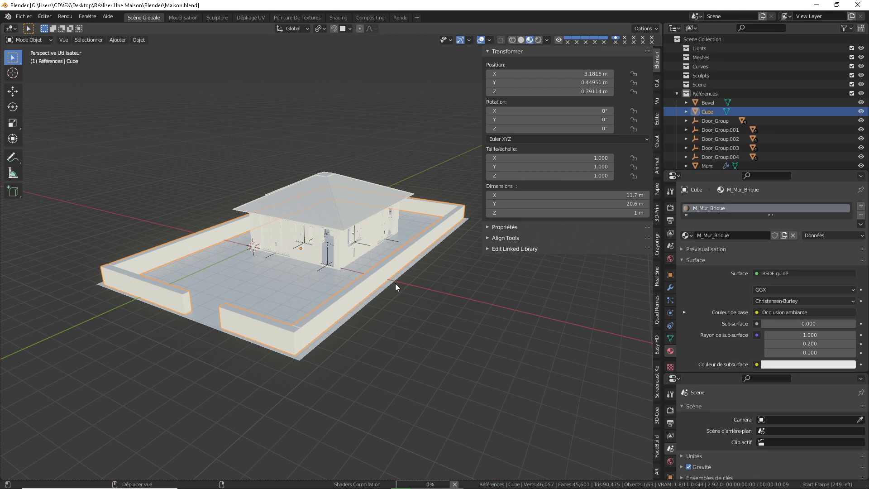
# Step: Hide the sidebar with the transform values in the 3D view
pyautogui.press('n')
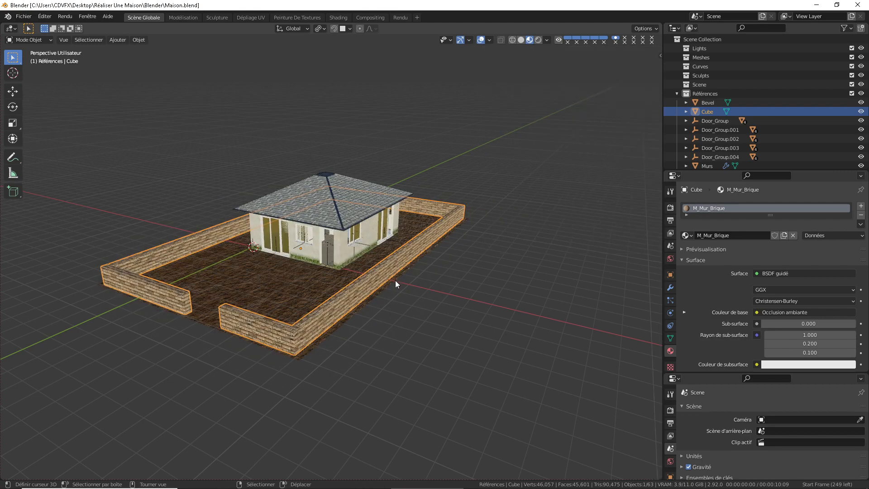
pyautogui.keyDown('shift'); pyautogui.moveTo(395, 281); pyautogui.dragTo(354, 254, button='middle'); pyautogui.keyUp('shift')
pyautogui.scroll(1, 471, 269)
pyautogui.scroll(1, 382, 271)
pyautogui.scroll(1, 381, 270)
pyautogui.scroll(1, 393, 273)
pyautogui.scroll(3, 371, 213)
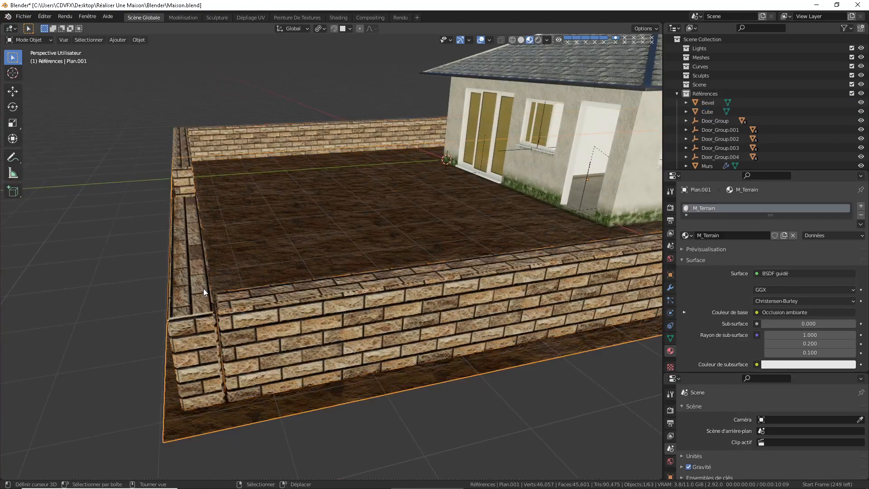
# Step: Select all linked sections of the brick enclosure wall in Edit Mode to inspect them, and return to Object Mode
pyautogui.press('Tab')
pyautogui.press('a')
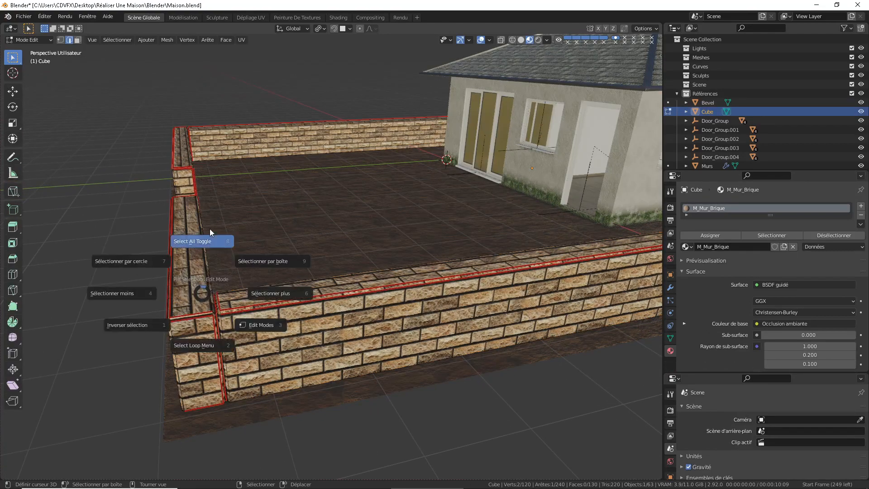
pyautogui.press('l')
pyautogui.scroll(-4, 247, 282)
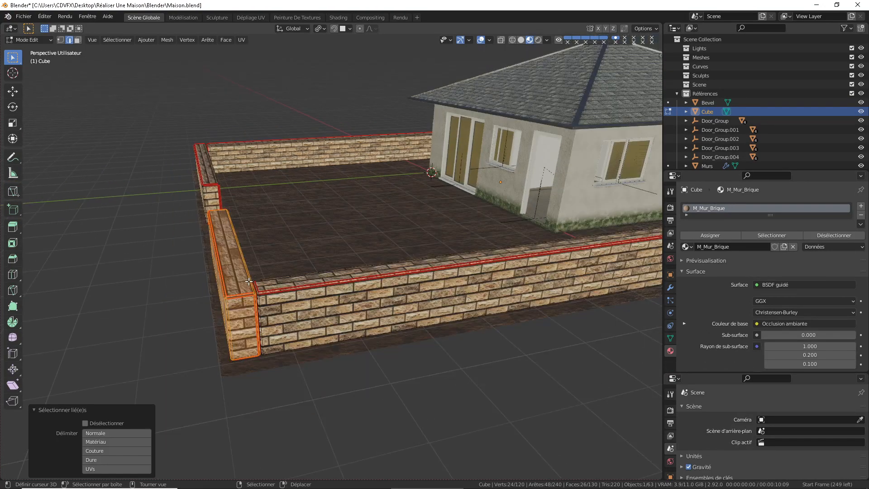
pyautogui.moveTo(247, 281); pyautogui.dragTo(236, 255, button='middle')
pyautogui.press('l')
pyautogui.press('l')
pyautogui.press('l')
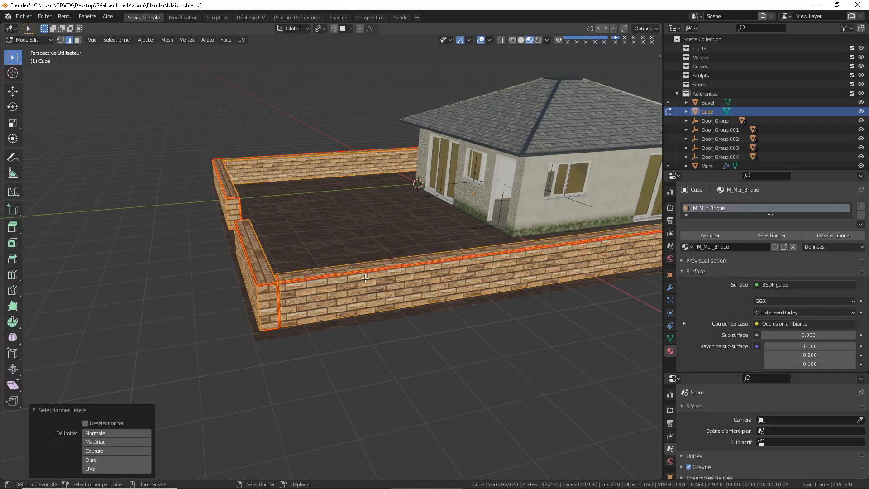
pyautogui.scroll(-3, 501, 285)
pyautogui.moveTo(501, 285); pyautogui.dragTo(324, 305, button='middle')
pyautogui.press('l')
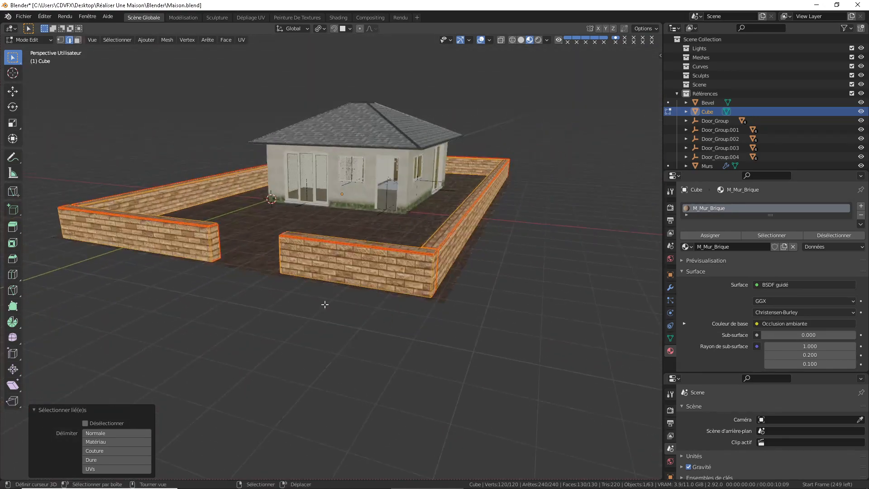
pyautogui.moveTo(445, 240); pyautogui.dragTo(386, 283, button='middle')
pyautogui.scroll(2, 414, 267)
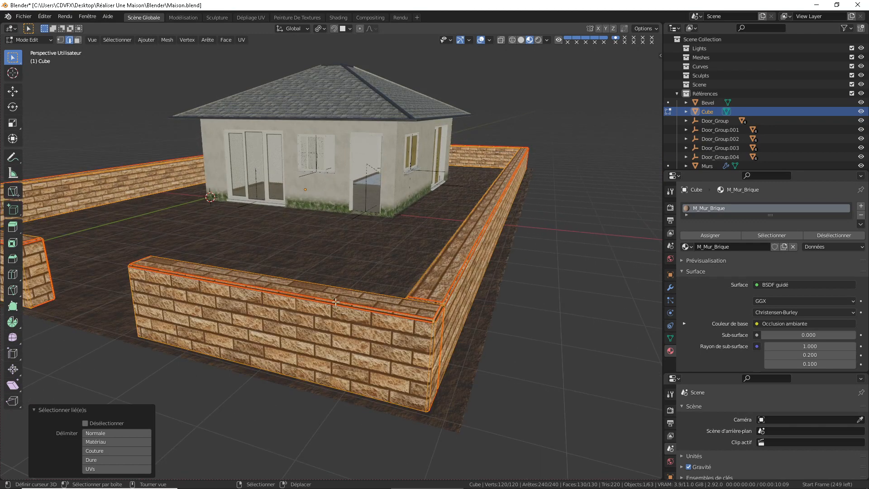
pyautogui.press('Tab')
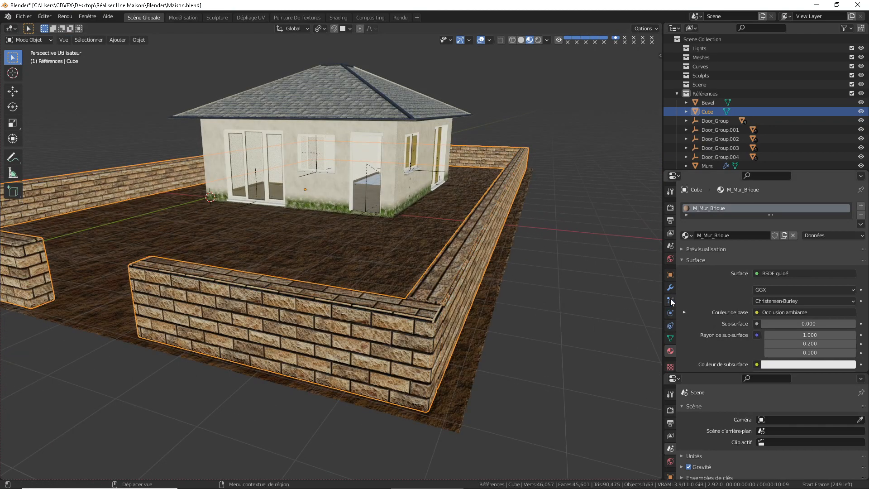
# Step: Examine the bare ground around the house inside the brick enclosure from several angles
pyautogui.moveTo(432, 299)
pyautogui.mouseDown(button='middle')
pyautogui.moveTo(349, 303)
pyautogui.moveTo(431, 313)
pyautogui.moveTo(382, 287)
pyautogui.moveTo(414, 289)
pyautogui.moveTo(423, 306)
pyautogui.mouseUp(button='middle')
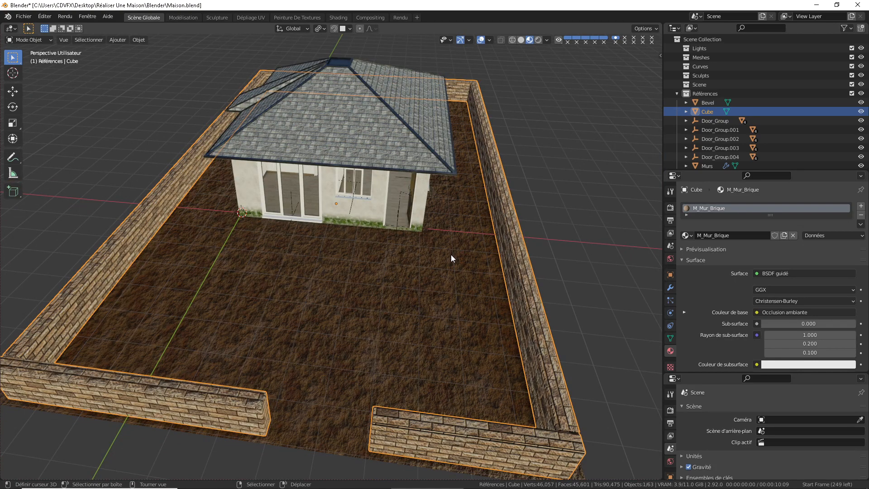
pyautogui.moveTo(452, 256); pyautogui.dragTo(403, 239, button='middle')
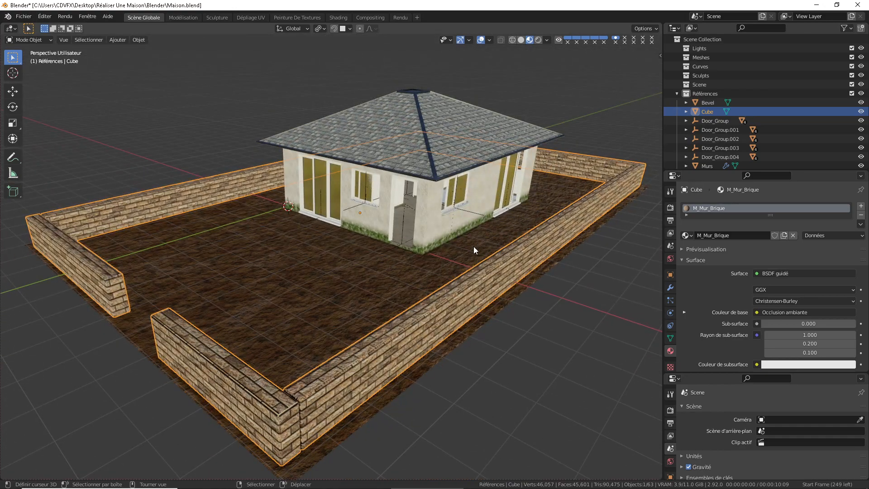
pyautogui.moveTo(351, 277); pyautogui.dragTo(443, 274, button='middle')
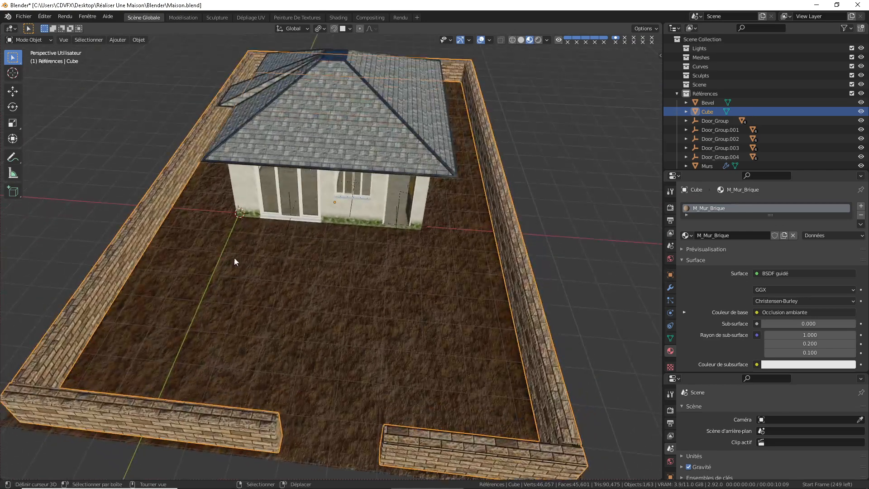
pyautogui.scroll(2, 234, 261)
pyautogui.scroll(-2, 396, 348)
pyautogui.moveTo(357, 318); pyautogui.dragTo(368, 302, button='middle')
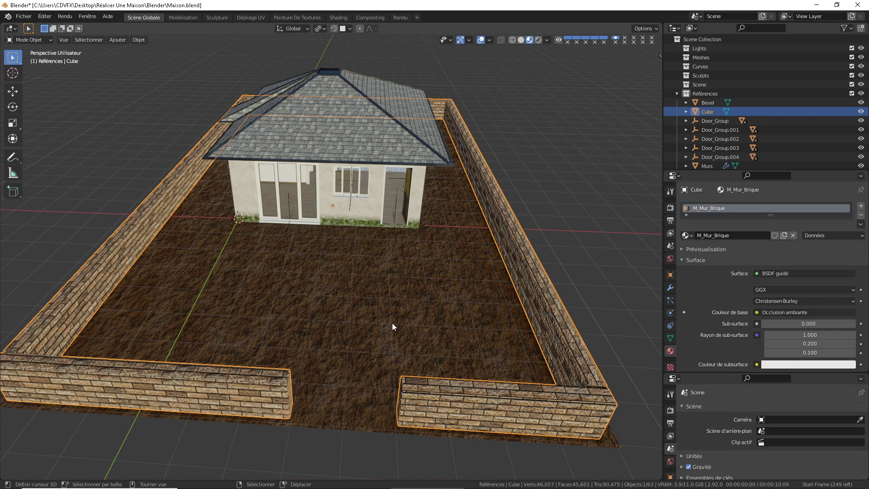
pyautogui.moveTo(346, 180); pyautogui.dragTo(311, 215, button='middle')
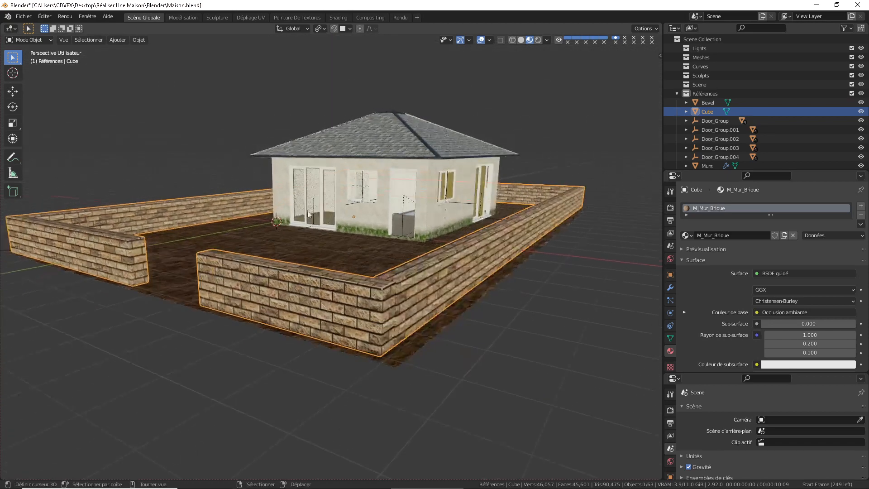
# Step: Add a new particle system to the ground plane under the house
pyautogui.click(170, 245)
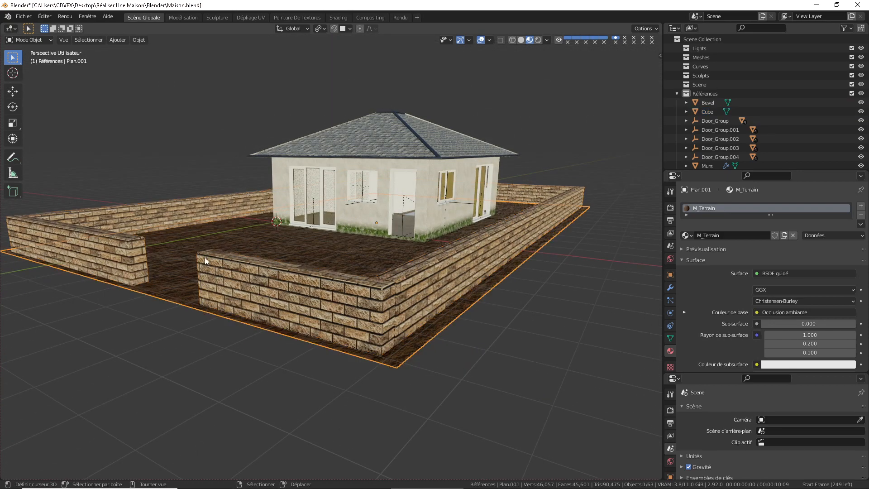
pyautogui.moveTo(205, 257); pyautogui.dragTo(326, 256, button='middle')
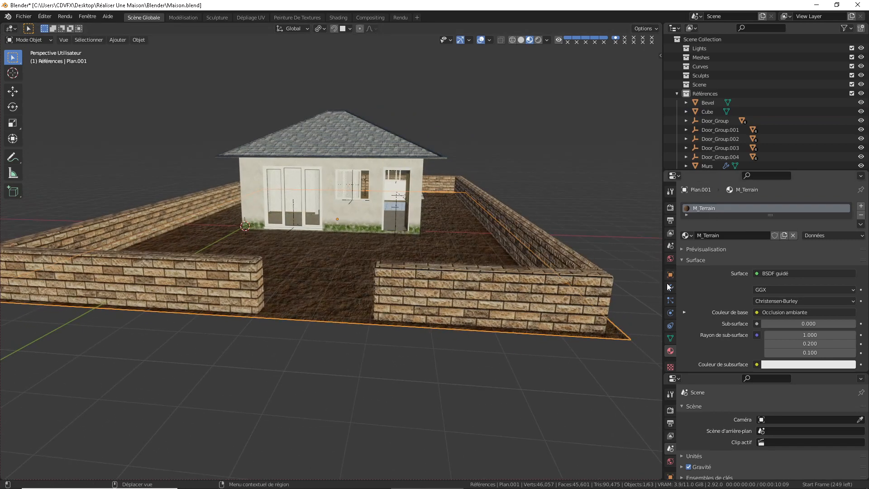
pyautogui.click(671, 300)
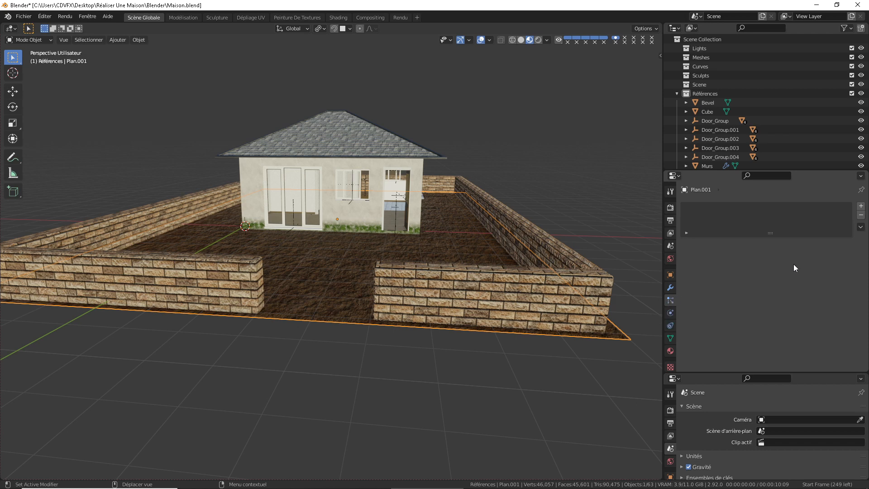
pyautogui.click(861, 207)
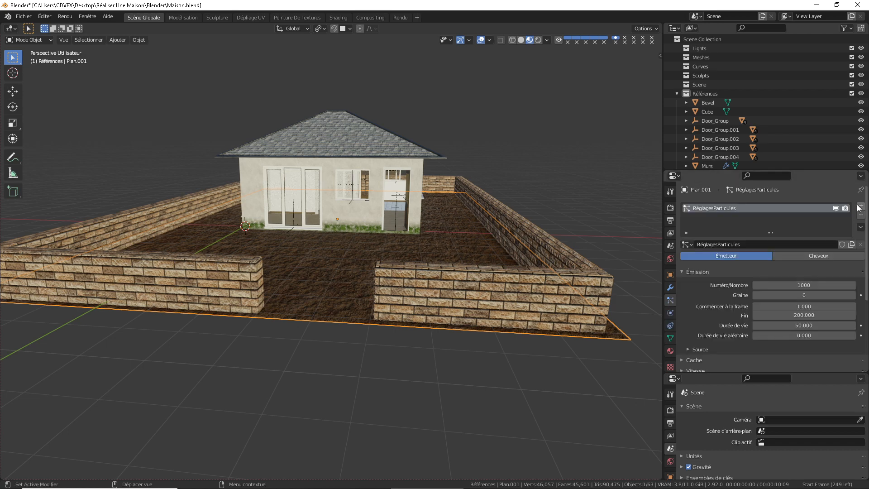
# Step: Rename both the ground's particle settings and its particle system as Herbe_Petit
pyautogui.click(732, 244)
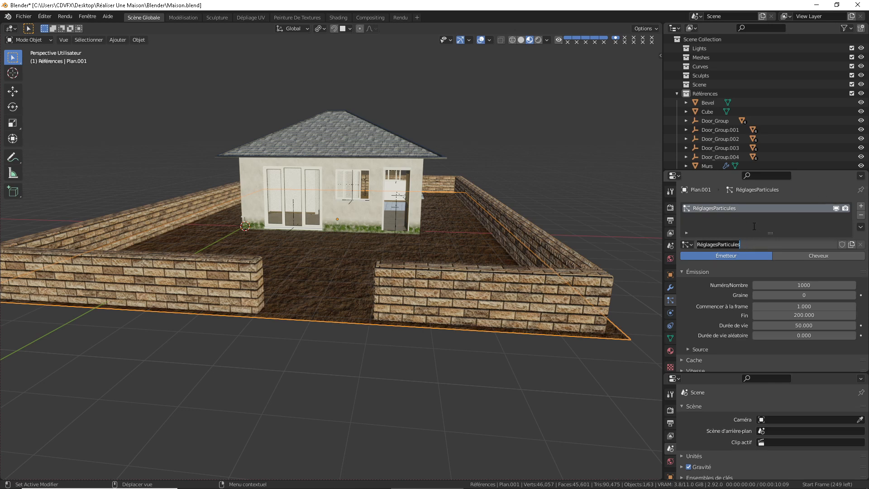
pyautogui.write('Herbe_Petit')
pyautogui.press('Return')
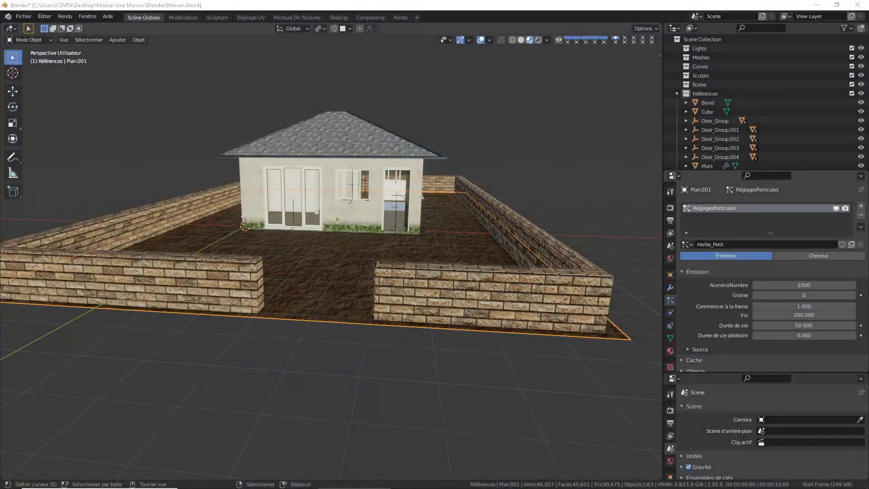
pyautogui.doubleClick(723, 210)
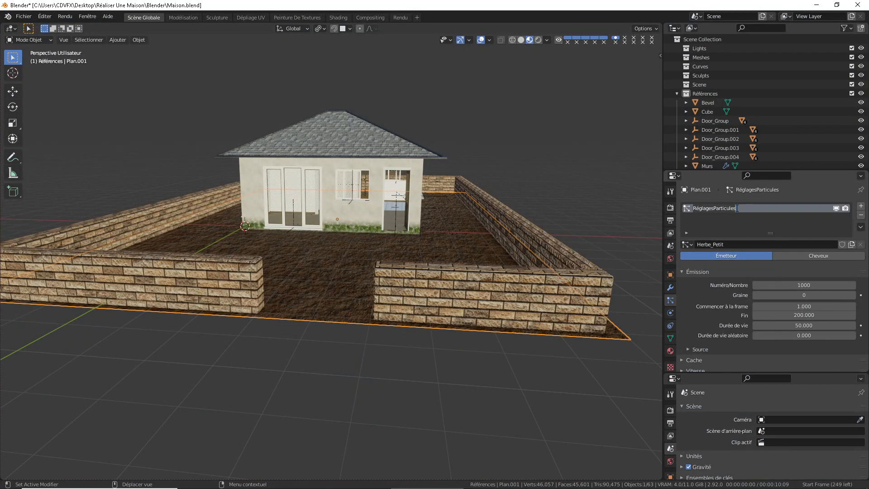
pyautogui.write('Herbe_Petit')
pyautogui.press('Return')
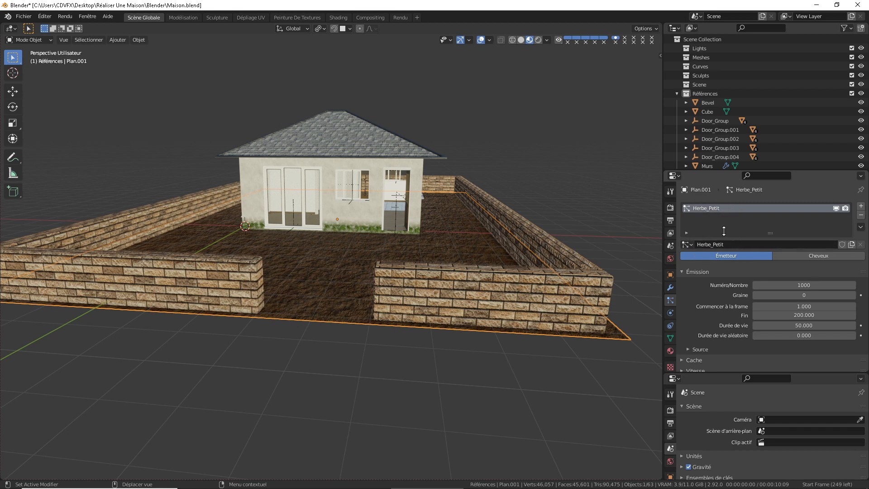
# Step: Change the Herbe_Petit particle system's type to Cheveux (hair)
pyautogui.click(823, 257)
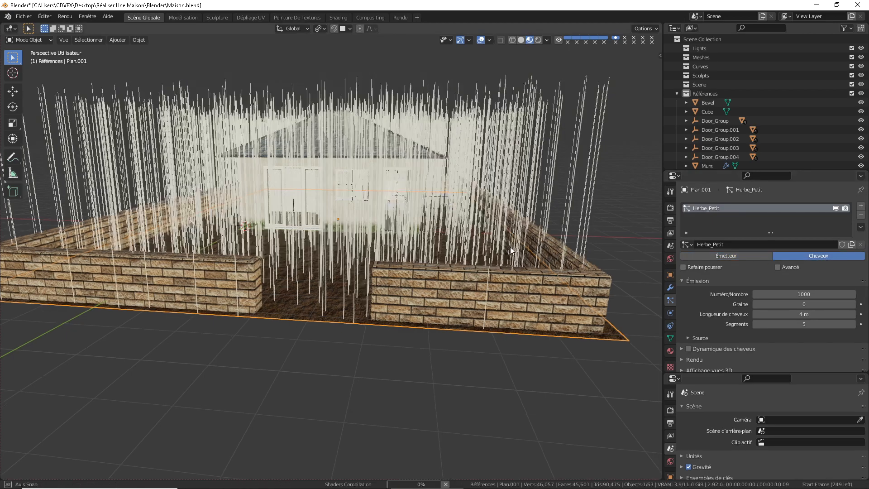
pyautogui.moveTo(535, 281); pyautogui.dragTo(530, 196, button='middle')
pyautogui.scroll(3, 531, 196)
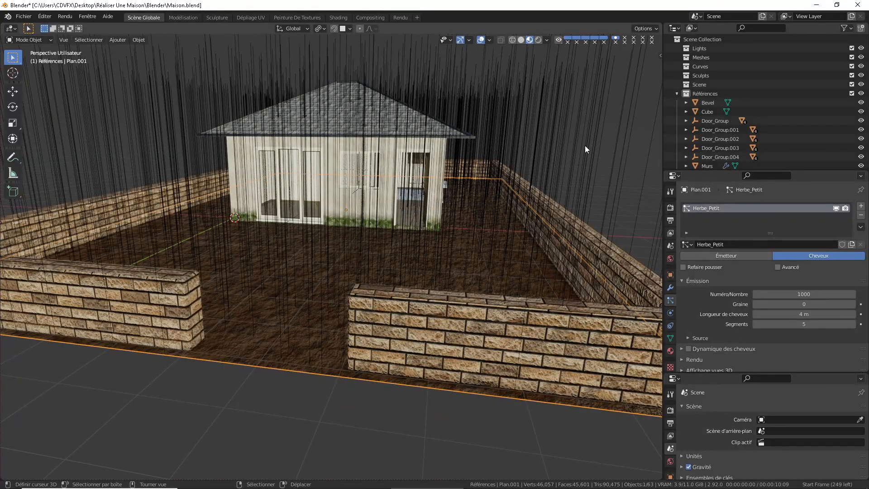
# Step: Set the scene's render engine to Eevee
pyautogui.click(671, 207)
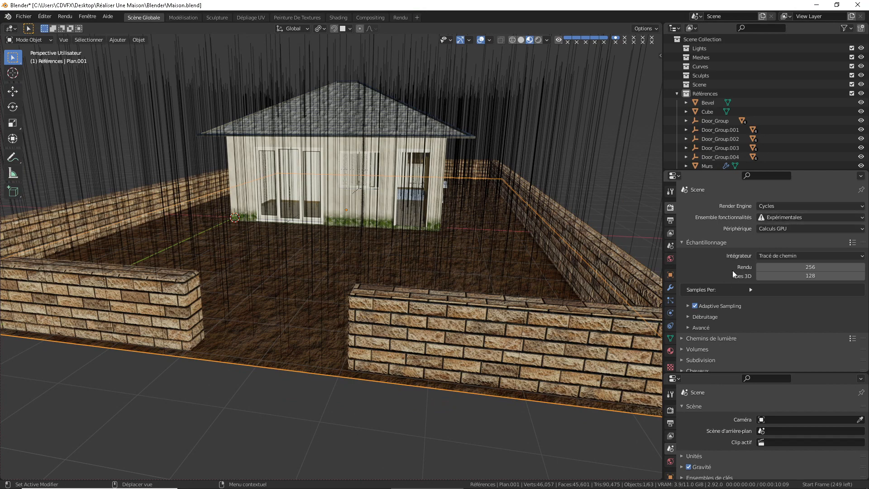
pyautogui.click(798, 206)
pyautogui.click(782, 217)
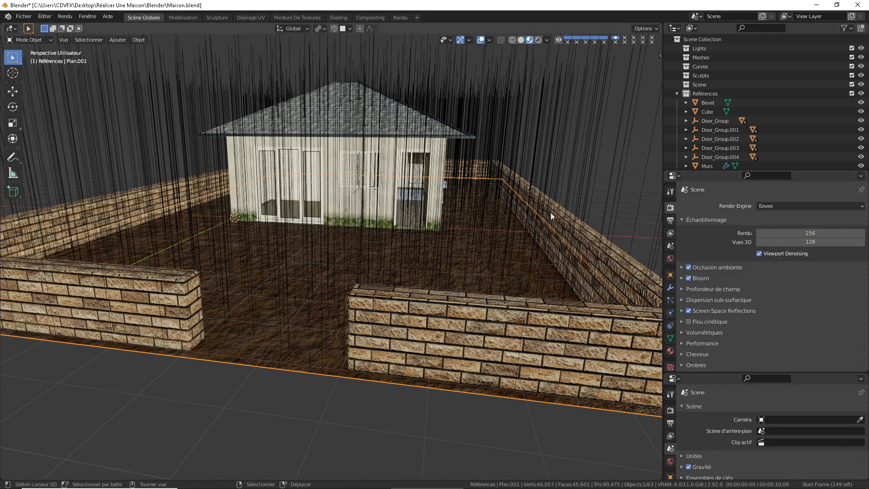
# Step: Set the Hair Shape Type to Bande in the Eevee render settings for hair
pyautogui.scroll(-1, 775, 252)
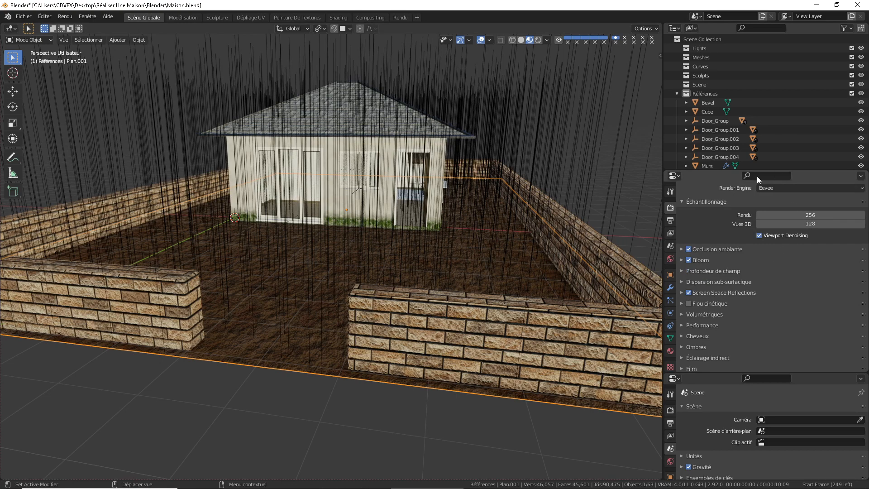
pyautogui.scroll(1, 720, 190)
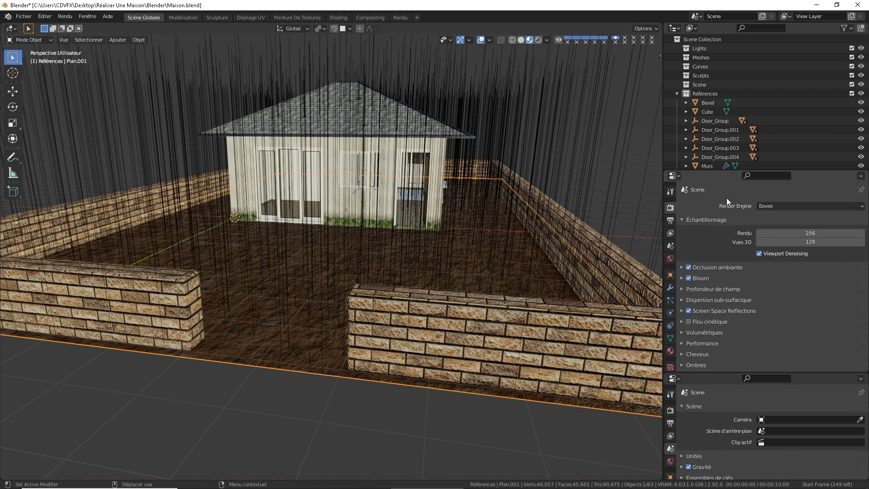
pyautogui.scroll(-1, 750, 295)
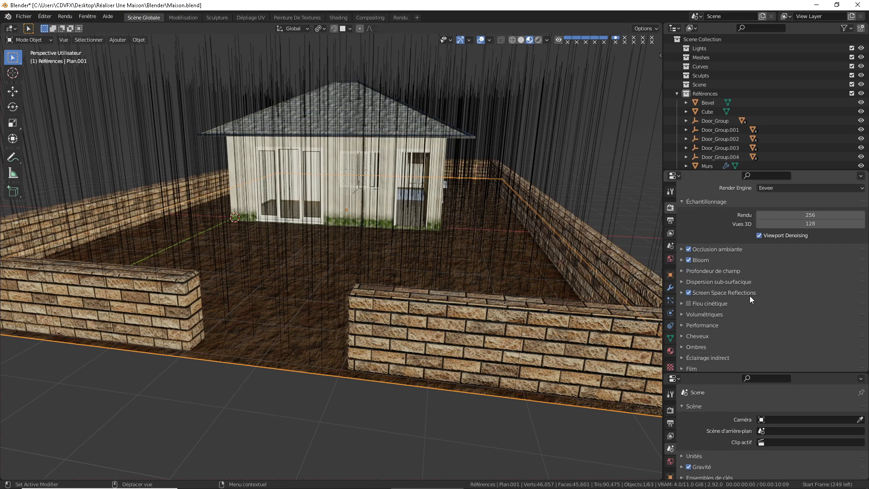
pyautogui.click(696, 336)
pyautogui.scroll(-1, 750, 314)
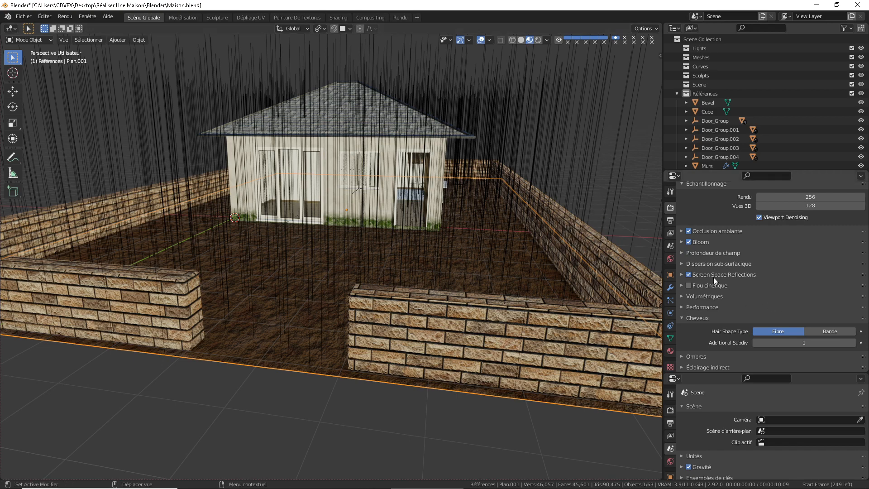
pyautogui.click(823, 330)
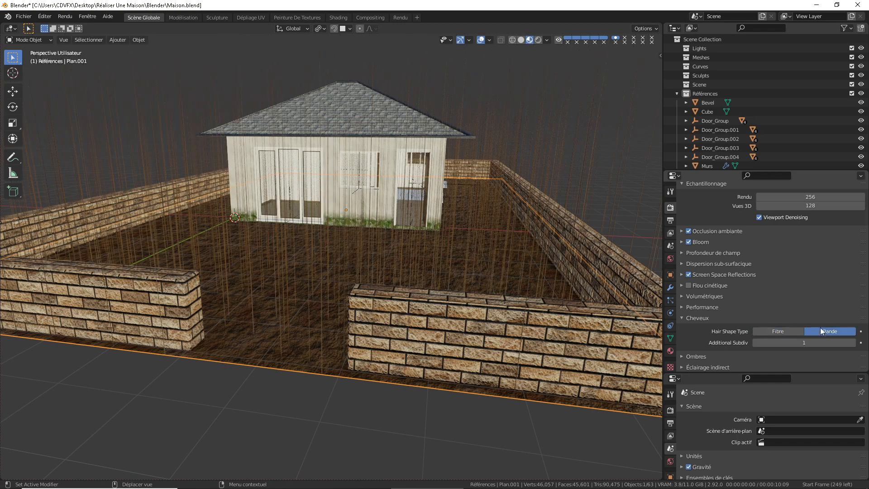
pyautogui.moveTo(607, 268); pyautogui.dragTo(578, 264, button='middle')
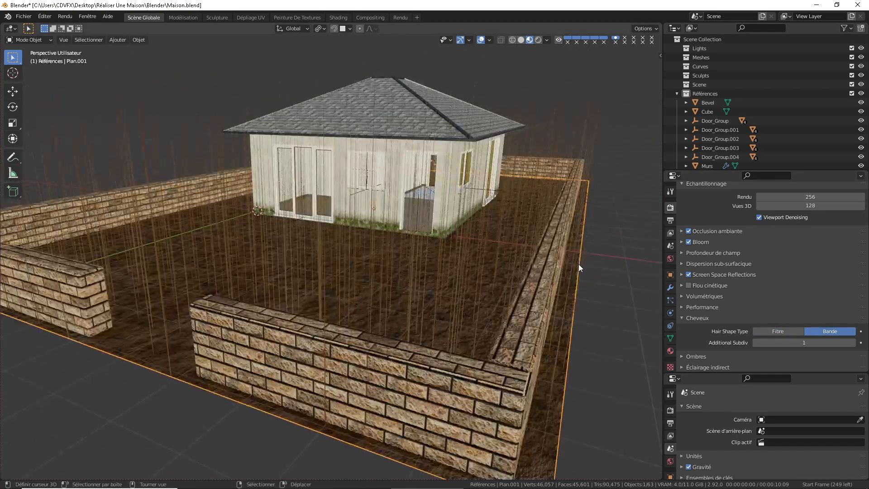
pyautogui.scroll(4, 579, 268)
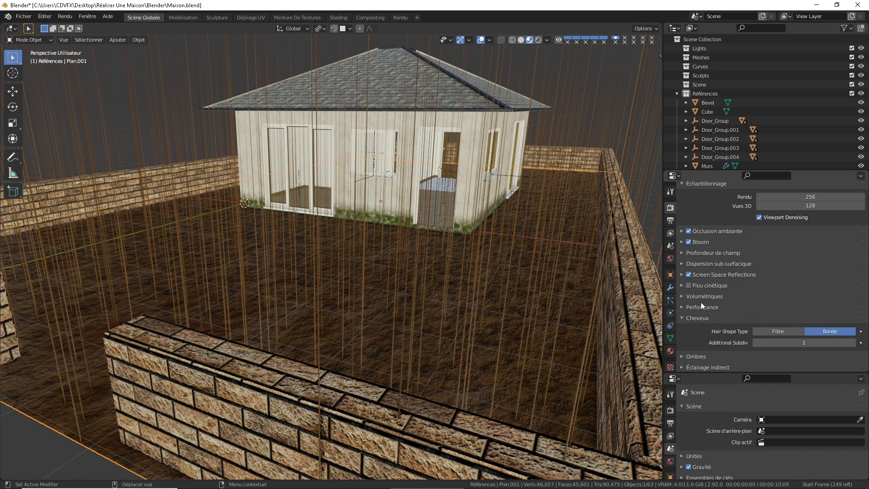
# Step: Set the hair length of the Herbe_Petit particle system to 0.1 m
pyautogui.click(671, 300)
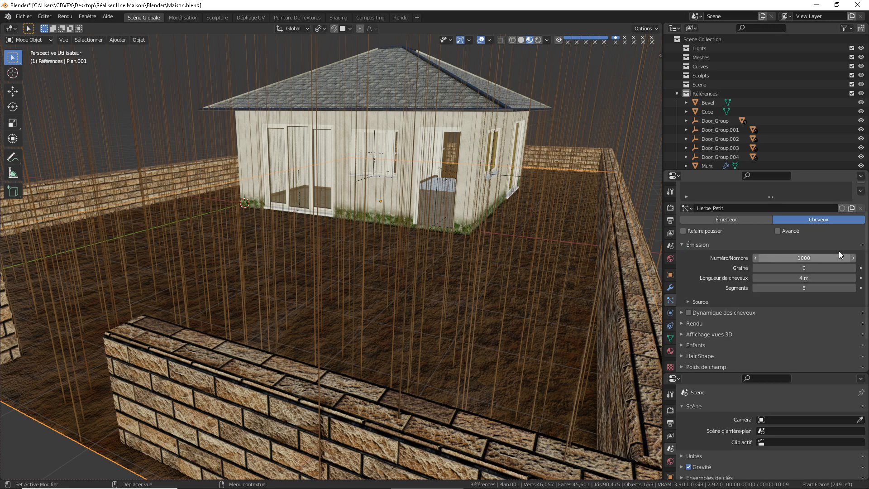
pyautogui.click(798, 279)
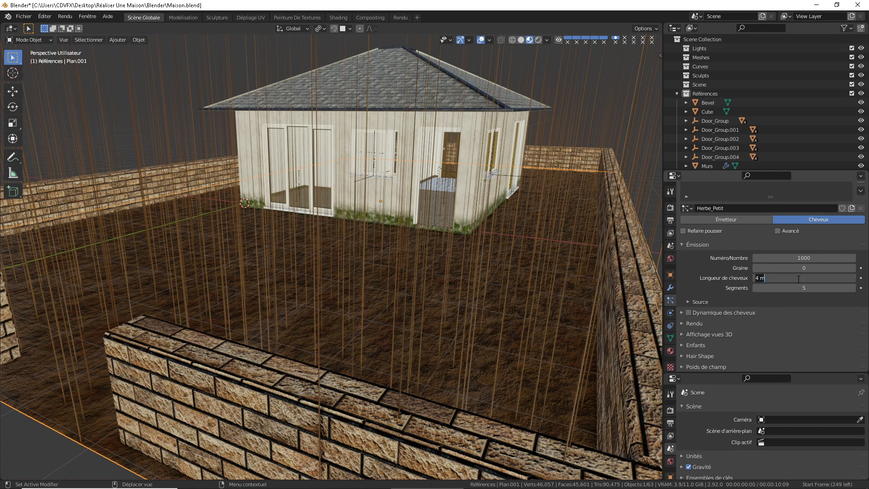
pyautogui.write('0.1')
pyautogui.press('Return')
pyautogui.moveTo(430, 334); pyautogui.dragTo(464, 316, button='middle')
pyautogui.scroll(-2, 464, 312)
pyautogui.scroll(2, 464, 303)
pyautogui.scroll(6, 464, 292)
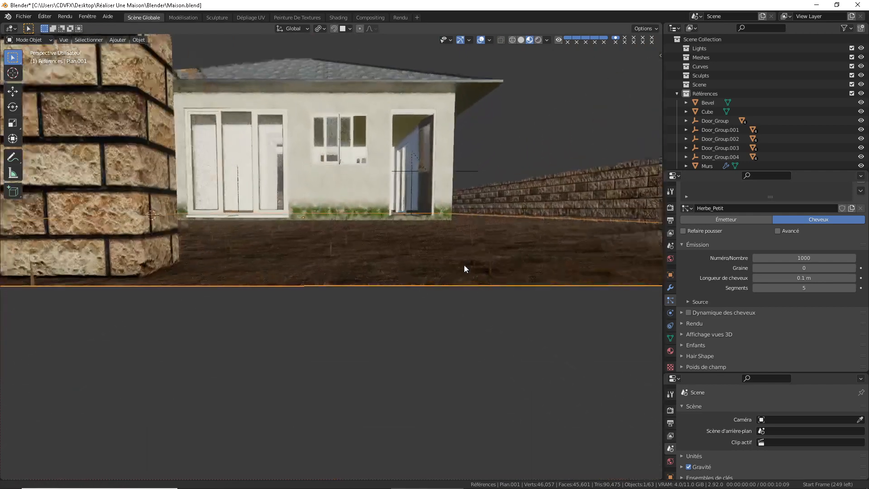
# Step: Examine the hair strands on the ground up close and the particle system's emission Source settings
pyautogui.moveTo(459, 261); pyautogui.dragTo(441, 245, button='middle')
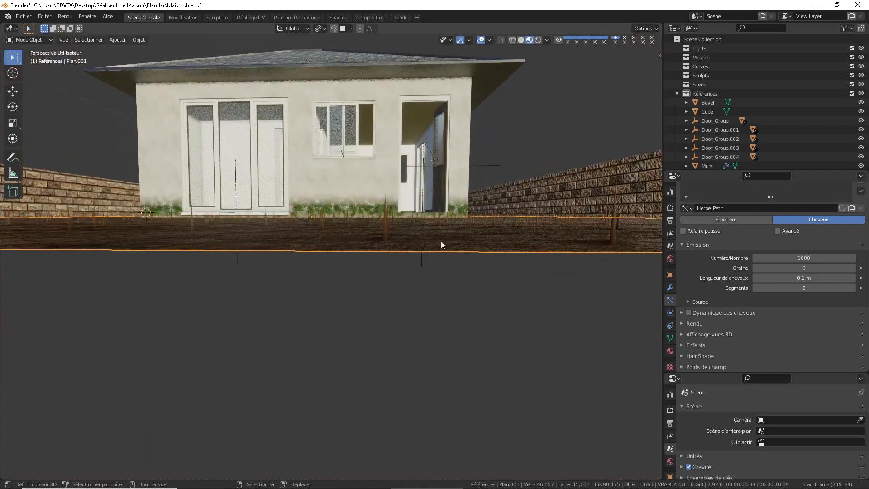
pyautogui.scroll(4, 386, 231)
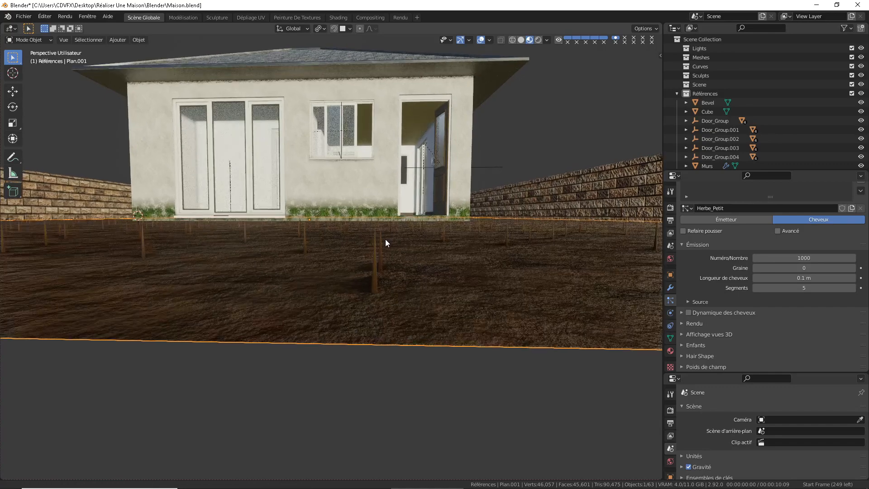
pyautogui.moveTo(382, 244); pyautogui.dragTo(352, 292, button='middle')
pyautogui.scroll(3, 343, 298)
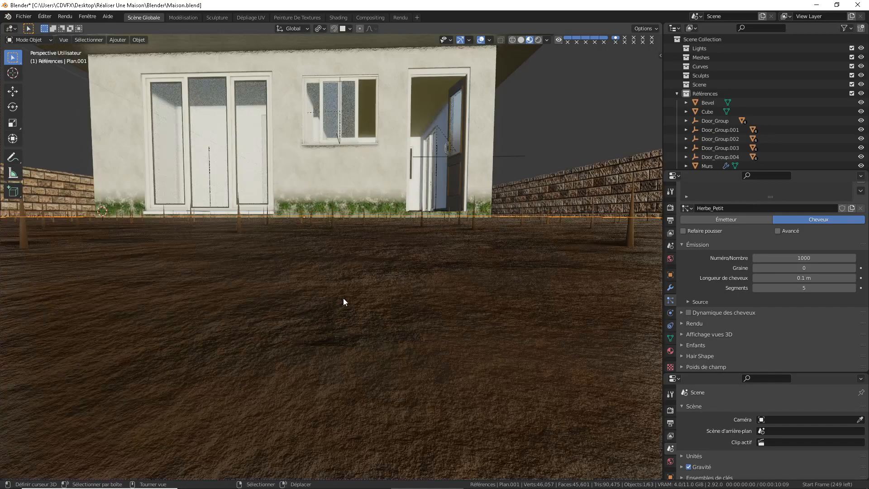
pyautogui.scroll(-3, 343, 298)
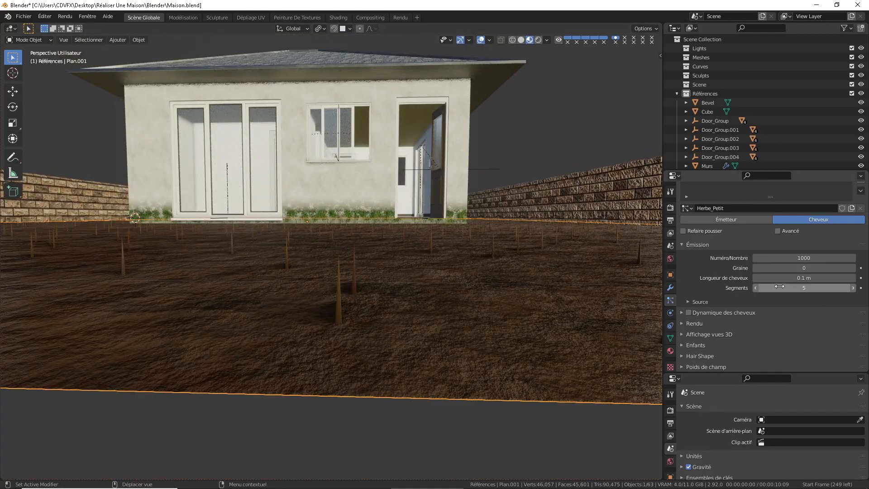
pyautogui.scroll(-1, 779, 287)
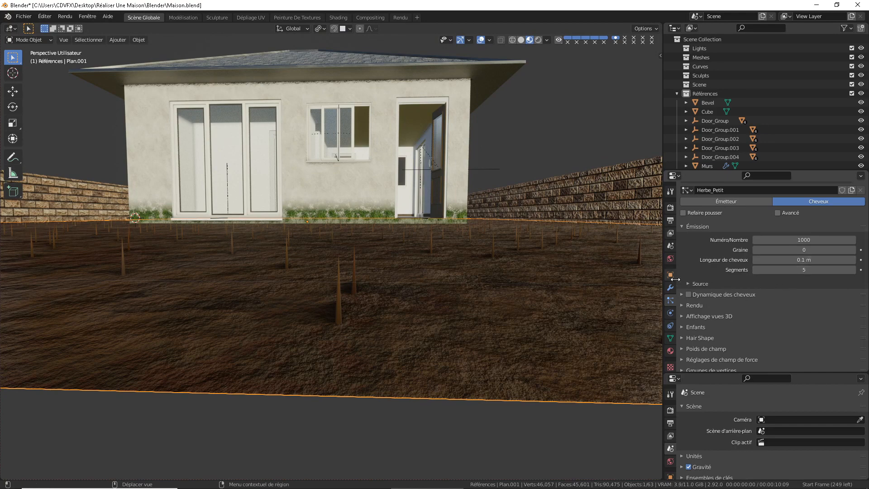
pyautogui.click(693, 282)
pyautogui.scroll(-1, 749, 299)
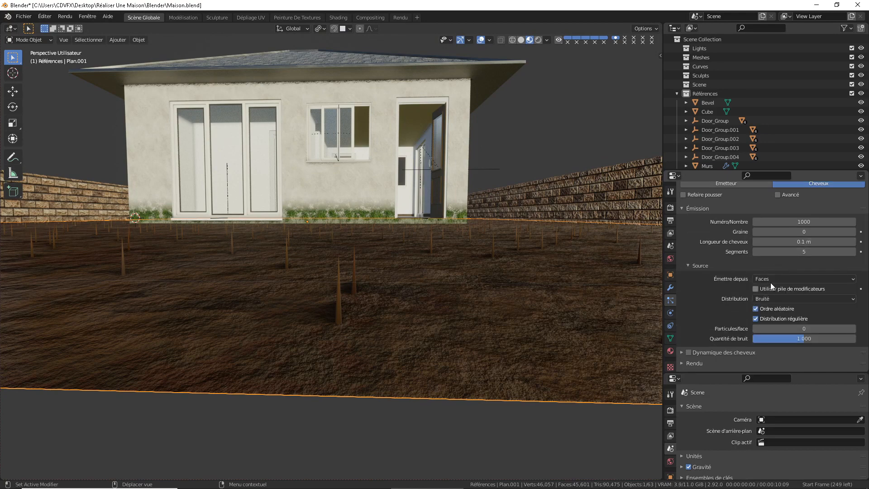
pyautogui.click(689, 265)
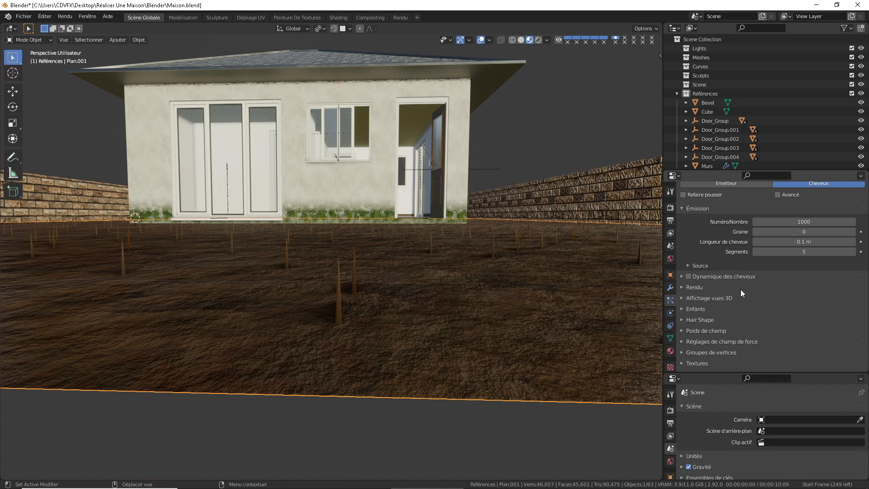
# Step: Enable B-spline for the hair path in the Herbe_Petit render settings
pyautogui.click(691, 288)
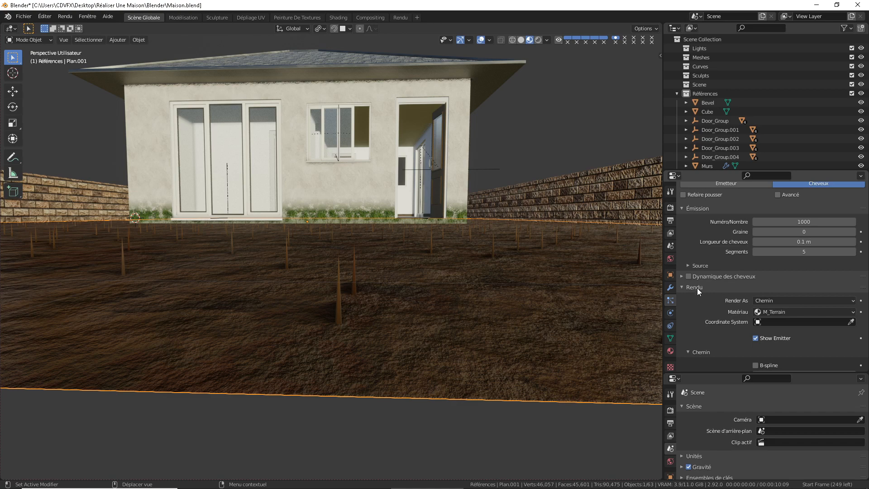
pyautogui.scroll(-1, 751, 292)
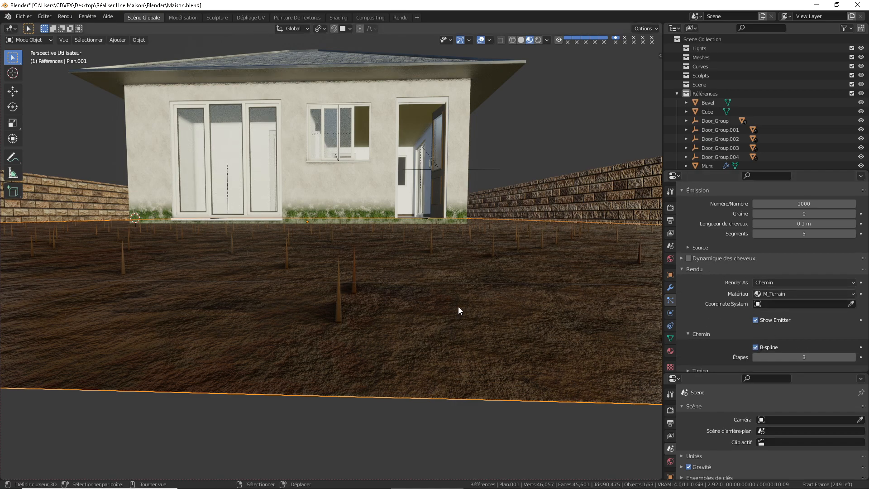
pyautogui.scroll(-2, 695, 312)
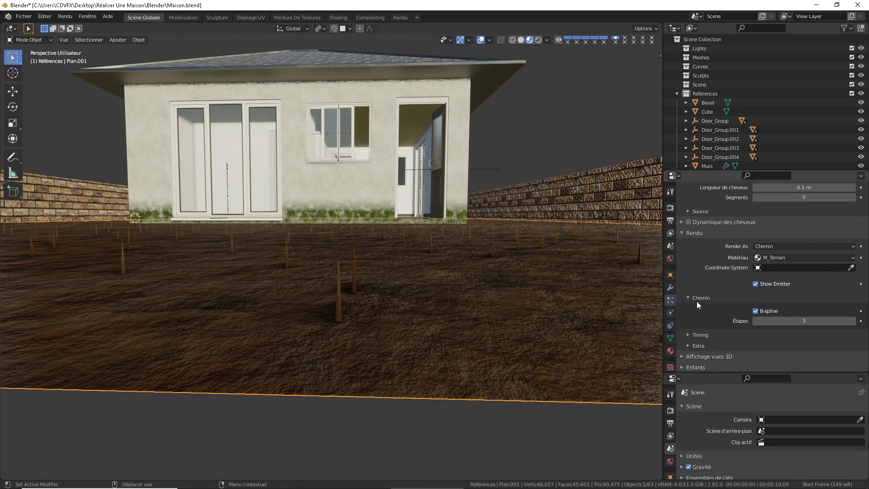
# Step: Set the particle system's children (Enfants) to Simple
pyautogui.scroll(-3, 692, 271)
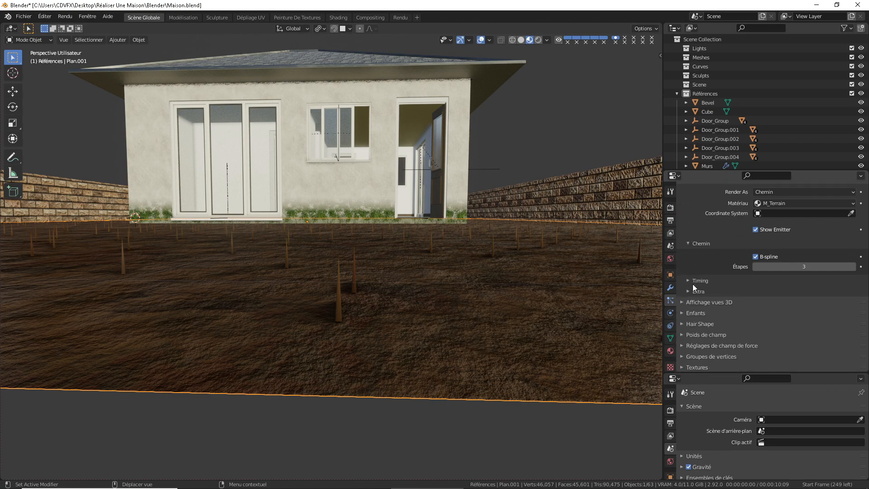
pyautogui.click(680, 314)
pyautogui.scroll(-1, 775, 301)
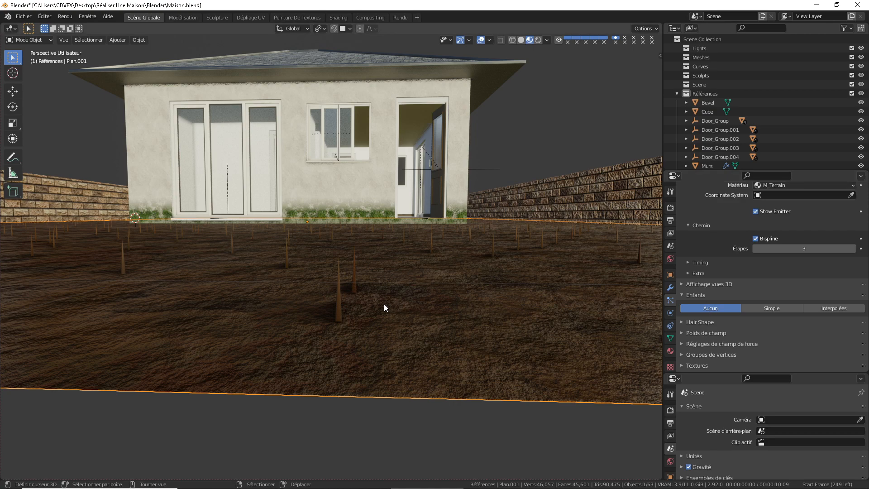
pyautogui.click(767, 308)
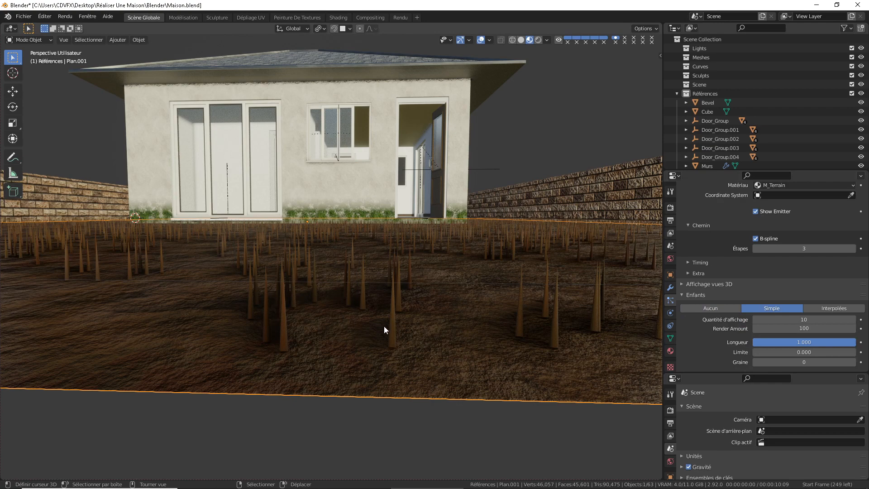
pyautogui.scroll(-1, 808, 321)
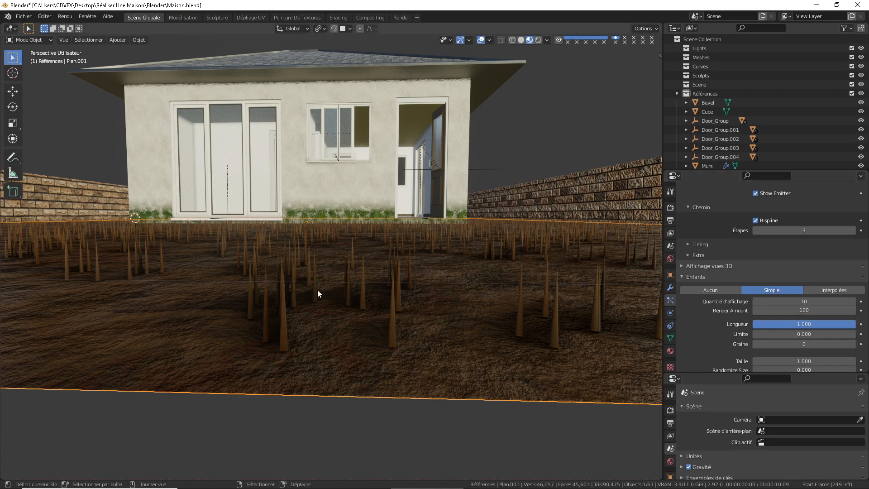
pyautogui.click(809, 310)
pyautogui.write('100')
pyautogui.press('Return')
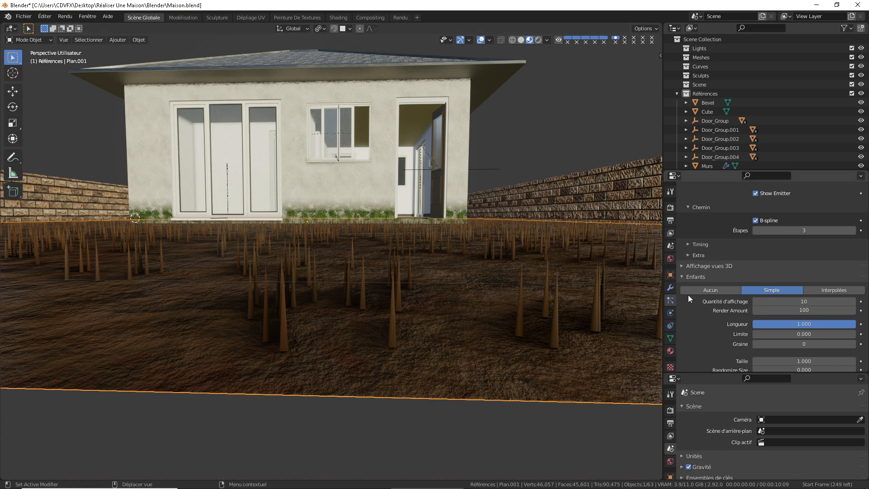
# Step: Set both the display amount (Quantité d'affichage) and the Render Amount of the children to 25
pyautogui.click(798, 301)
pyautogui.write('25')
pyautogui.press('Return')
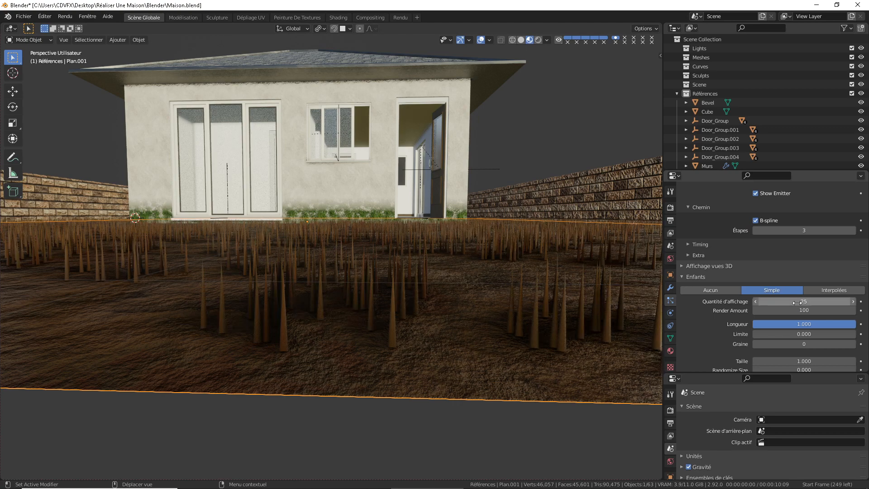
pyautogui.click(802, 311)
pyautogui.write('25')
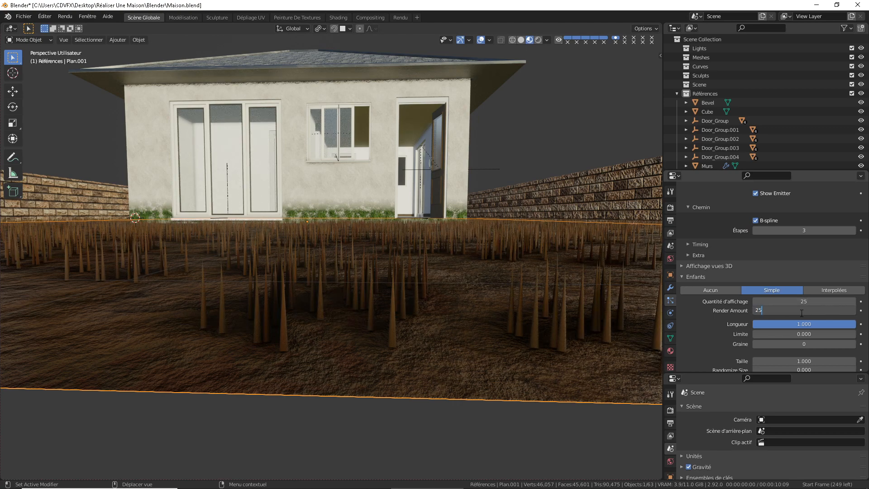
pyautogui.press('Return')
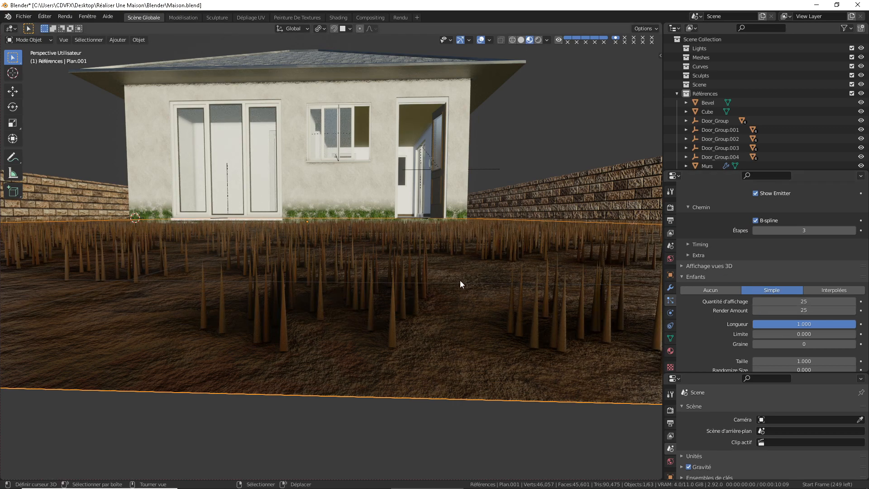
# Step: Set the children's size (Taille) to 0.5 and Randomize Size to 1
pyautogui.scroll(-2, 808, 316)
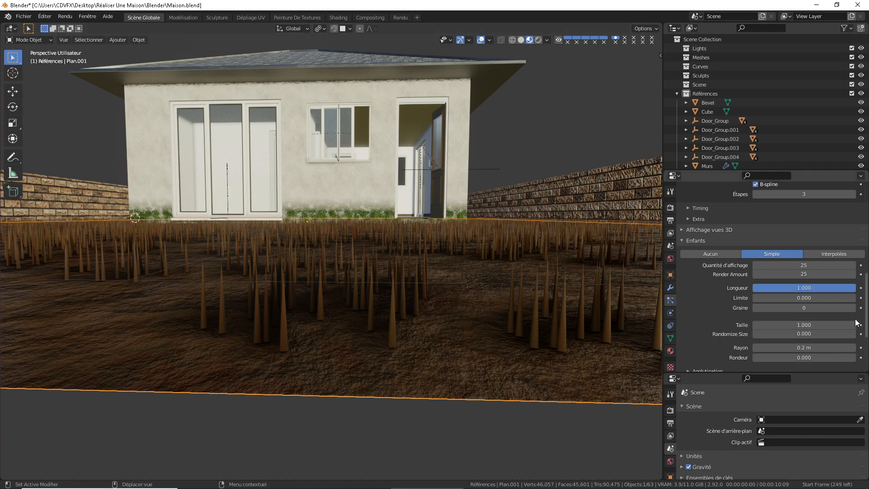
pyautogui.scroll(-1, 806, 306)
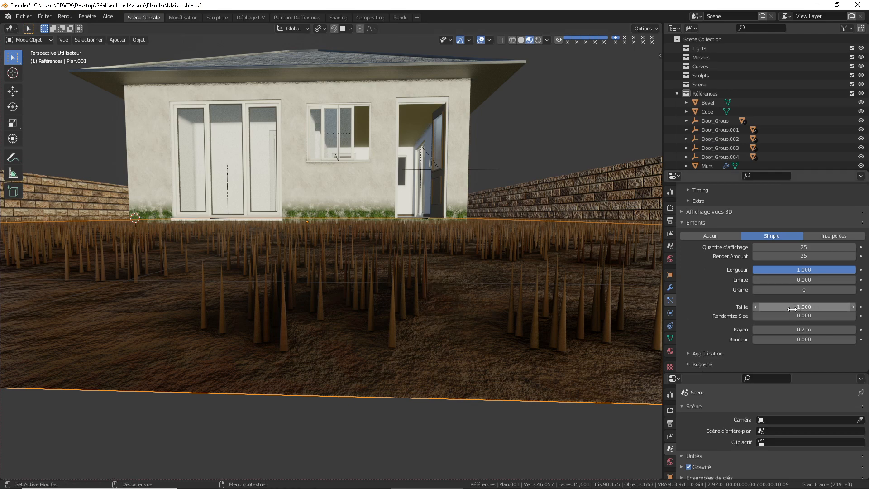
pyautogui.click(801, 306)
pyautogui.write('0.5')
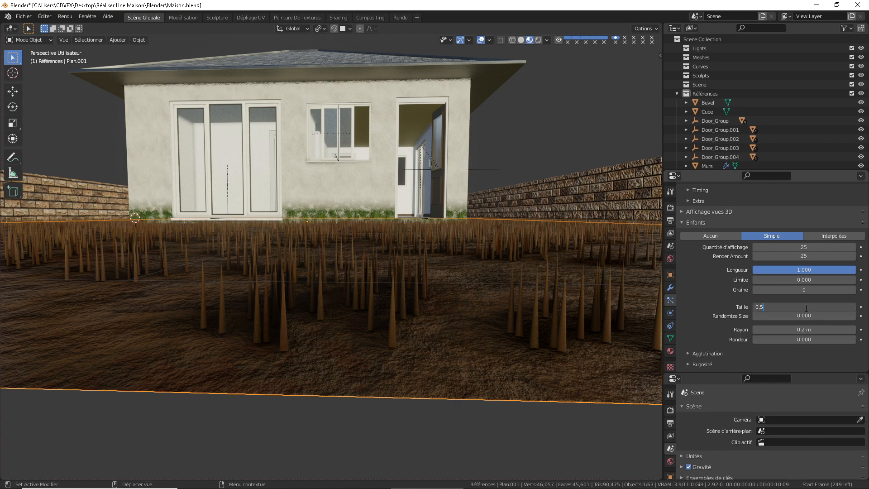
pyautogui.press('Return')
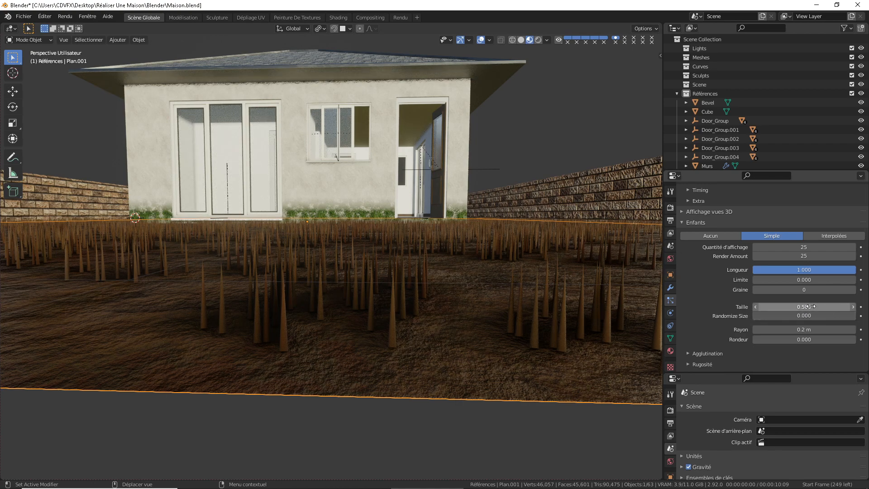
pyautogui.moveTo(778, 314); pyautogui.dragTo(855, 314)
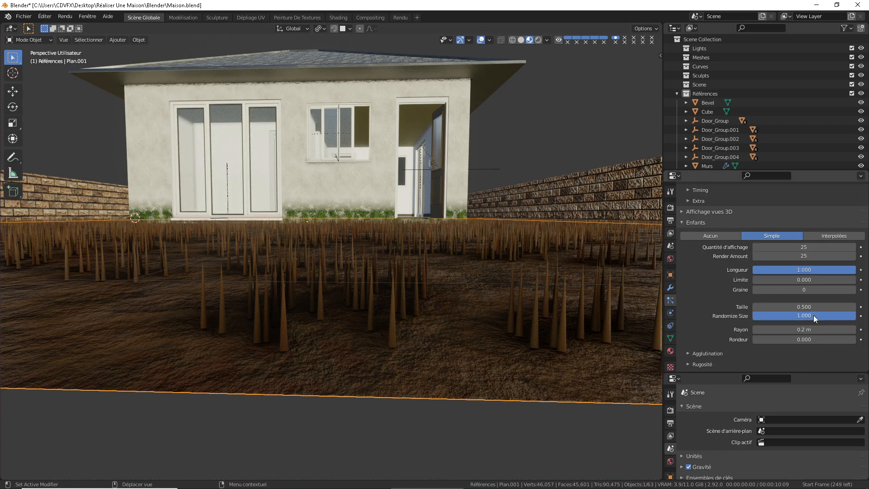
# Step: Set the children's length (Longueur) to 0.5
pyautogui.scroll(2, 814, 316)
pyautogui.scroll(-1, 814, 316)
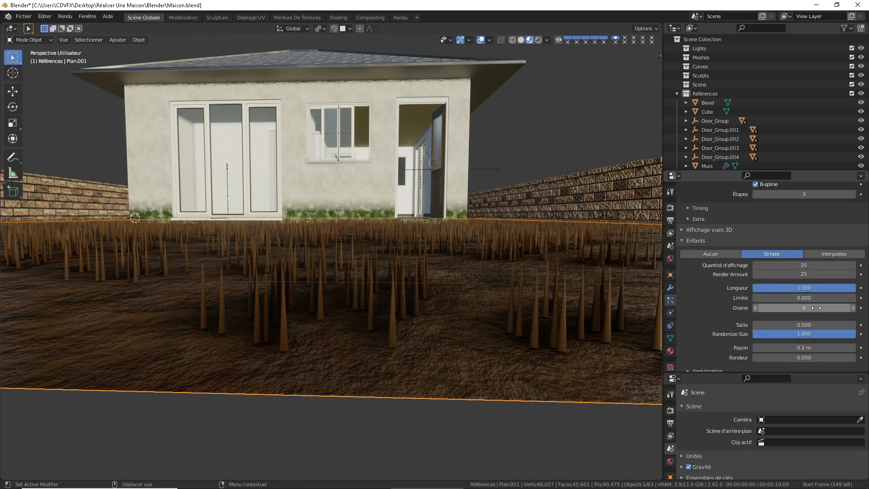
pyautogui.scroll(-2, 817, 308)
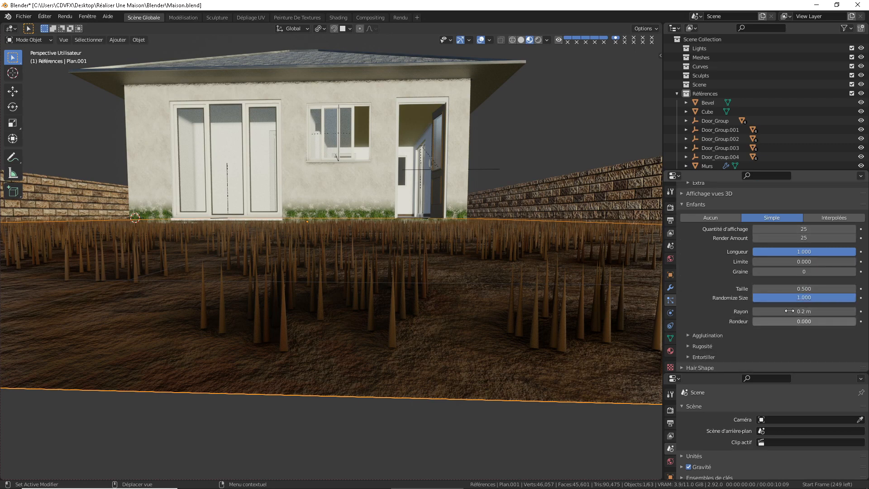
pyautogui.click(801, 254)
pyautogui.write('0.5')
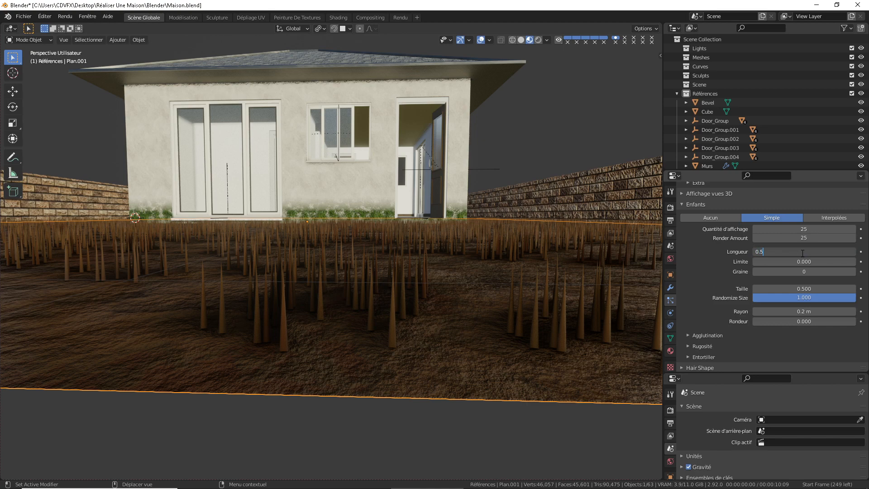
pyautogui.press('Return')
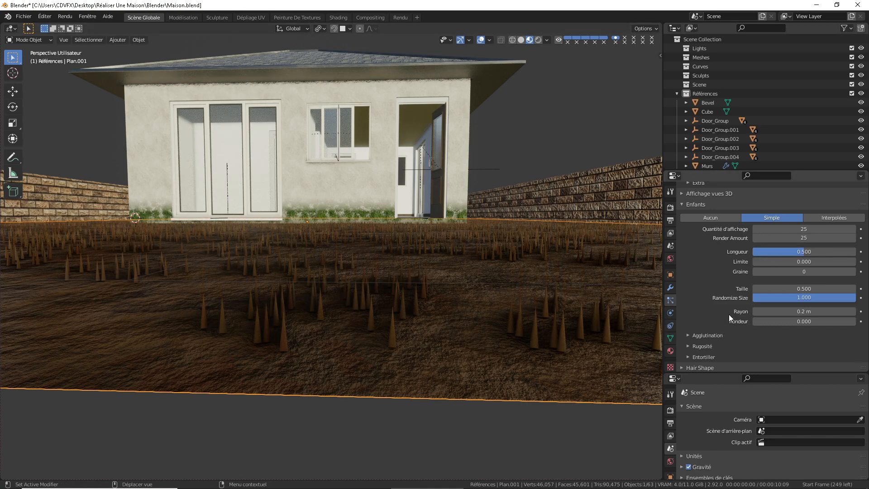
# Step: Set the children's roundness (Rondeur) to 0.1
pyautogui.scroll(-1, 810, 317)
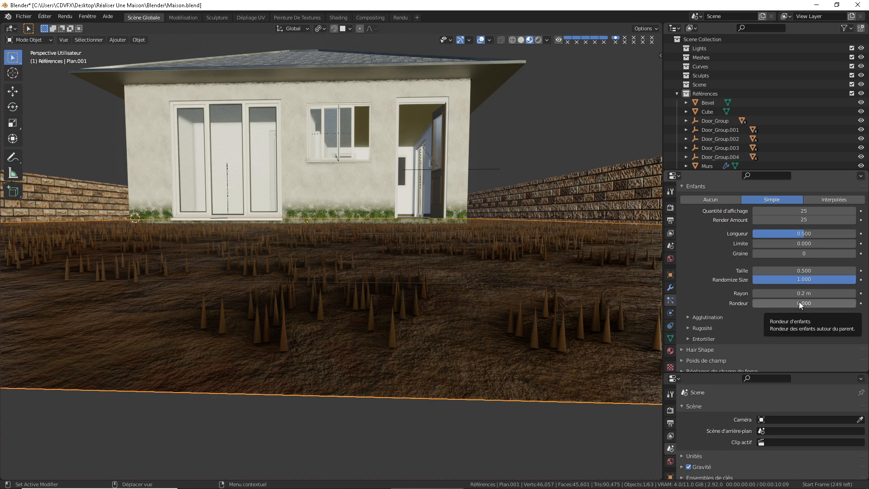
pyautogui.click(800, 303)
pyautogui.write('0.1')
pyautogui.press('Return')
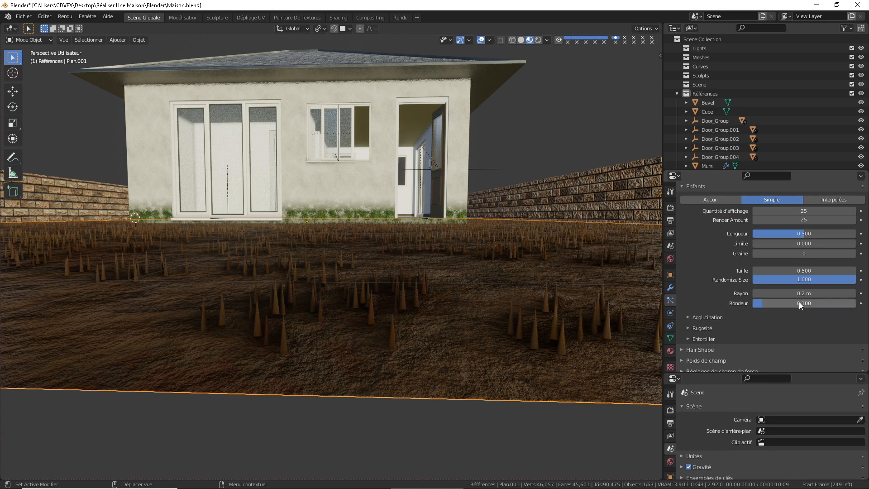
pyautogui.scroll(1, 800, 302)
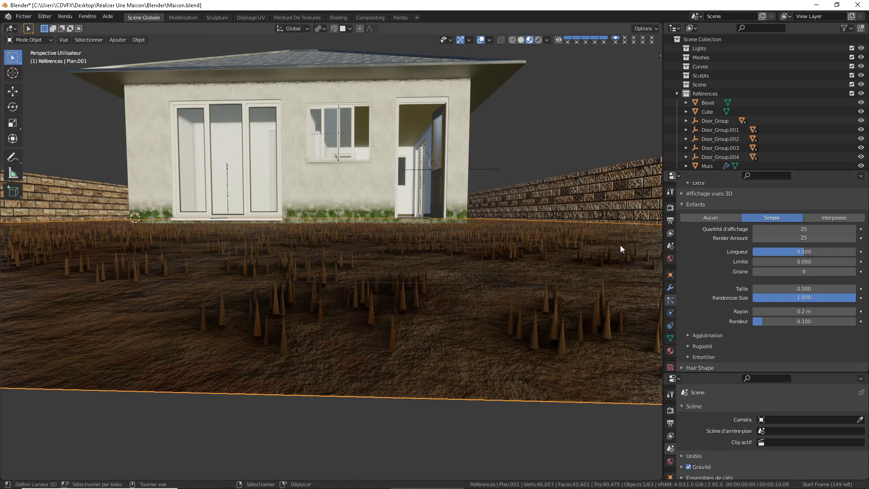
# Step: Try both extremes of the children's clump amount (Agglutiner), and set it to -0.9
pyautogui.scroll(-2, 716, 320)
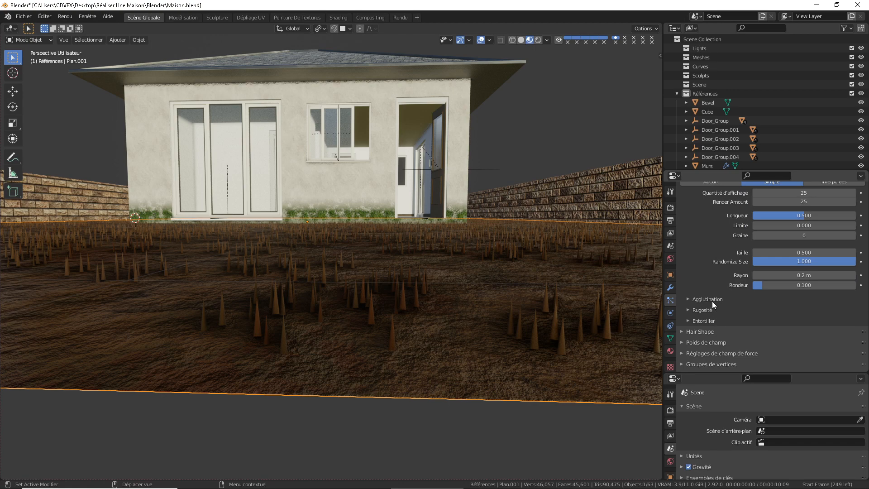
pyautogui.click(711, 299)
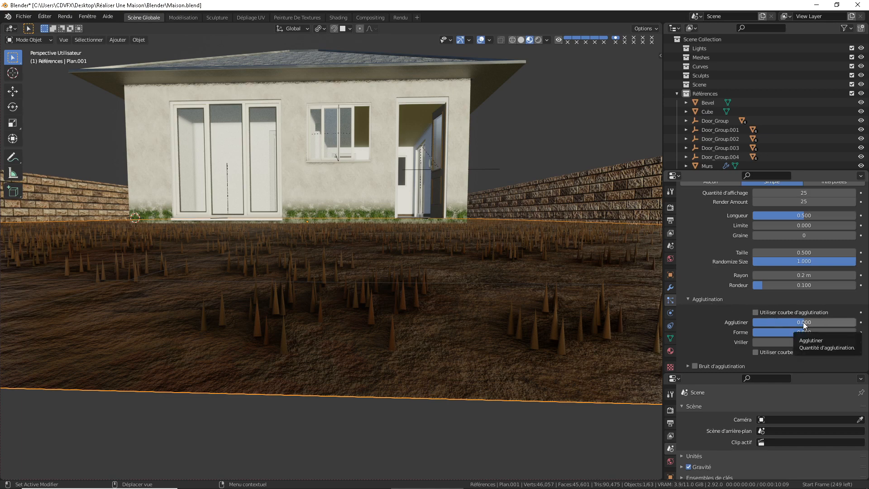
pyautogui.moveTo(754, 322); pyautogui.dragTo(855, 322)
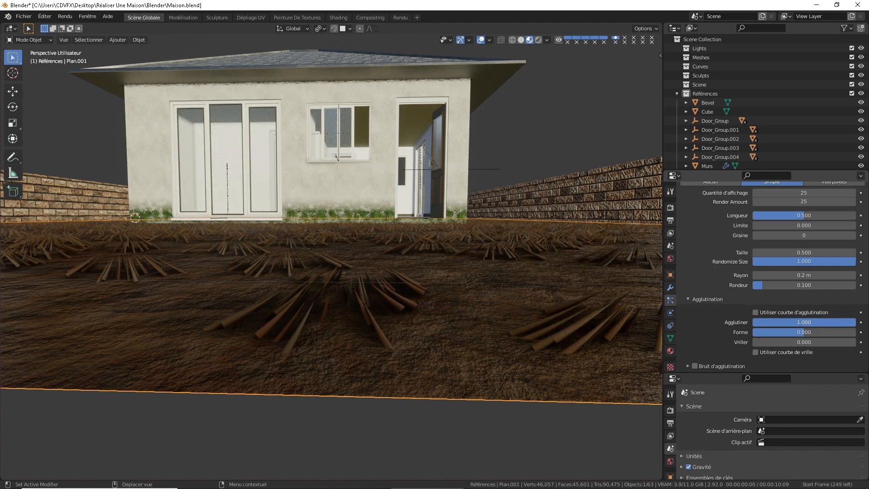
pyautogui.moveTo(855, 322); pyautogui.dragTo(759, 322)
pyautogui.click(759, 322)
pyautogui.write('0.9')
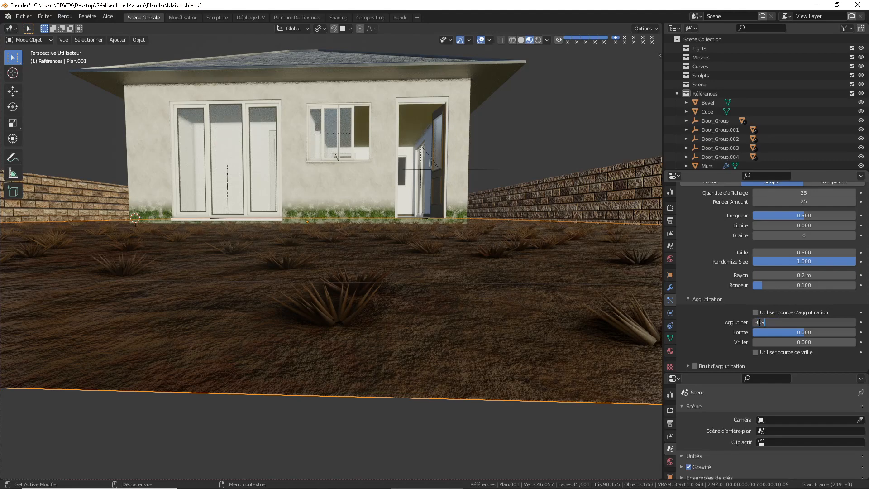
pyautogui.press('Return')
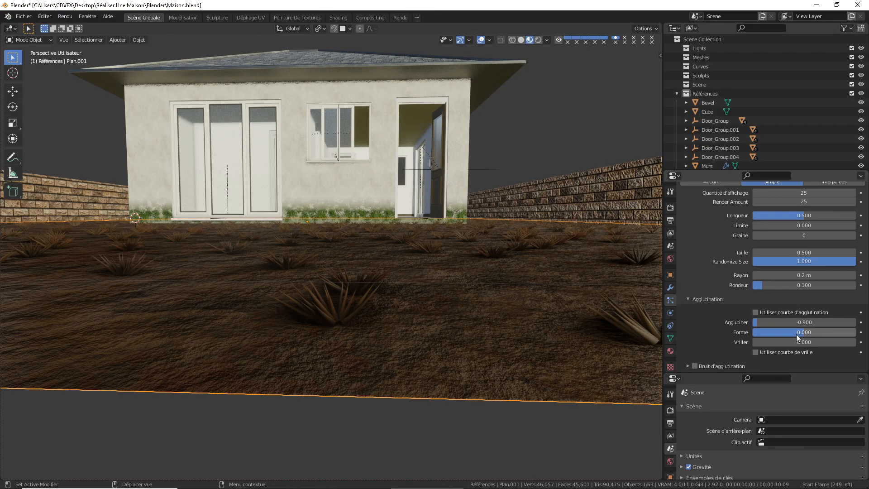
# Step: Set the children's clump shape (Forme) to -0.3 and their twist (Vriller) to about 0.179
pyautogui.moveTo(797, 334); pyautogui.dragTo(816, 334)
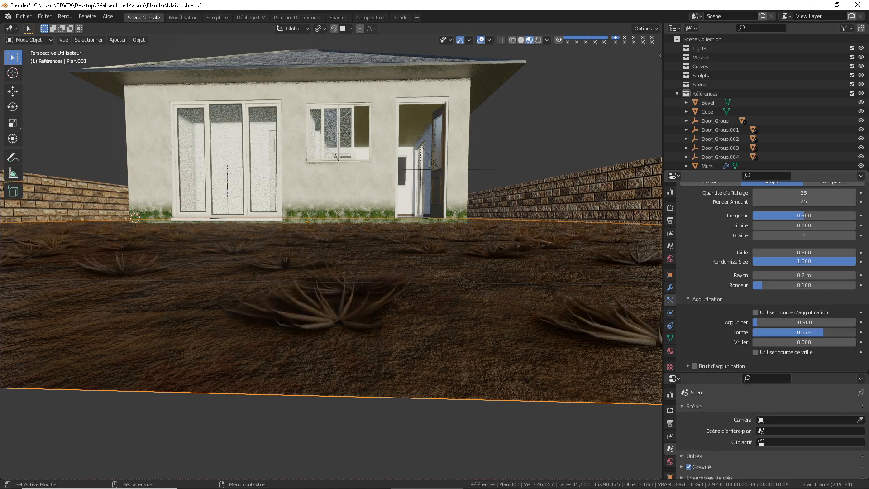
pyautogui.moveTo(816, 334); pyautogui.dragTo(793, 332)
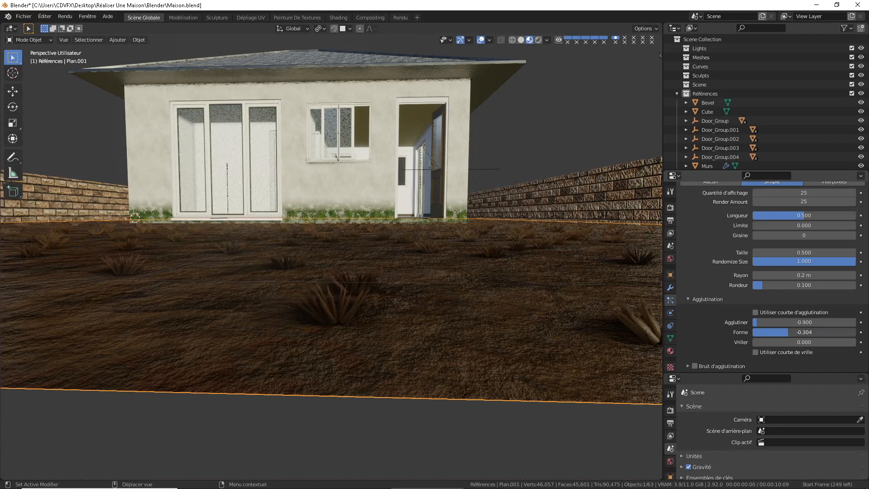
pyautogui.click(793, 332)
pyautogui.write('-0.3')
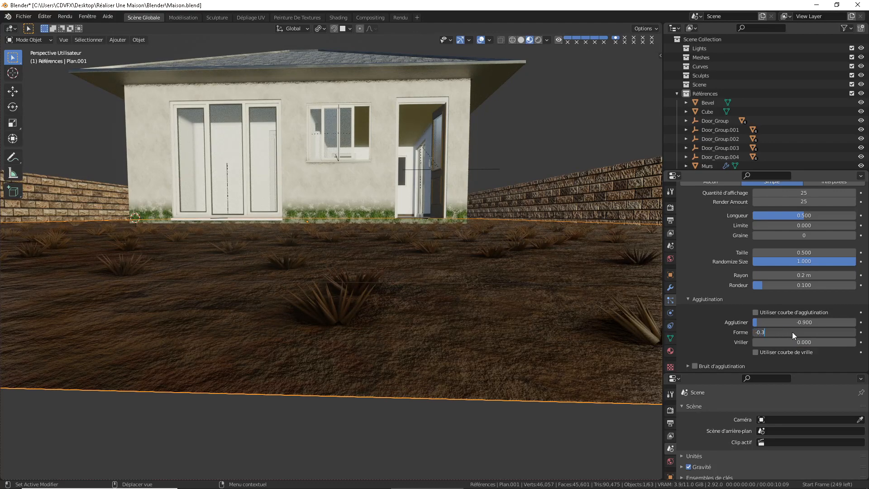
pyautogui.press('Return')
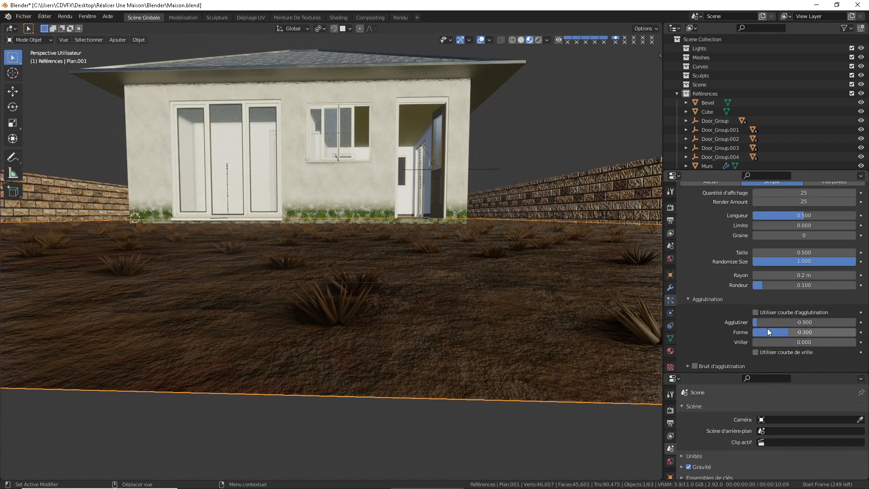
pyautogui.moveTo(778, 342); pyautogui.dragTo(816, 343)
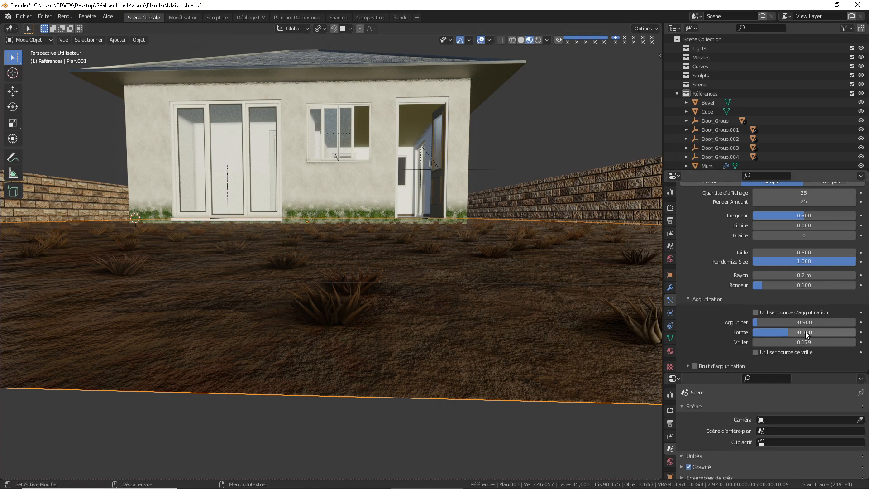
# Step: Try clump noise (Bruit d'agglutination) on the children with a noise size of 0.019, and switch it off again
pyautogui.scroll(-3, 806, 331)
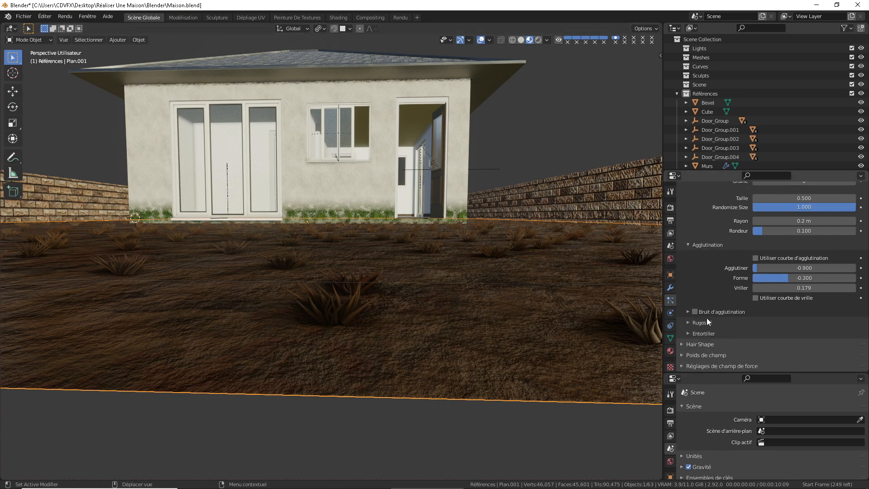
pyautogui.click(695, 312)
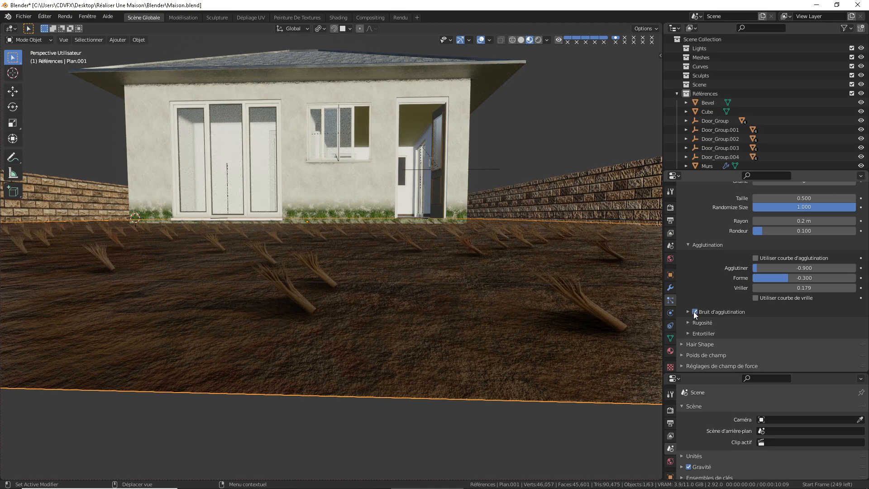
pyautogui.click(688, 312)
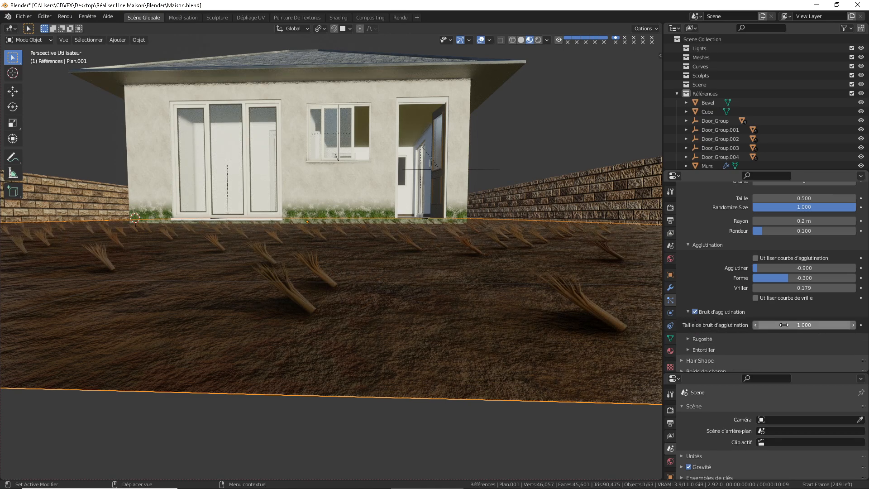
pyautogui.moveTo(805, 325)
pyautogui.mouseDown()
pyautogui.moveTo(772, 325)
pyautogui.moveTo(816, 325)
pyautogui.mouseUp()
pyautogui.click(695, 312)
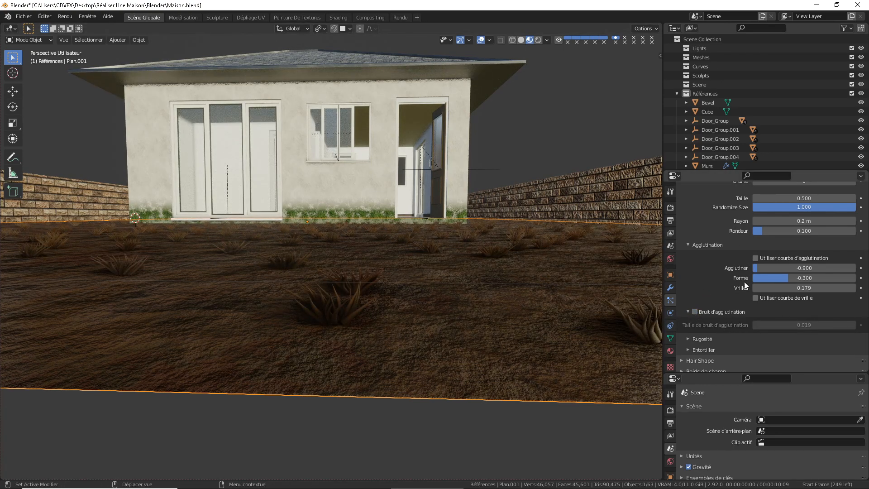
# Step: Open the Hair Shape settings and examine the shape of a grass clump in front of the house up close
pyautogui.scroll(-3, 749, 293)
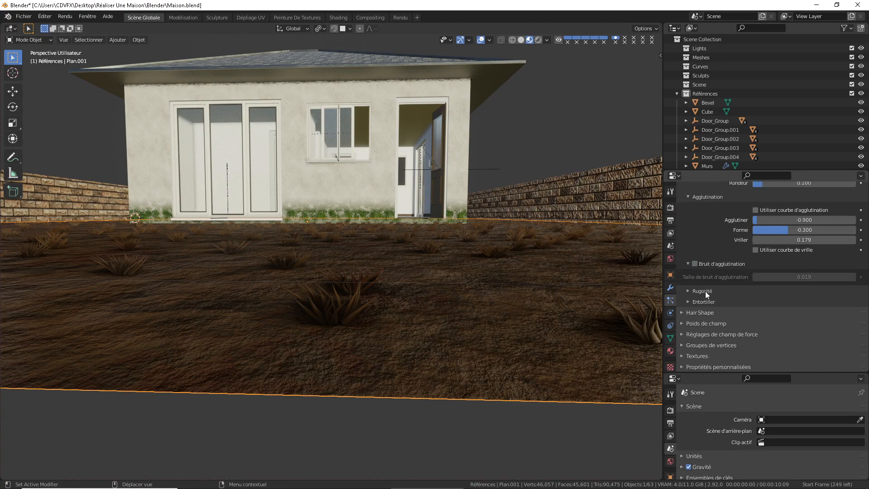
pyautogui.click(688, 197)
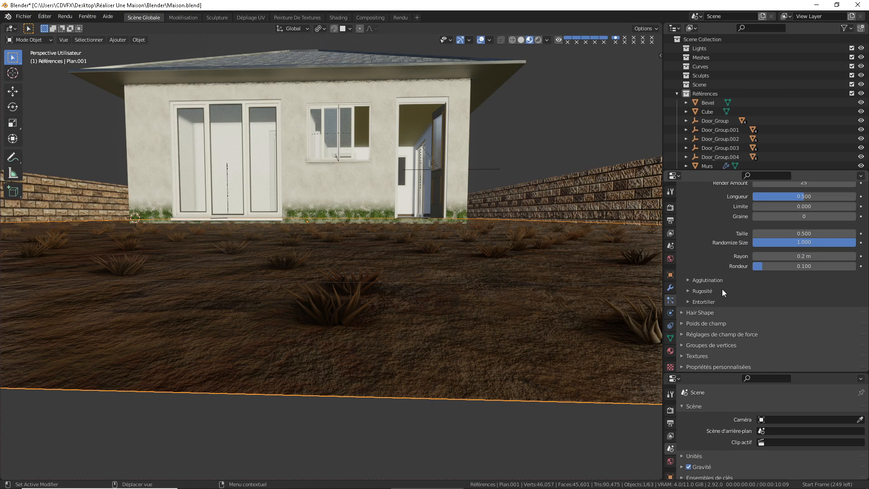
pyautogui.click(697, 313)
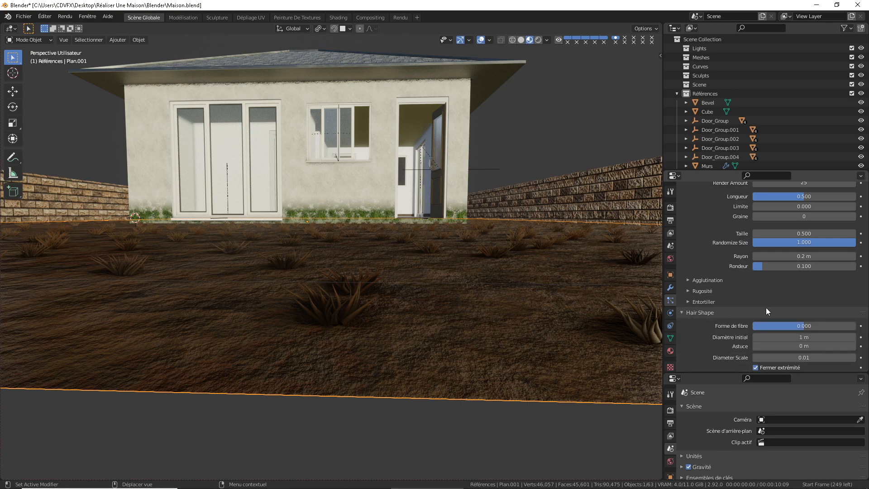
pyautogui.scroll(5, 410, 319)
pyautogui.scroll(-5, 410, 320)
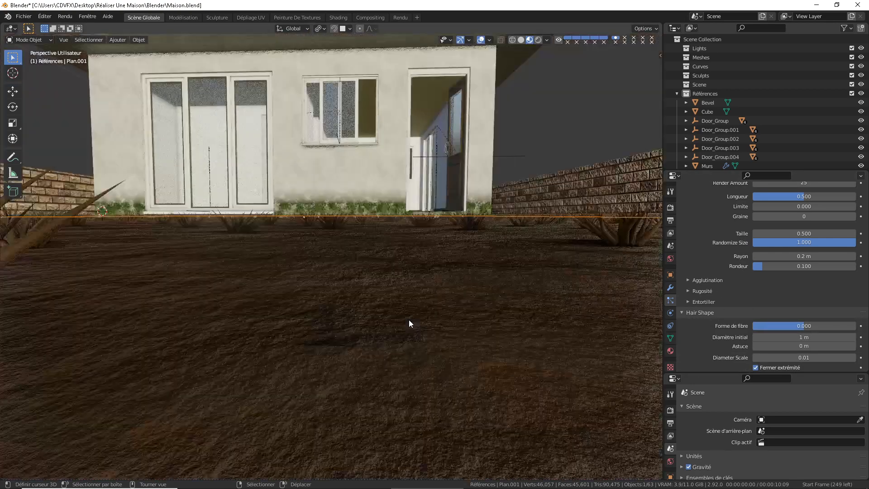
pyautogui.scroll(6, 399, 317)
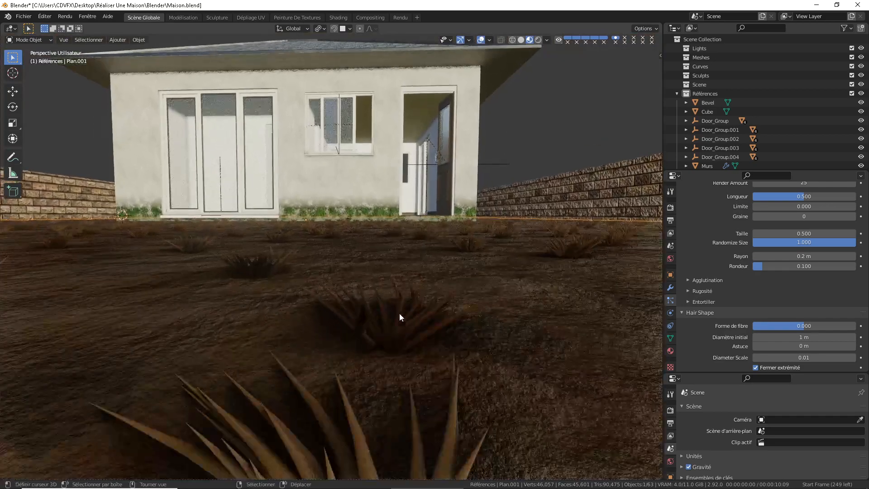
pyautogui.scroll(-6, 399, 309)
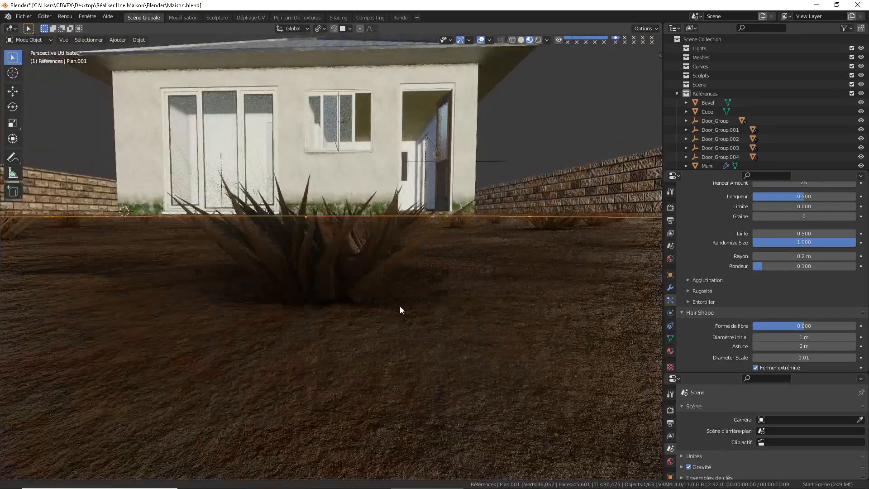
pyautogui.scroll(2, 399, 308)
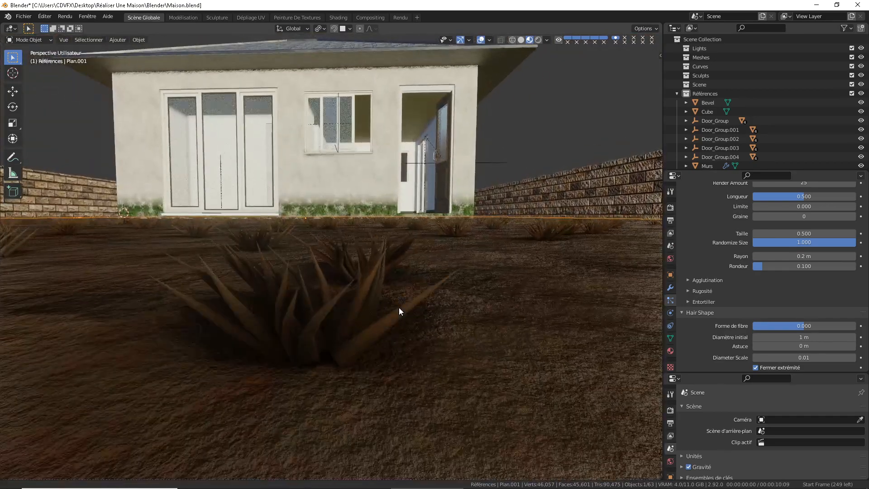
pyautogui.scroll(2, 398, 307)
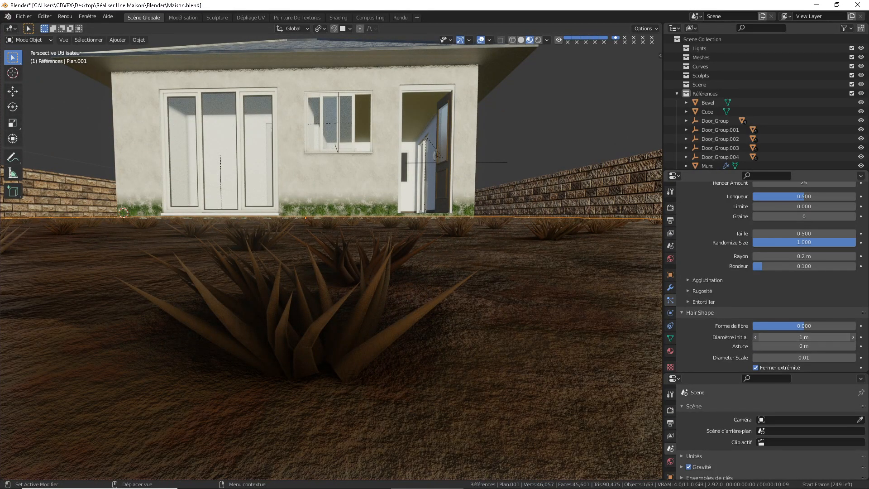
# Step: Try other root diameters (Diamètre initial) for the blades, including 0.11 m, and restore the value to 1 m
pyautogui.moveTo(804, 338); pyautogui.dragTo(792, 338)
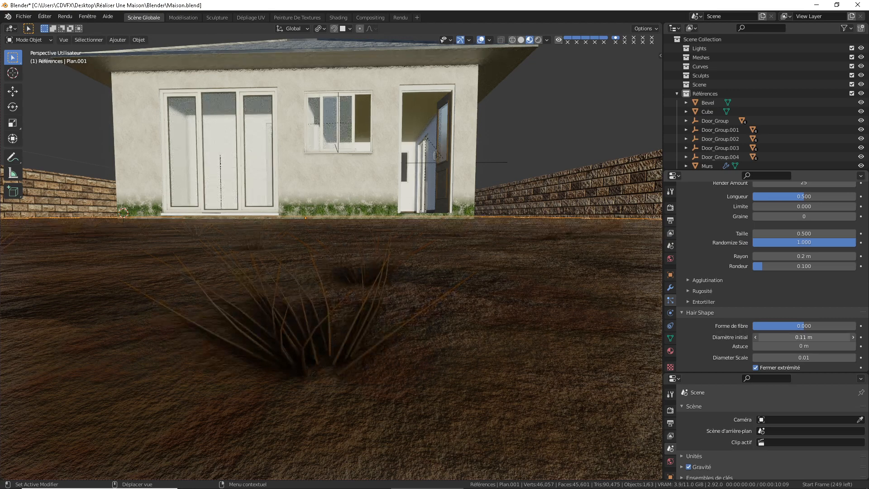
pyautogui.moveTo(805, 338); pyautogui.dragTo(856, 337)
pyautogui.click(805, 339)
pyautogui.write('1')
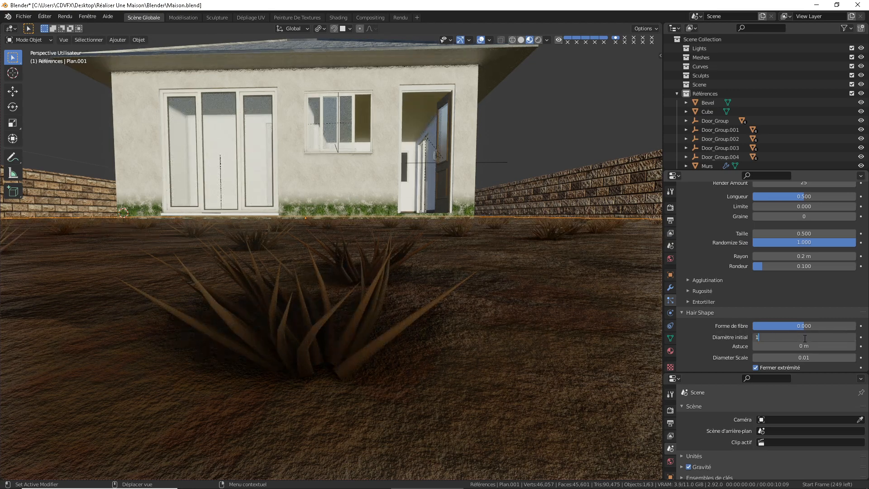
pyautogui.press('Return')
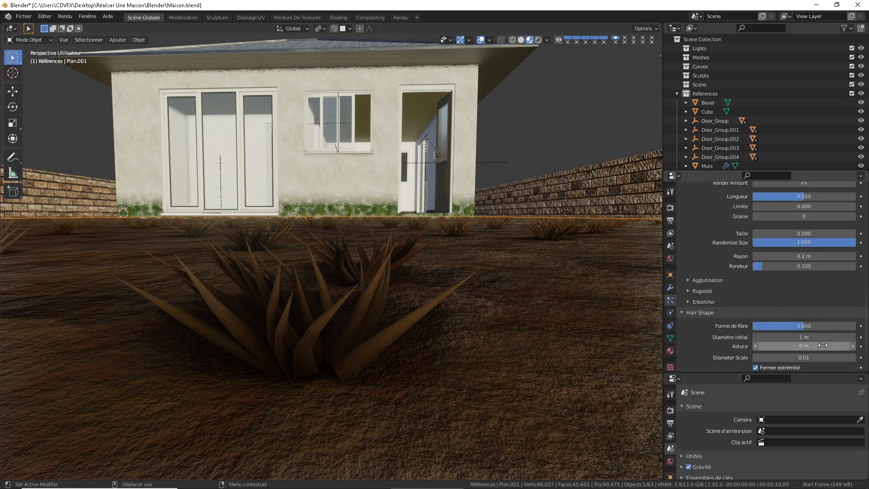
# Step: Set the blades' tip diameter (Astuce) to 0.35 m
pyautogui.moveTo(797, 346)
pyautogui.mouseDown()
pyautogui.moveTo(751, 346)
pyautogui.moveTo(799, 346)
pyautogui.mouseUp()
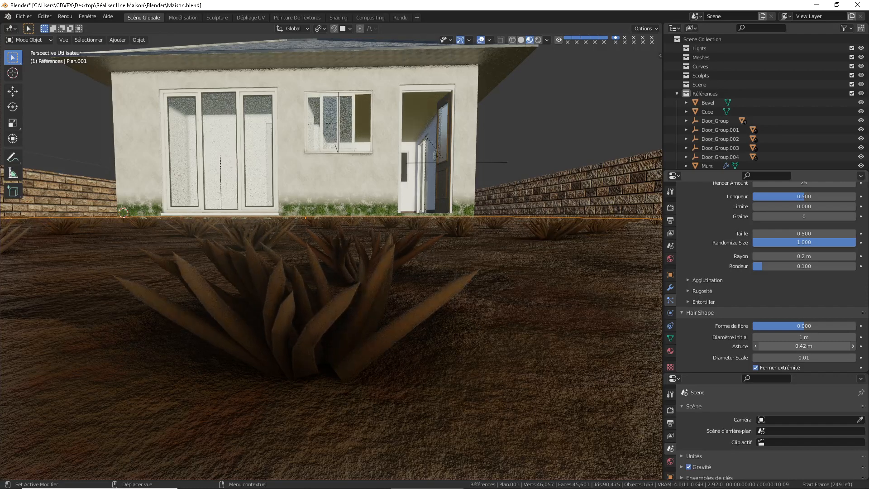
pyautogui.click(797, 345)
pyautogui.hotkey('ctrl', 'a')
pyautogui.write('0.35')
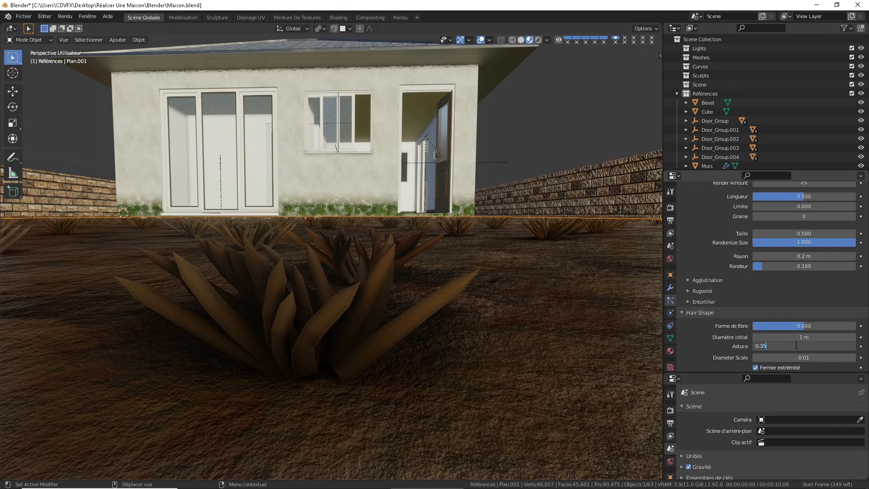
pyautogui.press('Return')
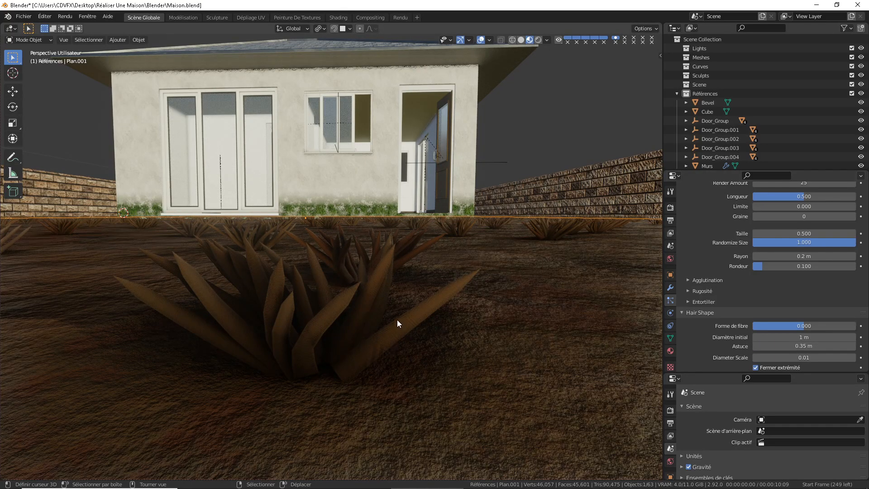
# Step: Try a hair length (Longueur de cheveux) of 0.2 m on Herbe_Petit, and set it back to 0.1 m
pyautogui.scroll(15, 822, 317)
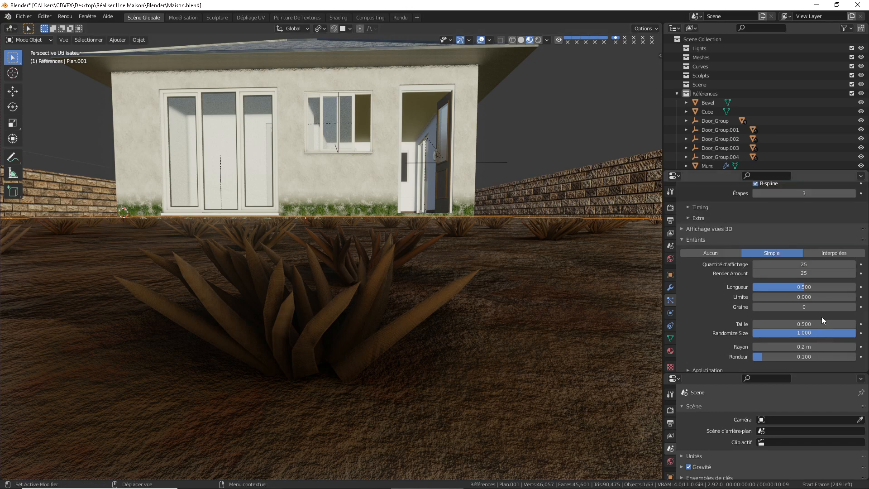
pyautogui.scroll(6, 823, 314)
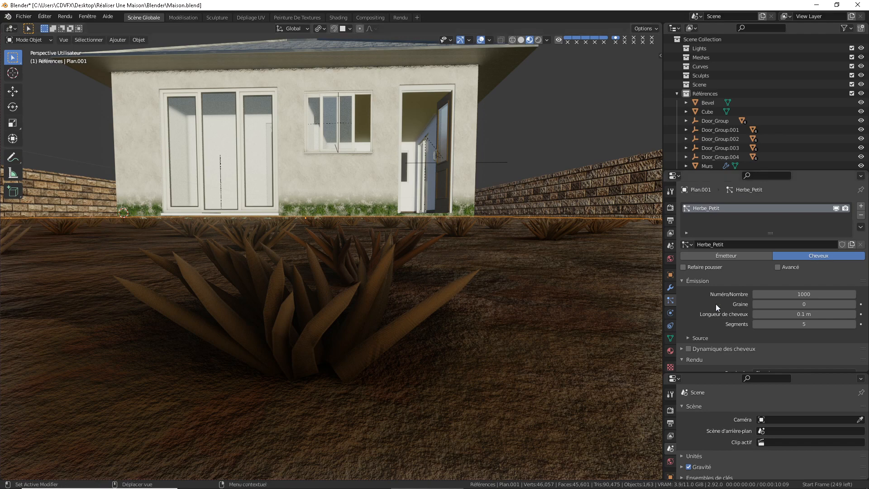
pyautogui.click(770, 315)
pyautogui.write('0.2')
pyautogui.press('Return')
pyautogui.scroll(-8, 393, 262)
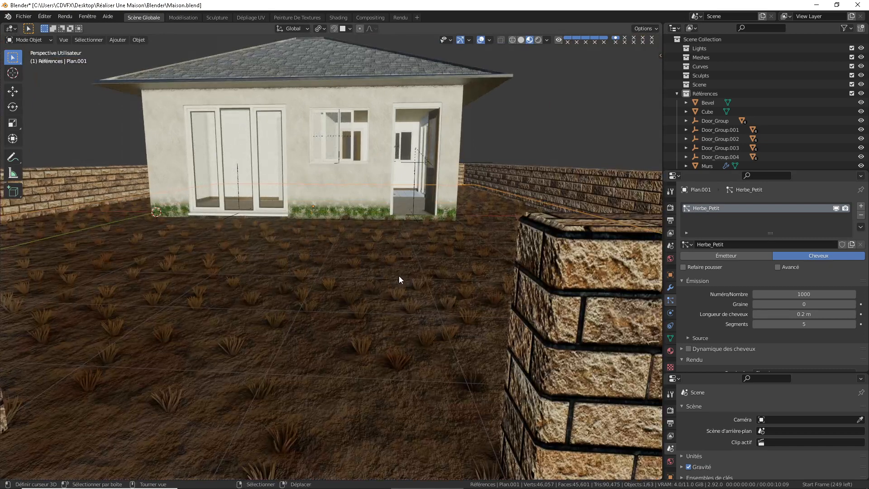
pyautogui.scroll(-2, 399, 275)
pyautogui.click(808, 314)
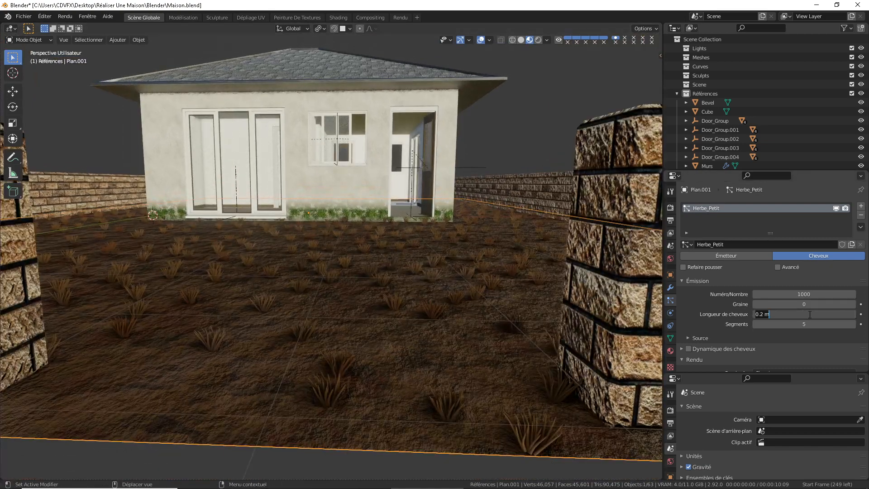
pyautogui.write('0.1')
pyautogui.press('Return')
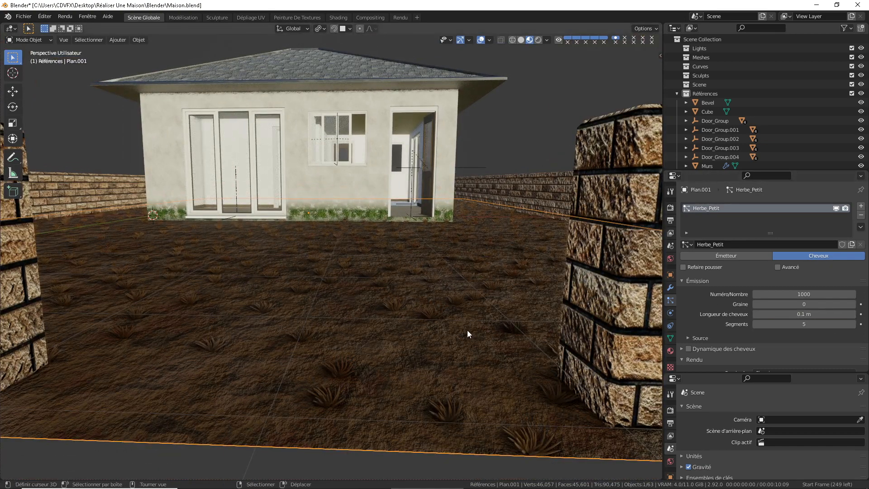
# Step: Examine the grass clumps in front of the house and review the child and Hair Shape settings of Herbe_Petit
pyautogui.scroll(-3, 502, 314)
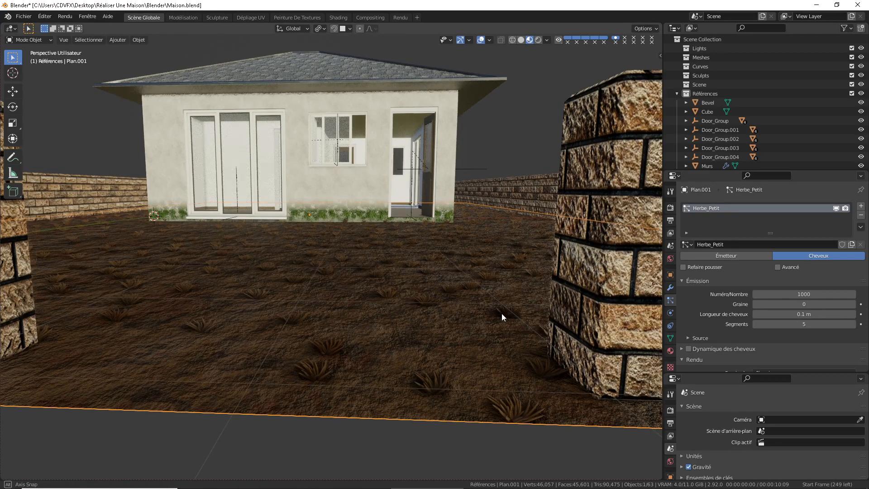
pyautogui.scroll(5, 400, 313)
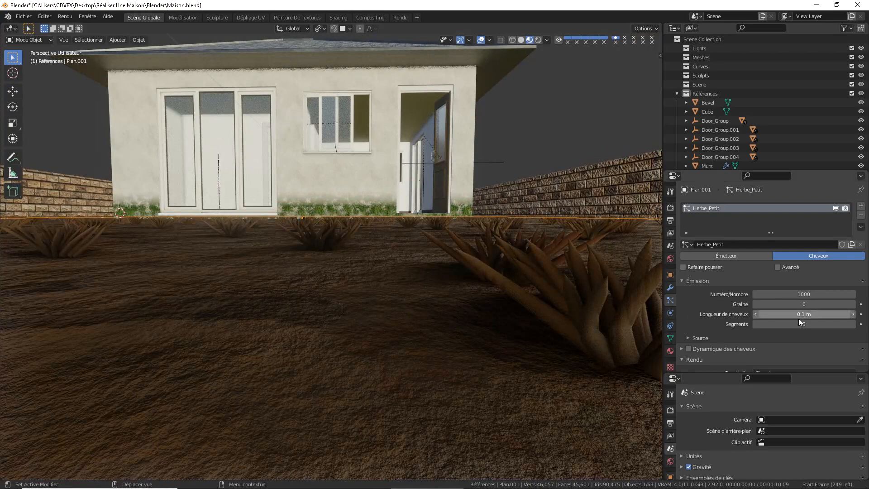
pyautogui.scroll(-12, 800, 321)
pyautogui.scroll(-8, 755, 293)
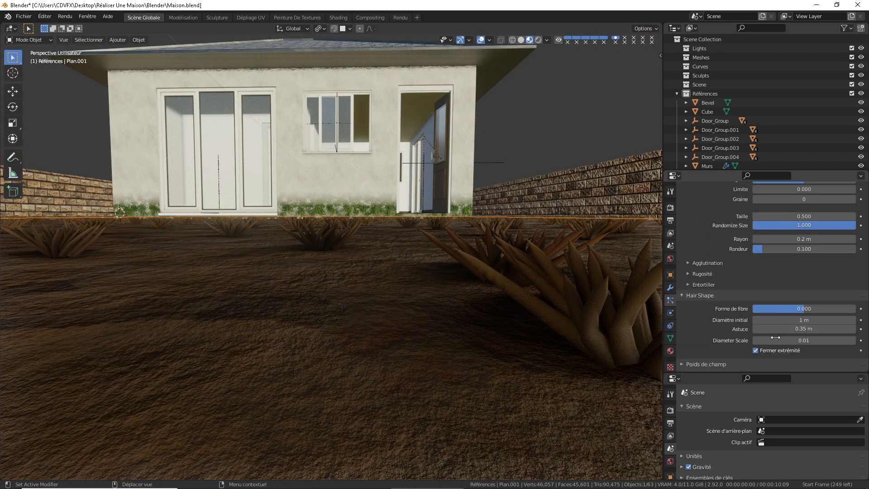
pyautogui.scroll(-2, 774, 319)
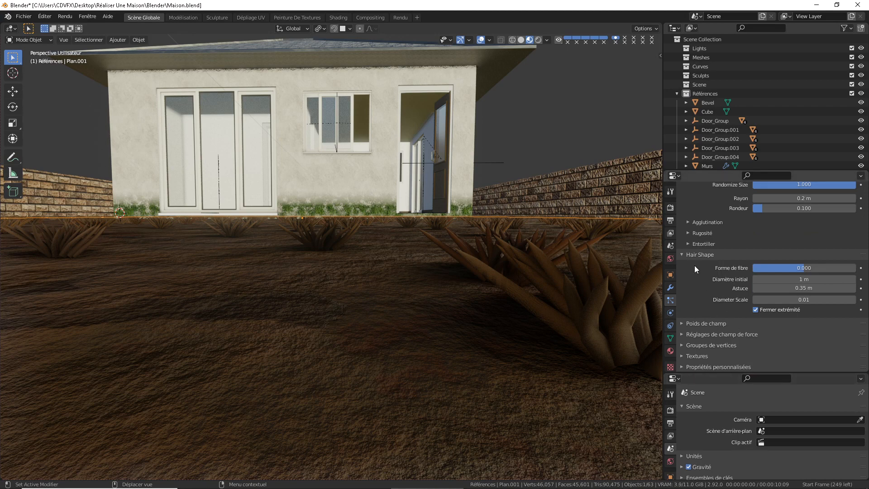
# Step: Collapse the Enfants and Hair Shape settings and check the colour options under Affichage vues 3D
pyautogui.scroll(8, 684, 254)
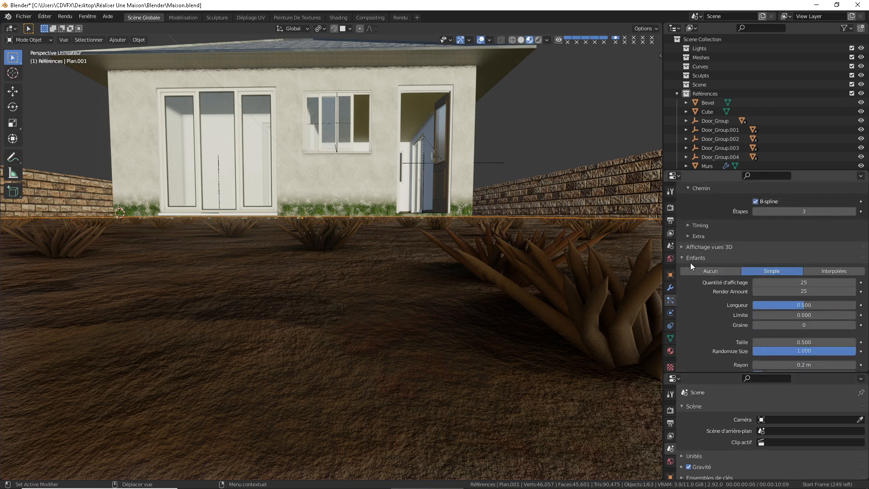
pyautogui.click(684, 257)
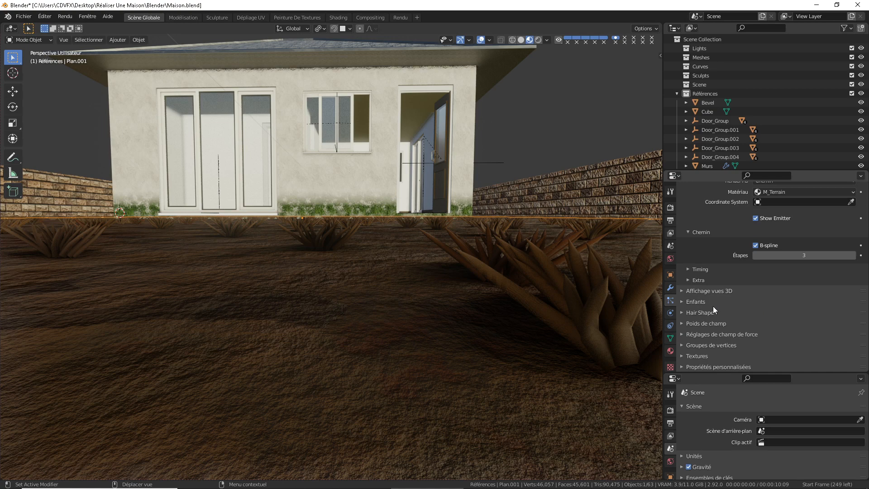
pyautogui.click(700, 292)
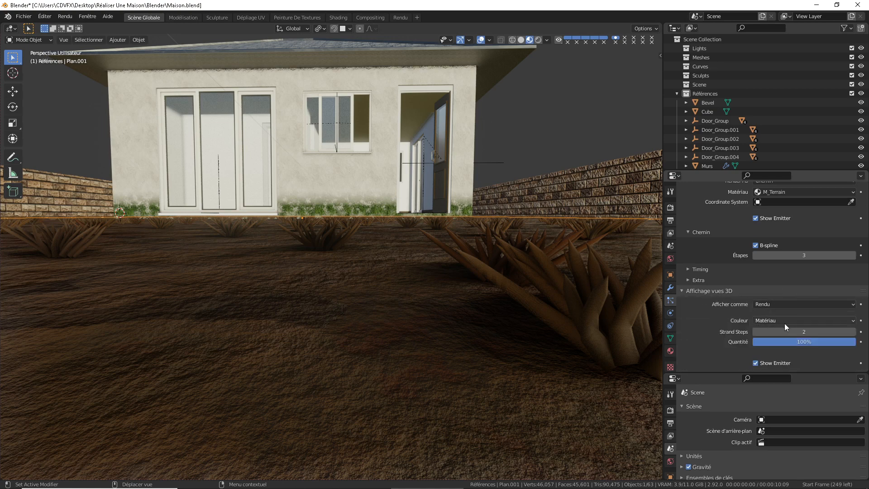
pyautogui.click(765, 319)
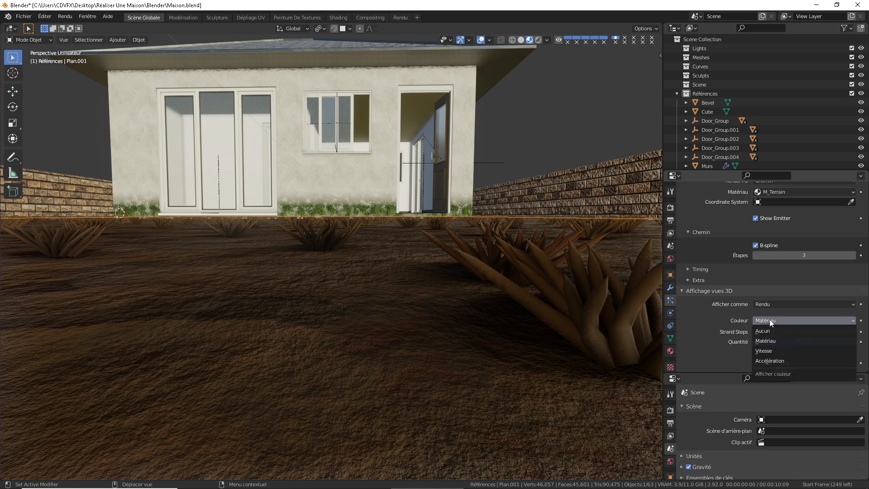
pyautogui.click(770, 319)
pyautogui.scroll(-2, 766, 326)
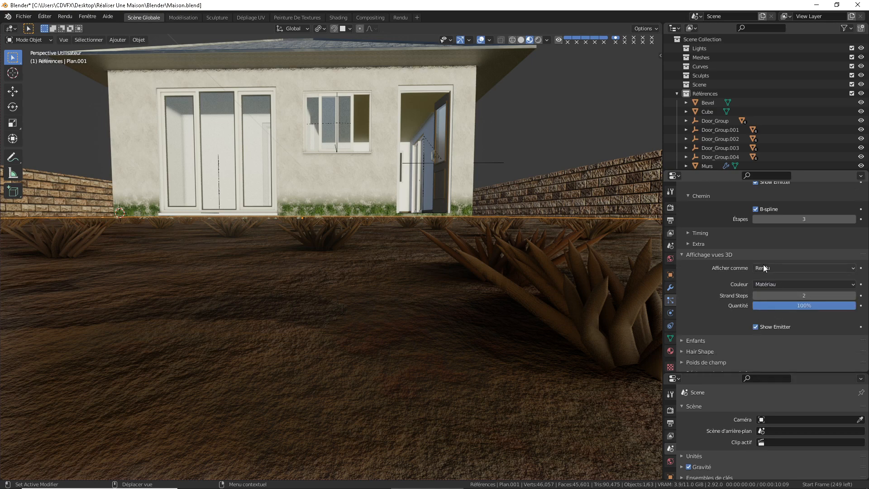
pyautogui.moveTo(622, 390); pyautogui.dragTo(623, 363, button='middle')
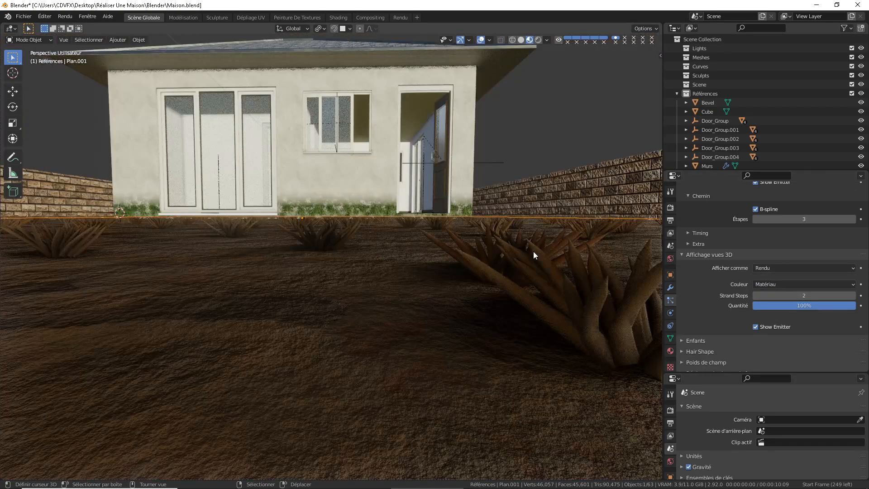
# Step: Switch to the Shading workspace and add a second material slot with a new material to Plan.001
pyautogui.scroll(-5, 583, 300)
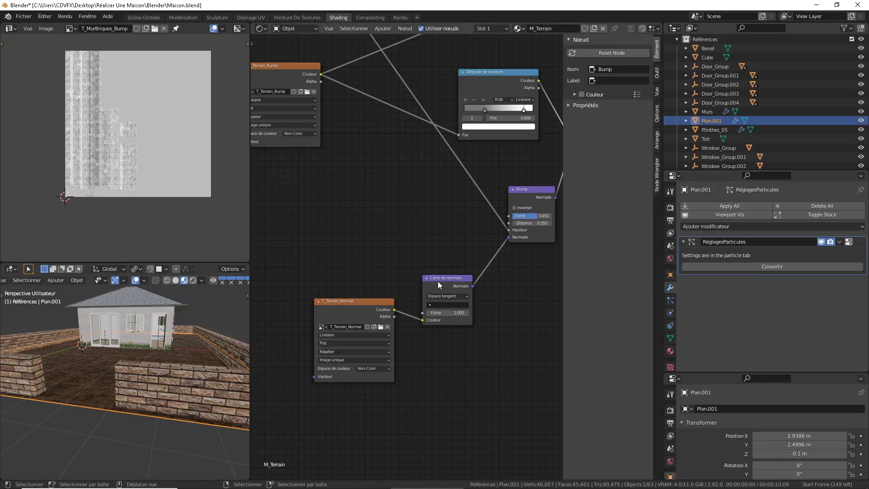
pyautogui.moveTo(48, 365); pyautogui.dragTo(102, 353, button='middle')
pyautogui.scroll(-2, 444, 178)
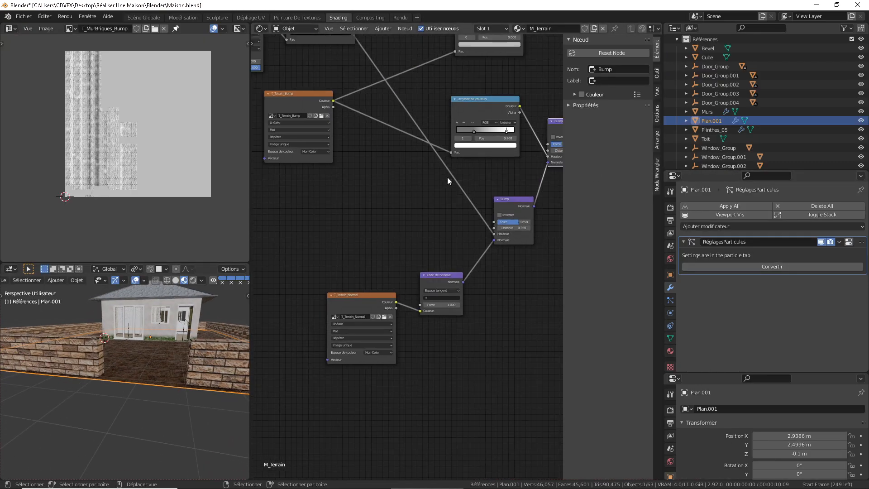
pyautogui.click(671, 351)
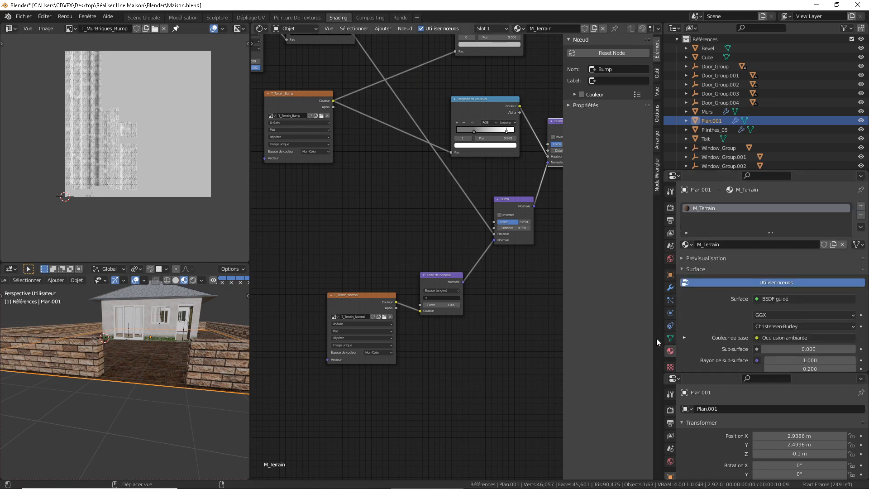
pyautogui.click(861, 206)
pyautogui.click(748, 263)
# Step: Rename the new material in the second slot of Plan.001 as M_Herbe
pyautogui.doubleClick(753, 263)
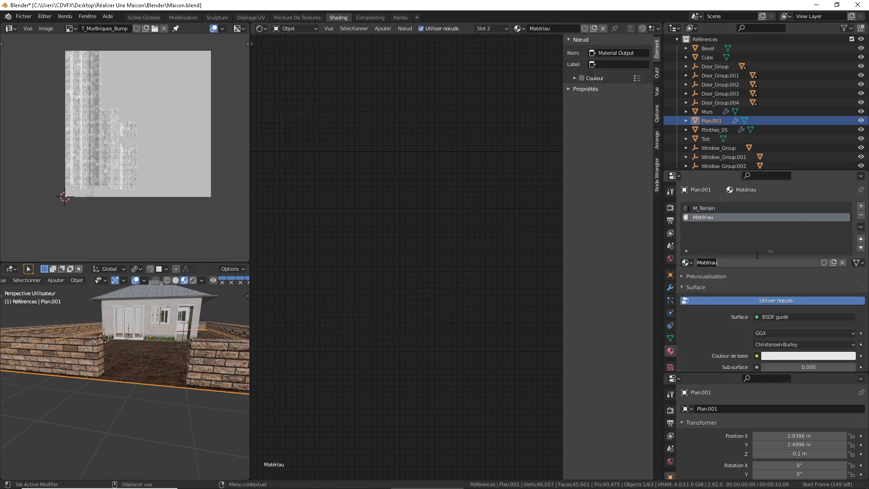
pyautogui.write('M_HER')
pyautogui.press('BackSpace')
pyautogui.press('BackSpace')
pyautogui.write('erbe')
pyautogui.press('Return')
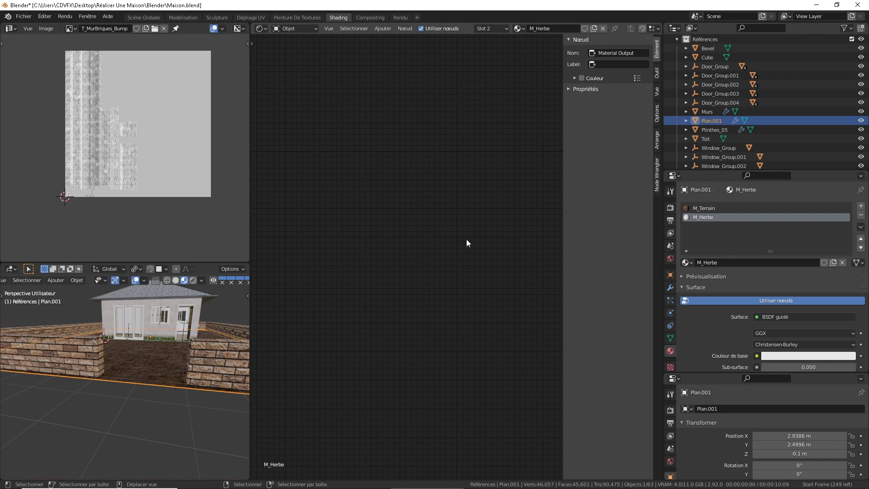
# Step: Hide the node editor's sidebar to free space around the M_Herbe nodes
pyautogui.scroll(-5, 462, 241)
pyautogui.moveTo(462, 241); pyautogui.dragTo(392, 267, button='middle')
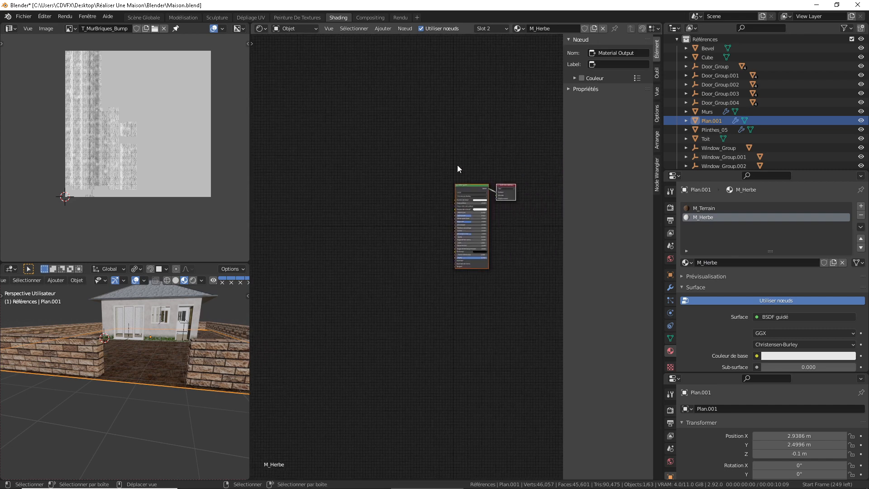
pyautogui.scroll(1, 471, 190)
pyautogui.moveTo(477, 205); pyautogui.dragTo(411, 236, button='middle')
pyautogui.scroll(2, 466, 206)
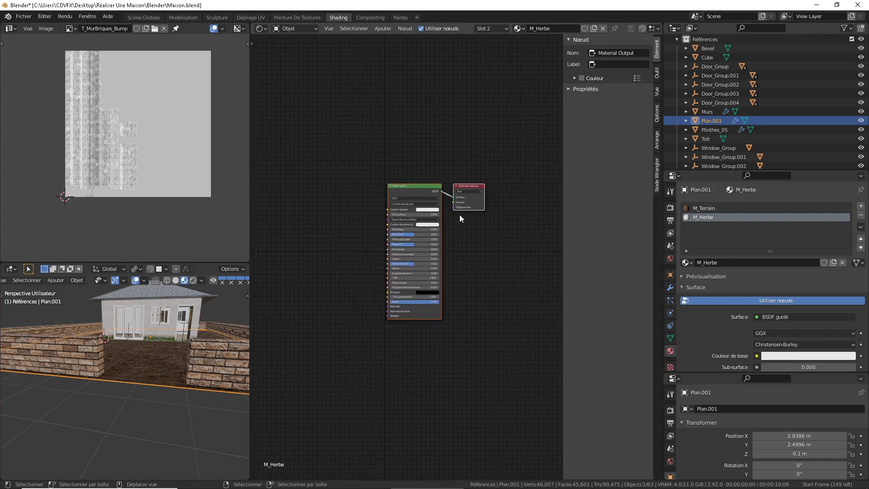
pyautogui.press('n')
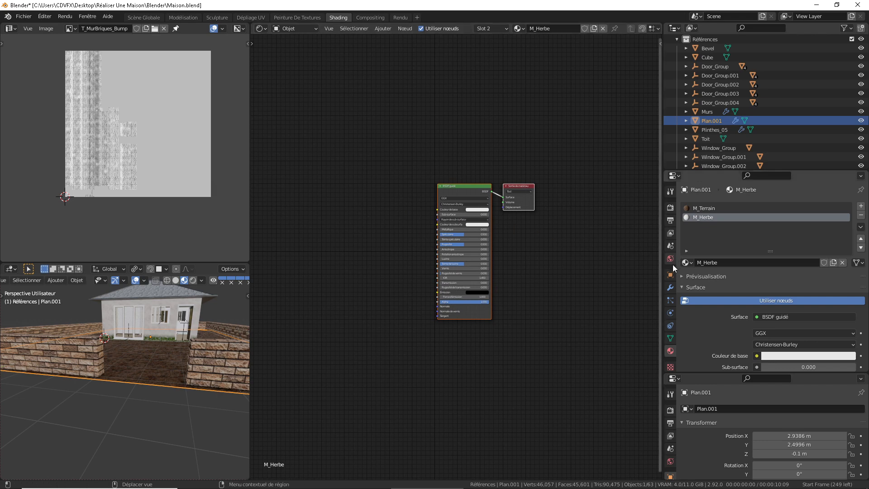
# Step: Assign M_Herbe as the render material (Matériau) of the Herbe_Petit particle system
pyautogui.click(670, 303)
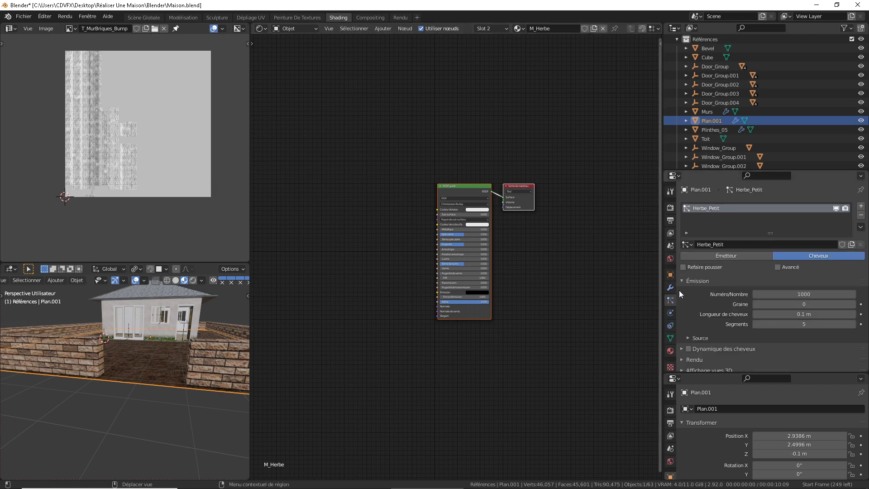
pyautogui.scroll(-4, 765, 319)
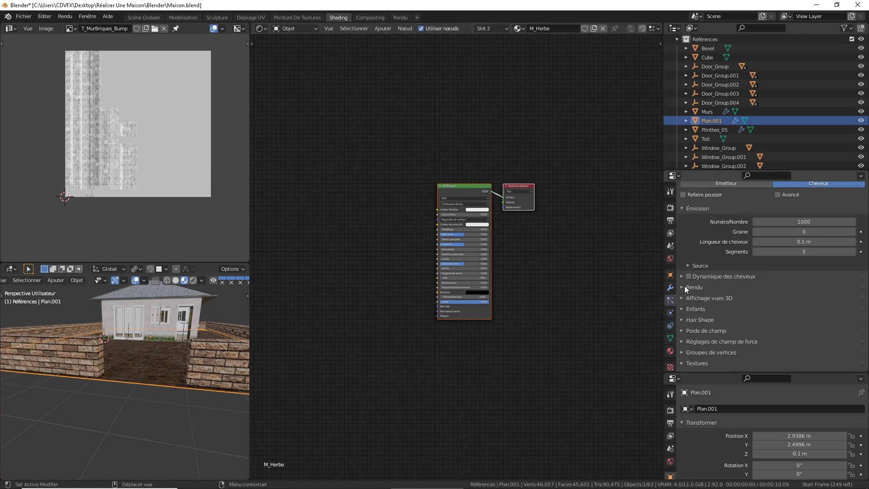
pyautogui.click(685, 286)
pyautogui.click(800, 312)
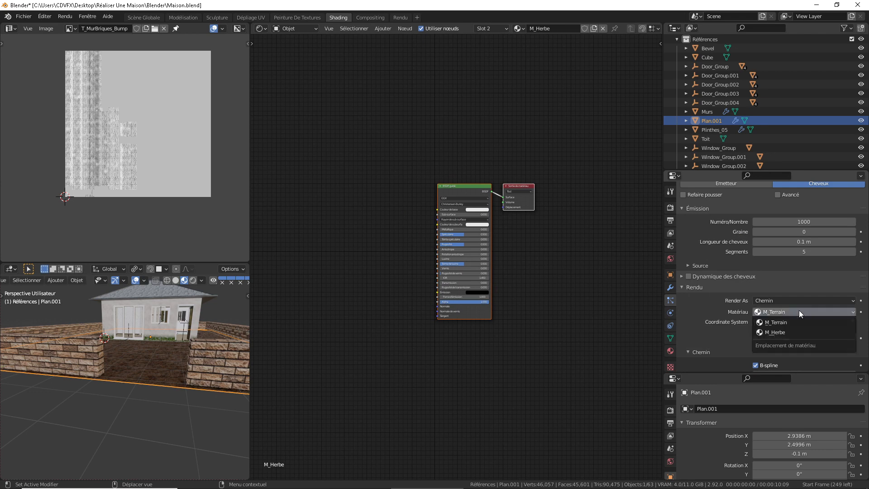
pyautogui.click(786, 332)
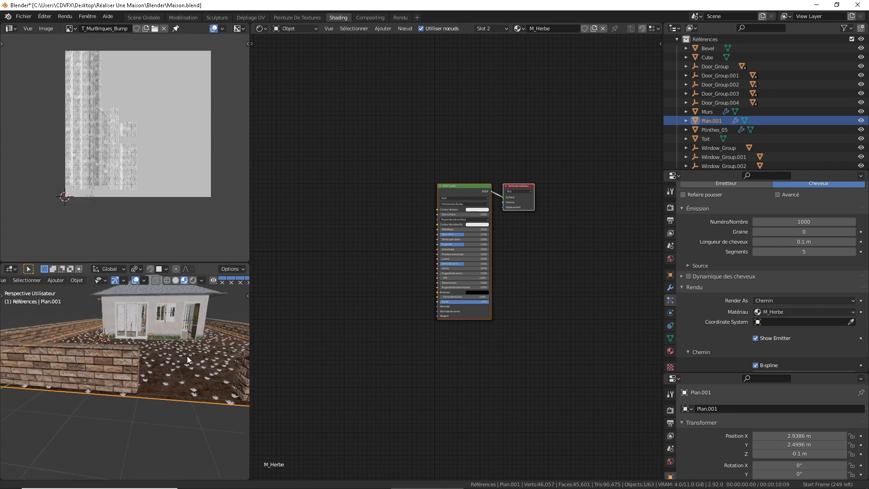
# Step: Examine a grass clump with the M_Herbe material up close in front of the house
pyautogui.scroll(6, 187, 355)
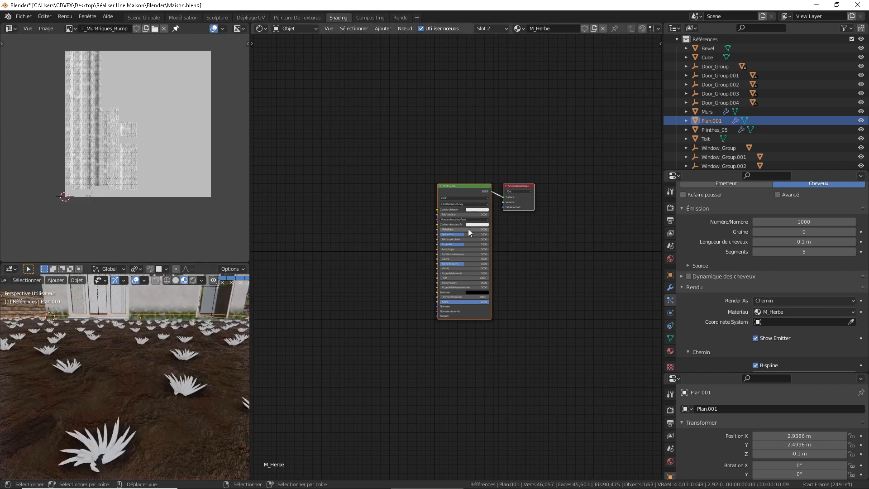
pyautogui.scroll(4, 179, 351)
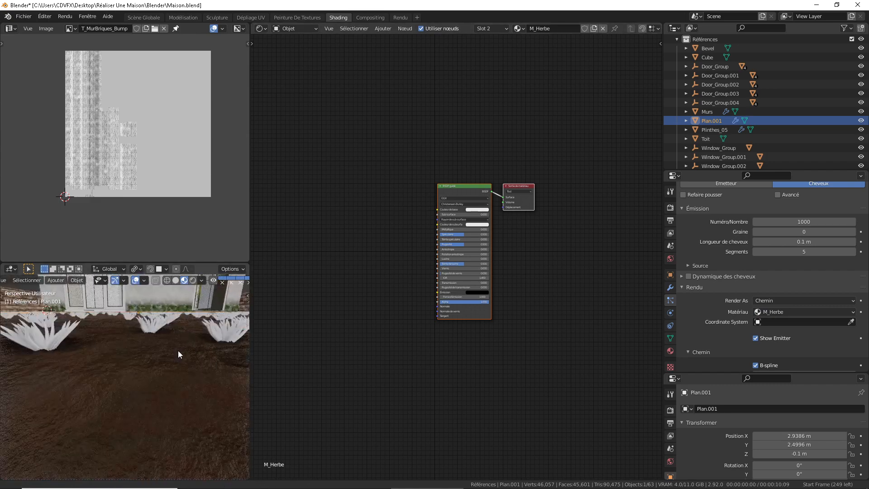
pyautogui.scroll(8, 180, 351)
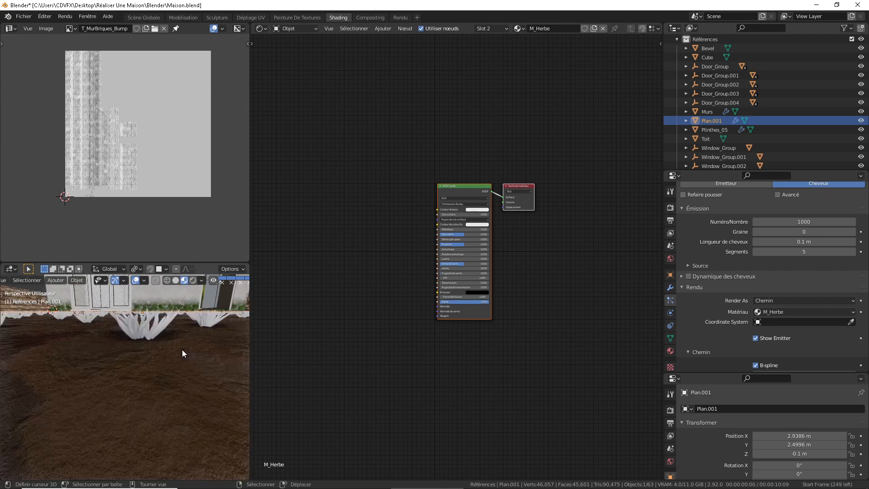
pyautogui.scroll(-5, 181, 349)
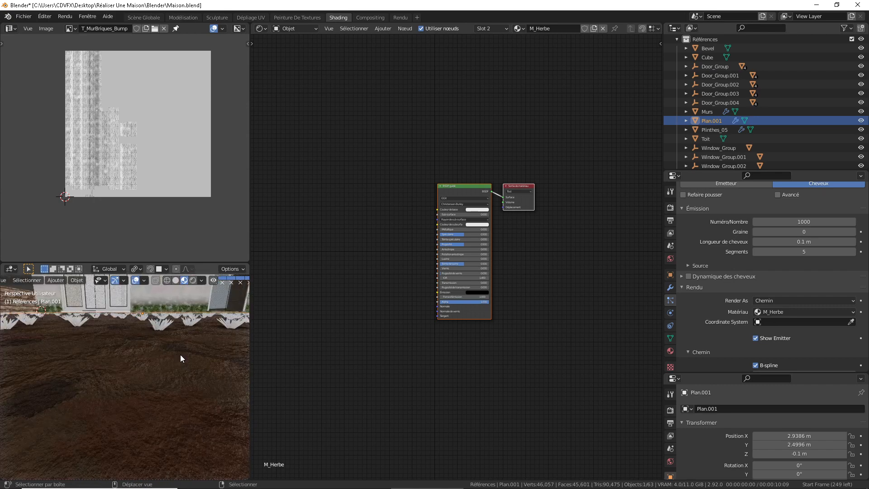
pyautogui.scroll(5, 180, 353)
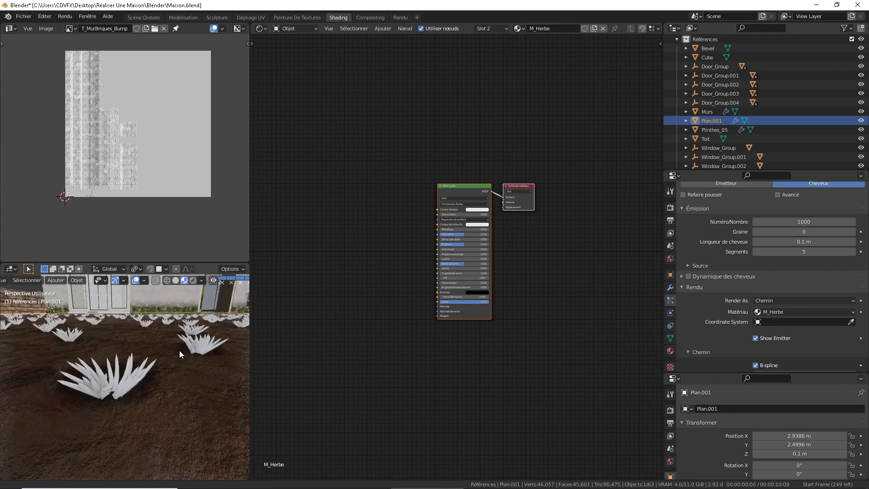
pyautogui.scroll(4, 180, 349)
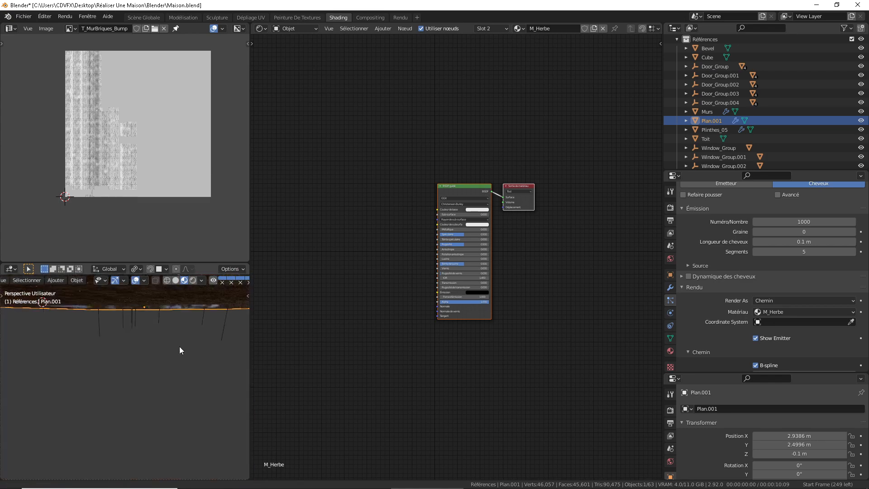
pyautogui.keyDown('shift'); pyautogui.moveTo(180, 350); pyautogui.dragTo(179, 349, button='middle'); pyautogui.keyUp('shift')
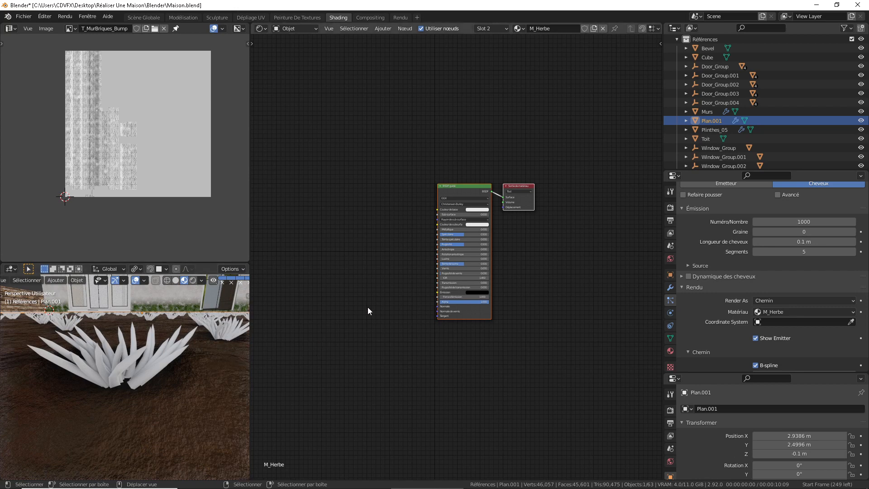
# Step: Add an Info cheveux input node to M_Herbe, ahead of the BSDF guidé node
pyautogui.moveTo(390, 214); pyautogui.dragTo(428, 219, button='middle')
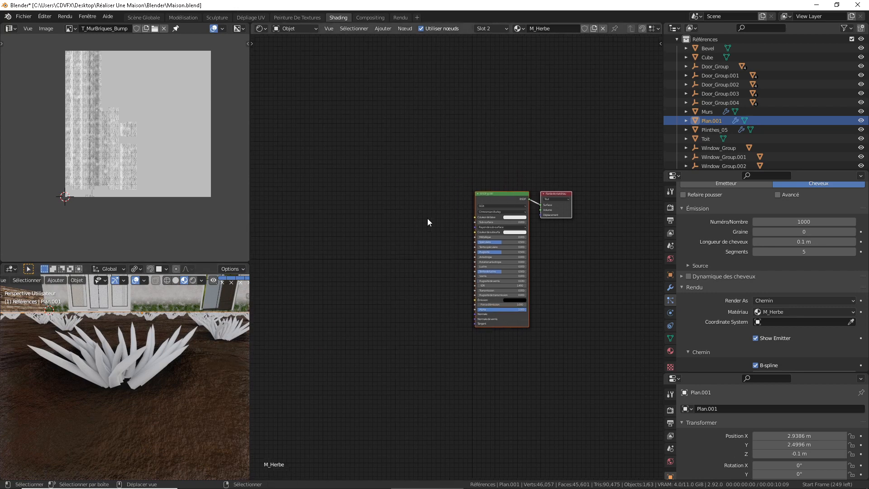
pyautogui.hotkey('shift', 'a')
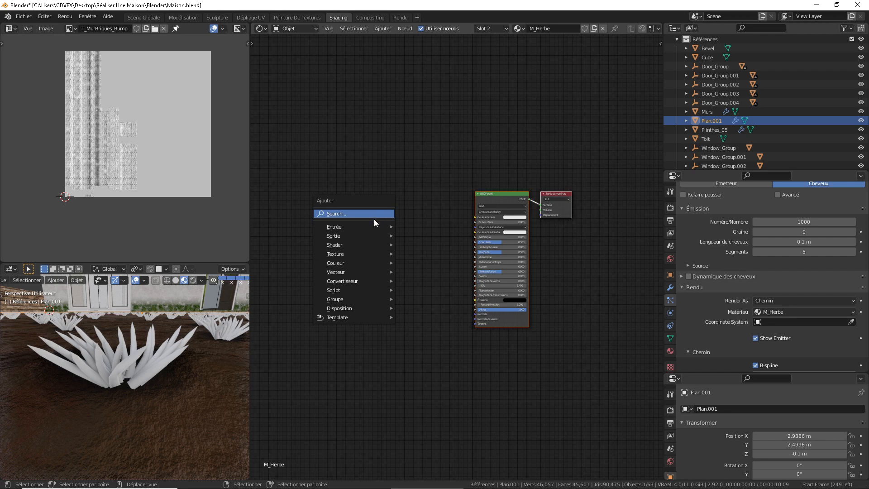
pyautogui.moveTo(373, 225)
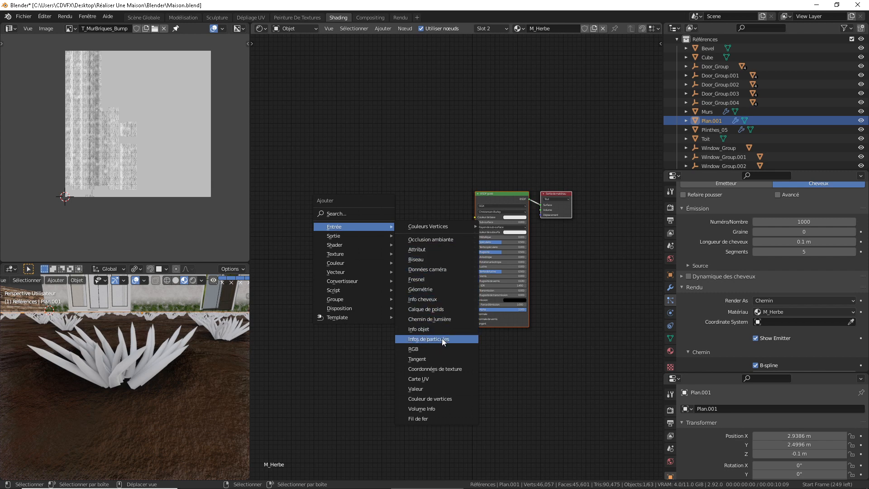
pyautogui.click(436, 300)
pyautogui.click(340, 236)
# Step: Connect the Est fibre output of Info cheveux to the Couleur de base input of BSDF guidé
pyautogui.scroll(2, 341, 241)
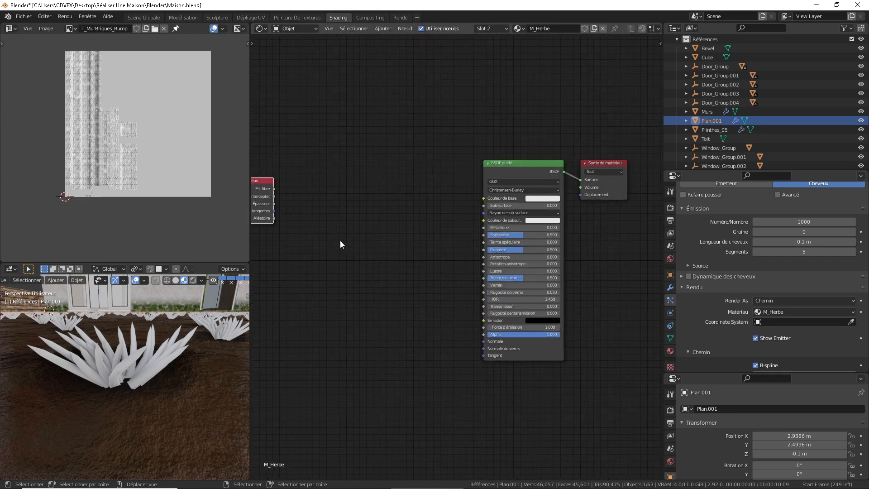
pyautogui.moveTo(296, 194); pyautogui.dragTo(388, 218, button='middle')
pyautogui.scroll(3, 373, 215)
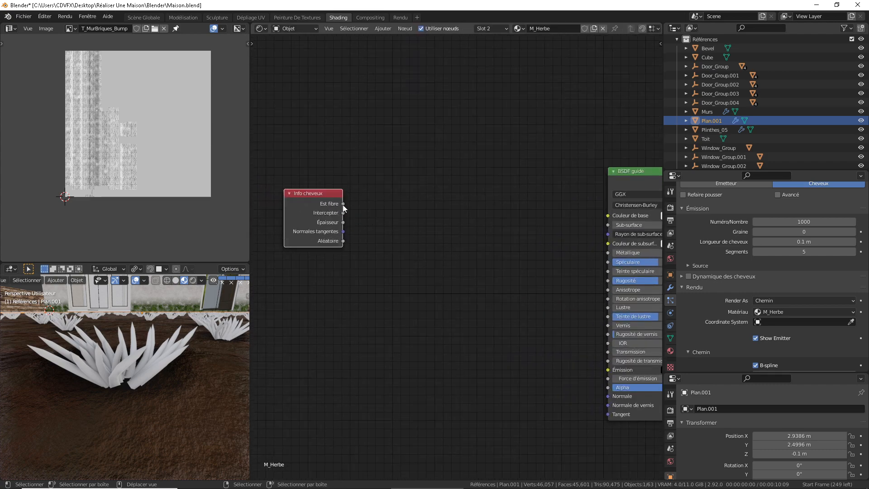
pyautogui.moveTo(343, 205); pyautogui.dragTo(608, 216)
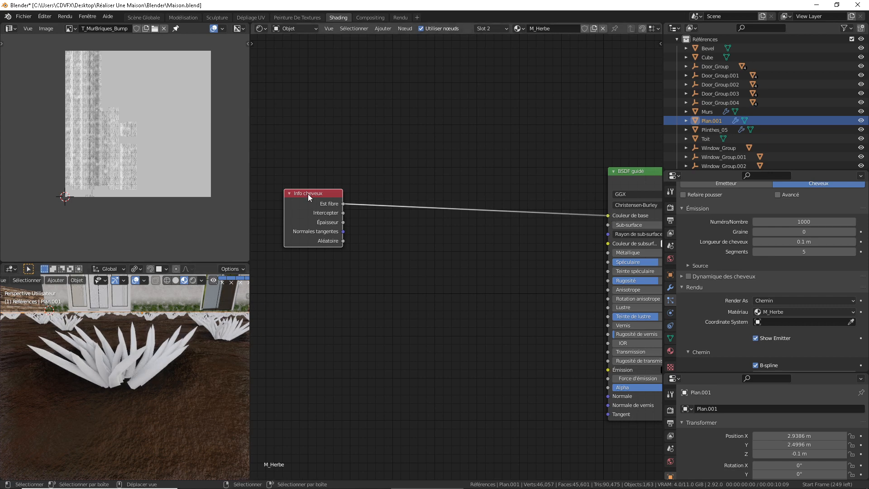
# Step: Try the Intercepter, Épaisseur and Normales tangentes outputs of Info cheveux one after another as Couleur de base of BSDF guidé
pyautogui.moveTo(308, 194); pyautogui.dragTo(306, 204)
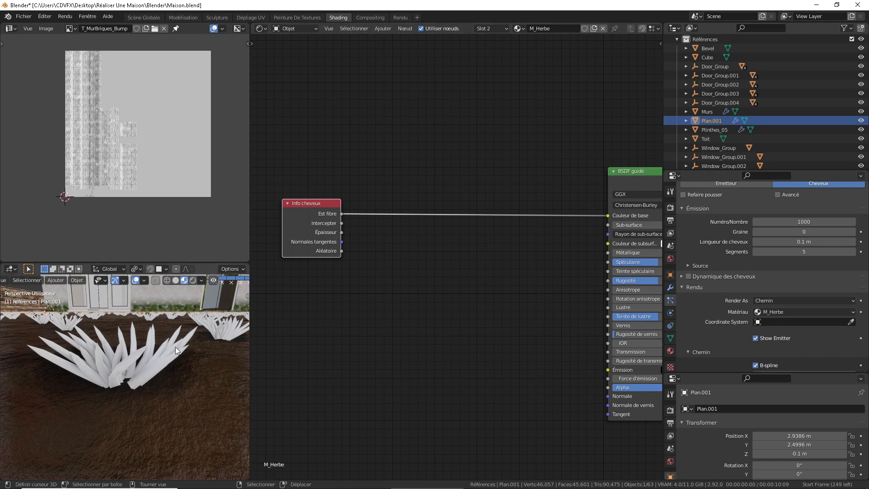
pyautogui.moveTo(607, 215); pyautogui.dragTo(574, 214)
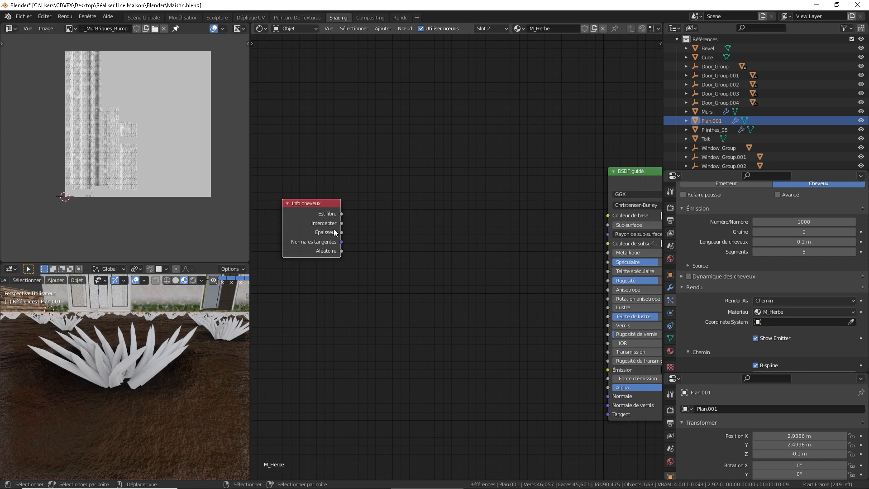
pyautogui.moveTo(341, 223); pyautogui.dragTo(604, 216)
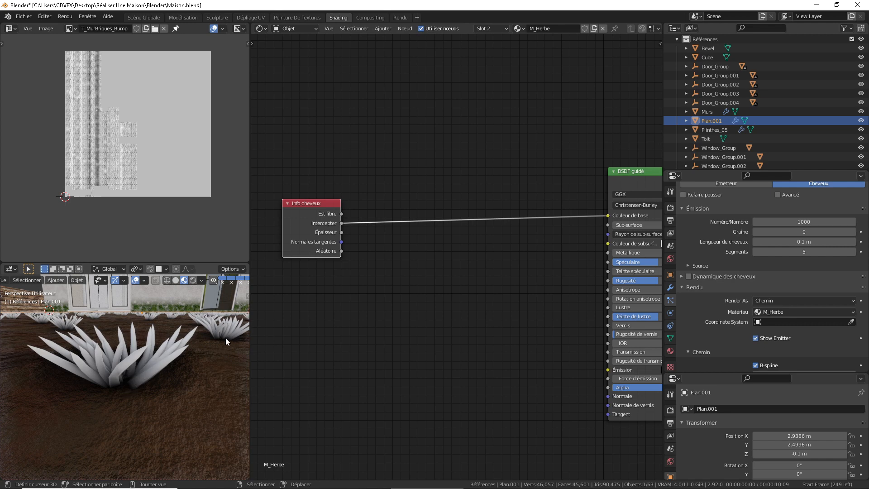
pyautogui.moveTo(342, 233); pyautogui.dragTo(611, 216)
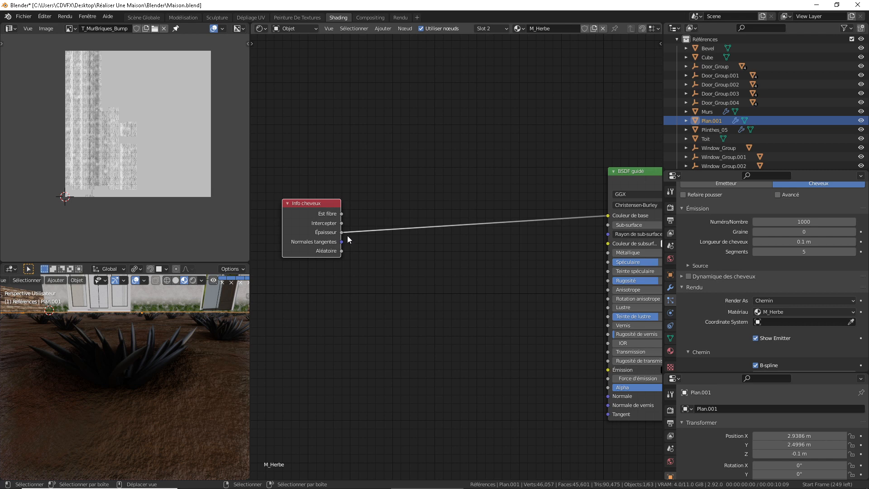
pyautogui.moveTo(342, 241); pyautogui.dragTo(603, 219)
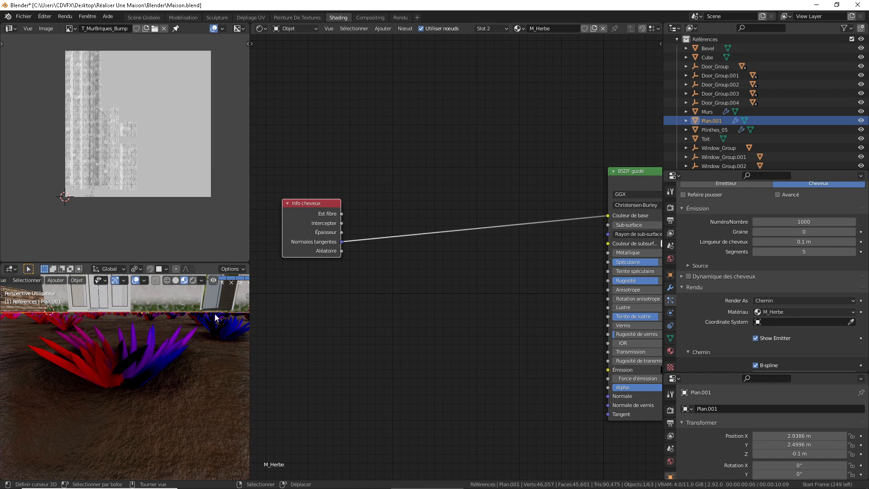
# Step: Move the Info cheveux node farther from BSDF guidé and disconnect it from Couleur de base
pyautogui.moveTo(327, 205); pyautogui.dragTo(312, 205)
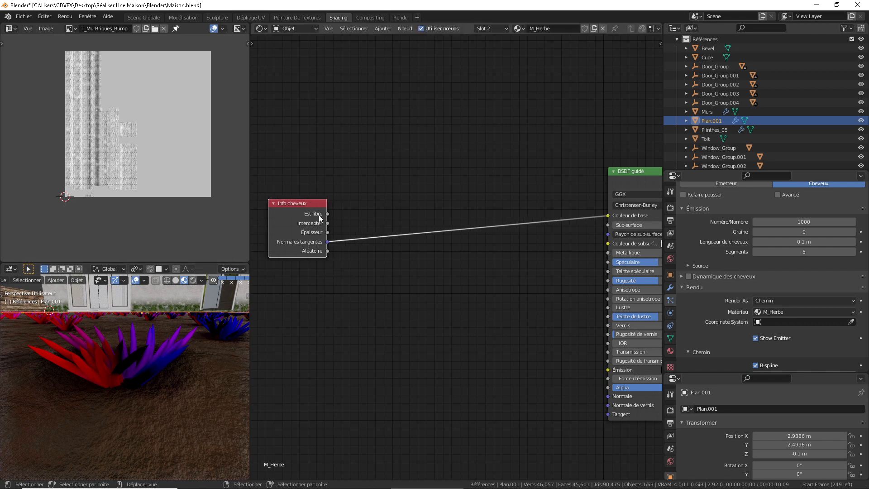
pyautogui.moveTo(342, 235); pyautogui.dragTo(423, 239, button='middle')
pyautogui.moveTo(397, 208); pyautogui.dragTo(358, 197)
pyautogui.moveTo(455, 222); pyautogui.dragTo(442, 235, button='middle')
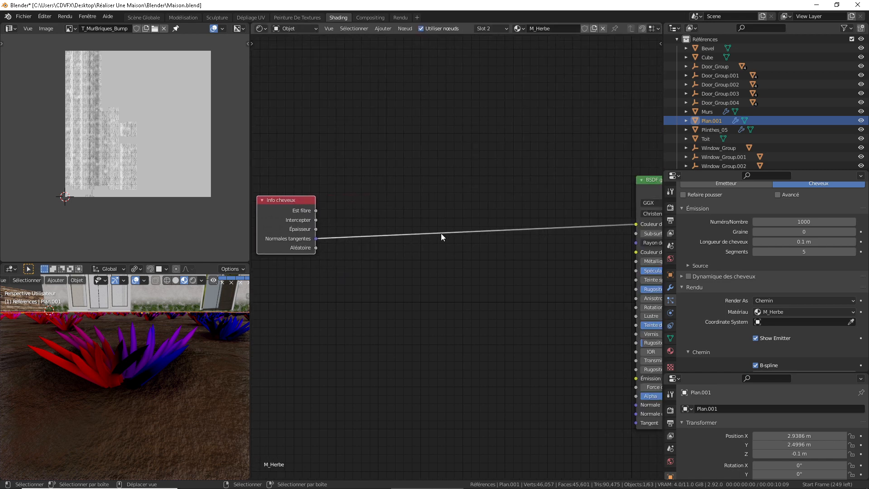
pyautogui.scroll(1, 373, 229)
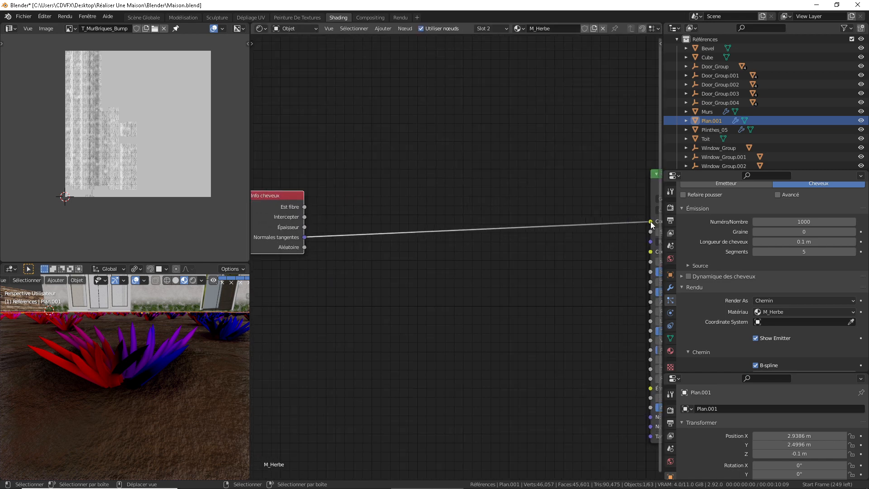
pyautogui.moveTo(651, 222); pyautogui.dragTo(637, 222)
# Step: Add a Dégradé de couleurs converter node between Info cheveux and BSDF guidé
pyautogui.hotkey('shift', 'a')
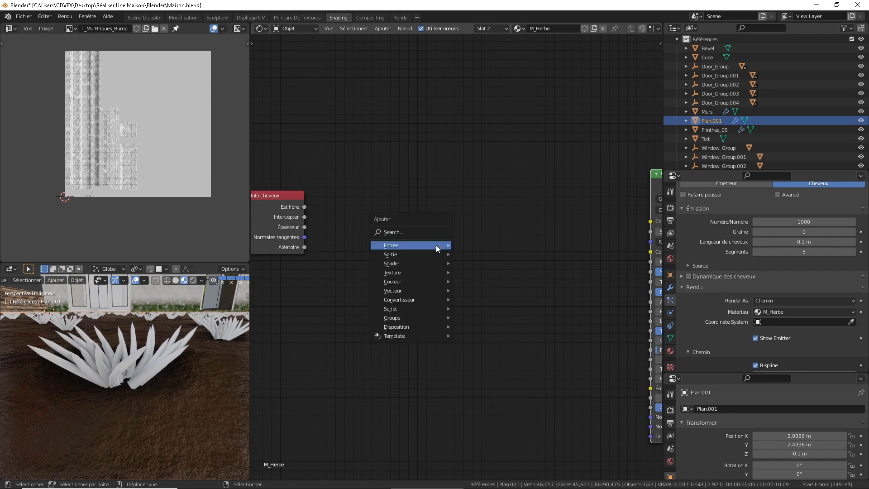
pyautogui.moveTo(414, 284)
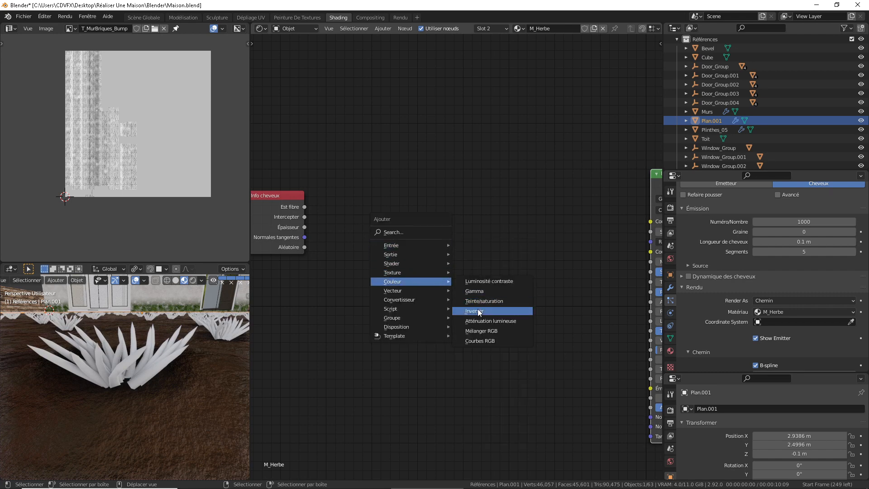
pyautogui.moveTo(430, 299)
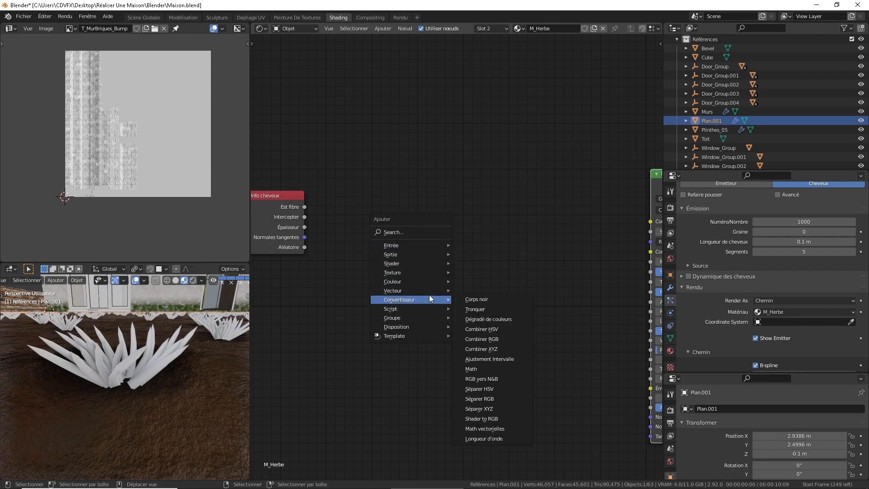
pyautogui.click(484, 318)
pyautogui.click(440, 162)
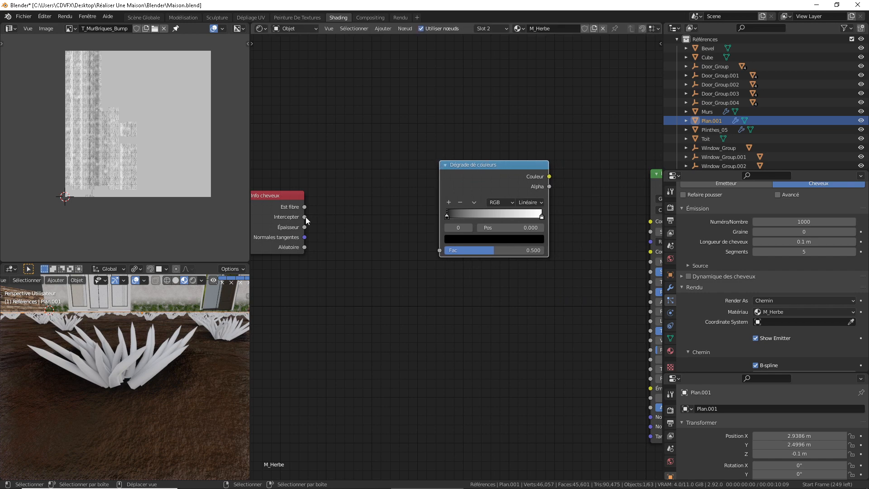
# Step: Link Intercepter of Info cheveux to Fac of Dégradé de couleurs, and its Couleur output to Couleur de base of BSDF guidé
pyautogui.moveTo(304, 217); pyautogui.dragTo(317, 210)
pyautogui.moveTo(369, 184); pyautogui.dragTo(440, 251)
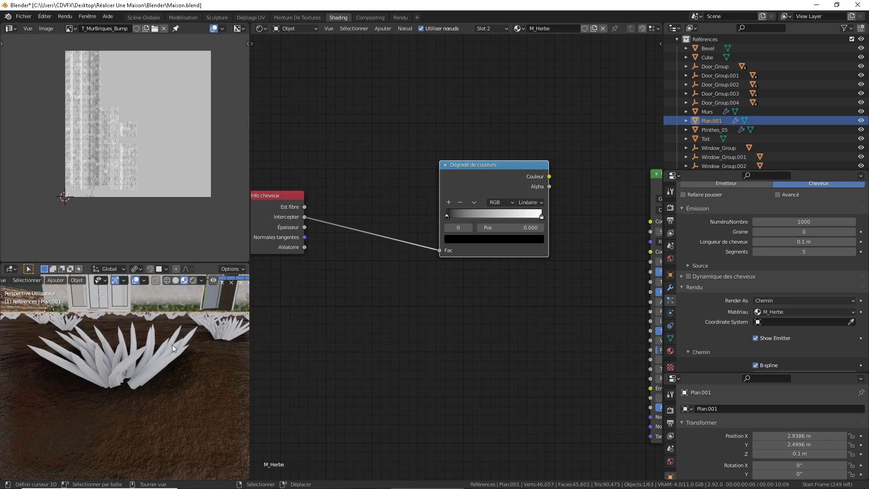
pyautogui.moveTo(582, 227); pyautogui.dragTo(547, 232, button='middle')
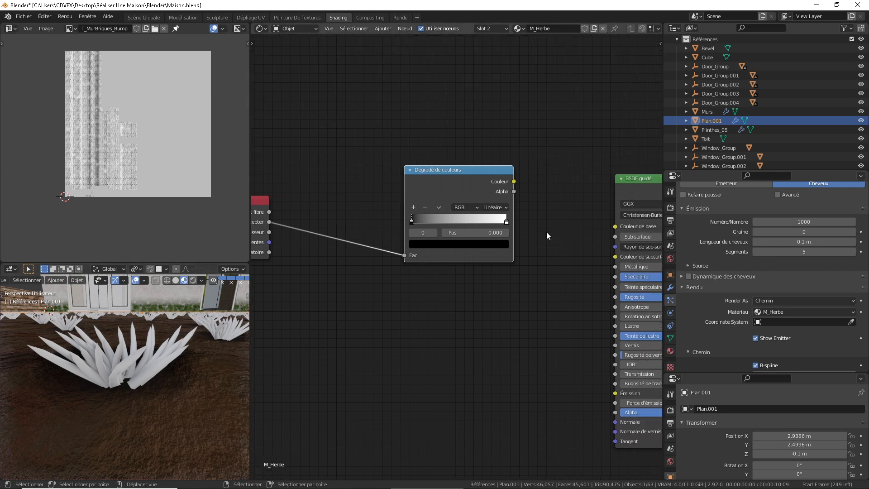
pyautogui.moveTo(514, 181)
pyautogui.mouseDown()
pyautogui.moveTo(518, 171)
pyautogui.moveTo(615, 226)
pyautogui.mouseUp()
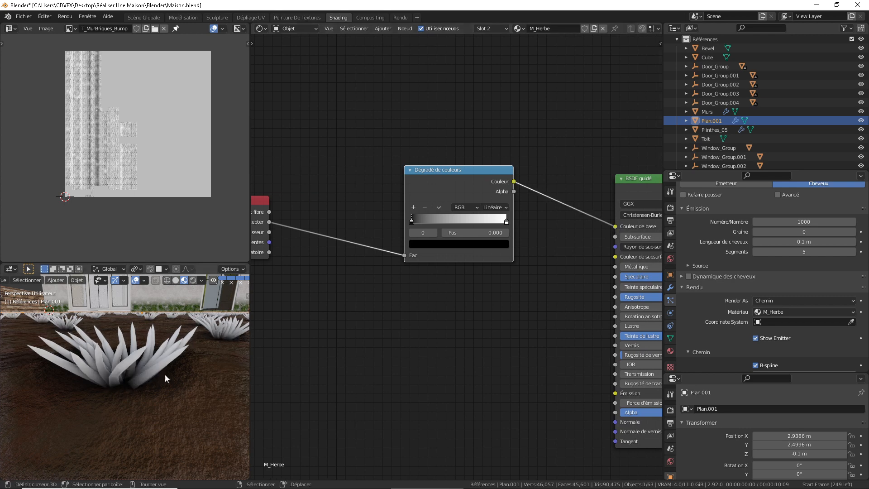
# Step: Set the gradient's black colour stop at position 0.000 to a very dark, fully saturated green
pyautogui.scroll(1, 403, 254)
pyautogui.scroll(1, 442, 251)
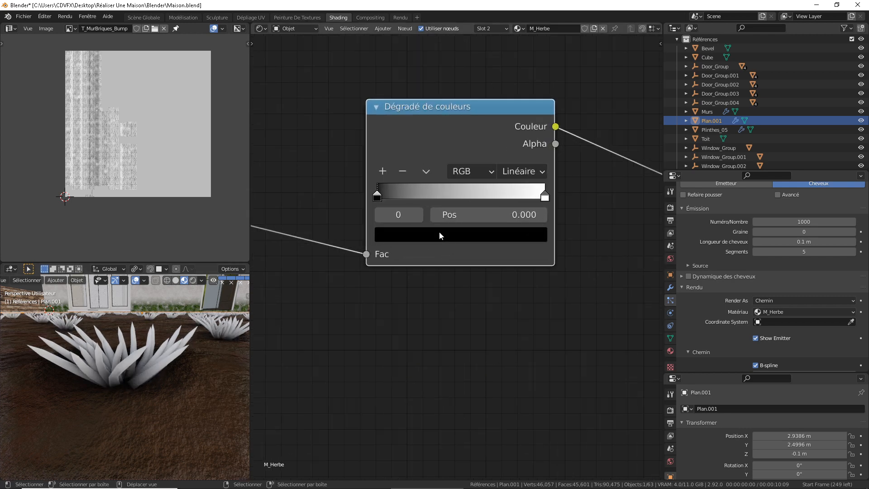
pyautogui.click(441, 235)
pyautogui.moveTo(511, 349); pyautogui.dragTo(510, 335)
pyautogui.moveTo(460, 313); pyautogui.dragTo(389, 281)
pyautogui.moveTo(511, 336); pyautogui.dragTo(513, 356)
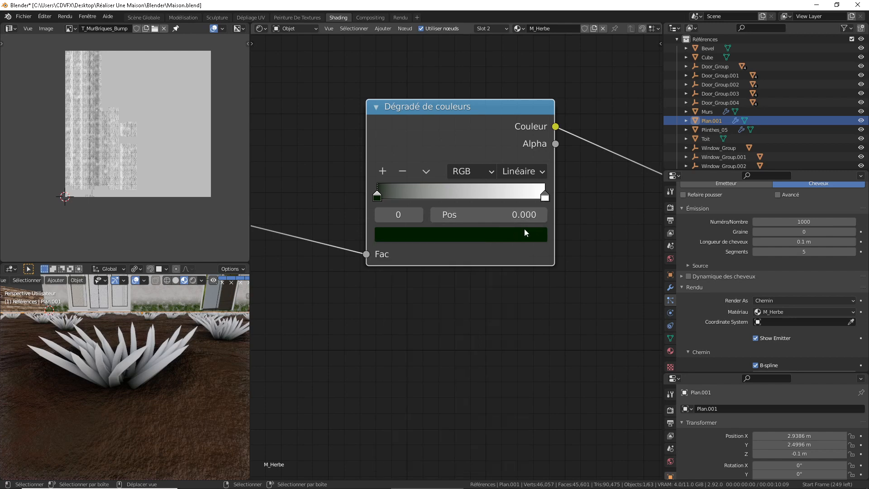
pyautogui.click(501, 238)
pyautogui.moveTo(512, 345); pyautogui.dragTo(511, 341)
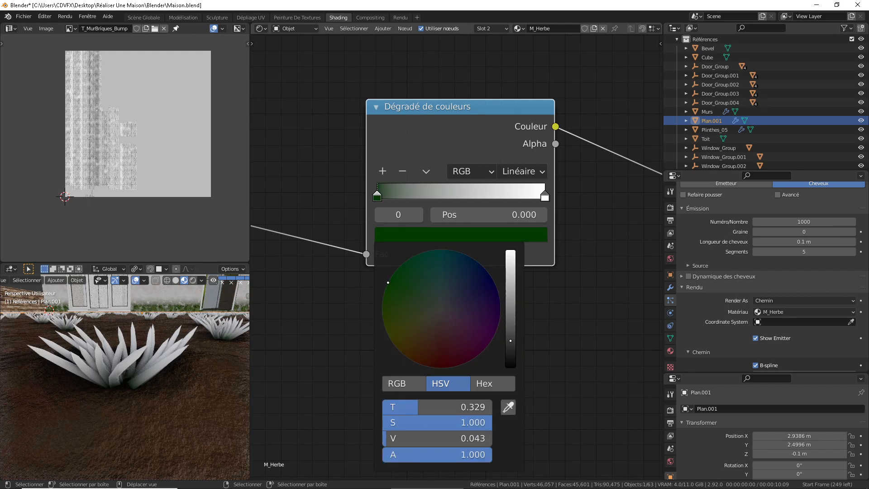
pyautogui.moveTo(388, 283); pyautogui.dragTo(386, 287)
pyautogui.moveTo(513, 346); pyautogui.dragTo(511, 347)
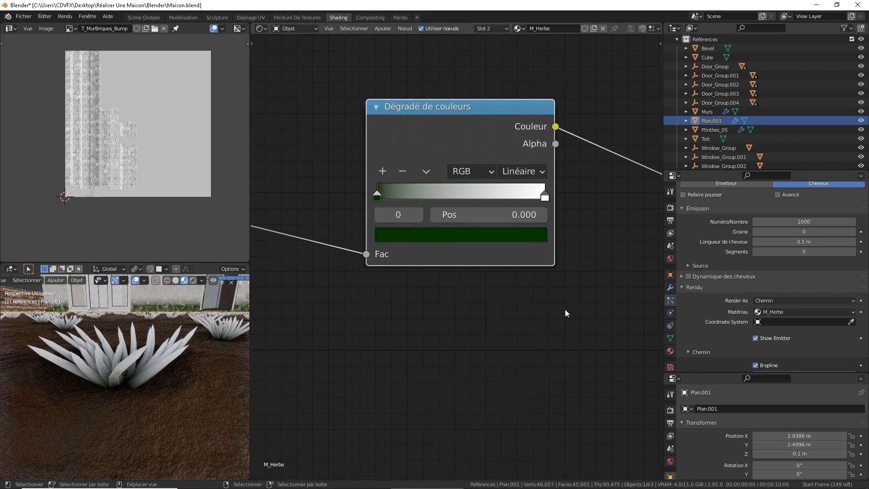
# Step: Set the gradient's white colour stop at position 1.000 to a dark saturated green, slightly brighter than the first stop
pyautogui.click(544, 196)
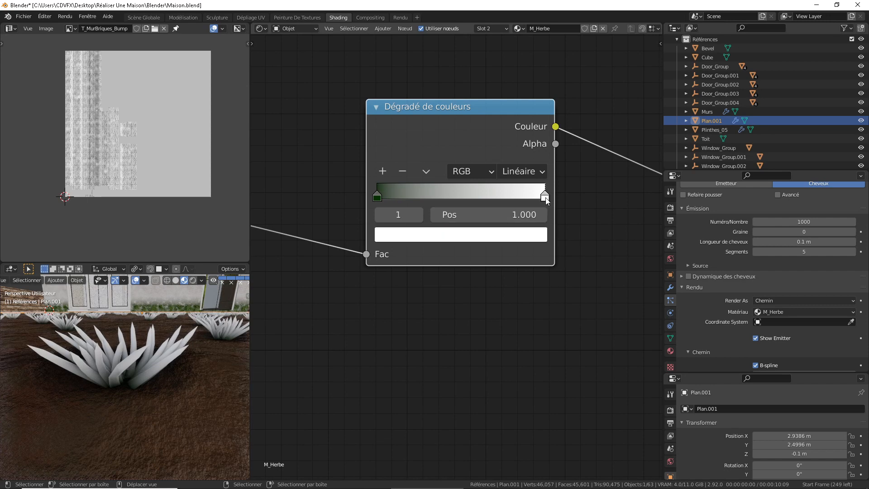
pyautogui.click(532, 240)
pyautogui.moveTo(472, 308); pyautogui.dragTo(388, 282)
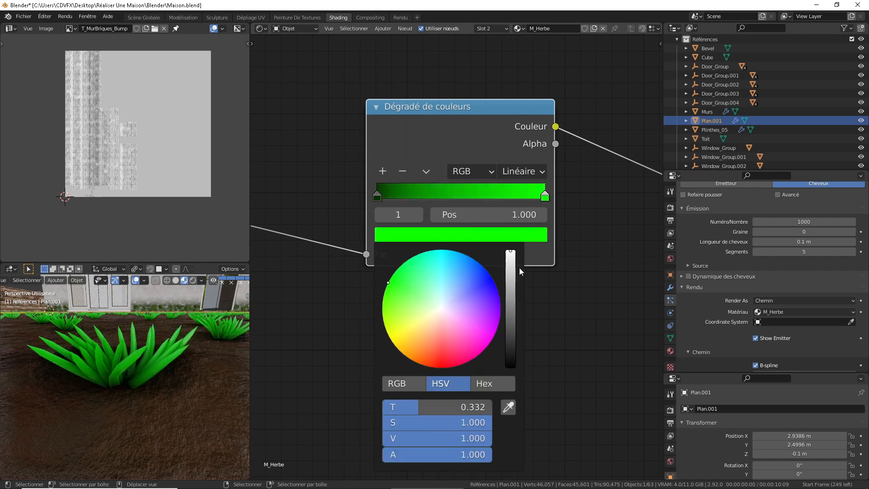
pyautogui.moveTo(511, 253); pyautogui.dragTo(511, 331)
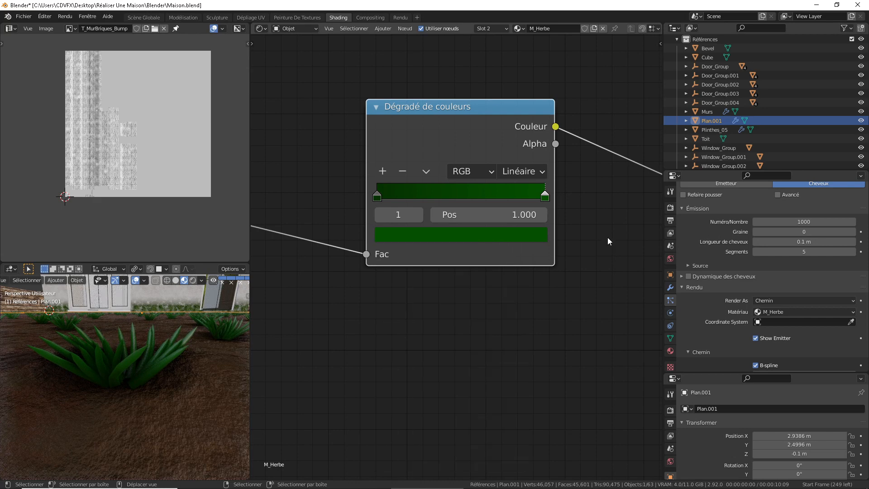
# Step: Add a colour stop at position 0.500 of the gradient and give it a dark olive green
pyautogui.click(383, 172)
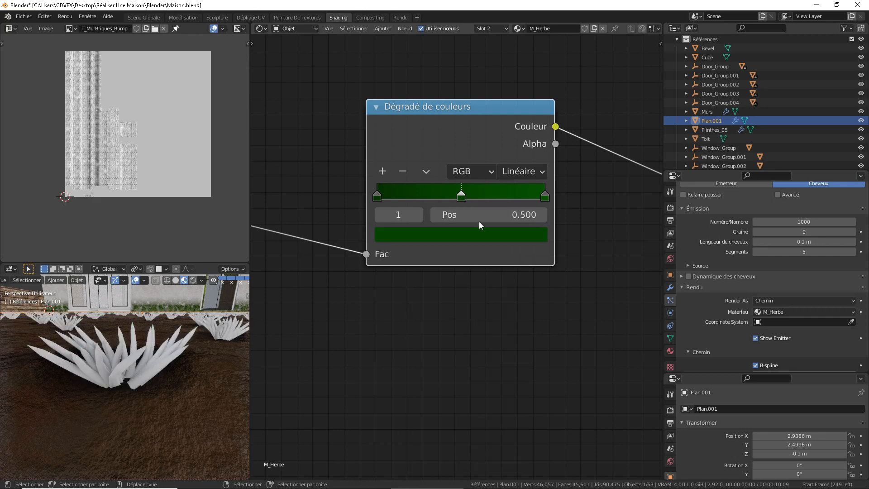
pyautogui.click(477, 233)
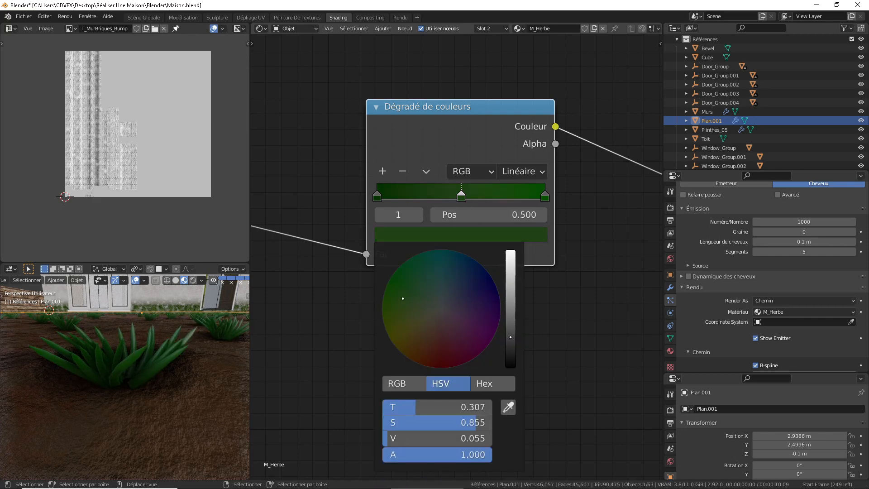
pyautogui.moveTo(403, 298); pyautogui.dragTo(386, 328)
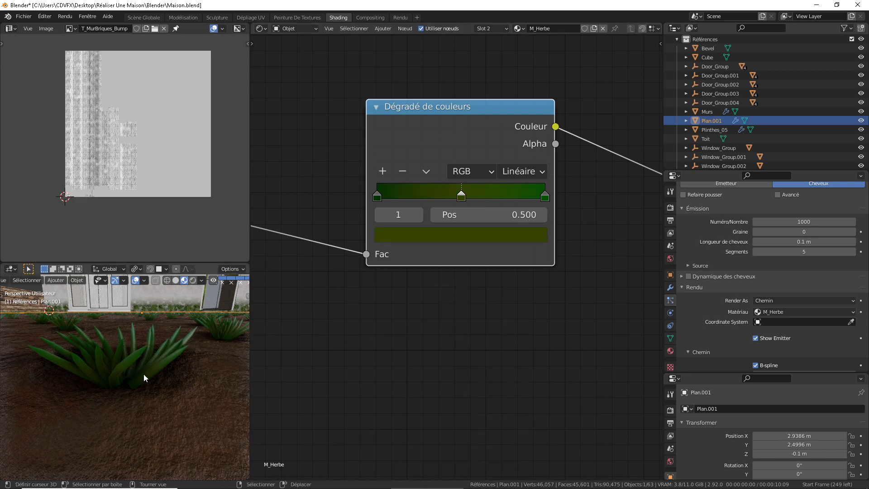
# Step: Shift the middle colour stop of the gradient to a slightly brighter, dark olive yellow, judging it on the nearest grass clump
pyautogui.keyDown('shift'); pyautogui.scroll(-1, 149, 381); pyautogui.keyUp('shift')
pyautogui.keyDown('shift'); pyautogui.scroll(1, 150, 381); pyautogui.keyUp('shift')
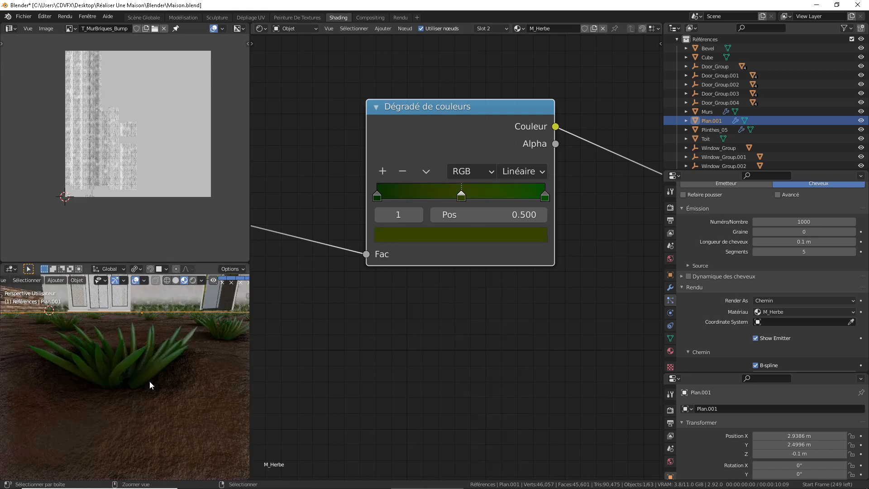
pyautogui.keyDown('ctrl'); pyautogui.scroll(1, 137, 369); pyautogui.keyUp('ctrl')
pyautogui.moveTo(209, 379); pyautogui.dragTo(203, 396, button='middle')
pyautogui.scroll(5, 208, 387)
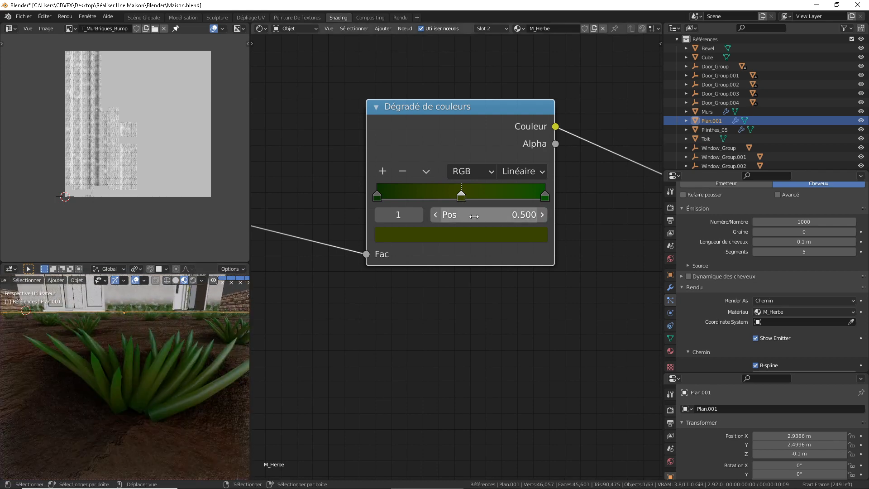
pyautogui.click(493, 234)
pyautogui.moveTo(388, 330); pyautogui.dragTo(393, 341)
pyautogui.moveTo(511, 287); pyautogui.dragTo(510, 327)
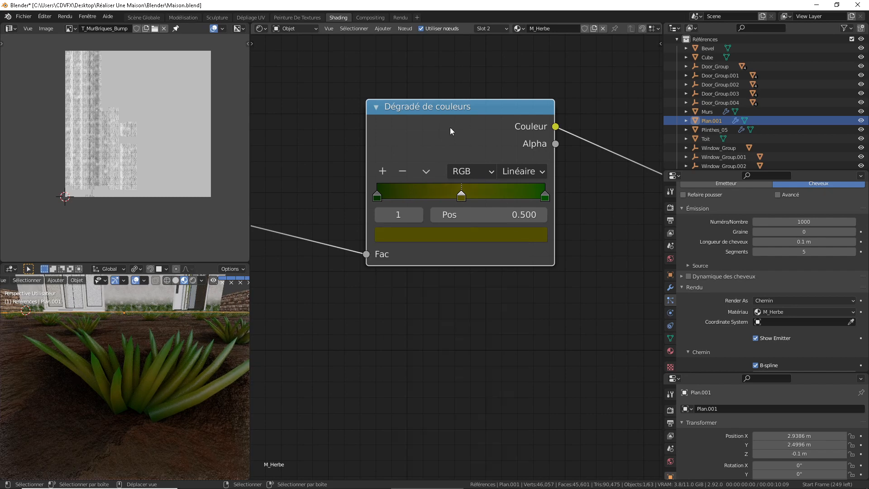
# Step: Move the Dégradé de couleurs node higher, above the level of Info cheveux
pyautogui.scroll(-1, 534, 210)
pyautogui.scroll(-10, 575, 215)
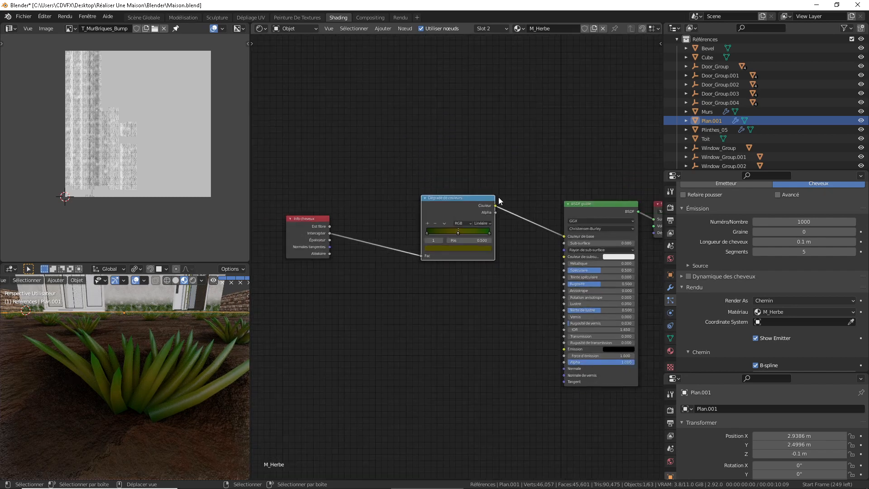
pyautogui.moveTo(467, 197); pyautogui.dragTo(458, 155)
# Step: Set the Sub-surface value of BSDF guidé to 0.035
pyautogui.moveTo(516, 249); pyautogui.dragTo(454, 237, button='middle')
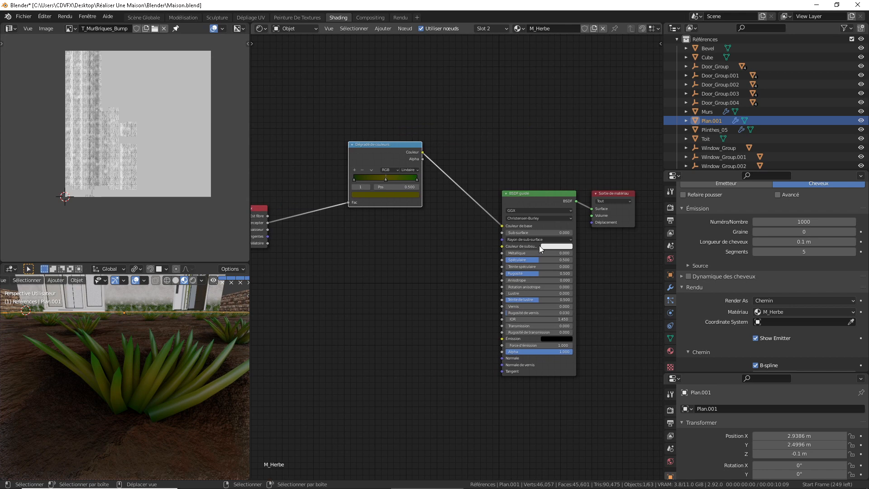
pyautogui.scroll(4, 539, 245)
pyautogui.moveTo(578, 251); pyautogui.dragTo(512, 246, button='middle')
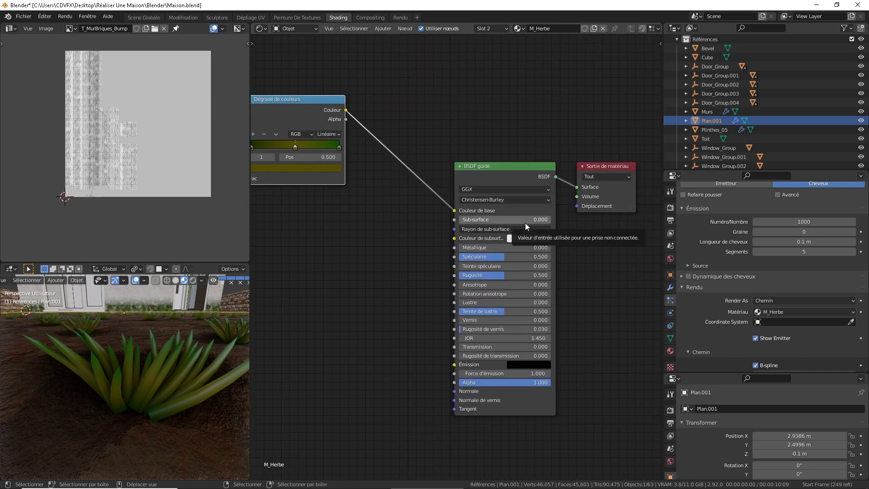
pyautogui.click(525, 223)
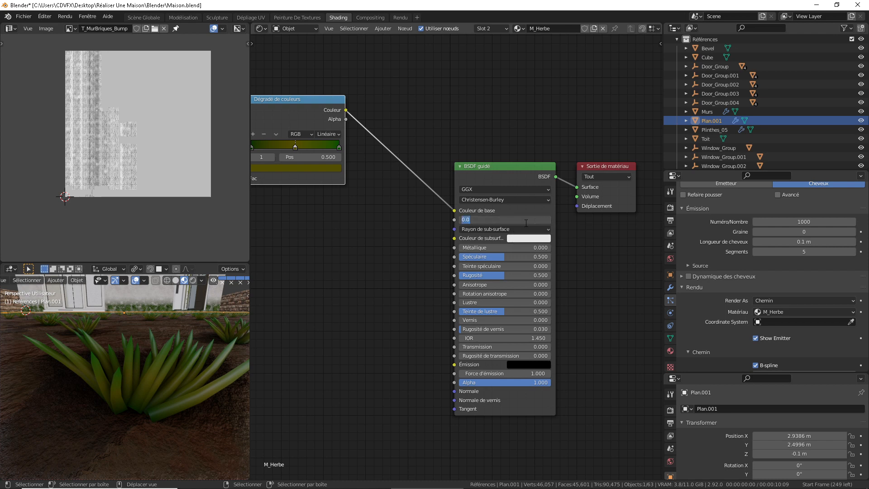
pyautogui.write('0.')
pyautogui.press('Return')
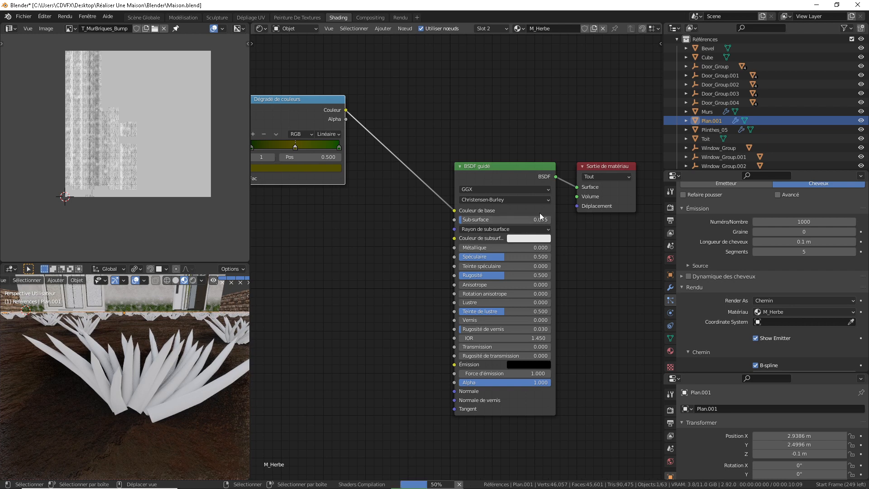
# Step: Set the subsurface colour of BSDF guidé to a dark green with a hue of about 0.327 and full saturation
pyautogui.click(536, 239)
pyautogui.moveTo(540, 139); pyautogui.dragTo(513, 138)
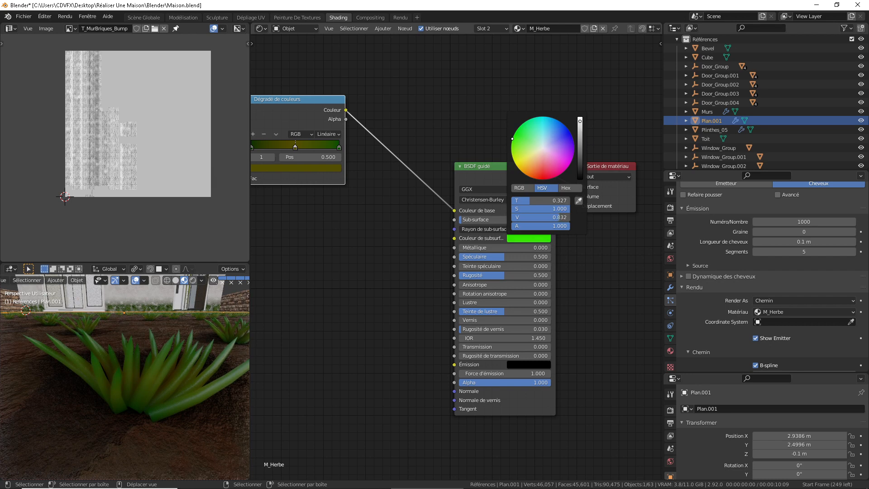
pyautogui.click(580, 118)
pyautogui.moveTo(580, 118)
pyautogui.mouseDown()
pyautogui.moveTo(580, 172)
pyautogui.moveTo(580, 118)
pyautogui.moveTo(580, 157)
pyautogui.mouseUp()
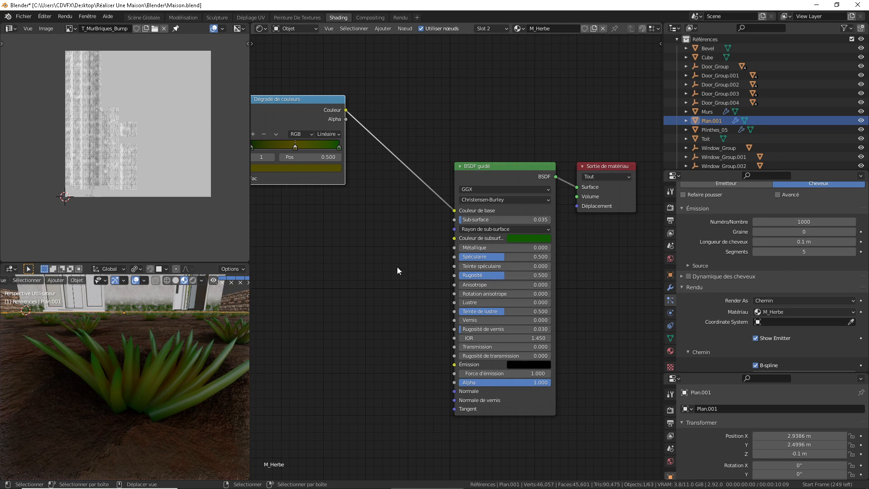
# Step: Set the Rugosité of BSDF guidé to 0.75
pyautogui.moveTo(408, 269); pyautogui.dragTo(439, 261, button='middle')
pyautogui.scroll(2, 180, 398)
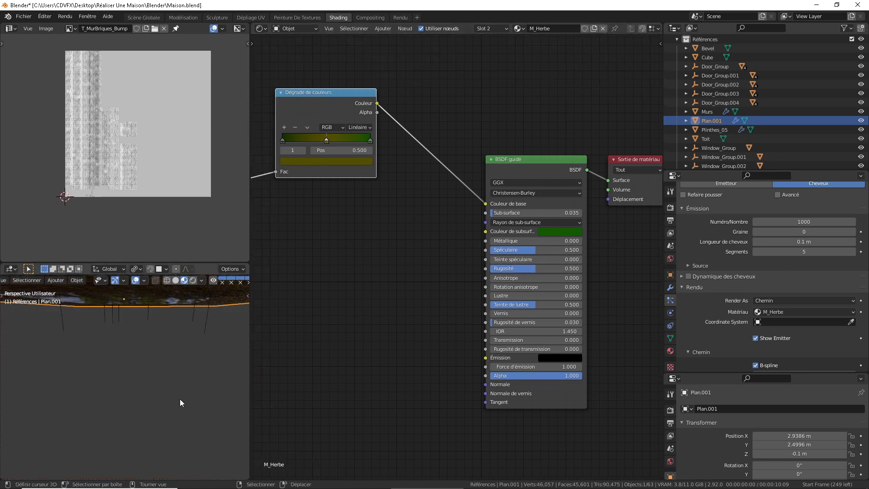
pyautogui.scroll(-3, 184, 385)
pyautogui.scroll(1, 187, 385)
pyautogui.scroll(-3, 188, 387)
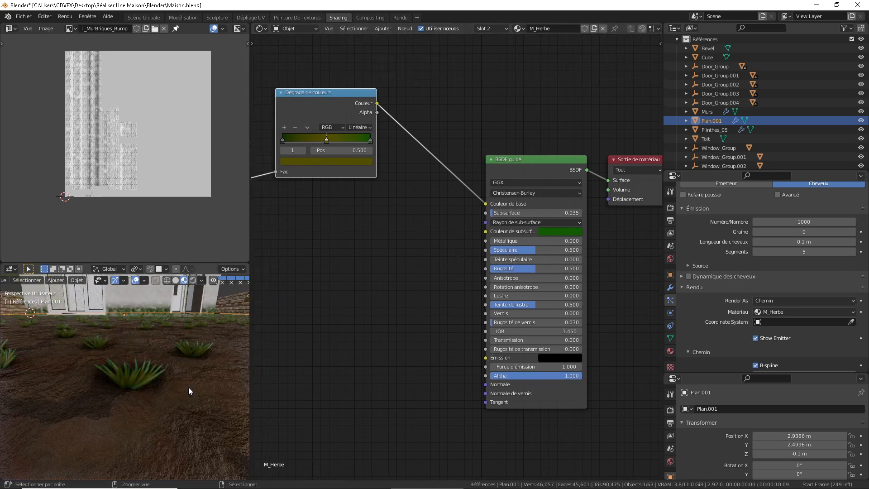
pyautogui.scroll(2, 189, 386)
pyautogui.scroll(-1, 188, 384)
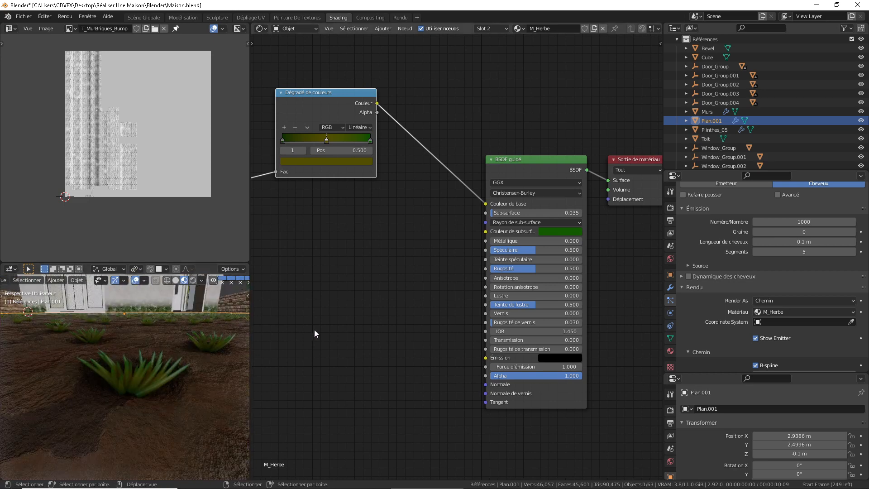
pyautogui.click(518, 272)
pyautogui.write('0.75')
pyautogui.press('Return')
pyautogui.scroll(-1, 403, 293)
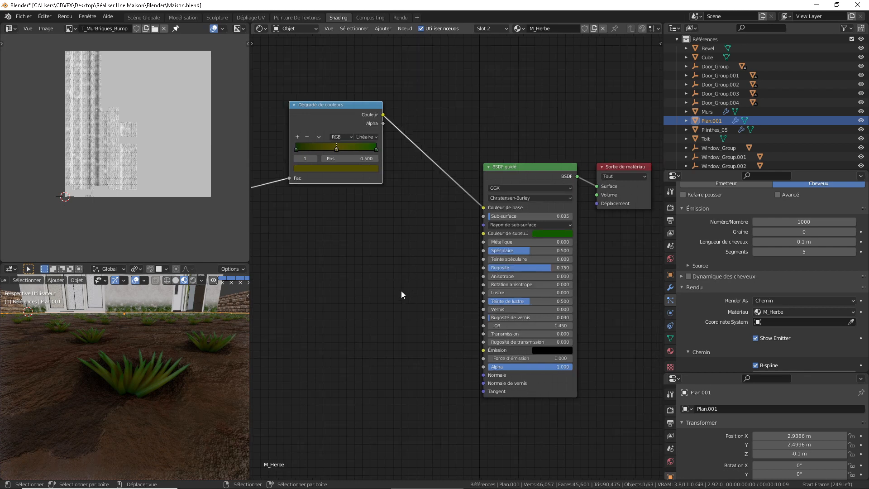
# Step: Add a Bump node and connect its Normale output to the Normale input of BSDF guidé
pyautogui.moveTo(395, 328); pyautogui.dragTo(439, 306, button='middle')
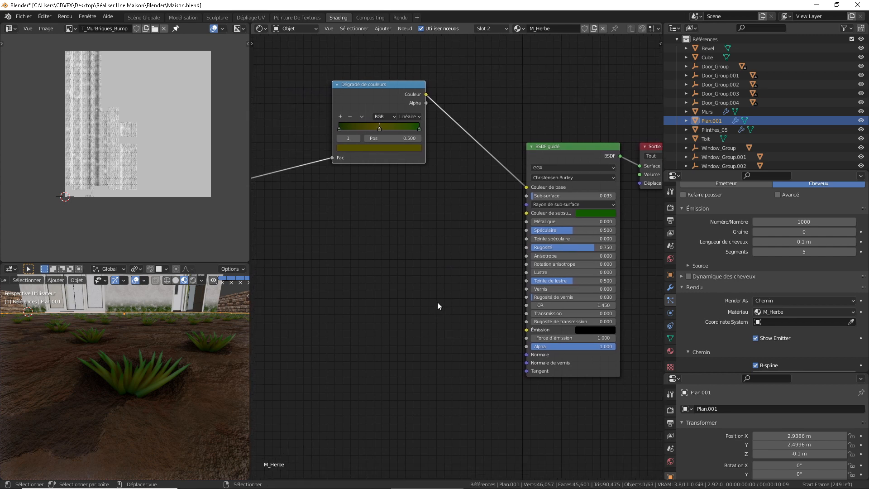
pyautogui.hotkey('shift', 'a')
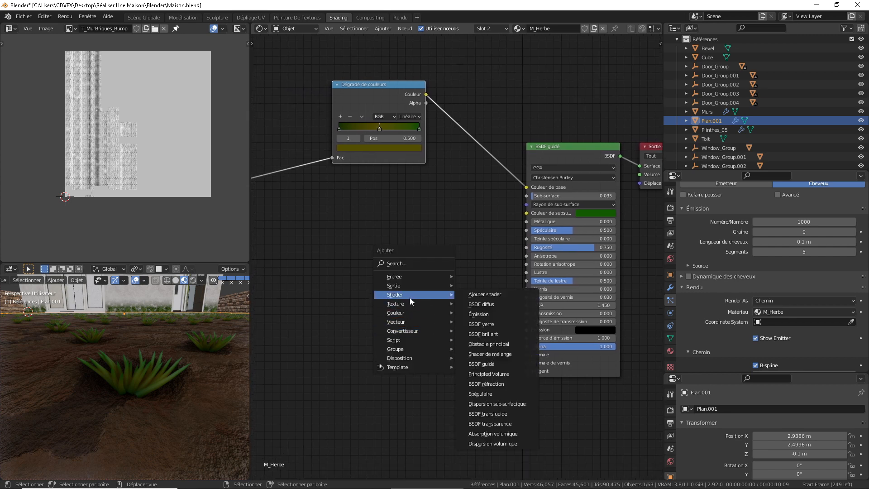
pyautogui.moveTo(412, 322)
pyautogui.click(473, 322)
pyautogui.click(400, 305)
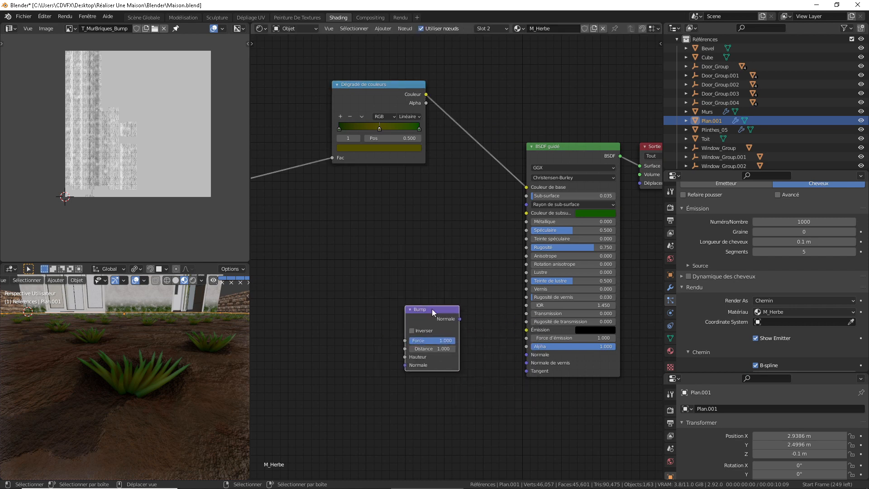
pyautogui.moveTo(460, 319); pyautogui.dragTo(536, 361)
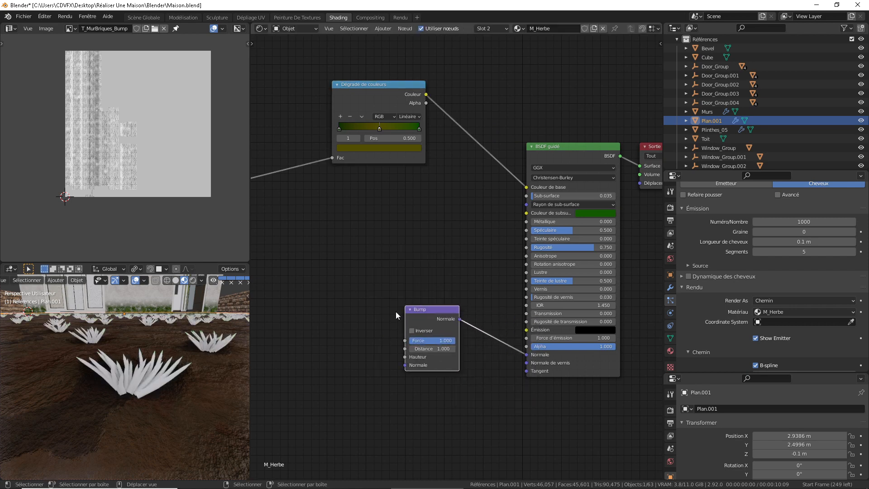
pyautogui.moveTo(350, 330); pyautogui.dragTo(375, 330, button='middle')
# Step: Examine the surface of the grass blades up close and from a little farther away
pyautogui.moveTo(205, 382); pyautogui.dragTo(201, 384, button='middle')
pyautogui.scroll(6, 200, 383)
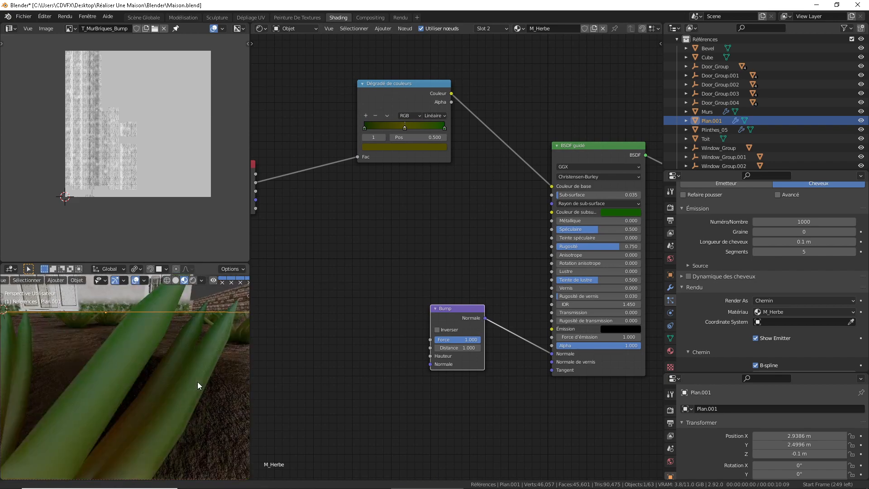
pyautogui.scroll(8, 191, 382)
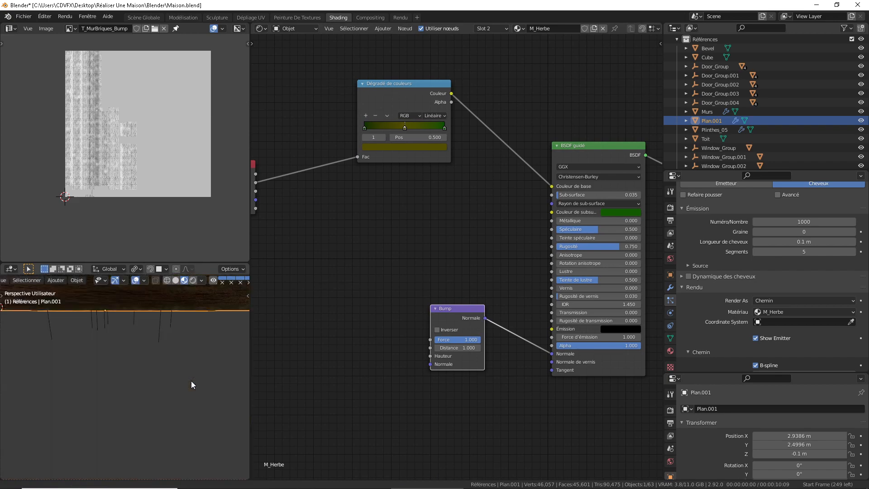
pyautogui.scroll(-6, 192, 381)
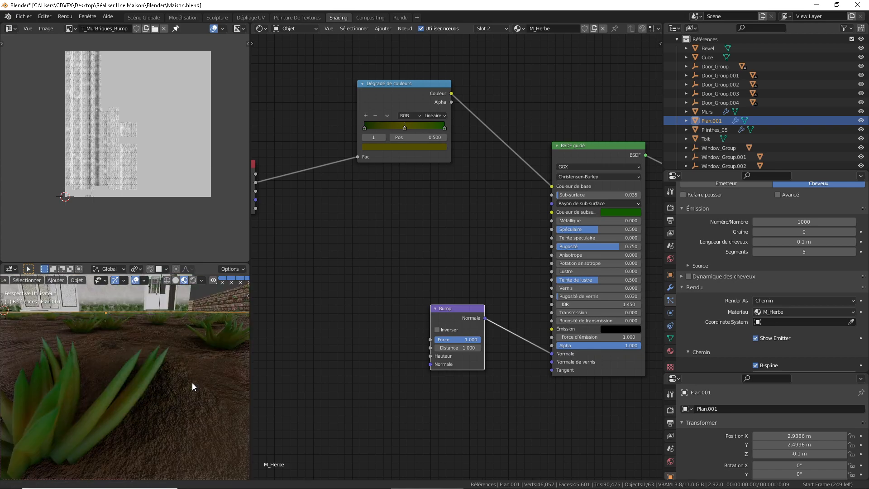
pyautogui.scroll(3, 192, 382)
pyautogui.scroll(-3, 193, 383)
pyautogui.scroll(3, 192, 382)
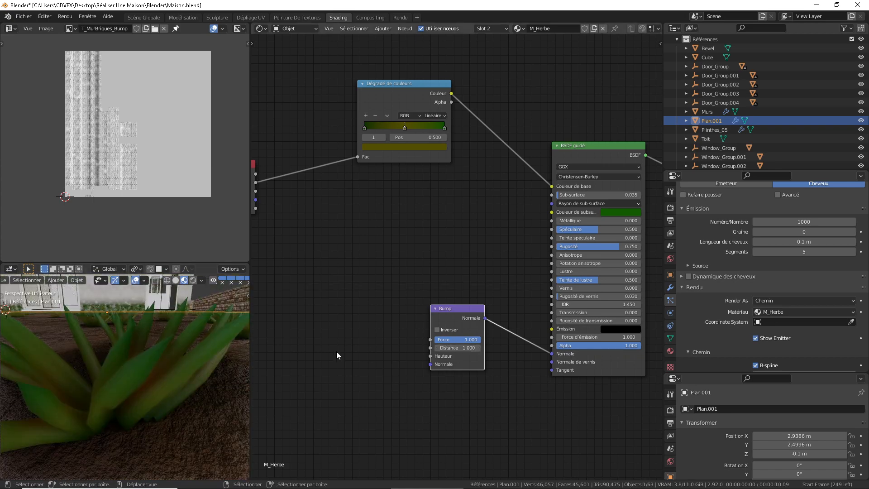
# Step: Add a Texture musgrave node before the Bump node and connect its Hauteur output to Bump's Hauteur input
pyautogui.moveTo(336, 351); pyautogui.dragTo(376, 351, button='middle')
pyautogui.hotkey('shift', 'a')
pyautogui.moveTo(351, 325)
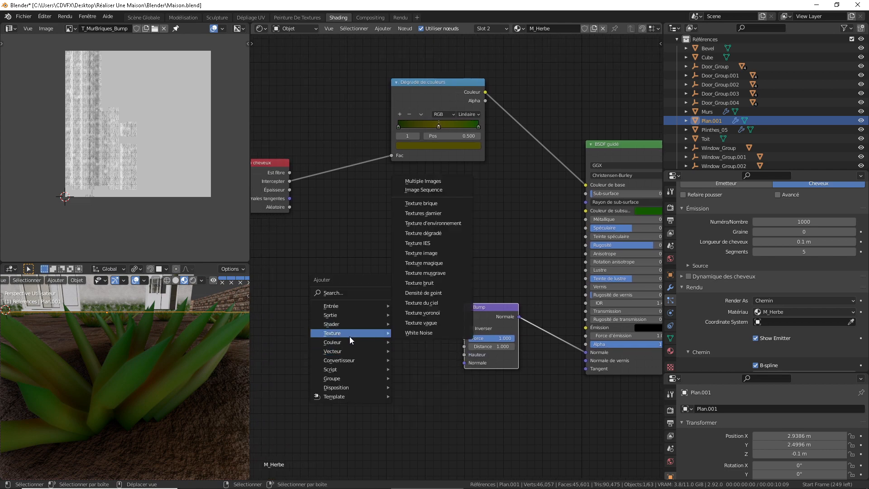
pyautogui.click(436, 273)
pyautogui.click(296, 341)
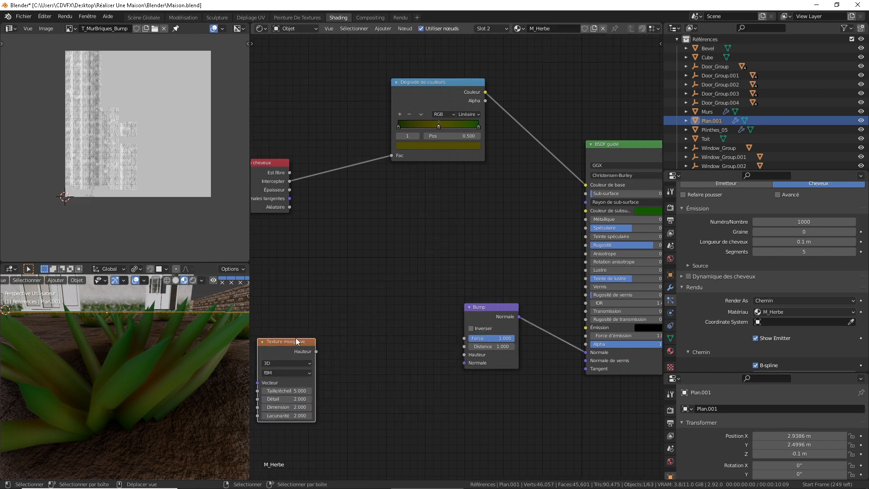
pyautogui.moveTo(315, 351); pyautogui.dragTo(464, 355)
pyautogui.press('g')
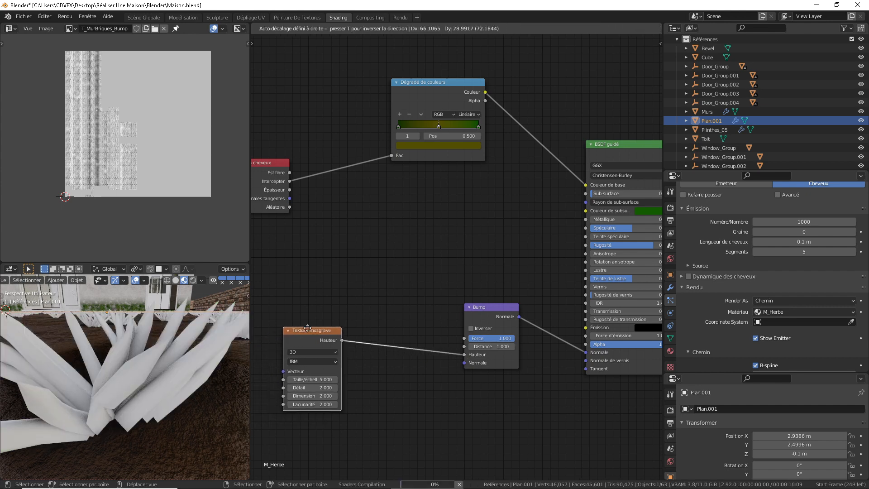
pyautogui.click(404, 330)
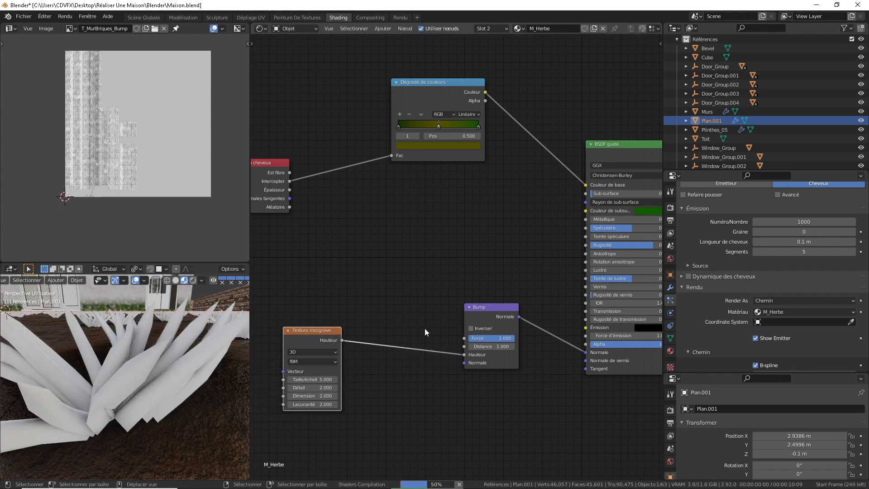
# Step: Set both the Distance and the Force of the Bump node to 0.35
pyautogui.click(496, 346)
pyautogui.write('1.0')
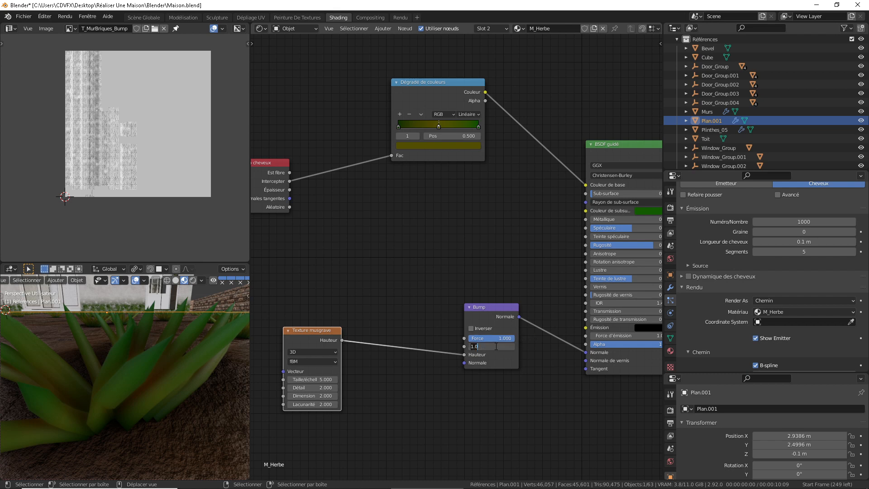
pyautogui.write('0')
pyautogui.press('Return')
pyautogui.click(498, 338)
pyautogui.write('0.')
# Step: Set the Texture musgrave's Détail to 16, Dimension to 0.25 and Taille/échelle to about 463.6
pyautogui.moveTo(320, 387); pyautogui.dragTo(358, 387)
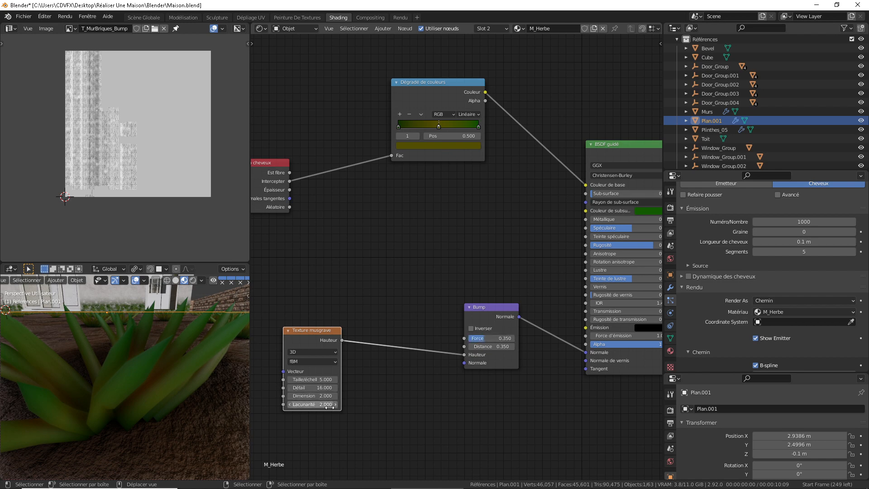
pyautogui.click(319, 396)
pyautogui.write('0.25')
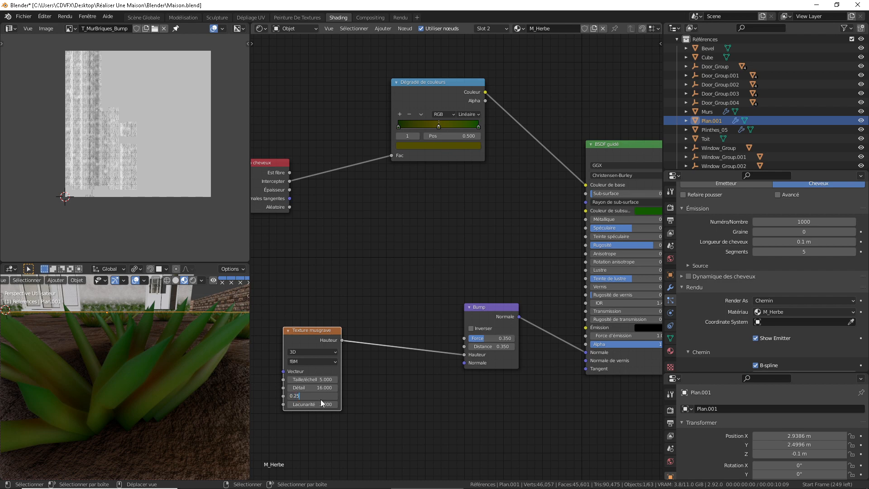
pyautogui.press('Return')
pyautogui.moveTo(317, 379)
pyautogui.mouseDown()
pyautogui.moveTo(349, 380)
pyautogui.moveTo(312, 374)
pyautogui.mouseUp()
pyautogui.scroll(3, 205, 373)
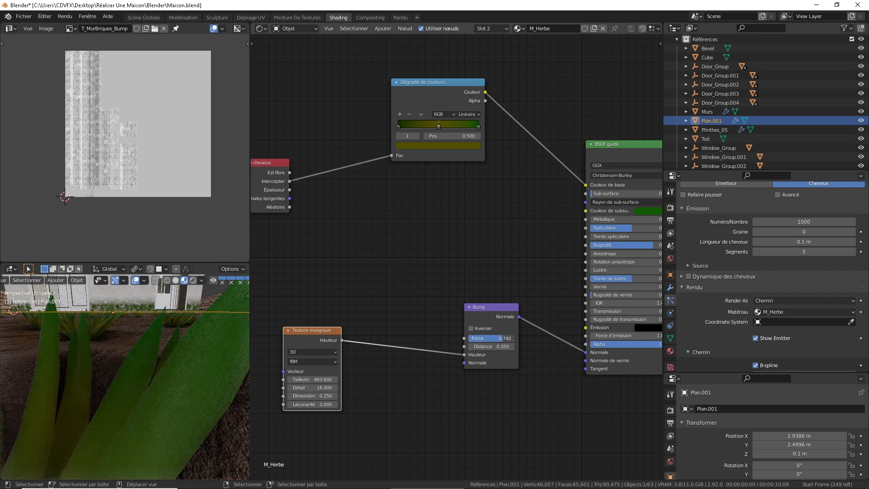
# Step: Test other Force values on the Bump node and restore 0.35
pyautogui.moveTo(493, 338); pyautogui.dragTo(489, 338)
pyautogui.click(483, 339)
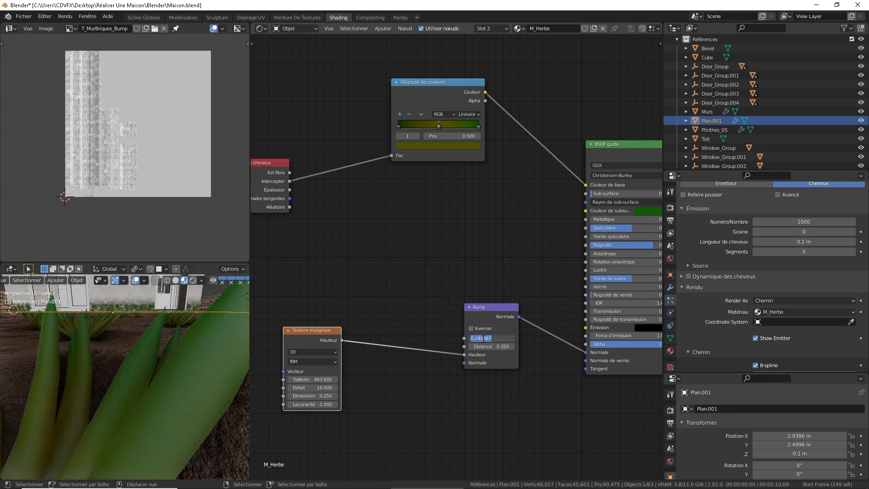
pyautogui.write('0.35')
pyautogui.press('Return')
# Step: Add Placage and texture coordinate nodes before Texture musgrave and feed the Objet coordinates into Placage's Vecteur
pyautogui.click(312, 332)
pyautogui.hotkey('ctrl', 't')
pyautogui.moveTo(304, 306); pyautogui.dragTo(431, 270, button='middle')
pyautogui.moveTo(294, 310); pyautogui.dragTo(331, 300)
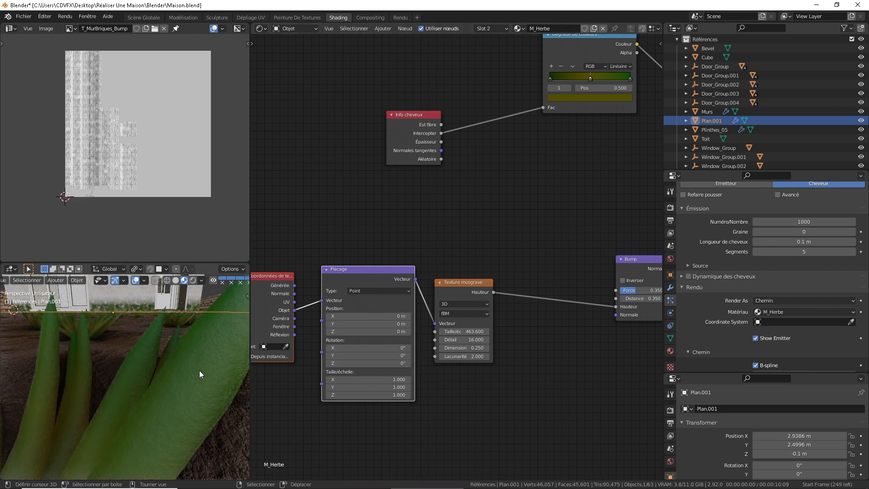
# Step: Set the Placage node's Taille/échelle to 50 on Y and 25 on X
pyautogui.scroll(1, 219, 391)
pyautogui.scroll(-1, 206, 394)
pyautogui.scroll(1, 159, 422)
pyautogui.scroll(-1, 159, 423)
pyautogui.click(357, 389)
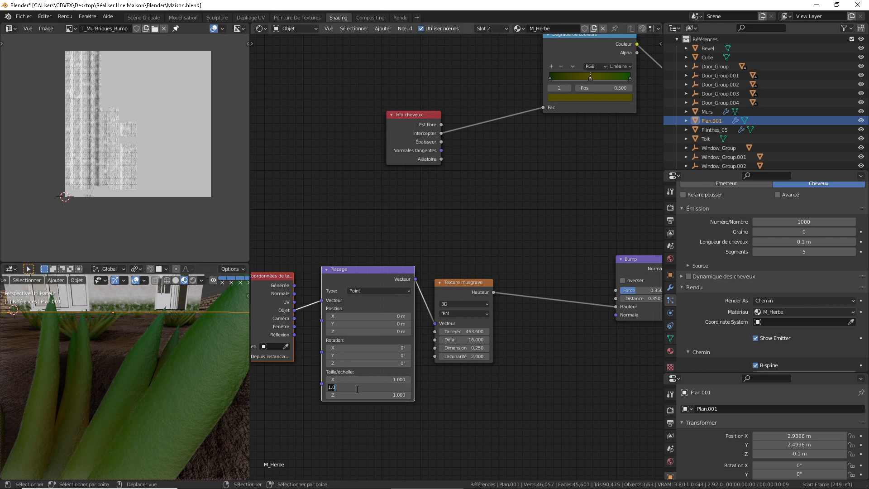
pyautogui.press('Return')
pyautogui.click(385, 380)
pyautogui.press('Return')
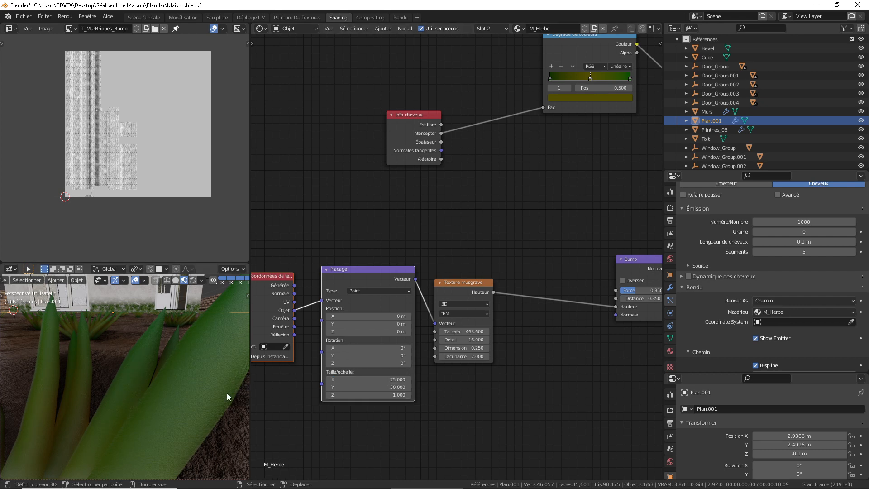
# Step: Insert an Occlusion ambiante node between Dégradé de couleurs and BSDF guidé, and connect Bump's Normale output to its Normale input
pyautogui.scroll(3, 228, 408)
pyautogui.scroll(2, 216, 412)
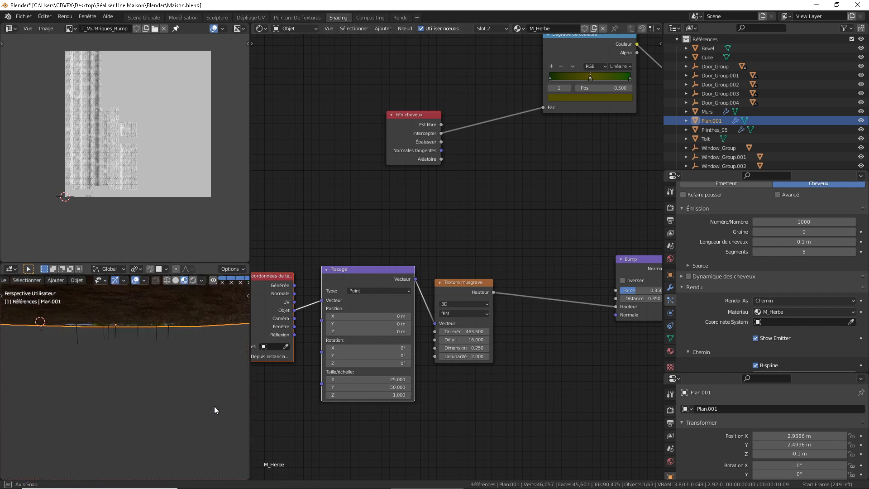
pyautogui.scroll(2, 213, 410)
pyautogui.moveTo(208, 412); pyautogui.dragTo(167, 355, button='middle')
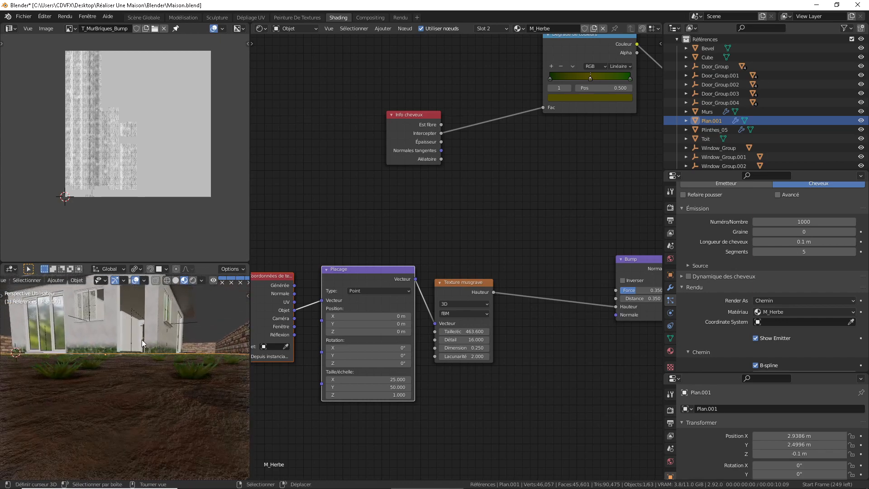
pyautogui.scroll(-3, 137, 324)
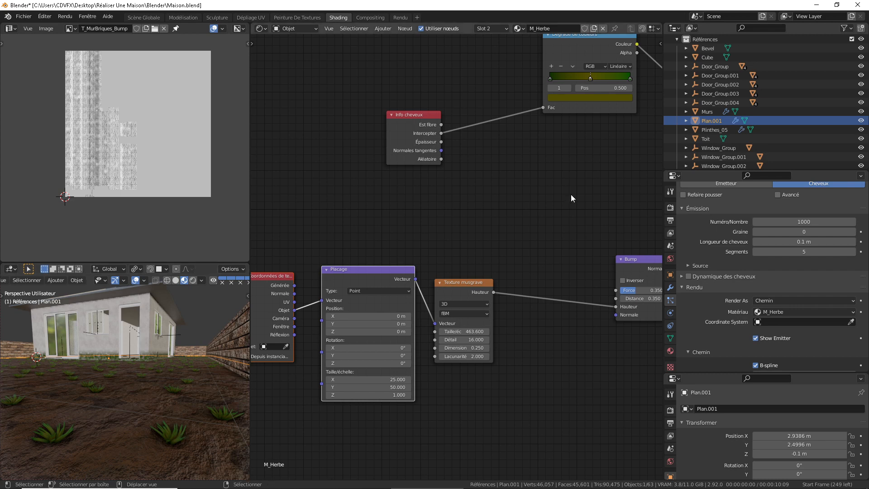
pyautogui.moveTo(571, 194); pyautogui.dragTo(403, 294, button='middle')
pyautogui.hotkey('shift', 'a')
pyautogui.moveTo(420, 249)
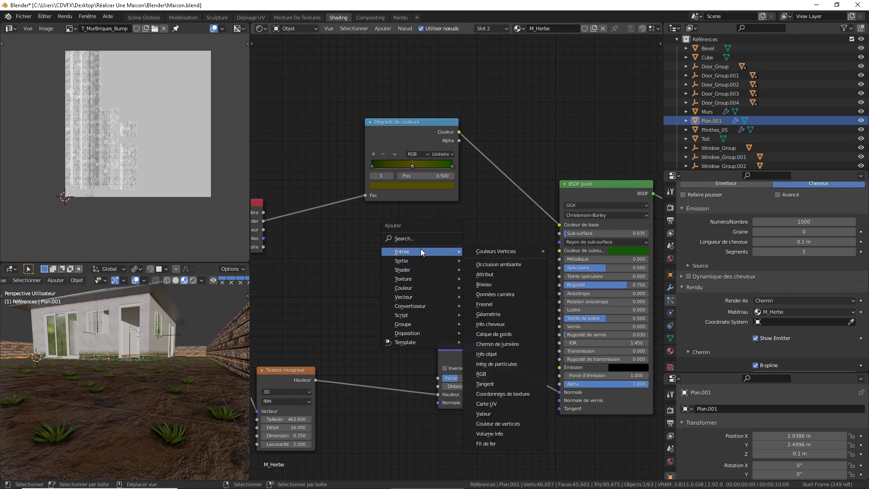
pyautogui.click(510, 265)
pyautogui.click(519, 151)
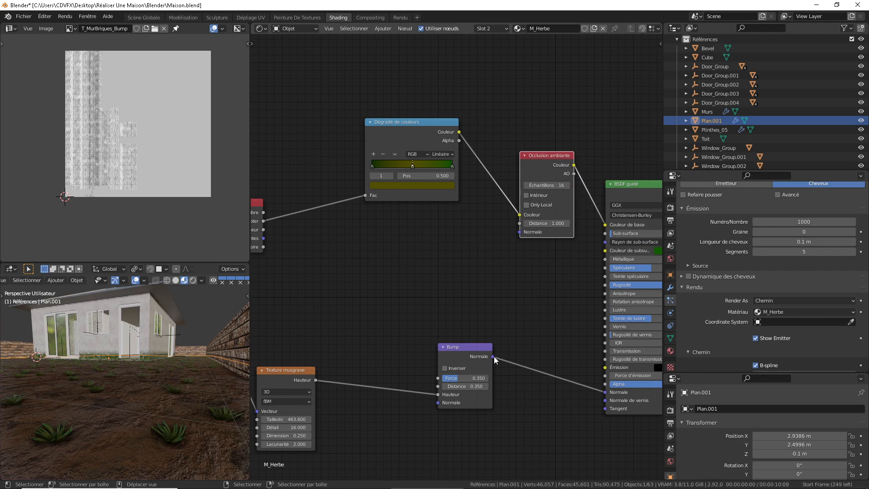
pyautogui.moveTo(493, 357); pyautogui.dragTo(520, 233)
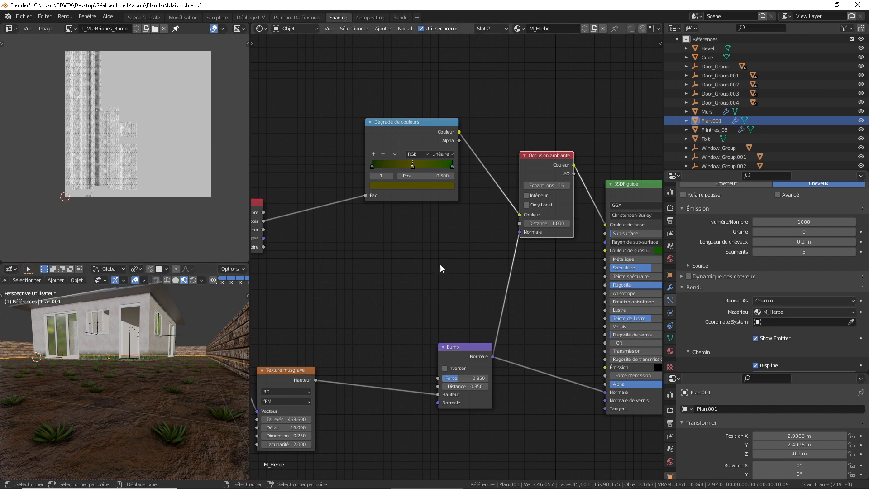
# Step: Switch to the Scène Globale workspace, display the scene in solid shading and enter Edit Mode on the Plan.001 ground
pyautogui.scroll(-1, 440, 265)
pyautogui.moveTo(226, 414); pyautogui.dragTo(170, 392, button='middle')
pyautogui.scroll(10, 181, 372)
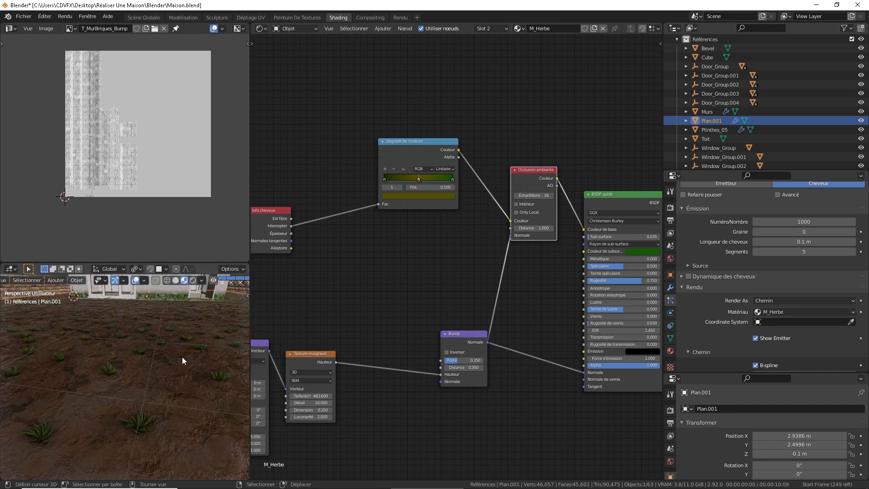
pyautogui.scroll(-2, 180, 360)
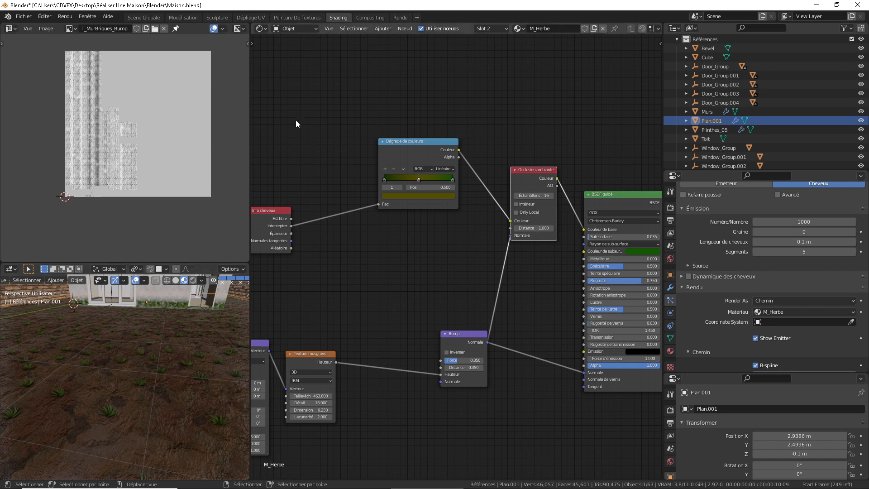
pyautogui.click(159, 19)
pyautogui.moveTo(320, 183); pyautogui.dragTo(305, 207, button='middle')
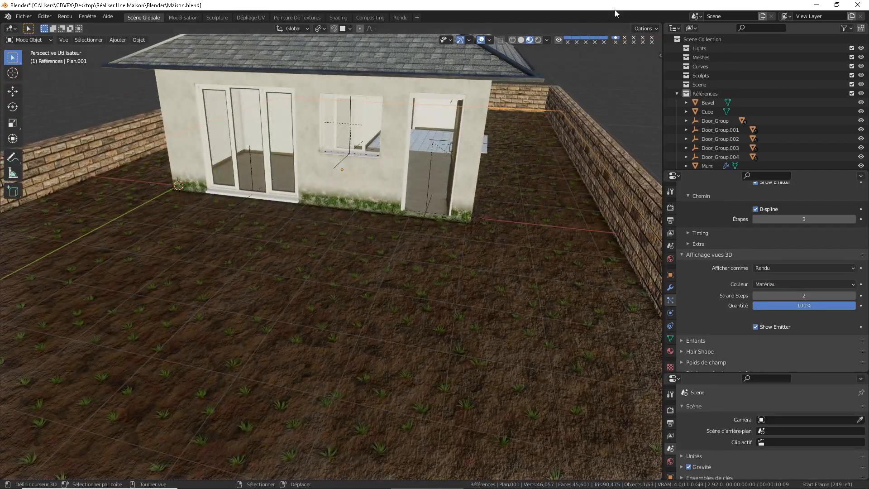
pyautogui.click(521, 40)
pyautogui.scroll(-5, 449, 194)
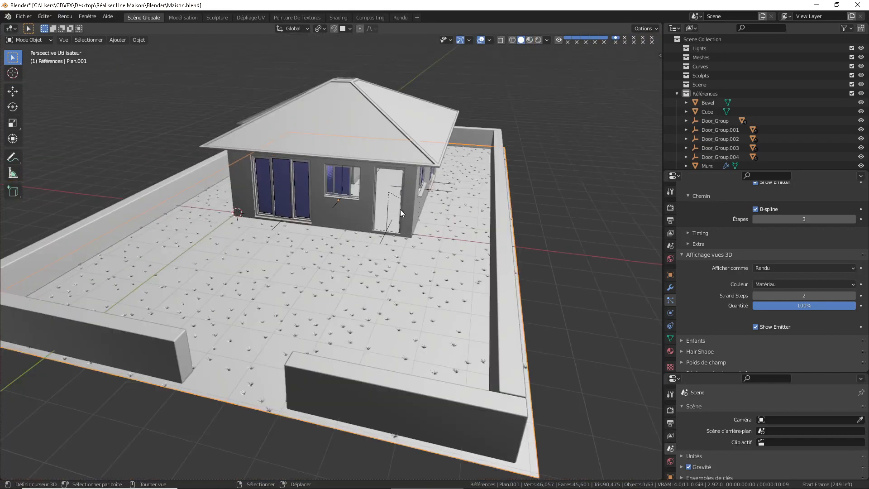
pyautogui.scroll(2, 447, 209)
pyautogui.press('Tab')
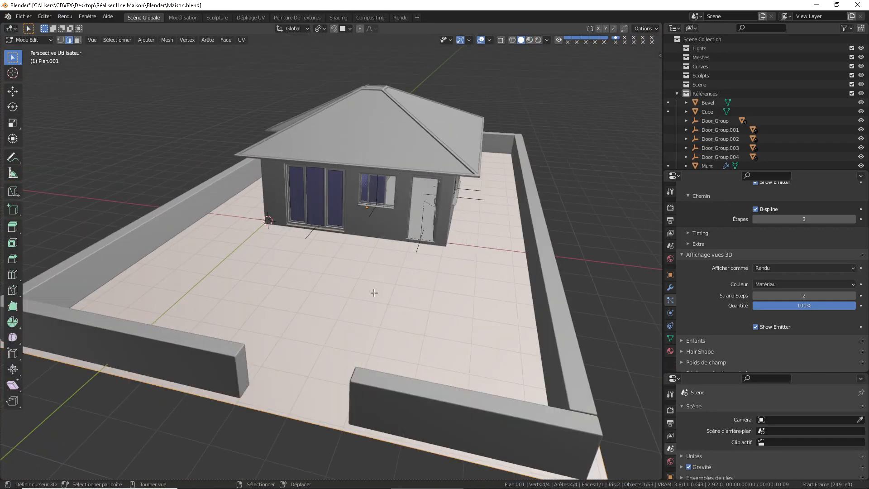
# Step: Leave Edit Mode and expand the Groupes de vertices settings of the ground's Herbe_Petit particle system
pyautogui.press('Tab')
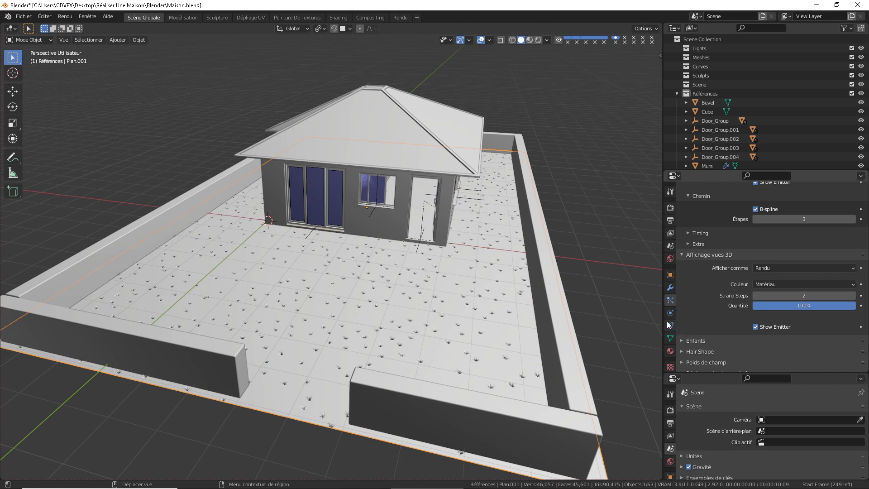
pyautogui.scroll(-2, 735, 300)
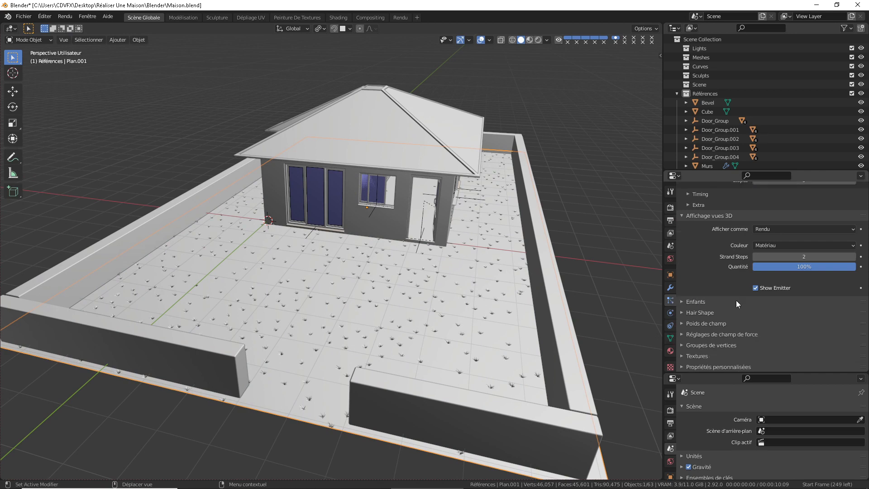
pyautogui.click(714, 346)
pyautogui.scroll(-3, 776, 335)
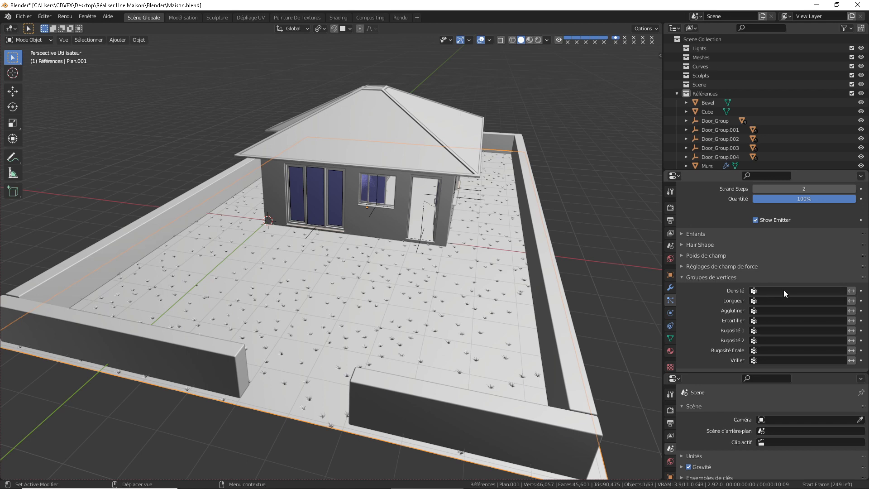
# Step: Add a vertex group to the Plan.001 mesh and name it Herbe
pyautogui.click(671, 338)
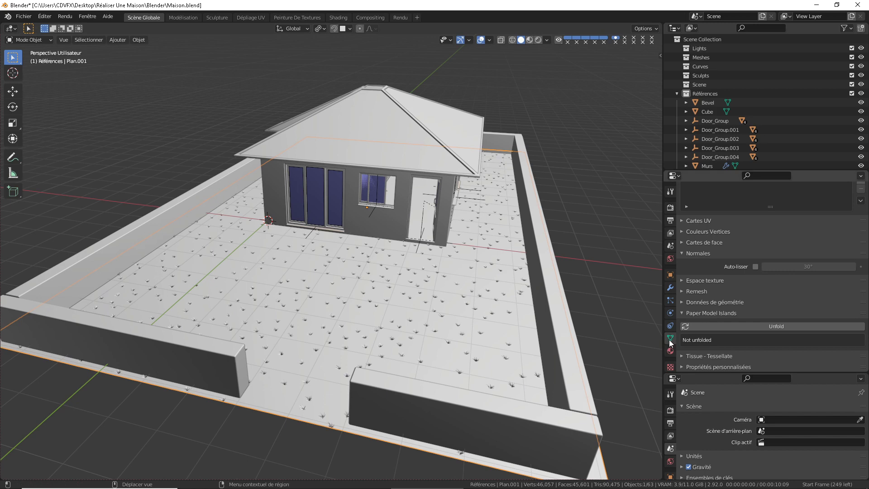
pyautogui.scroll(4, 704, 276)
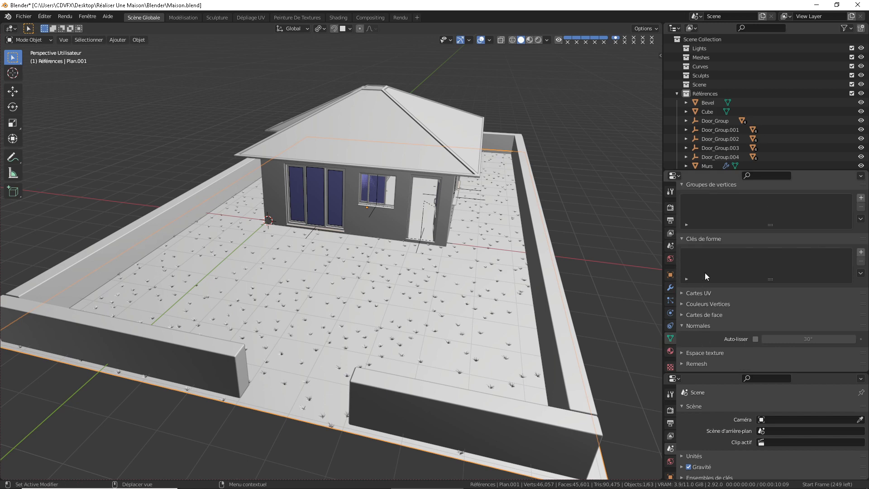
pyautogui.click(861, 198)
pyautogui.doubleClick(711, 201)
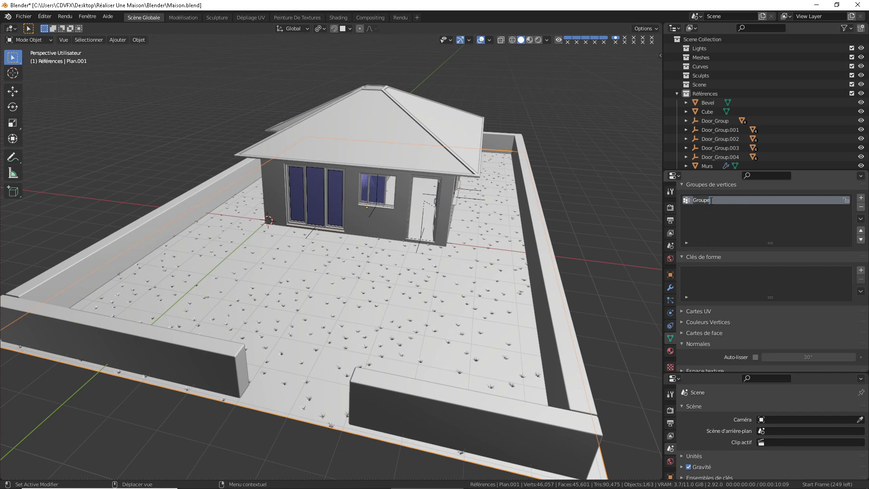
pyautogui.write('Herbe')
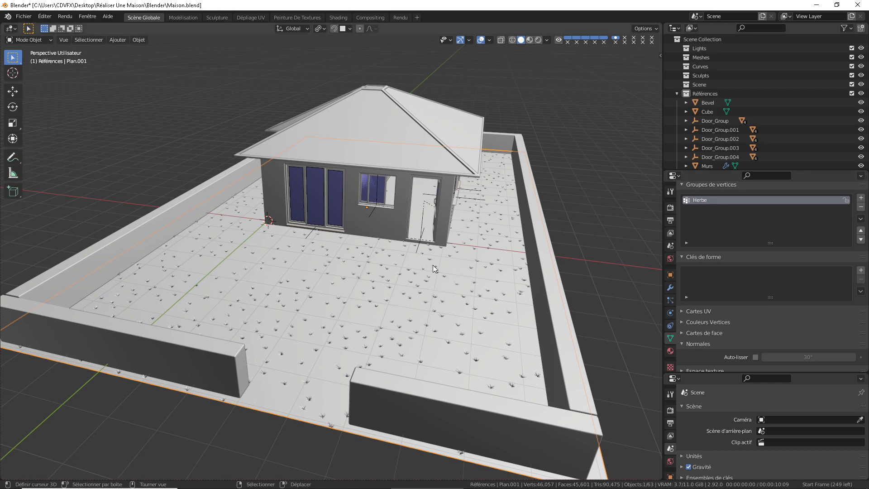
# Step: Enter Edit Mode on the ground and add 15 evenly spaced loop cuts running from front to back
pyautogui.press('Tab')
pyautogui.moveTo(306, 268); pyautogui.dragTo(318, 264, button='middle')
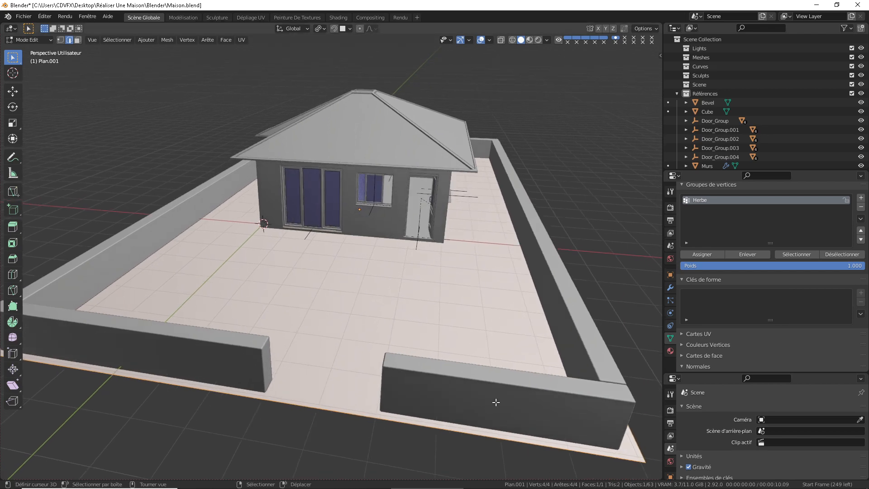
pyautogui.hotkey('ctrl', 'r')
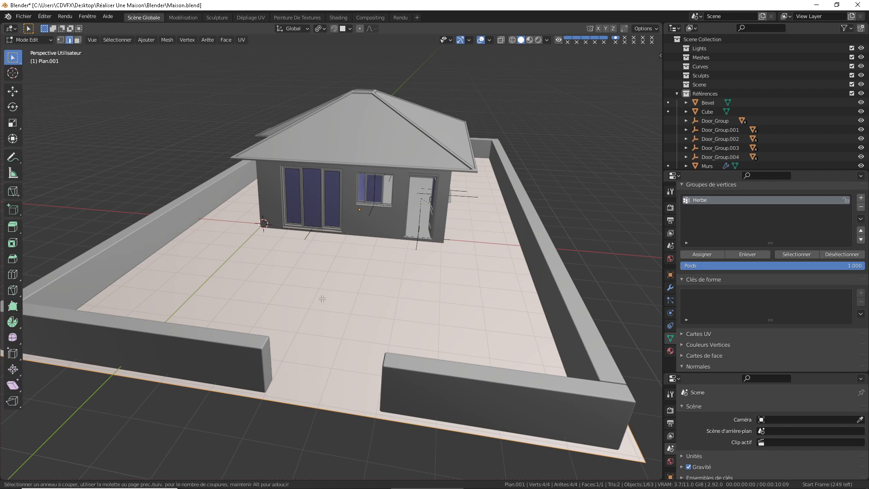
pyautogui.scroll(10, 316, 400)
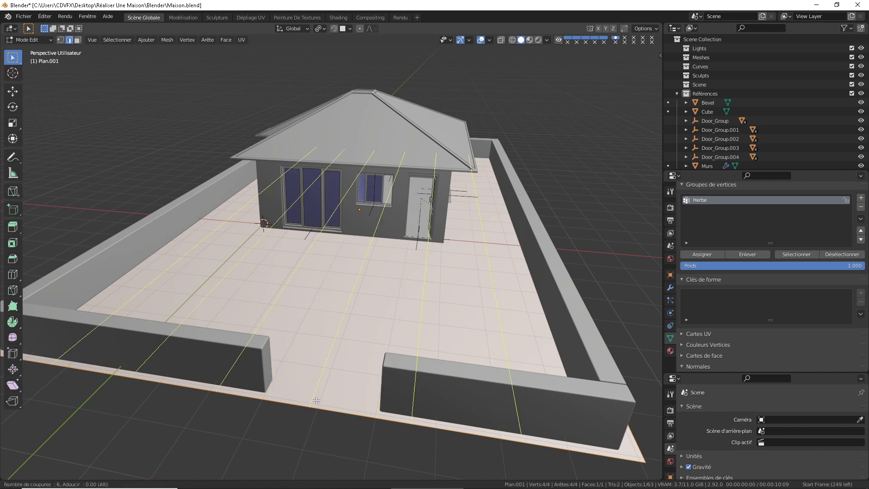
pyautogui.scroll(4, 317, 400)
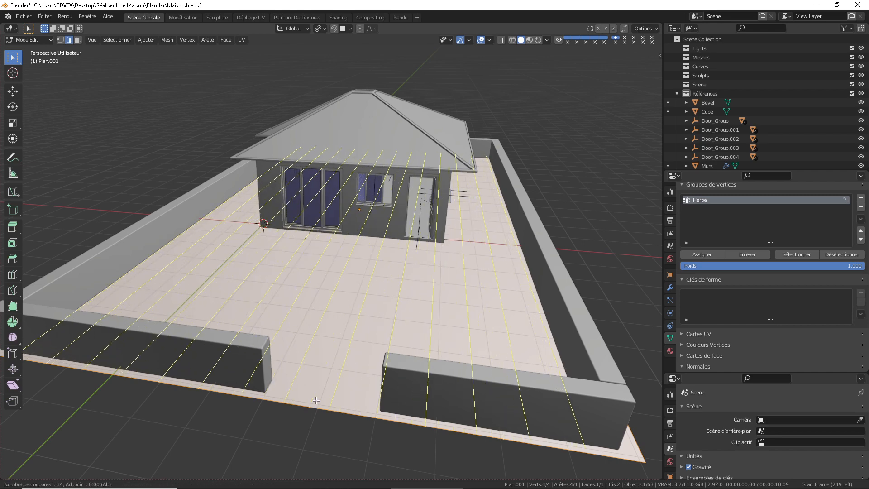
pyautogui.click(316, 400)
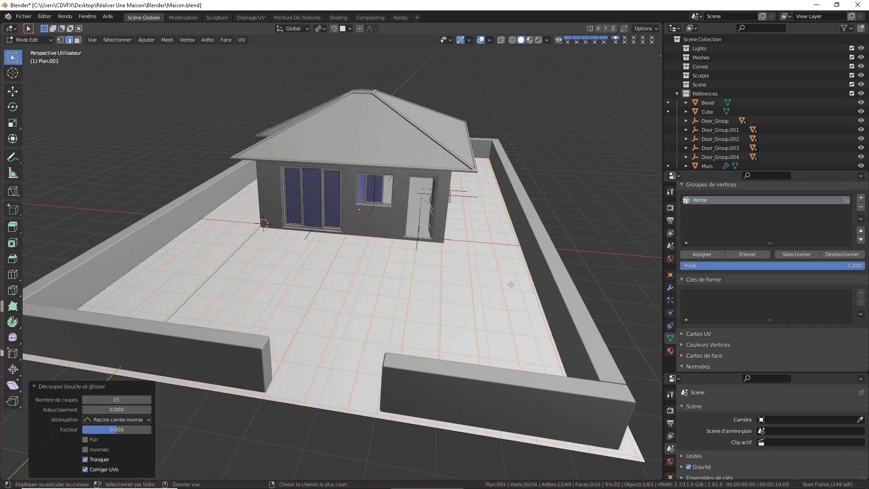
# Step: Add 15 evenly spaced loop cuts across the ground's width, keeping them centred without sliding
pyautogui.hotkey('ctrl', 'r')
pyautogui.scroll(11, 517, 280)
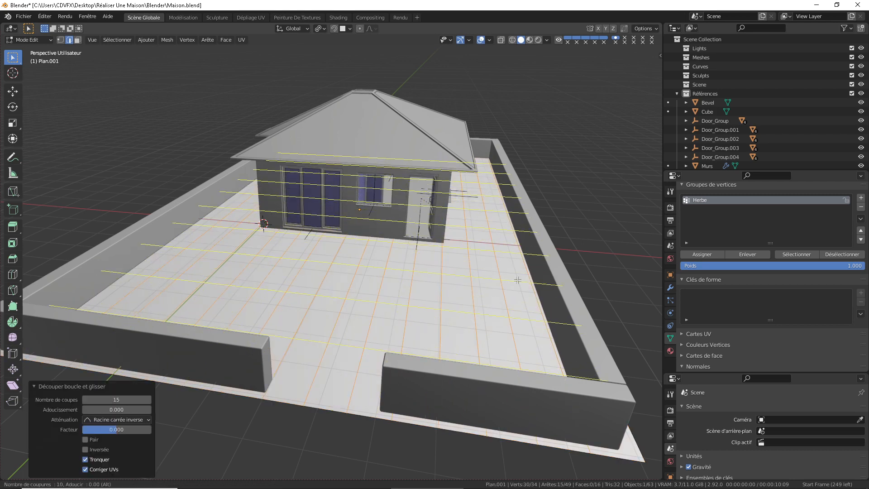
pyautogui.scroll(1, 517, 280)
pyautogui.scroll(2, 518, 280)
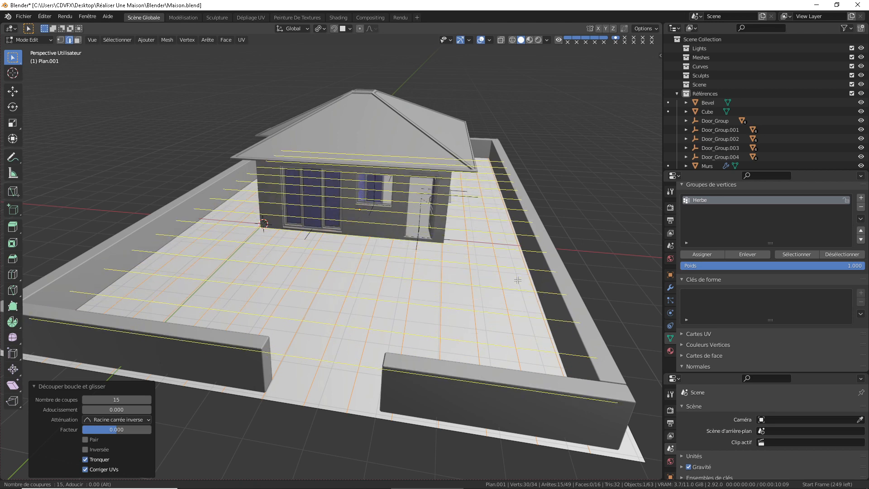
pyautogui.click(518, 280)
pyautogui.rightClick(518, 280)
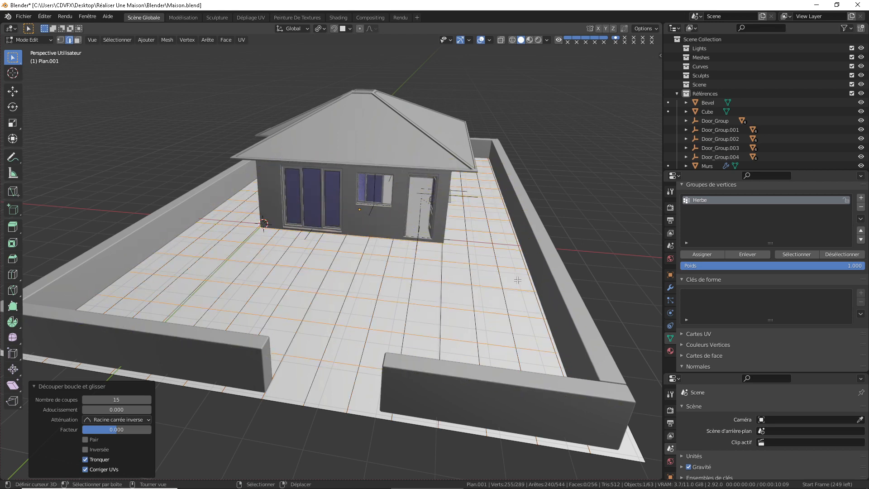
# Step: Leave Edit Mode and switch the ground to Peinture des poids mode
pyautogui.moveTo(400, 281); pyautogui.dragTo(409, 281, button='middle')
pyautogui.scroll(1, 409, 281)
pyautogui.press('Tab')
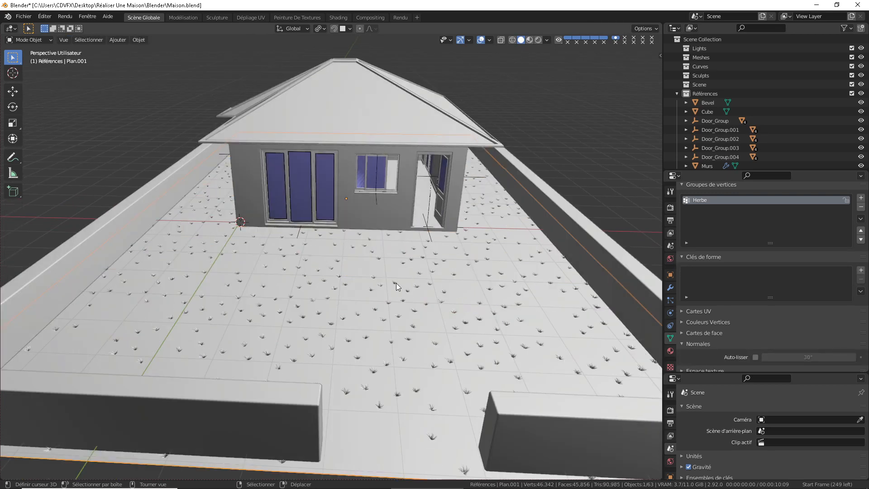
pyautogui.click(47, 39)
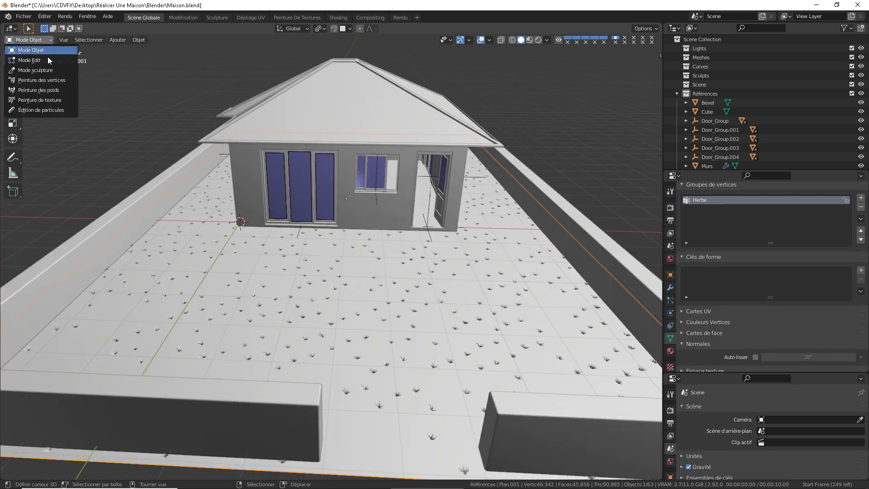
pyautogui.click(51, 91)
pyautogui.scroll(-2, 411, 324)
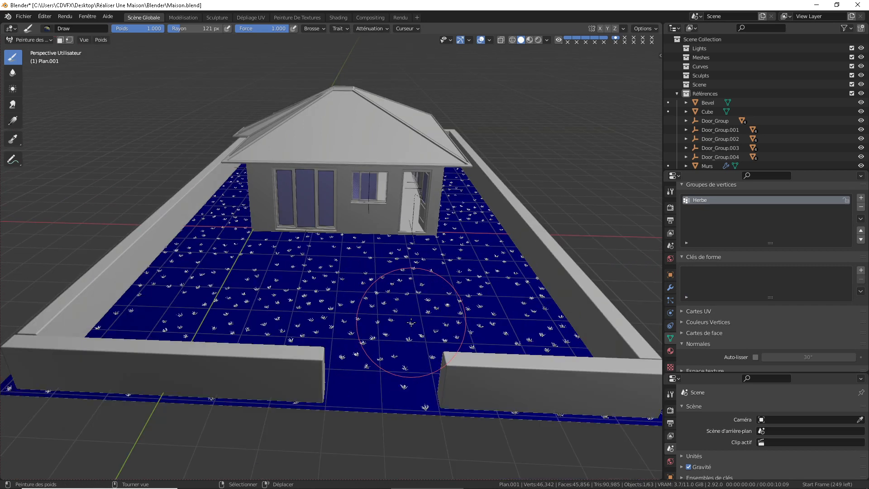
pyautogui.moveTo(411, 325); pyautogui.dragTo(381, 327, button='middle')
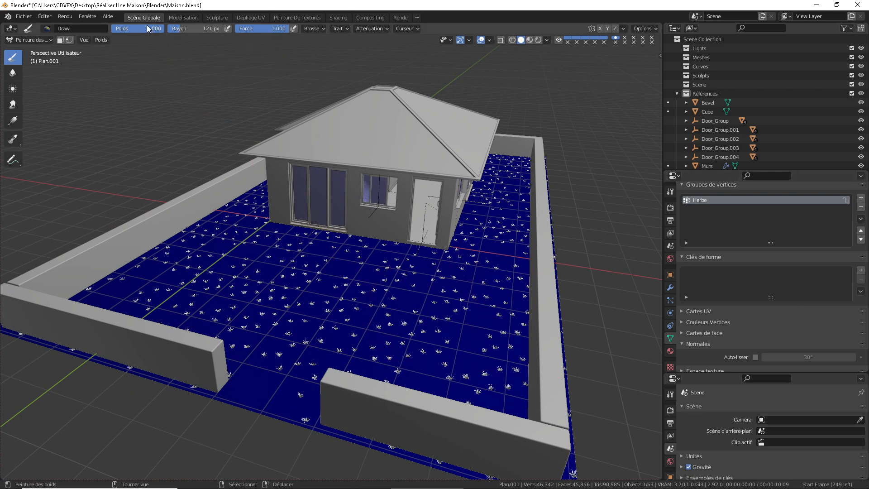
# Step: Paint a test patch at weight 1.000 in the front yard and erase it with weight 0.000
pyautogui.moveTo(415, 340); pyautogui.dragTo(412, 333)
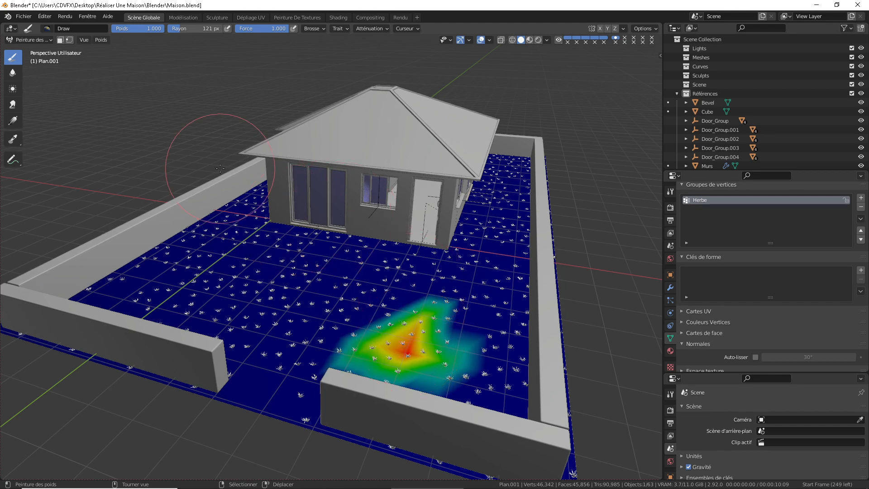
pyautogui.moveTo(153, 32)
pyautogui.mouseDown()
pyautogui.moveTo(117, 32)
pyautogui.moveTo(128, 31)
pyautogui.mouseUp()
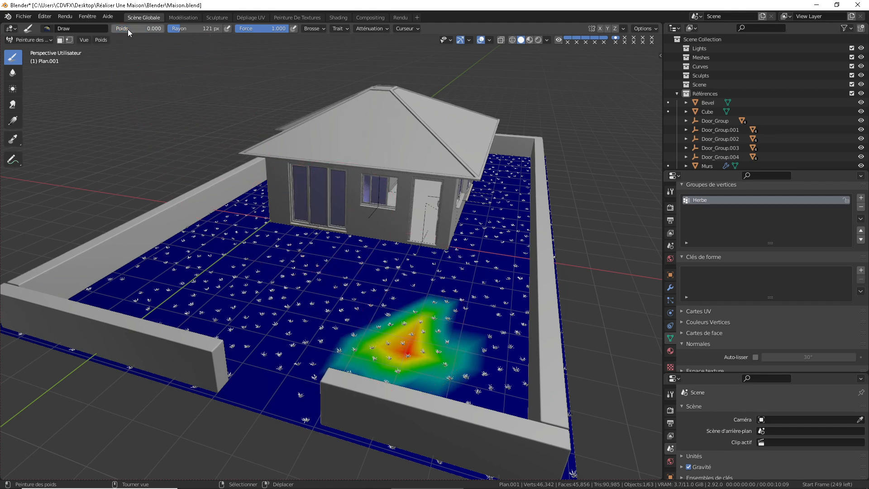
pyautogui.moveTo(401, 350)
pyautogui.mouseDown()
pyautogui.moveTo(380, 337)
pyautogui.moveTo(408, 345)
pyautogui.moveTo(365, 352)
pyautogui.moveTo(440, 358)
pyautogui.moveTo(380, 358)
pyautogui.moveTo(395, 359)
pyautogui.mouseUp()
# Step: Set the brush weight to 1.000, repaint the patch behind the front wall, and erase it with weight 0
pyautogui.moveTo(141, 30)
pyautogui.mouseDown()
pyautogui.moveTo(161, 30)
pyautogui.moveTo(113, 29)
pyautogui.moveTo(162, 29)
pyautogui.mouseUp()
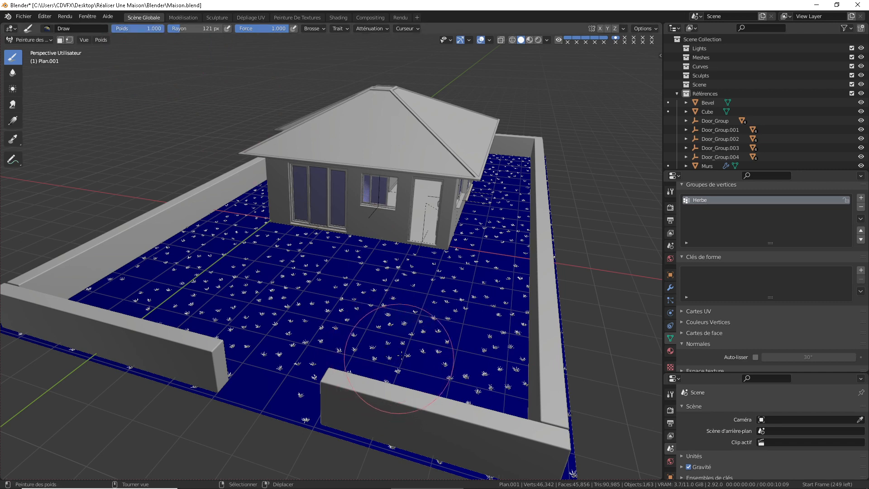
pyautogui.moveTo(398, 357)
pyautogui.mouseDown()
pyautogui.moveTo(409, 342)
pyautogui.moveTo(390, 352)
pyautogui.moveTo(419, 355)
pyautogui.moveTo(407, 347)
pyautogui.mouseUp()
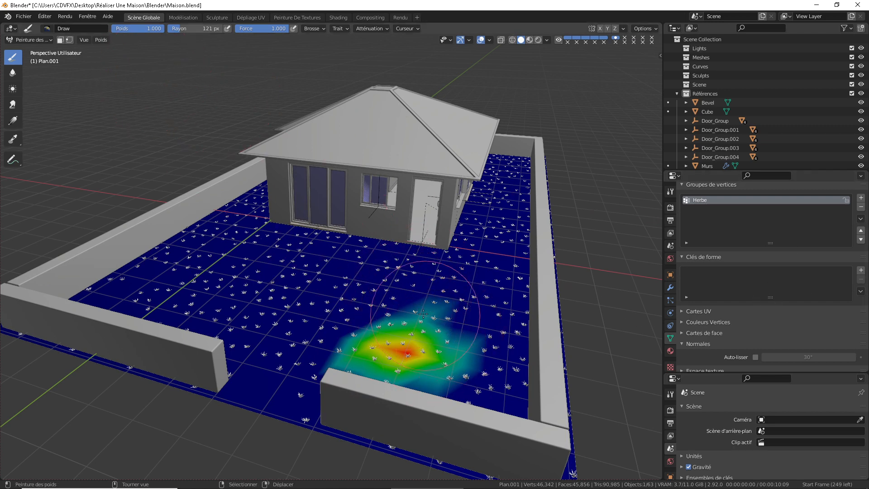
pyautogui.click(127, 28)
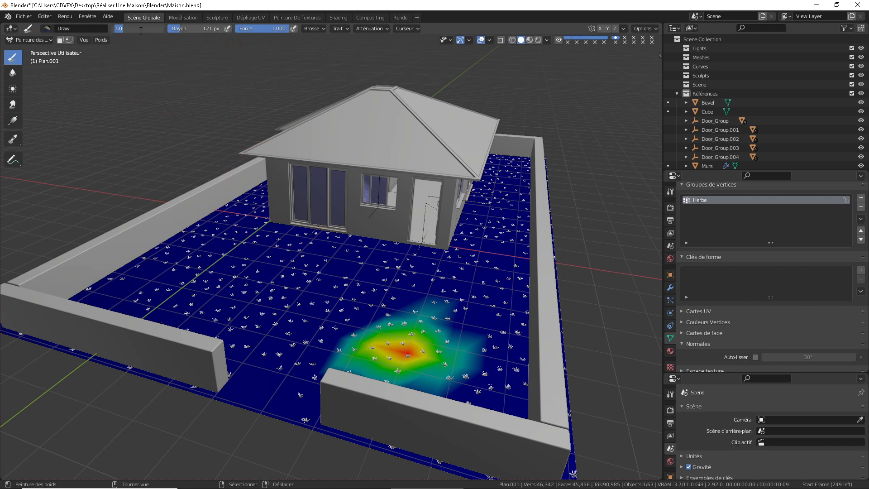
pyautogui.write('0')
pyautogui.press('Return')
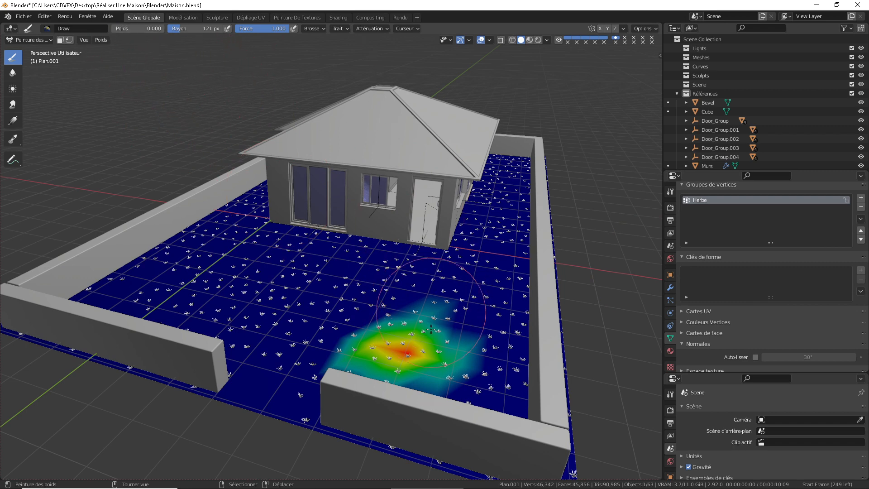
pyautogui.moveTo(408, 349)
pyautogui.mouseDown()
pyautogui.moveTo(401, 355)
pyautogui.moveTo(401, 317)
pyautogui.moveTo(437, 326)
pyautogui.moveTo(462, 358)
pyautogui.moveTo(426, 301)
pyautogui.mouseUp()
# Step: Assign the Herbe vertex group to Densité in the Herbe_Petit particle system's Groupes de vertices settings
pyautogui.moveTo(426, 301); pyautogui.dragTo(458, 263, button='middle')
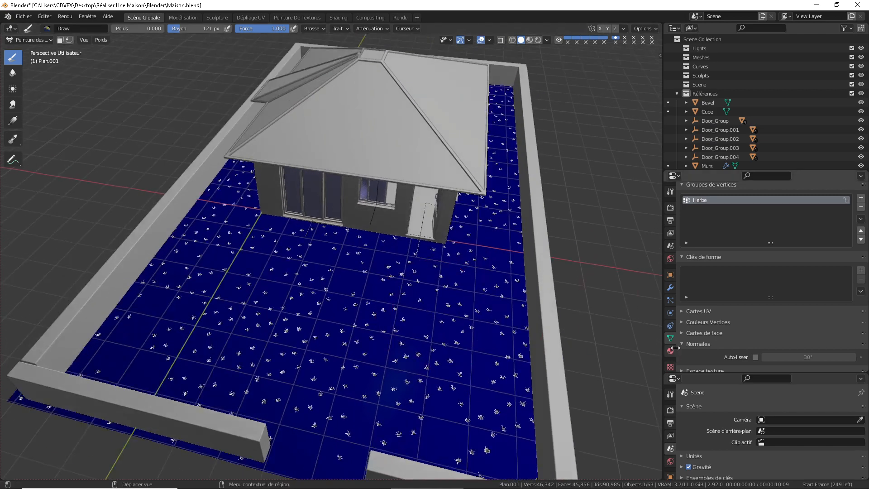
pyautogui.click(671, 301)
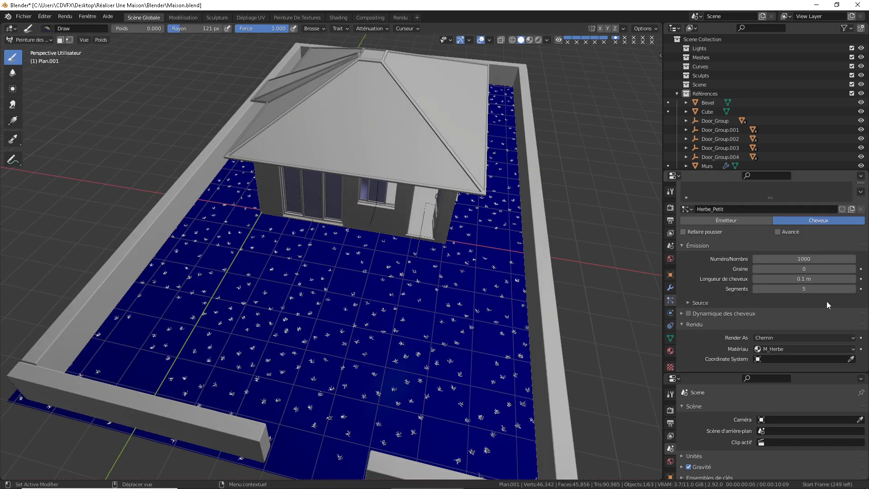
pyautogui.scroll(-10, 798, 319)
pyautogui.click(788, 272)
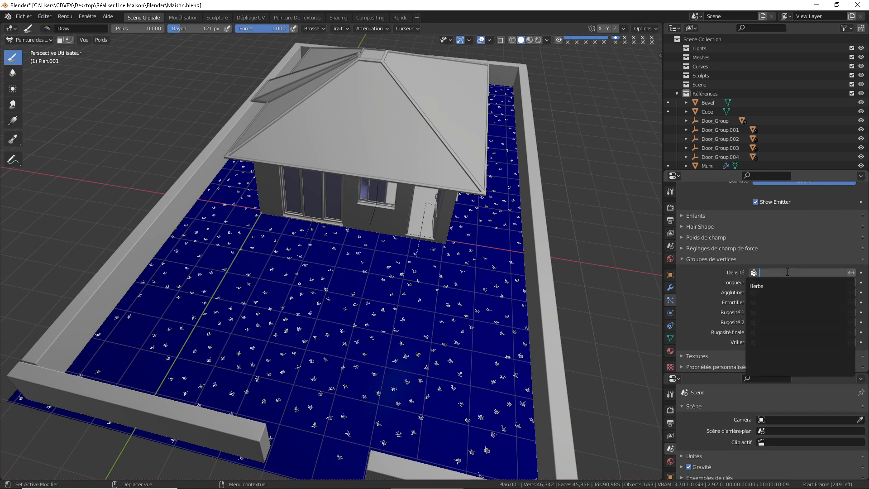
pyautogui.click(775, 286)
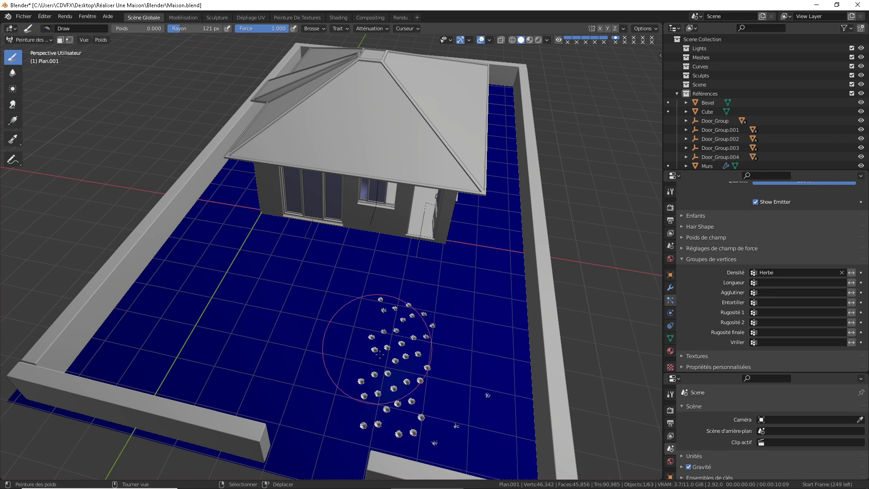
# Step: Brush over the leftover grass at weight 0, and paint a patch at weight 1.000 beside the door-side boundary wall near the front
pyautogui.moveTo(372, 366)
pyautogui.mouseDown()
pyautogui.moveTo(408, 381)
pyautogui.moveTo(430, 352)
pyautogui.moveTo(424, 330)
pyautogui.moveTo(387, 313)
pyautogui.moveTo(444, 370)
pyautogui.moveTo(460, 408)
pyautogui.moveTo(402, 423)
pyautogui.moveTo(404, 321)
pyautogui.mouseUp()
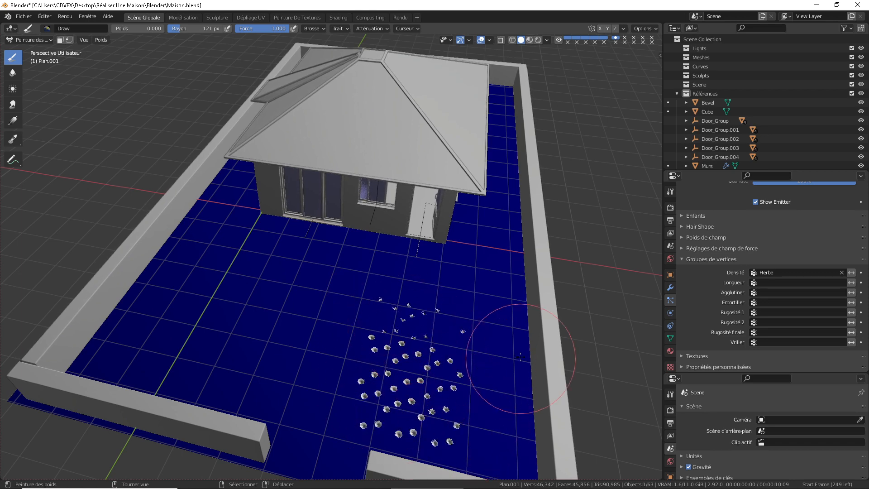
pyautogui.moveTo(469, 337); pyautogui.dragTo(430, 301, button='middle')
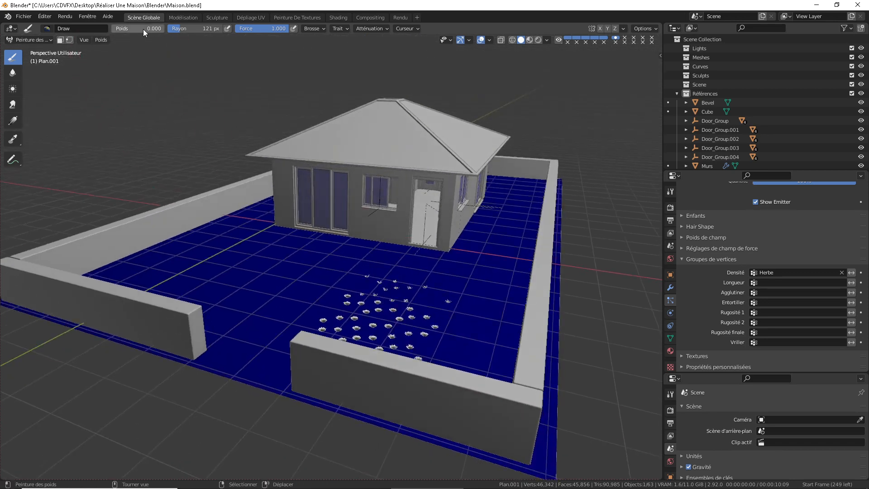
pyautogui.moveTo(142, 29); pyautogui.dragTo(172, 30)
pyautogui.moveTo(232, 230); pyautogui.dragTo(256, 311, button='middle')
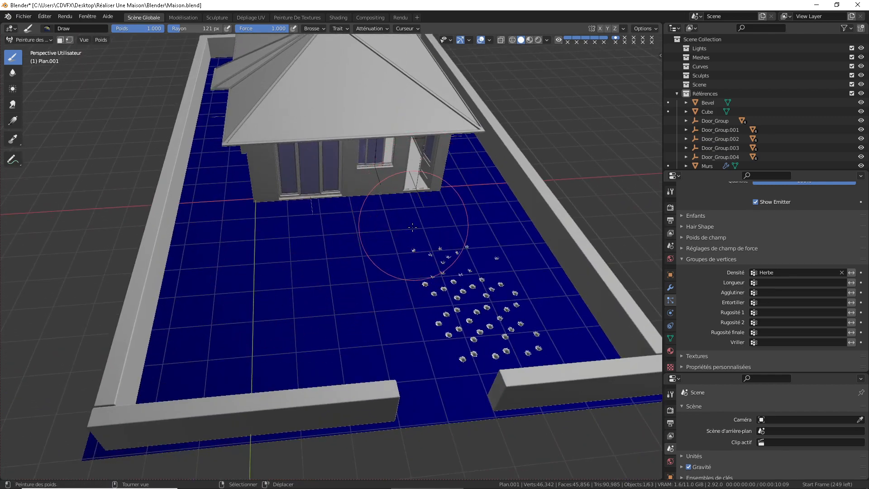
pyautogui.click(573, 327)
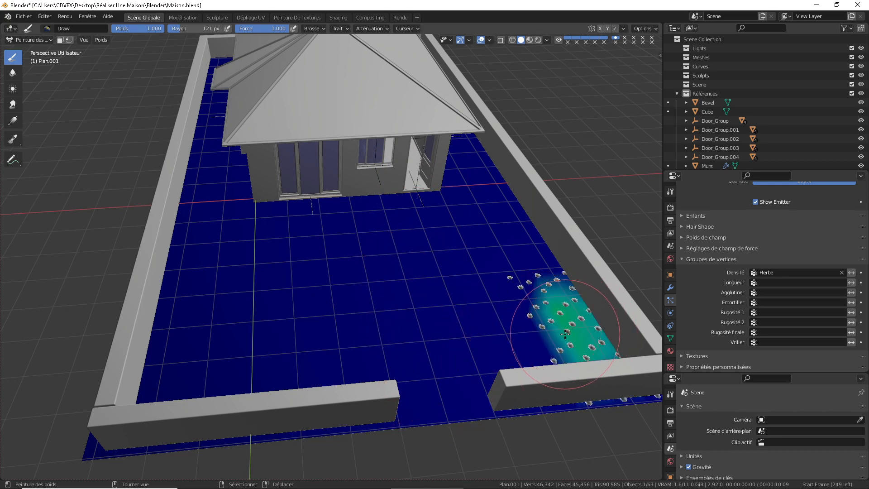
pyautogui.moveTo(564, 330); pyautogui.dragTo(556, 327, button='middle')
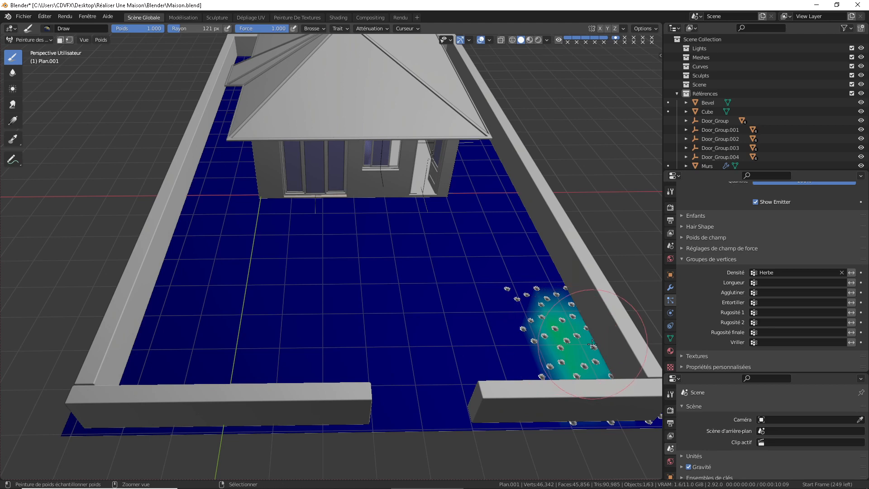
# Step: Switch the ground to Edit Mode and back to Weight Paint, and dab the brush on the yard near the door-side boundary wall
pyautogui.press('Tab')
pyautogui.click(34, 40)
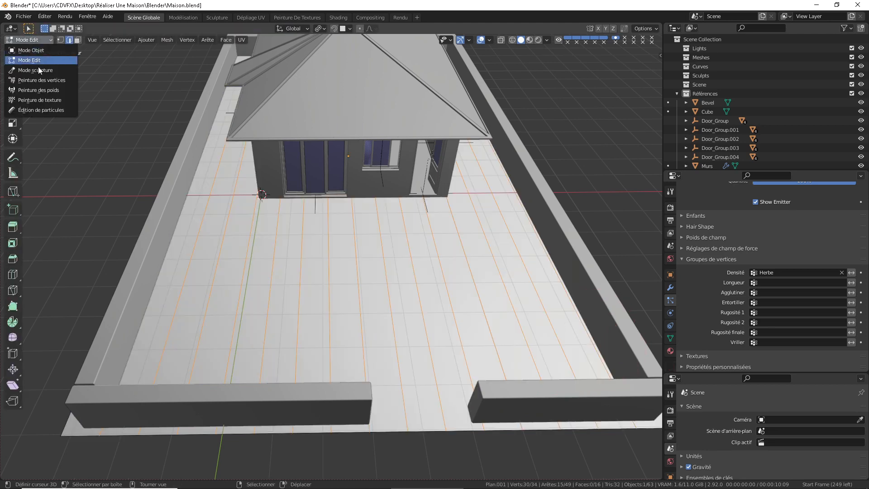
pyautogui.click(45, 91)
pyautogui.moveTo(562, 344); pyautogui.dragTo(585, 354, button='middle')
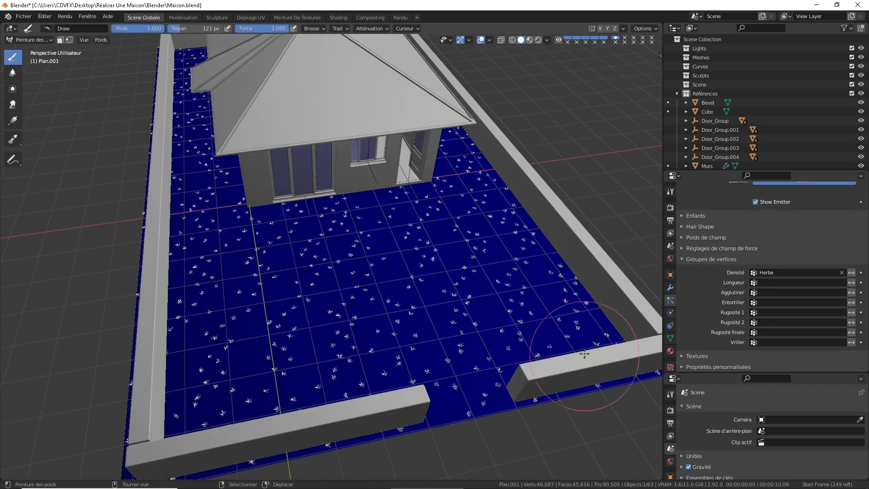
pyautogui.click(535, 290)
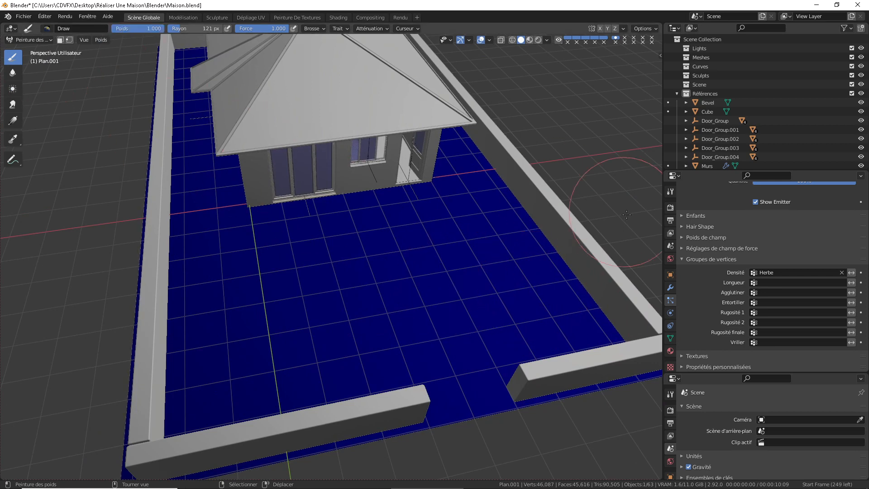
# Step: Show the ground mesh's vertex groups, and switch to Object Mode and back to Weight Paint
pyautogui.click(671, 338)
pyautogui.scroll(3, 750, 237)
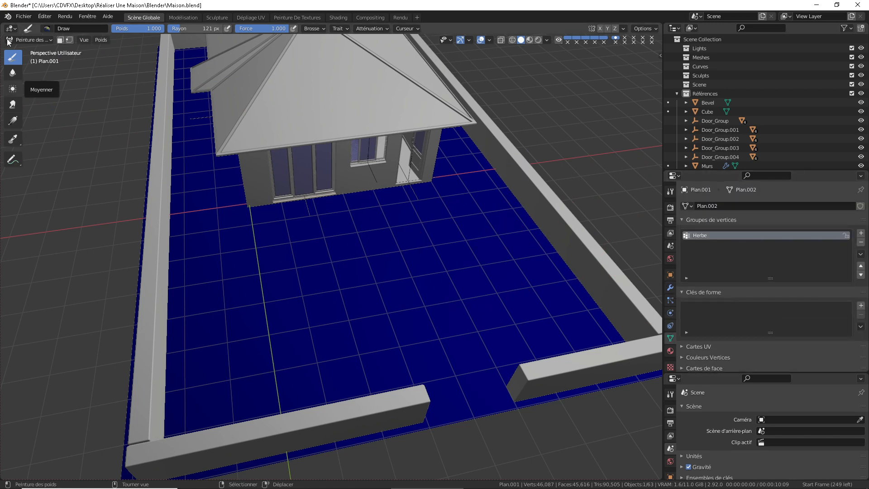
pyautogui.click(29, 39)
pyautogui.click(28, 48)
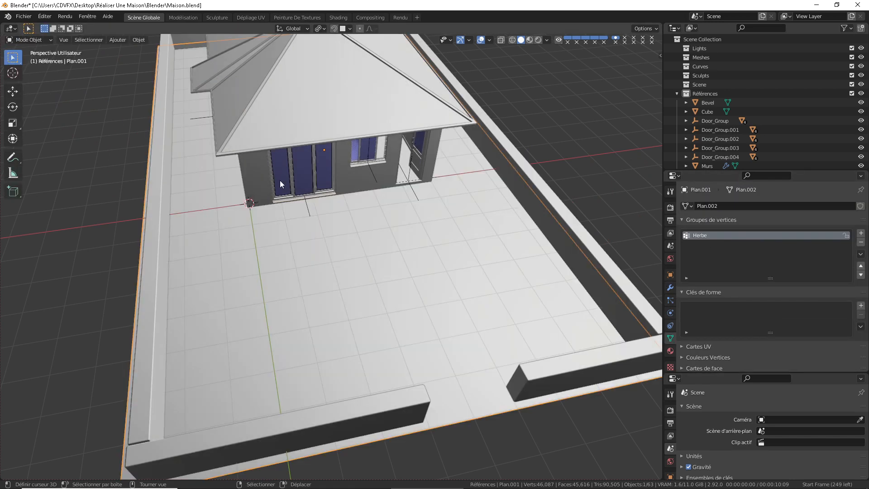
pyautogui.click(50, 40)
pyautogui.click(32, 89)
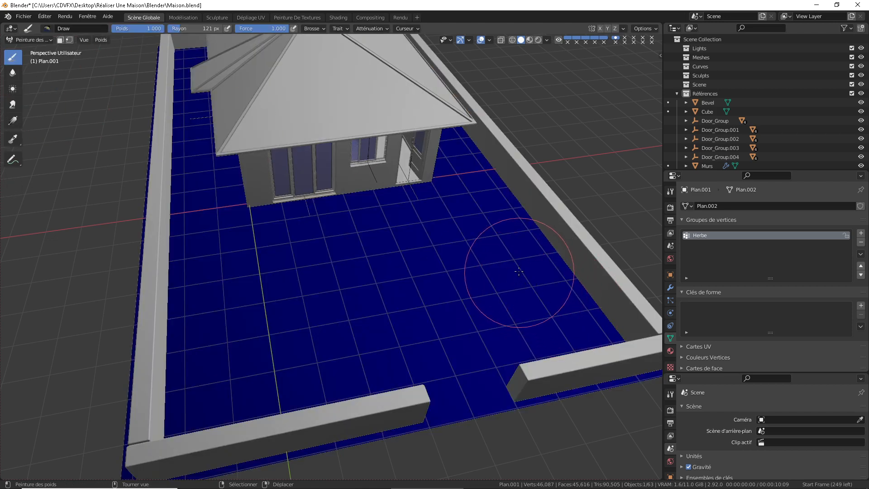
# Step: Paint a strip at weight 1.000 from the front wall opening to the house entrance
pyautogui.scroll(-2, 519, 271)
pyautogui.moveTo(519, 270); pyautogui.dragTo(485, 262, button='middle')
pyautogui.moveTo(398, 316)
pyautogui.mouseDown()
pyautogui.moveTo(417, 359)
pyautogui.moveTo(425, 267)
pyautogui.mouseUp()
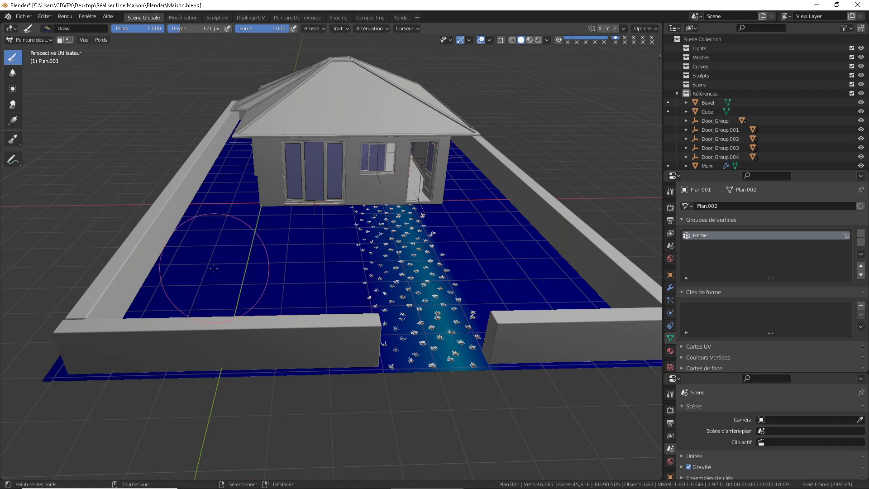
# Step: Return the ground to Object Mode and delete its Herbe vertex group
pyautogui.click(41, 39)
pyautogui.click(40, 54)
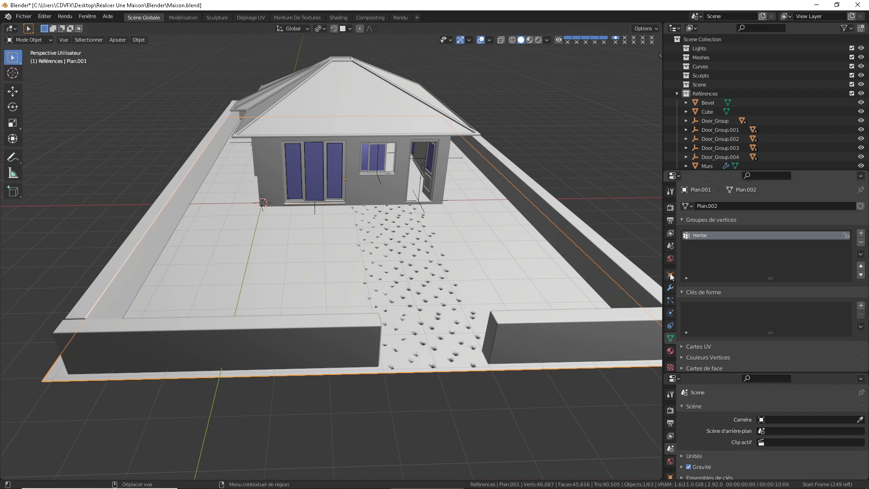
pyautogui.click(862, 244)
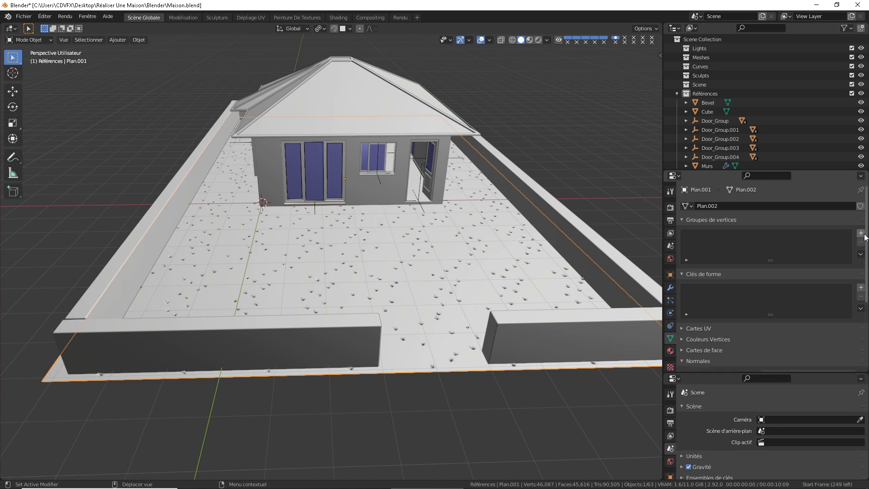
# Step: Add a new vertex group to the ground and enter Weight Paint mode
pyautogui.click(861, 234)
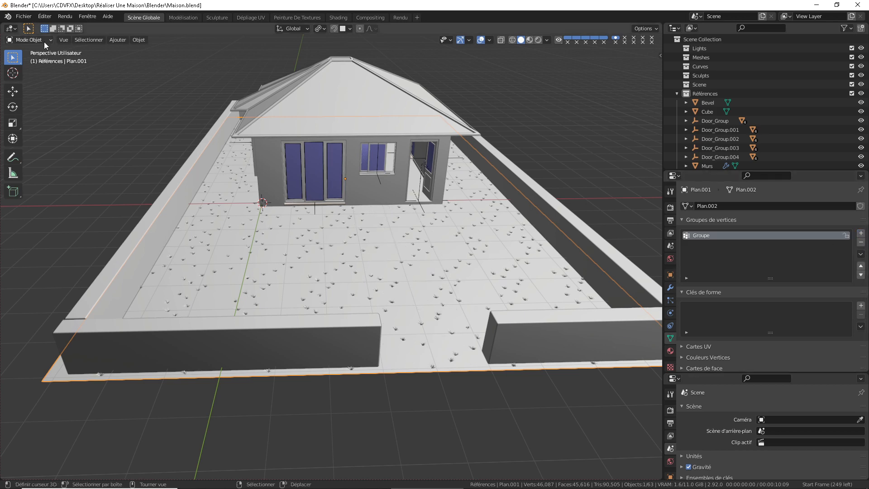
pyautogui.click(30, 39)
pyautogui.click(27, 92)
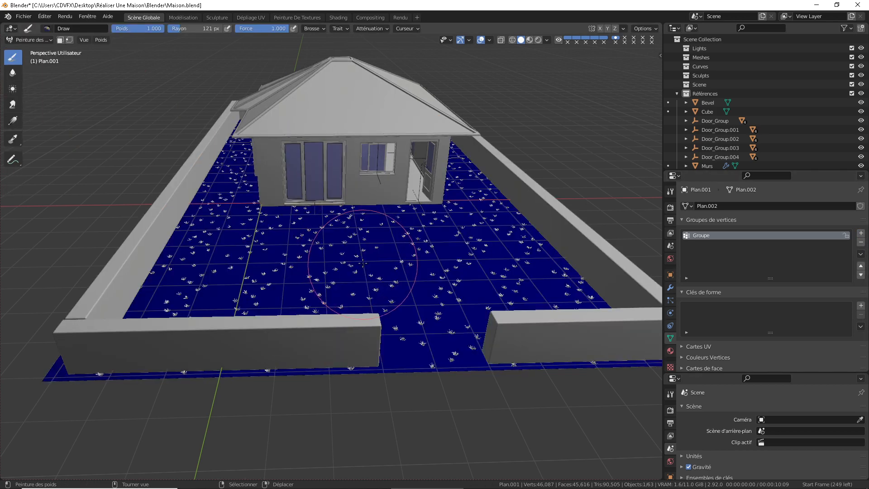
# Step: Configure the weight brush as Add with a 60 px radius and a weight of 0.000
pyautogui.press('f')
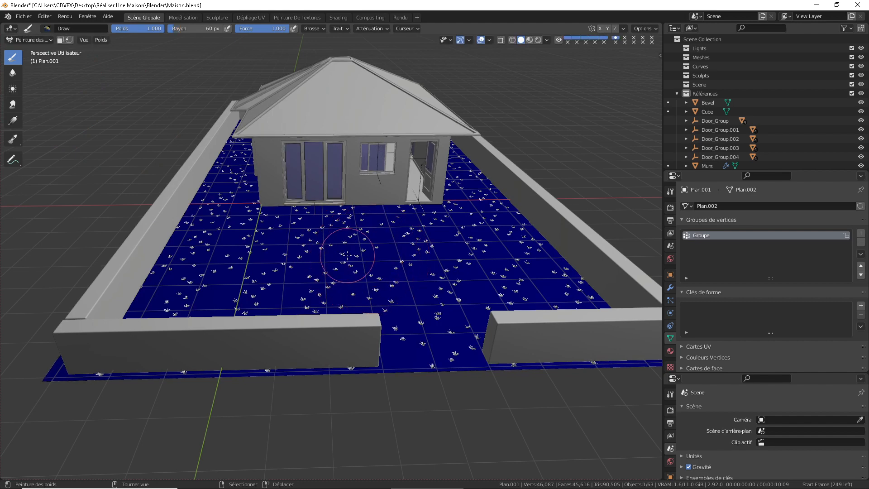
pyautogui.click(347, 260)
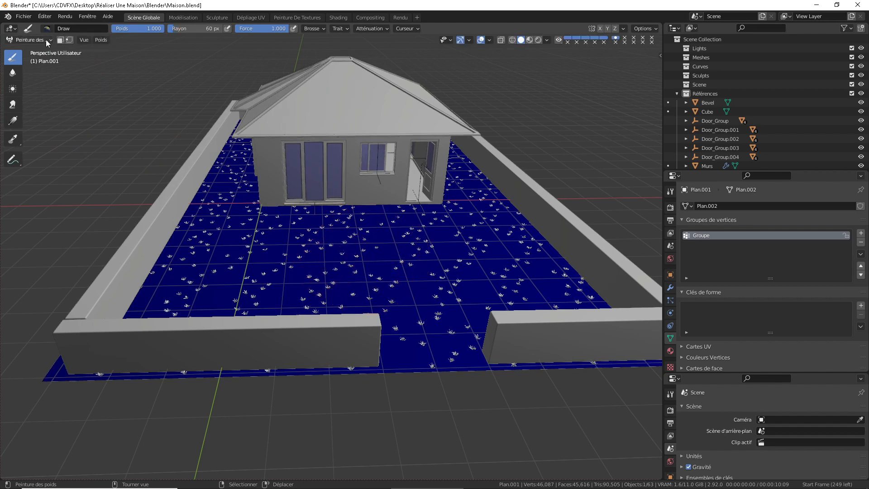
pyautogui.click(76, 28)
pyautogui.click(47, 28)
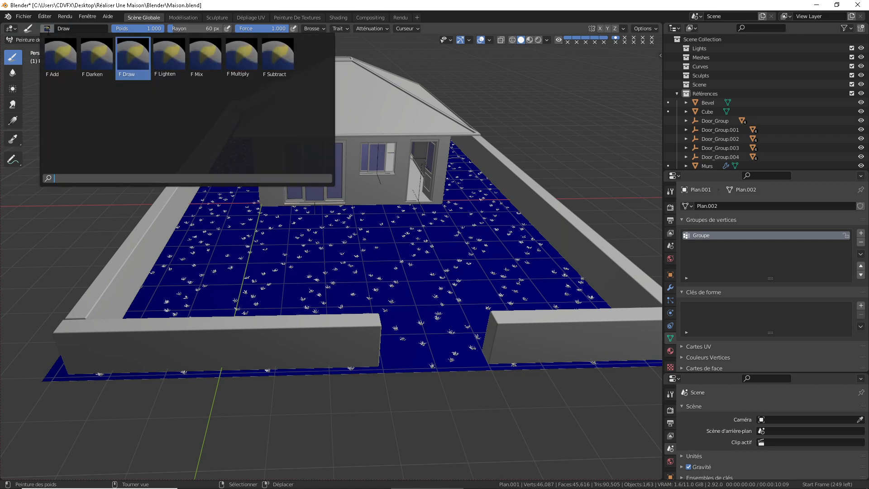
pyautogui.click(69, 66)
pyautogui.click(46, 28)
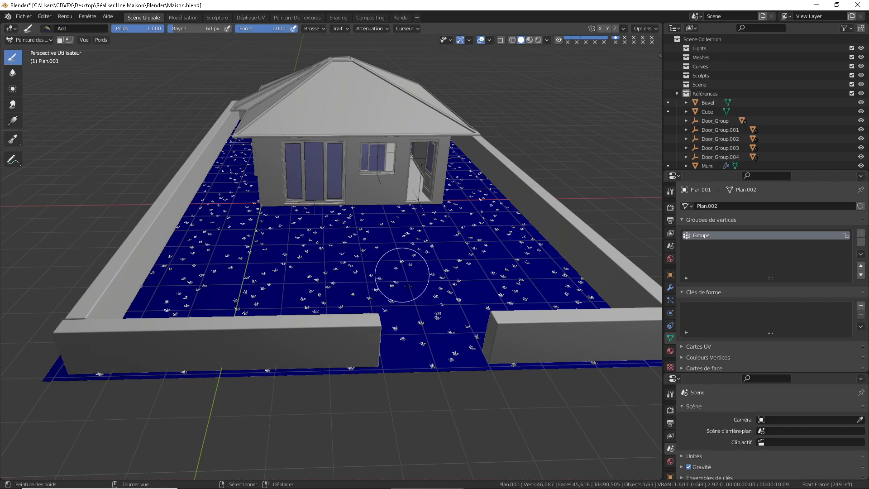
pyautogui.moveTo(401, 279); pyautogui.dragTo(417, 261, button='middle')
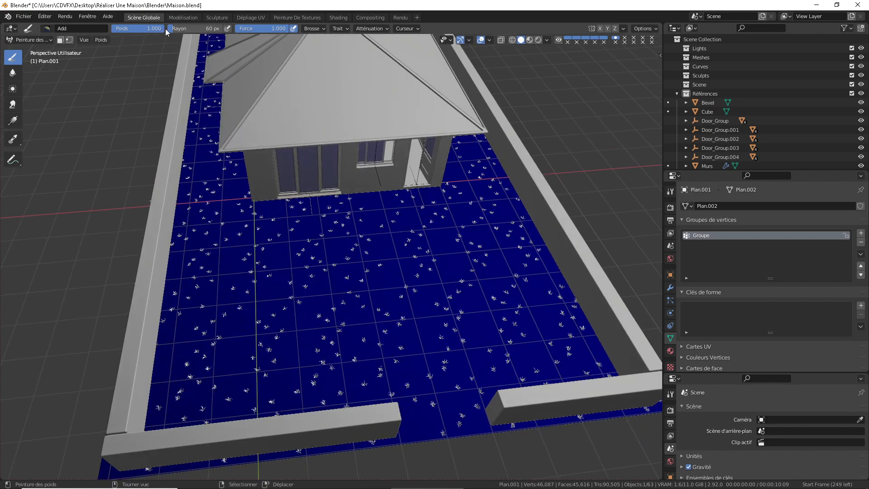
pyautogui.moveTo(165, 28); pyautogui.dragTo(114, 29)
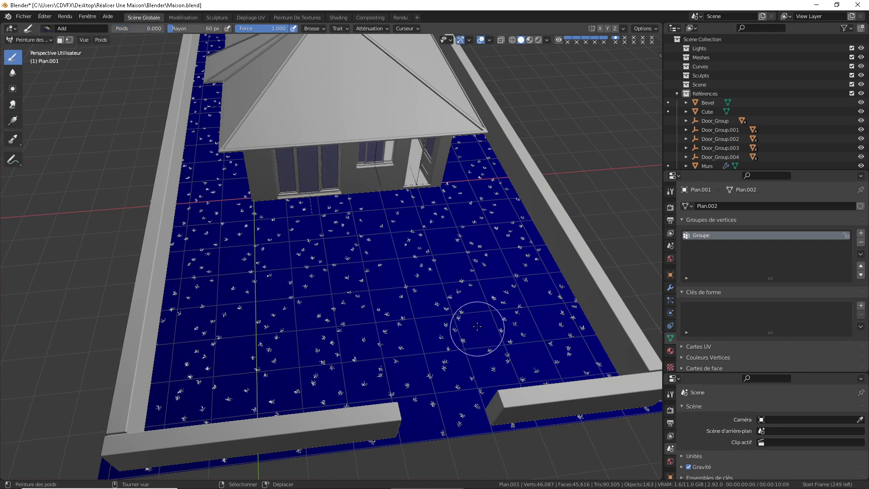
# Step: Return to Object Mode, delete the newly added vertex group, and collapse the vertex group and shape key settings
pyautogui.click(31, 40)
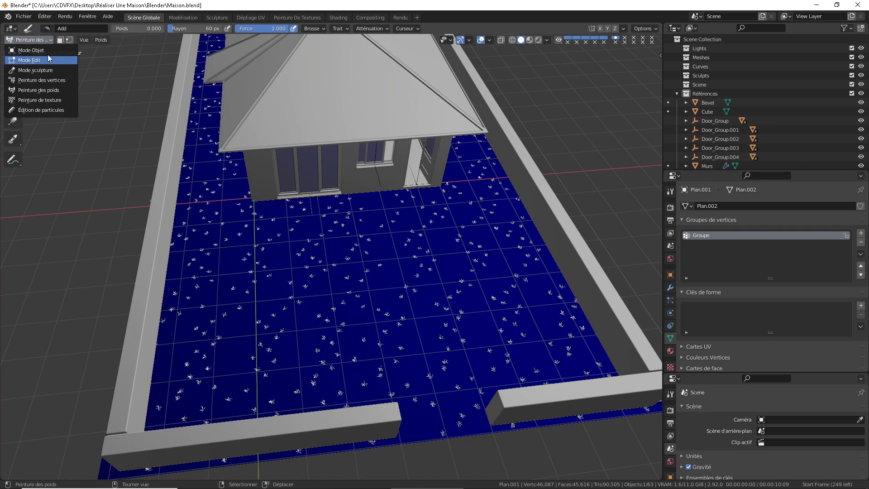
pyautogui.click(32, 50)
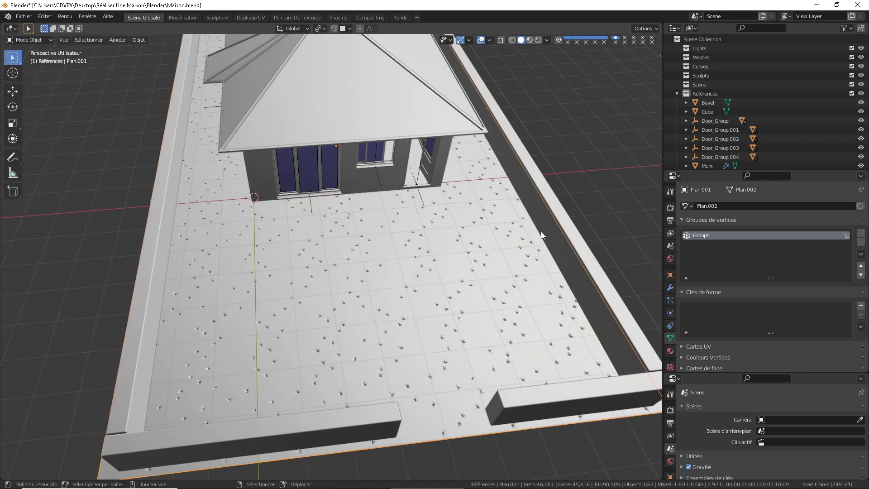
pyautogui.moveTo(542, 231); pyautogui.dragTo(513, 215, button='middle')
pyautogui.scroll(1, 548, 224)
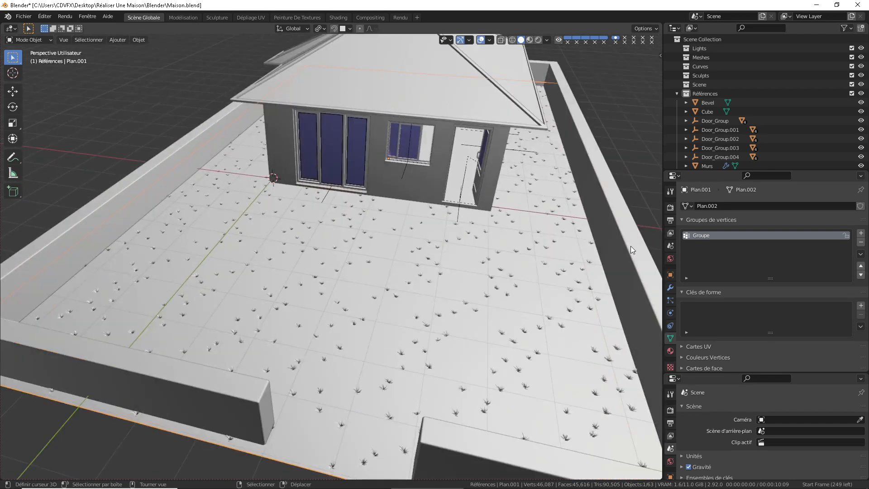
pyautogui.scroll(-2, 405, 297)
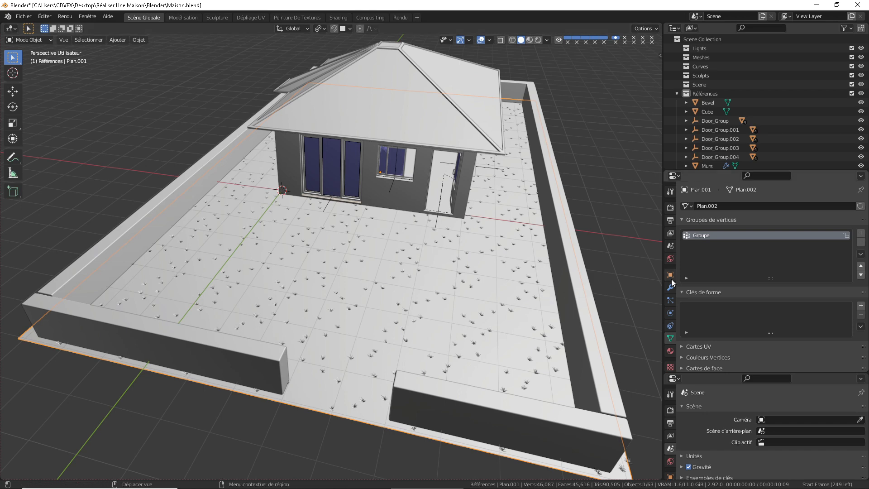
pyautogui.click(863, 246)
pyautogui.click(682, 222)
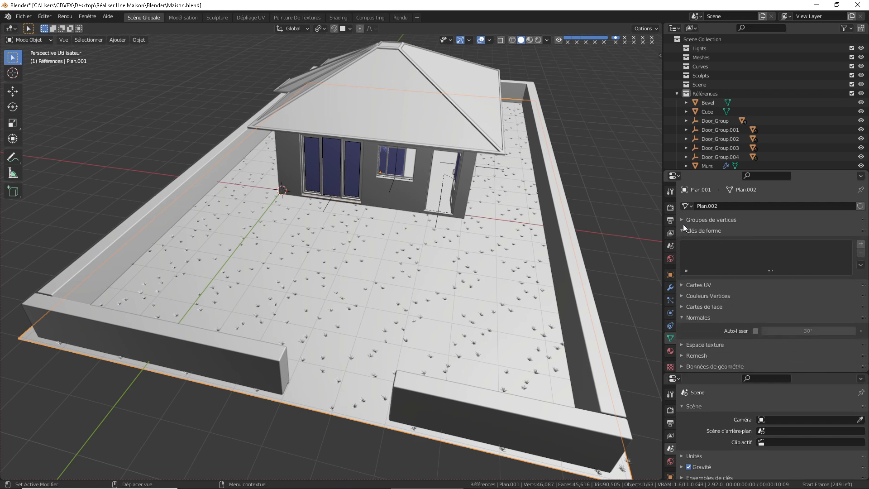
pyautogui.click(683, 230)
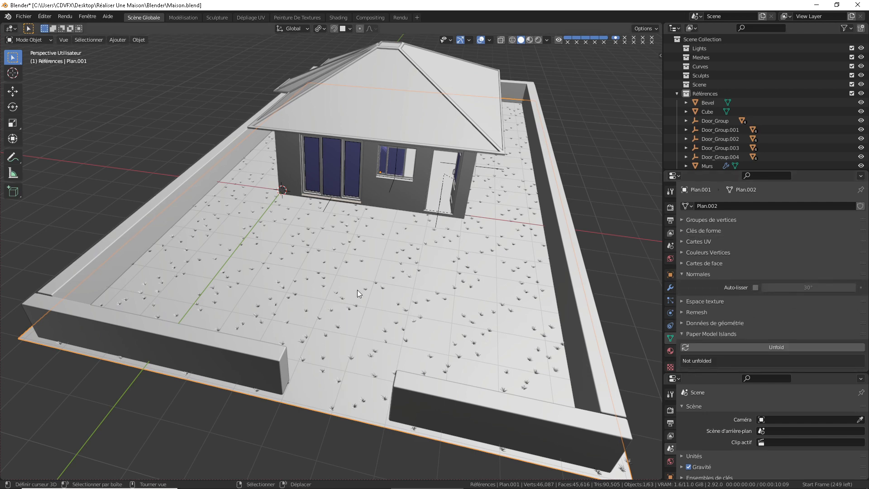
# Step: Examine the distribution and shape of the grass tufts across the yard and close to the house walls
pyautogui.moveTo(390, 298); pyautogui.dragTo(375, 272, button='middle')
pyautogui.moveTo(305, 264); pyautogui.dragTo(381, 271, button='middle')
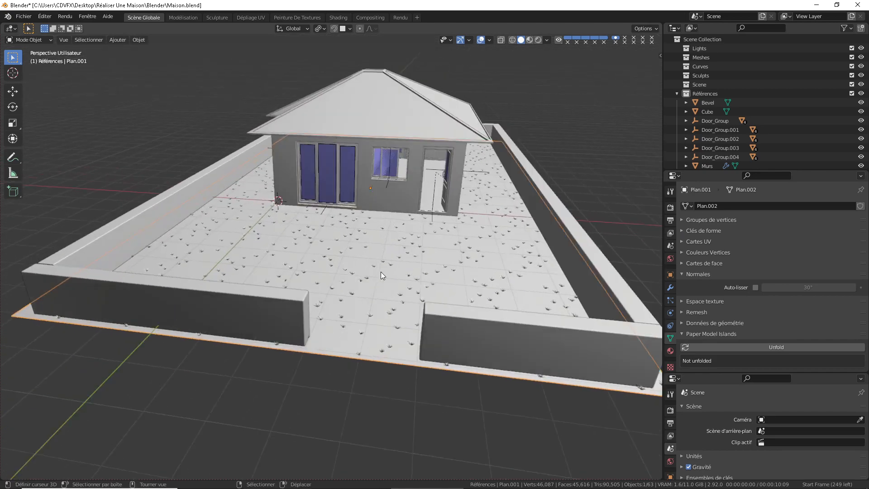
pyautogui.scroll(5, 381, 272)
pyautogui.scroll(-5, 385, 238)
pyautogui.scroll(3, 383, 254)
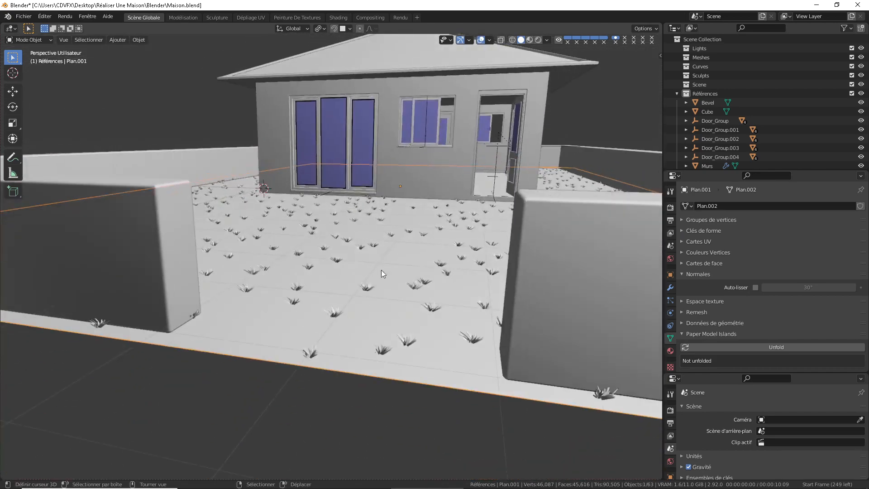
pyautogui.moveTo(418, 249); pyautogui.dragTo(401, 259, button='middle')
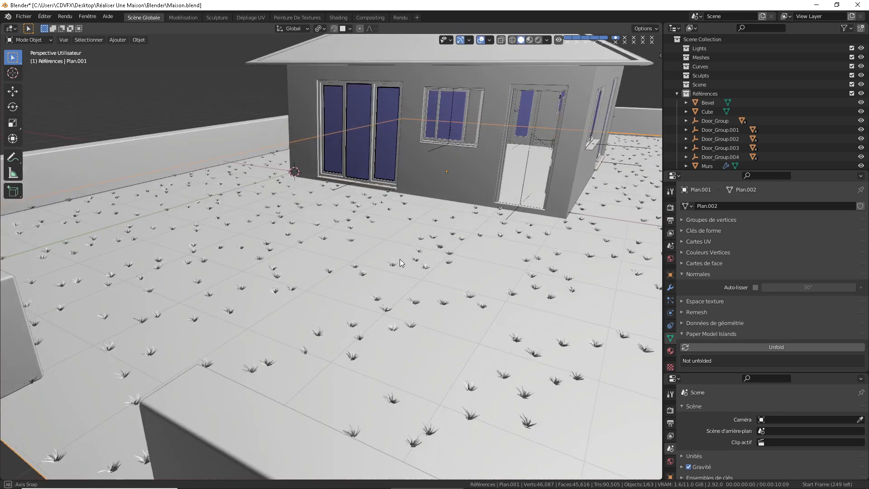
pyautogui.scroll(3, 400, 259)
pyautogui.scroll(2, 550, 250)
pyautogui.keyDown('shift'); pyautogui.moveTo(550, 250); pyautogui.dragTo(451, 239, button='middle'); pyautogui.keyUp('shift')
pyautogui.scroll(2, 476, 267)
pyautogui.moveTo(563, 198); pyautogui.dragTo(575, 250, button='middle')
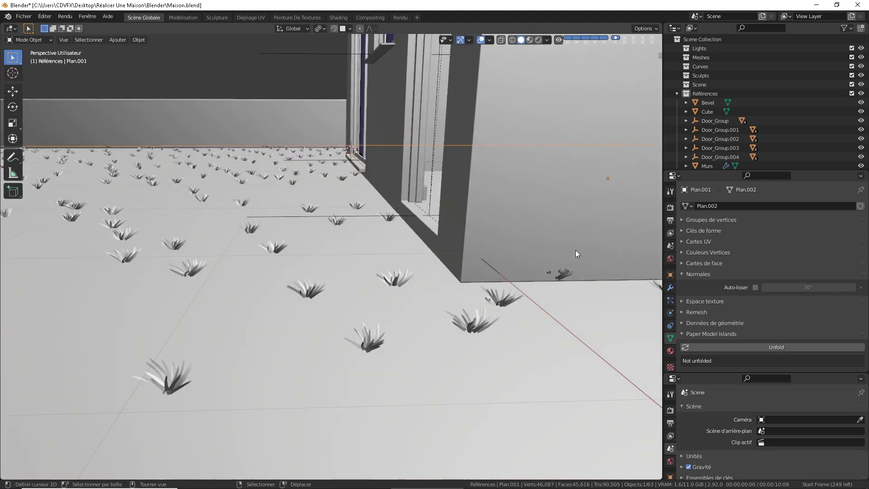
pyautogui.moveTo(446, 263); pyautogui.dragTo(505, 275, button='middle')
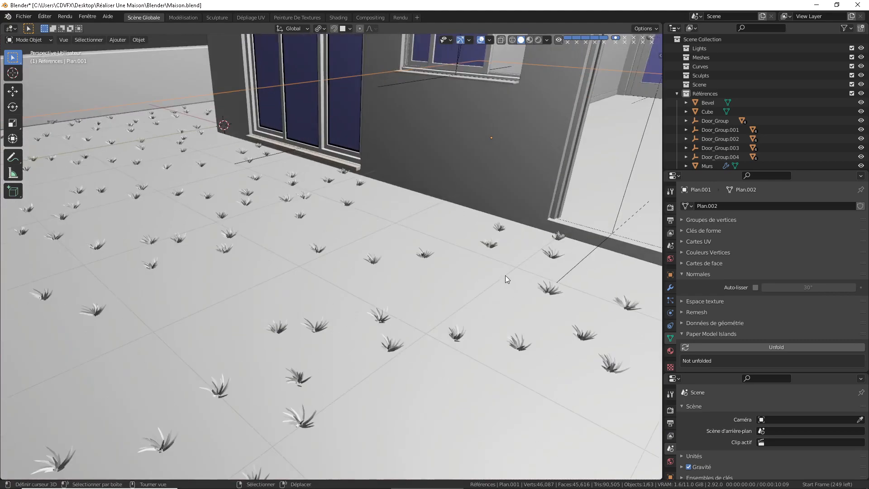
pyautogui.scroll(-5, 506, 276)
pyautogui.moveTo(396, 260); pyautogui.dragTo(437, 273, button='middle')
pyautogui.scroll(-4, 438, 272)
pyautogui.scroll(2, 435, 282)
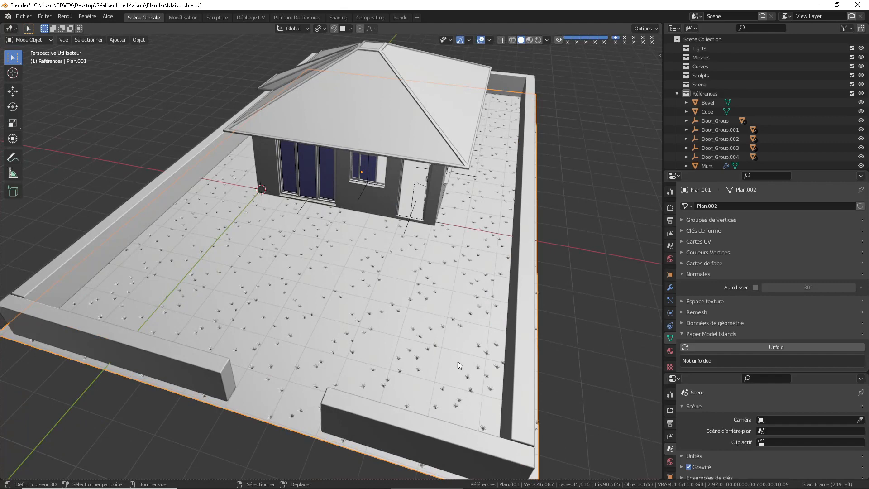
# Step: In the Herbe_Petit particle settings, collapse Groupes de vertices, expand Textures, and select the first empty texture slot
pyautogui.click(672, 287)
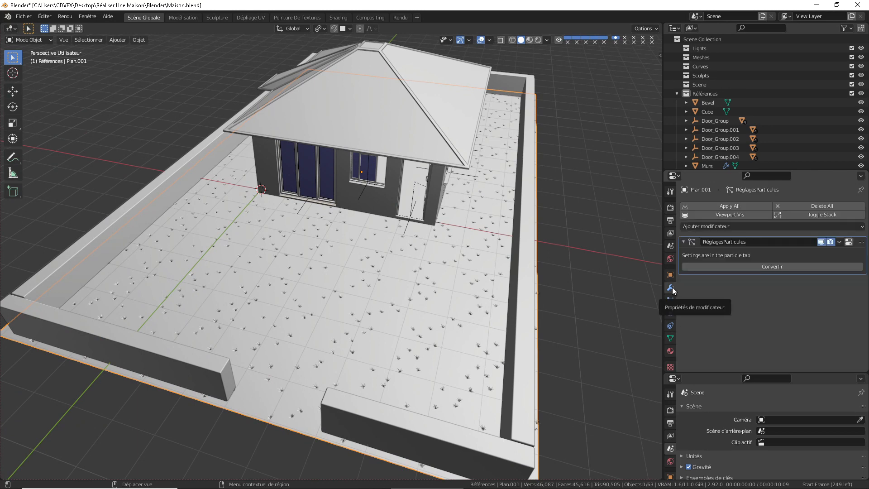
pyautogui.click(671, 301)
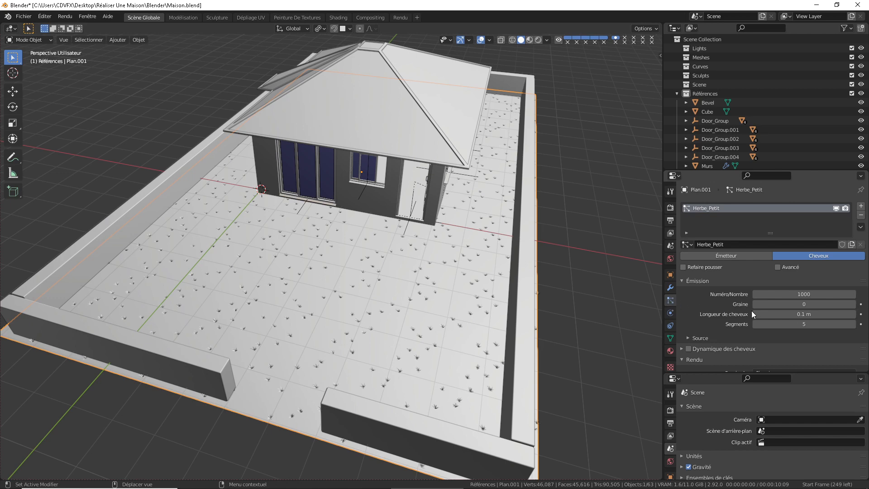
pyautogui.scroll(-15, 751, 310)
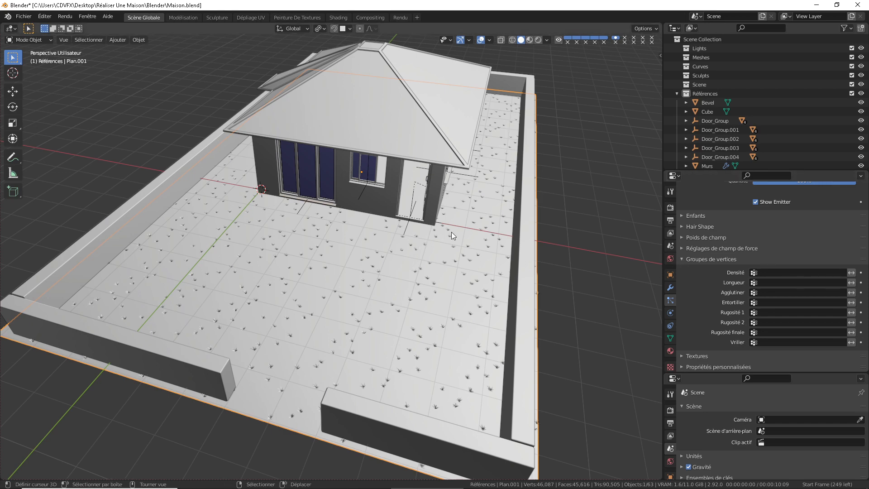
pyautogui.click(686, 256)
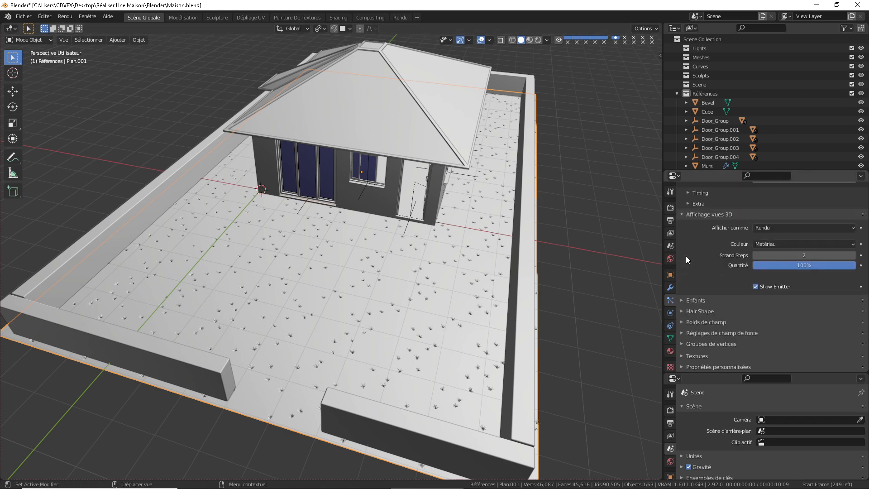
pyautogui.click(696, 354)
pyautogui.scroll(-4, 730, 303)
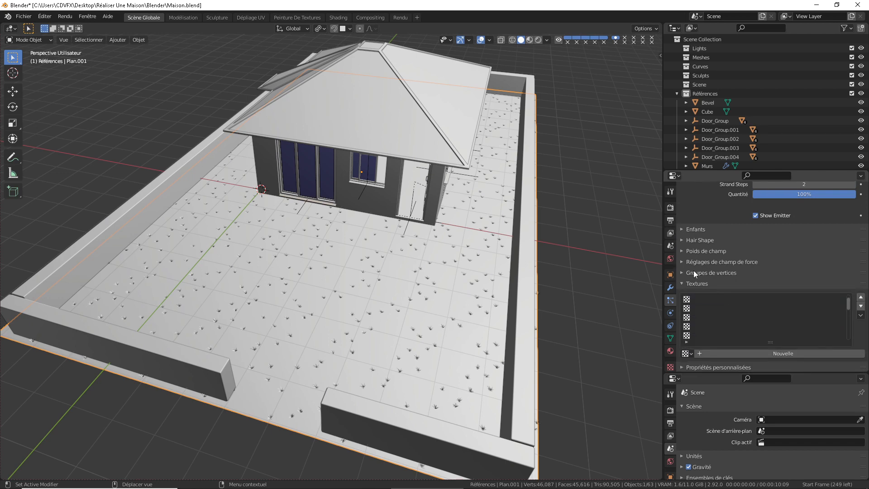
pyautogui.click(716, 299)
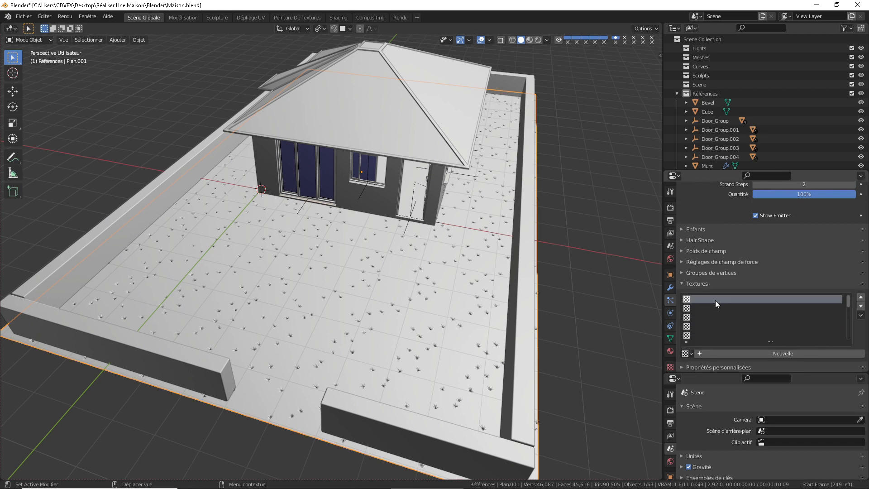
# Step: Add a new texture to the grass particle system and name it T_Herbe_Masque
pyautogui.click(778, 355)
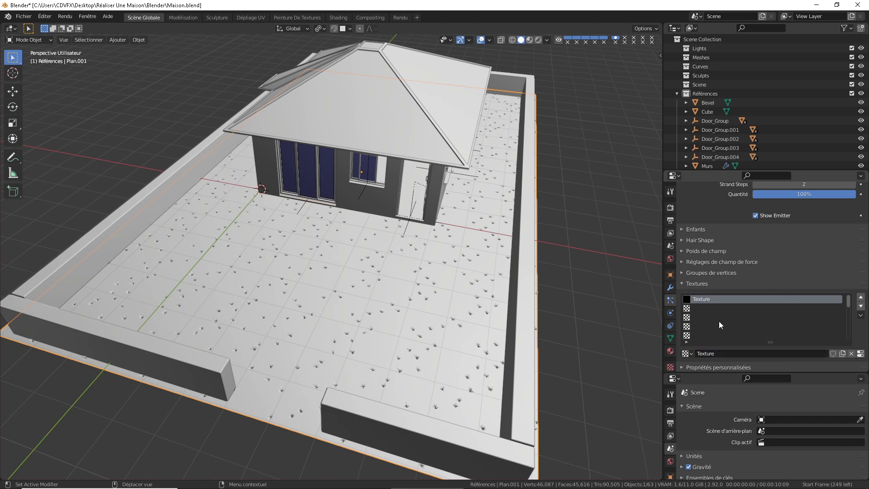
pyautogui.click(730, 353)
pyautogui.write('T')
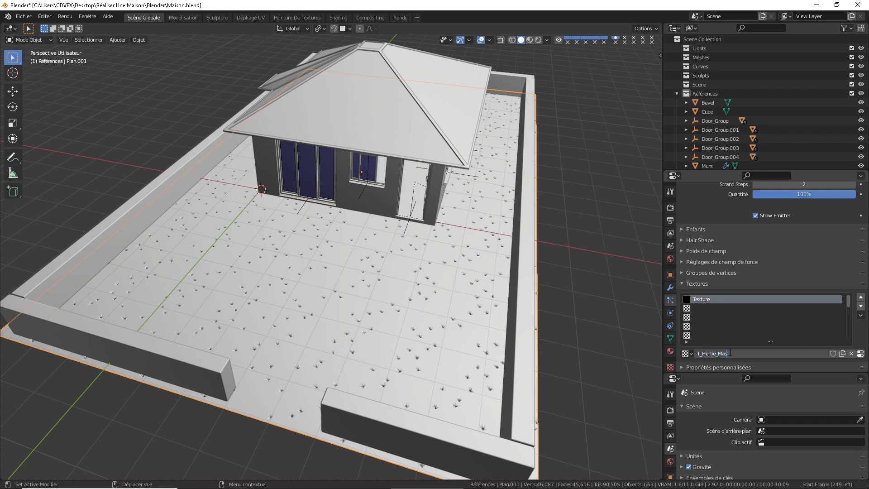
pyautogui.press('Return')
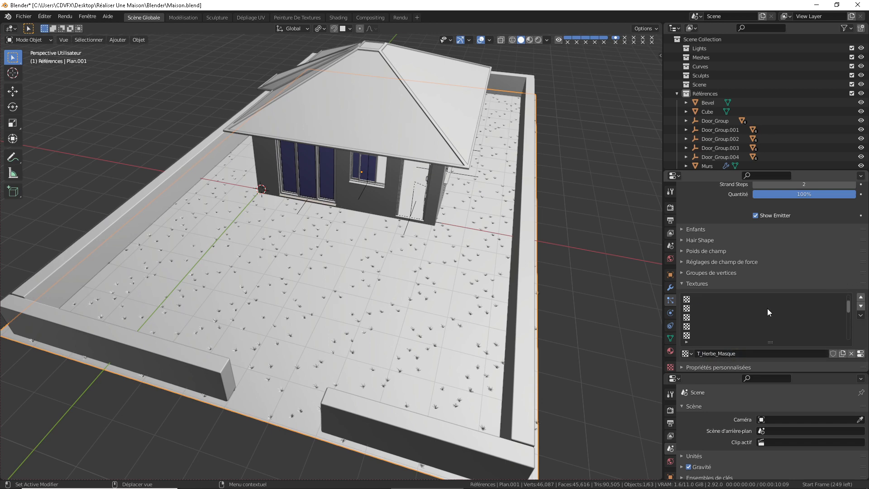
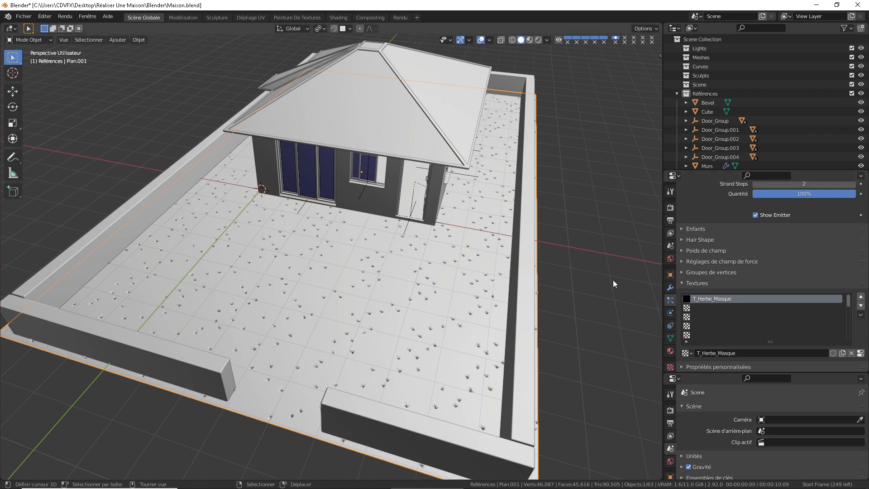
# Step: Switch to the texture painting workspace and put the ground plane Plan.001 in Texture Paint mode
pyautogui.click(314, 18)
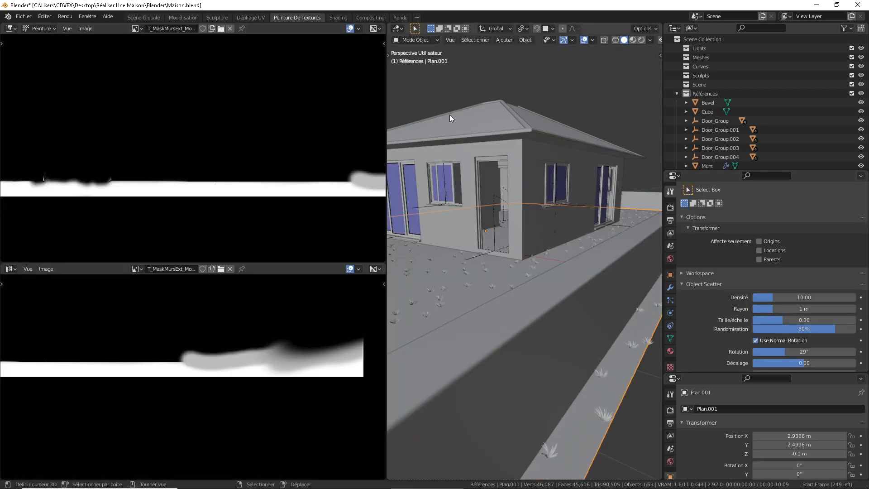
pyautogui.scroll(-2, 289, 125)
pyautogui.scroll(-7, 477, 263)
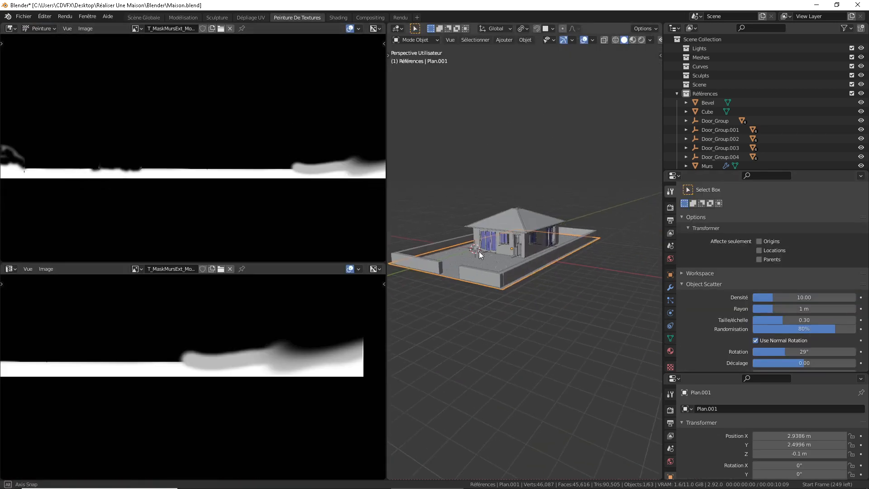
pyautogui.moveTo(479, 251); pyautogui.dragTo(526, 275, button='middle')
pyautogui.scroll(5, 526, 276)
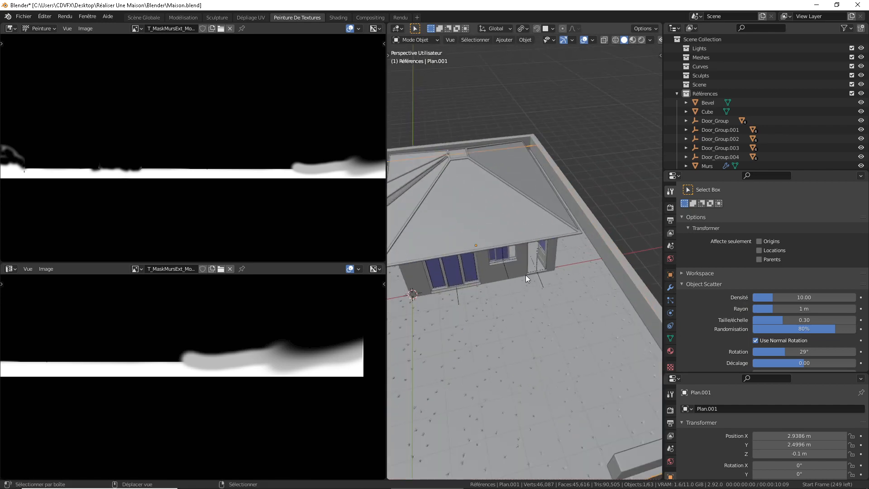
pyautogui.click(421, 41)
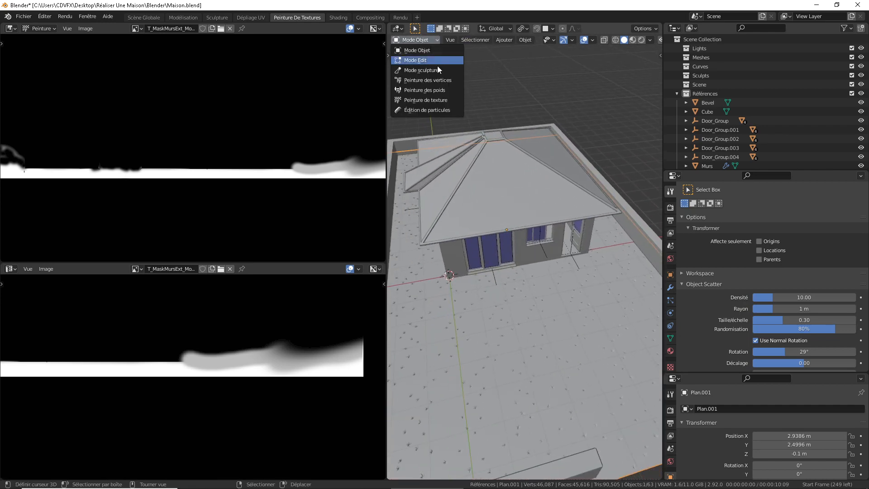
pyautogui.click(442, 104)
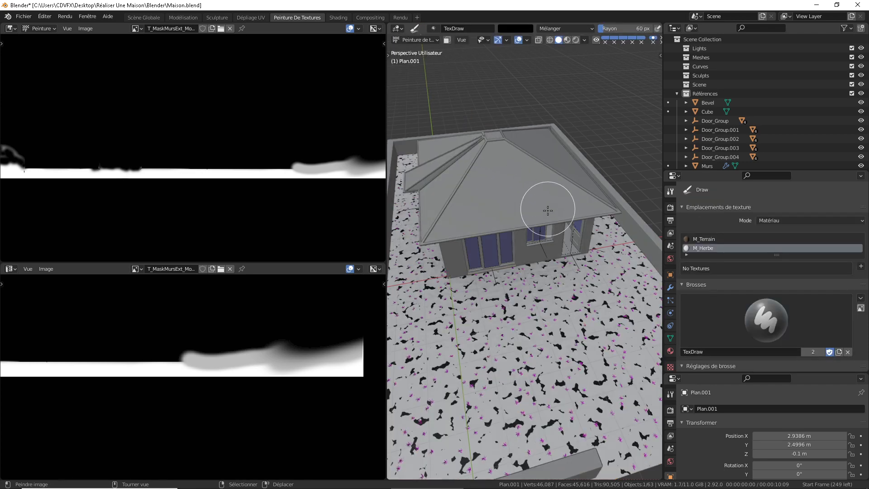
# Step: Examine the ground plane around the house, including the strip outside the perimeter wall
pyautogui.moveTo(571, 332); pyautogui.dragTo(683, 257, button='middle')
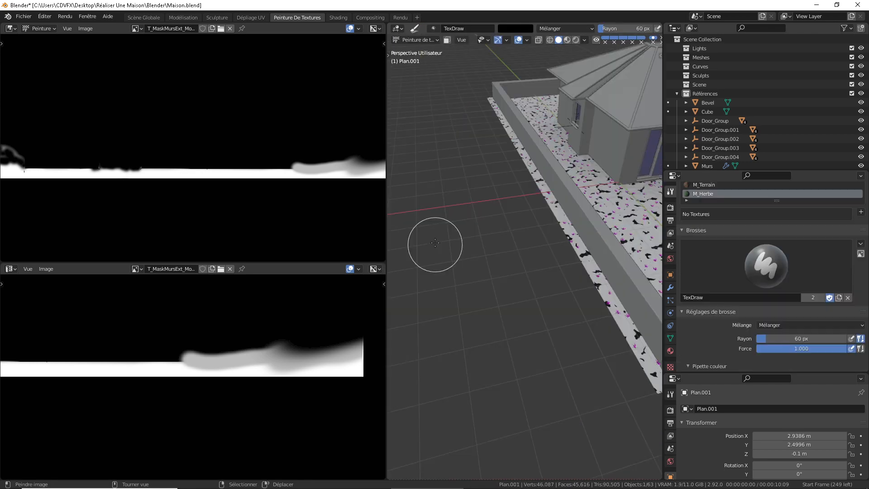
pyautogui.scroll(3, 435, 244)
pyautogui.moveTo(476, 229); pyautogui.dragTo(432, 243, button='middle')
pyautogui.scroll(2, 469, 249)
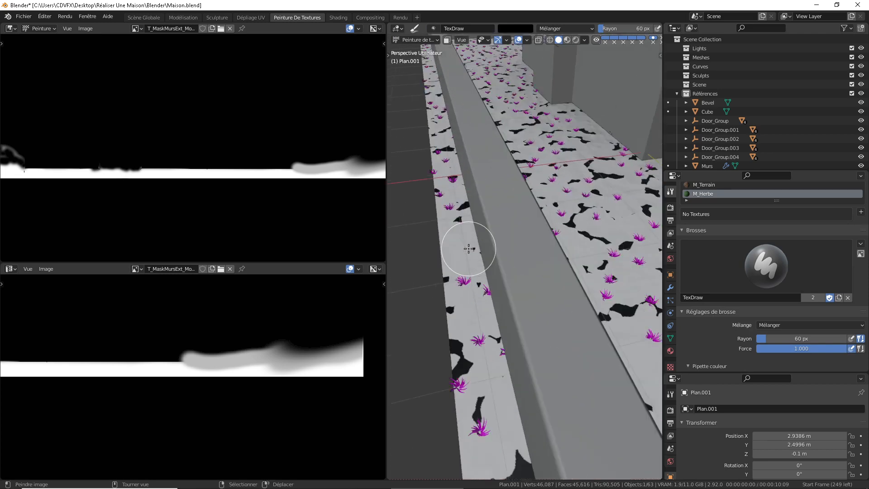
pyautogui.scroll(-8, 469, 249)
pyautogui.keyDown('shift'); pyautogui.moveTo(554, 254); pyautogui.dragTo(490, 270, button='middle'); pyautogui.keyUp('shift')
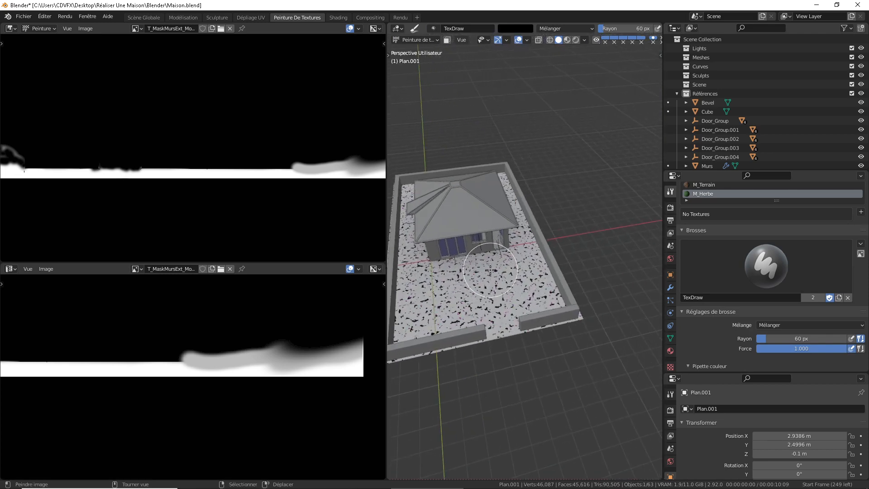
pyautogui.scroll(1, 769, 297)
# Step: Start a new image for the T_Herbe_Masque texture and name it T_Herbe_Masque
pyautogui.click(671, 367)
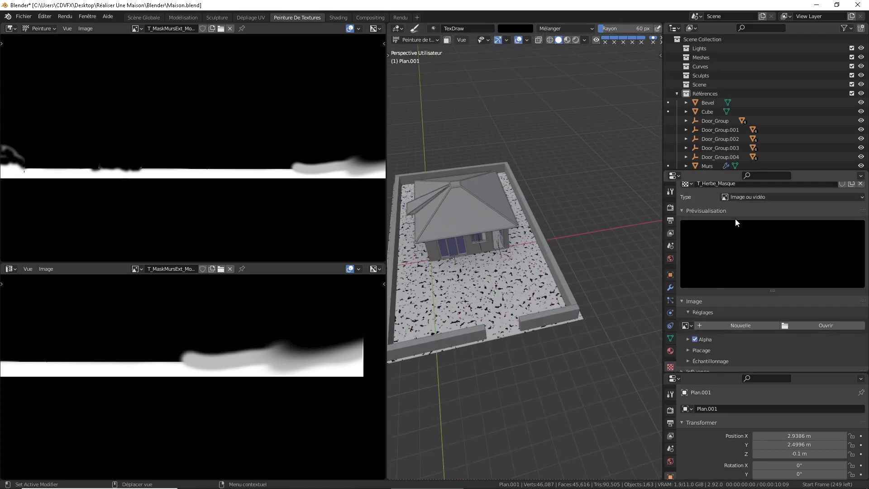
pyautogui.scroll(2, 742, 213)
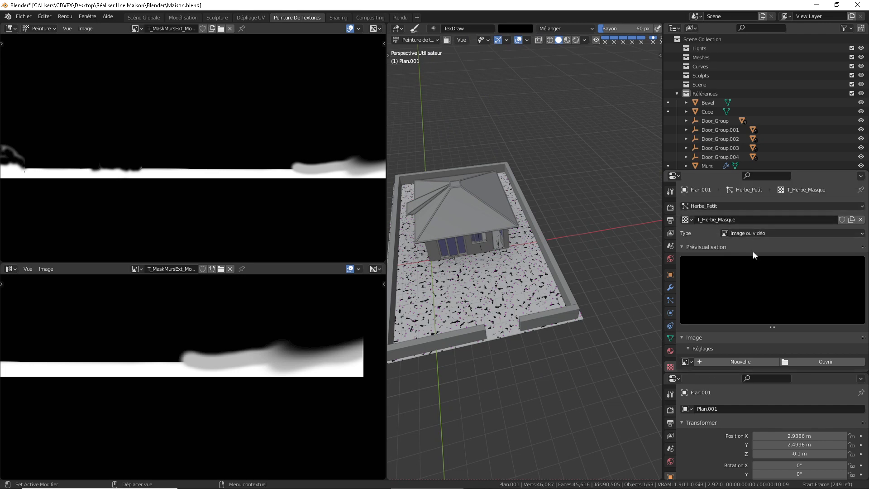
pyautogui.click(752, 360)
pyautogui.click(772, 377)
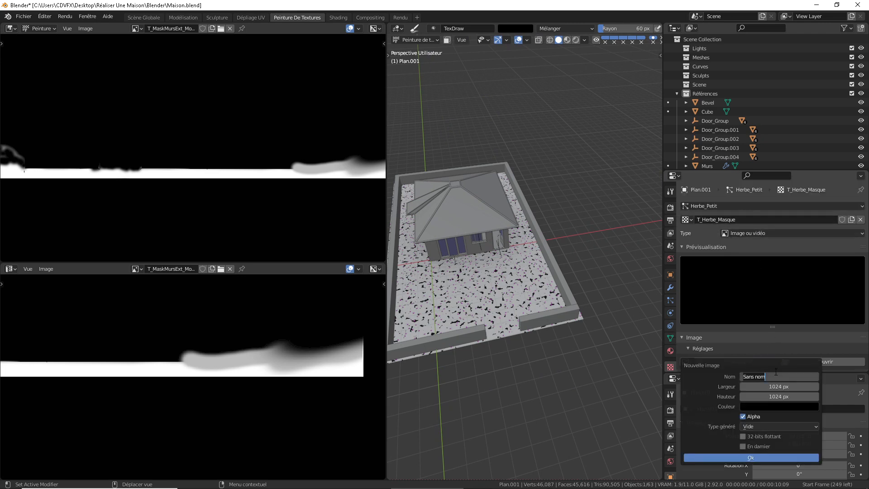
pyautogui.write('T_Herbe_Masqu')
pyautogui.write('erbe_Masqu')
pyautogui.press('Return')
# Step: Set the new image's width and height to 2048 px and create it
pyautogui.click(785, 386)
pyautogui.write('204')
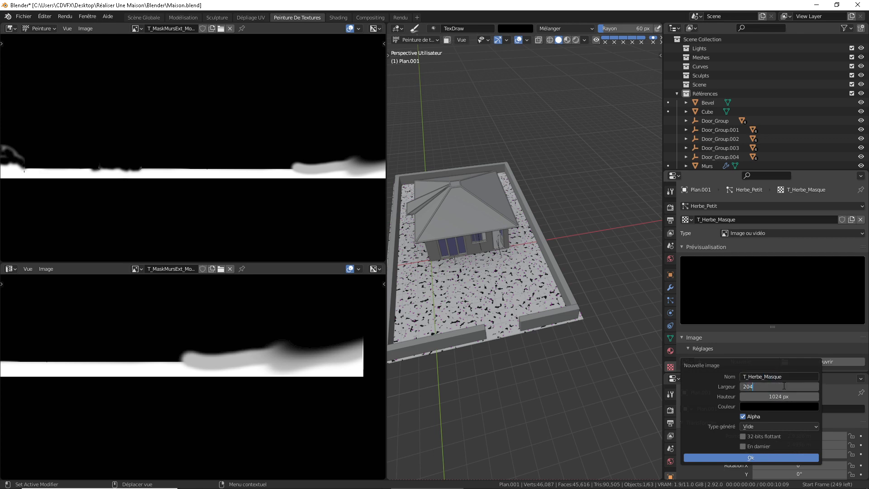
pyautogui.write('8')
pyautogui.press('Return')
pyautogui.click(784, 396)
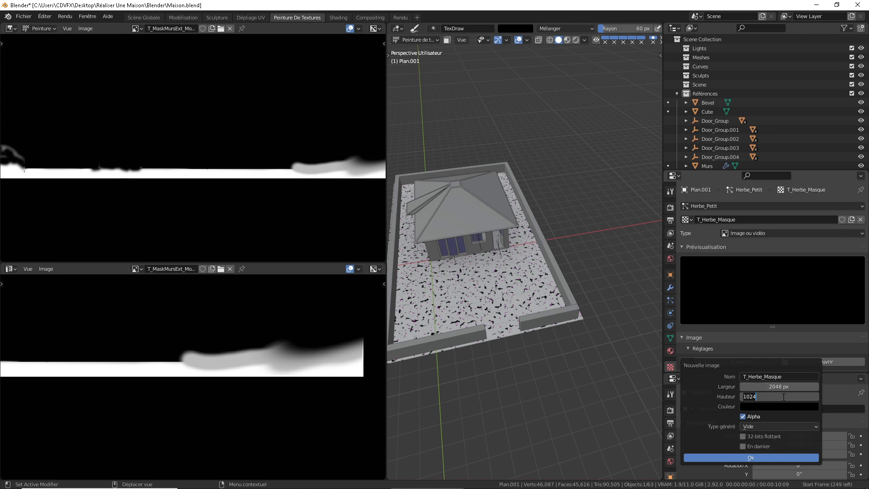
pyautogui.write('2048')
pyautogui.press('Return')
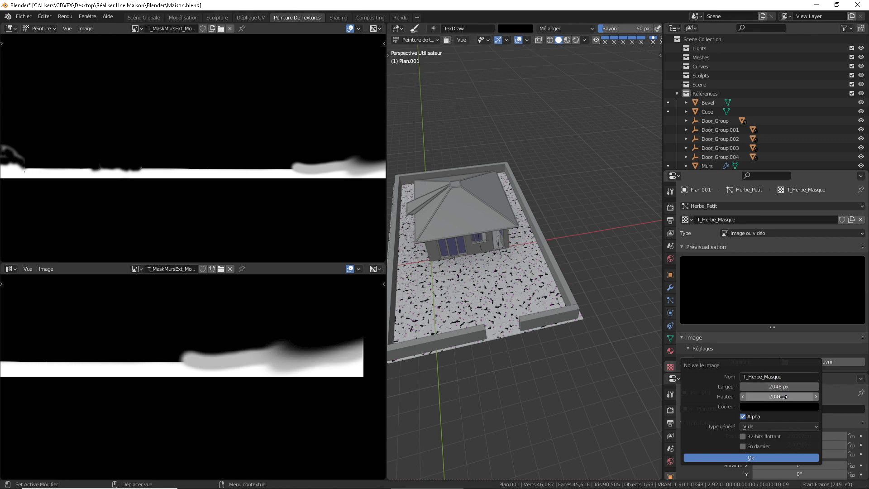
pyautogui.click(781, 457)
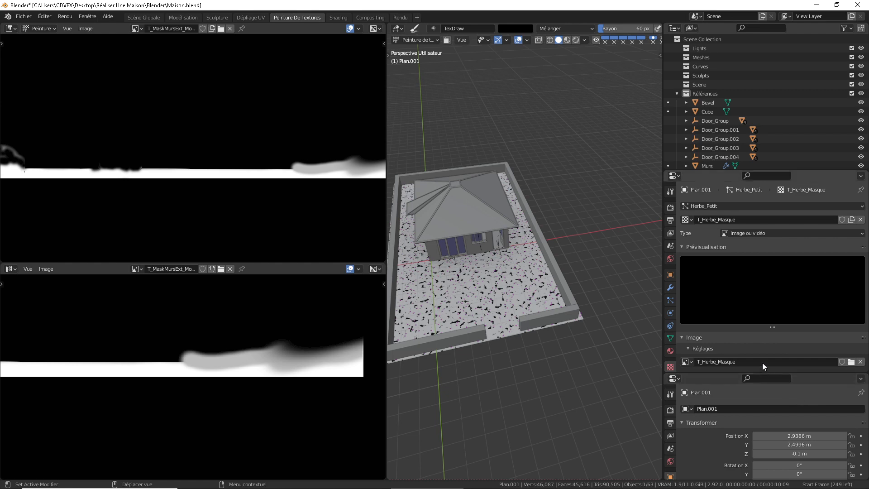
pyautogui.scroll(-5, 763, 362)
pyautogui.click(758, 330)
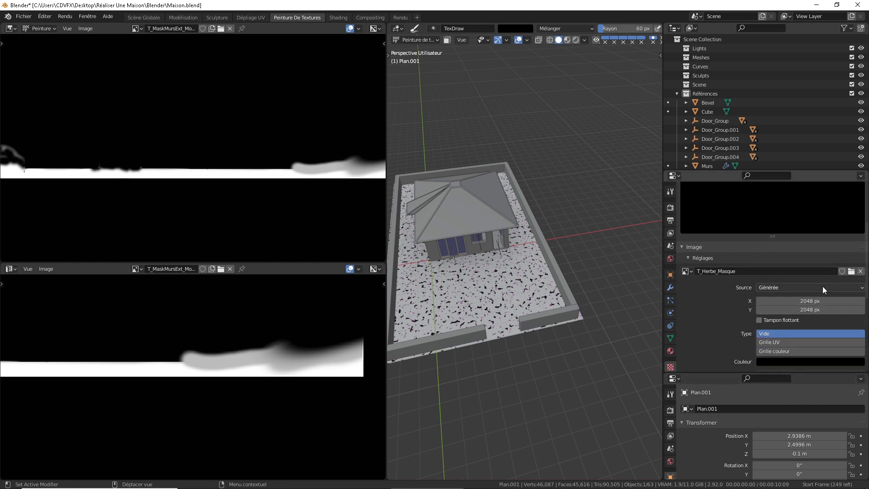
pyautogui.click(806, 292)
pyautogui.click(803, 285)
pyautogui.scroll(-4, 801, 323)
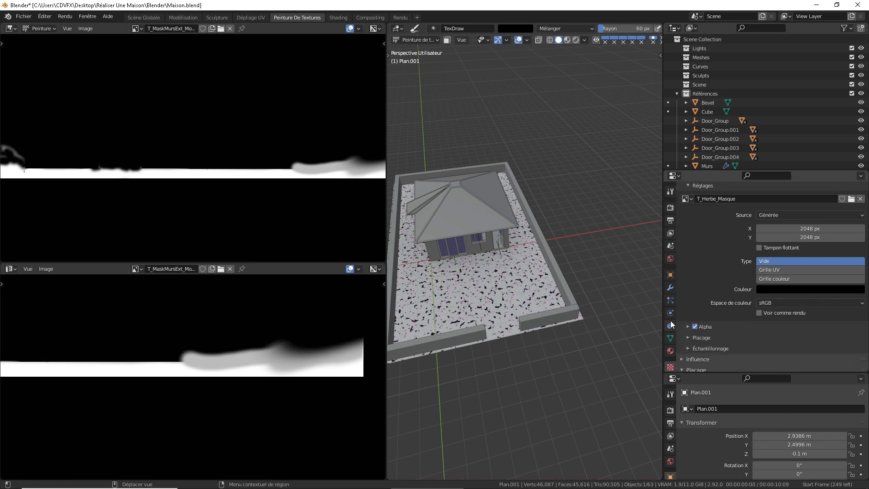
pyautogui.scroll(2, 690, 273)
# Step: Set the paint slot mode to single image (Image unique) and choose T_Herbe_Masque as the image to paint
pyautogui.click(671, 191)
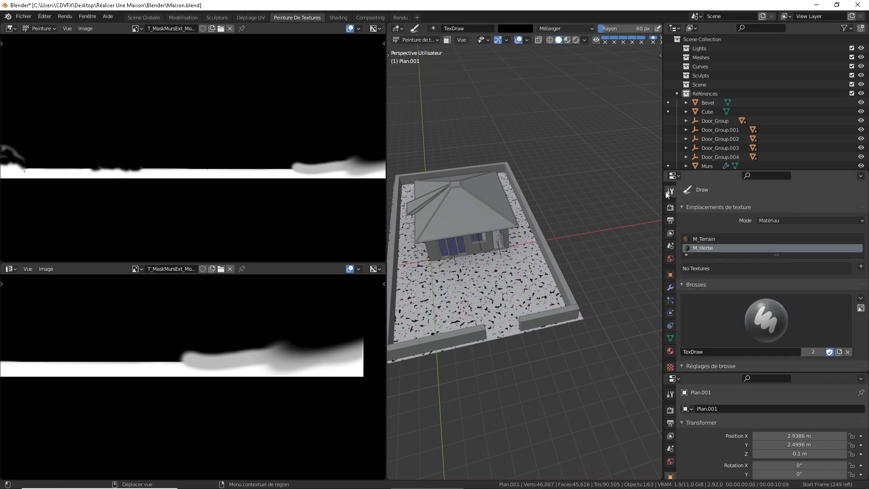
pyautogui.click(802, 221)
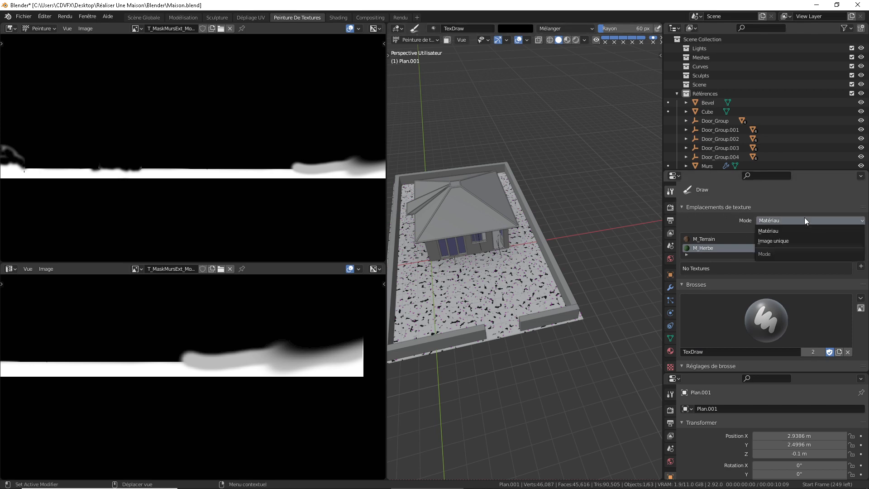
pyautogui.click(784, 241)
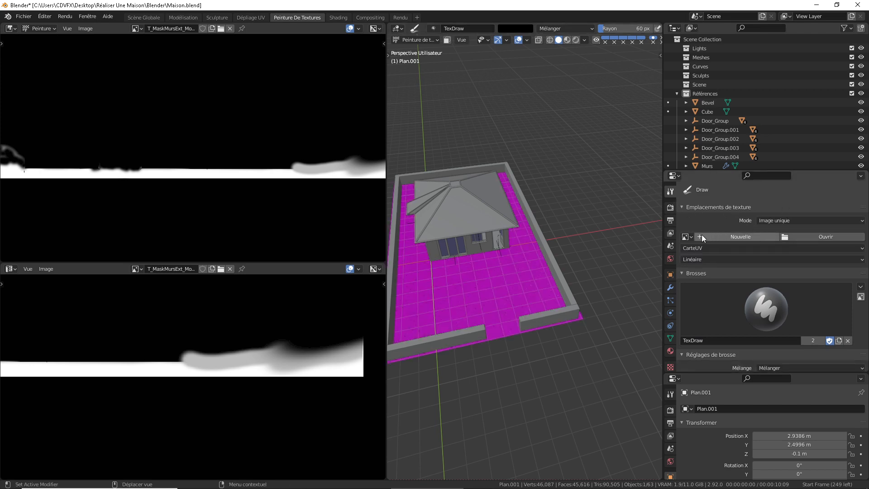
pyautogui.click(687, 237)
pyautogui.scroll(-15, 735, 294)
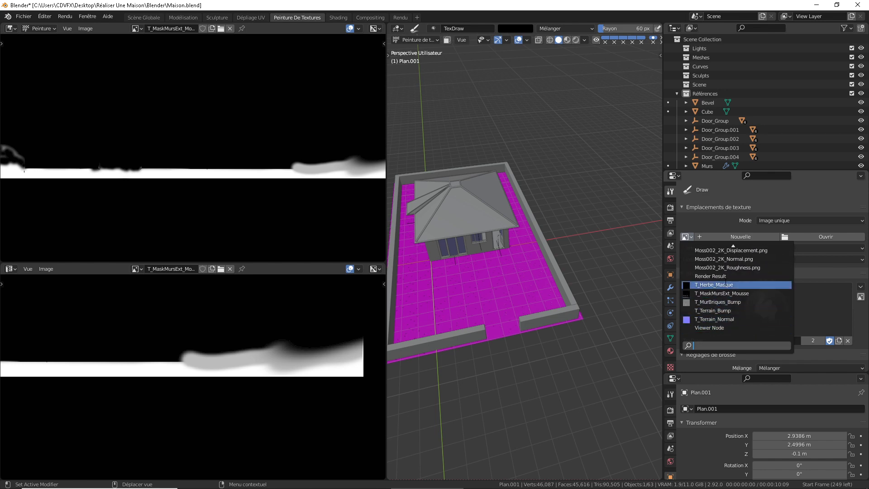
pyautogui.click(734, 285)
# Step: Increase the Herbe_Petit particle emission number to 10000 and finally to 100000
pyautogui.moveTo(464, 277)
pyautogui.keyDown('shift'); pyautogui.mouseDown(button='middle')
pyautogui.moveTo(515, 277)
pyautogui.moveTo(520, 288)
pyautogui.moveTo(512, 281)
pyautogui.moveTo(530, 256)
pyautogui.mouseUp(button='middle'); pyautogui.keyUp('shift')
pyautogui.scroll(3, 518, 284)
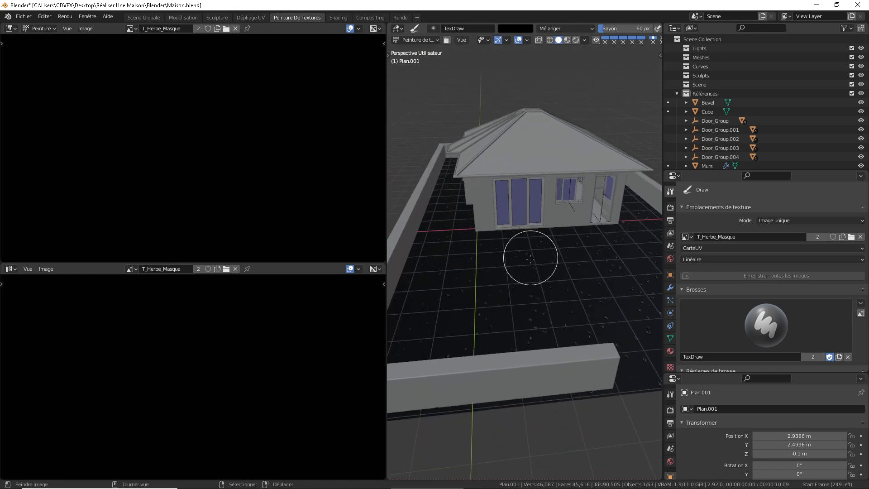
pyautogui.scroll(4, 529, 260)
pyautogui.scroll(-3, 509, 363)
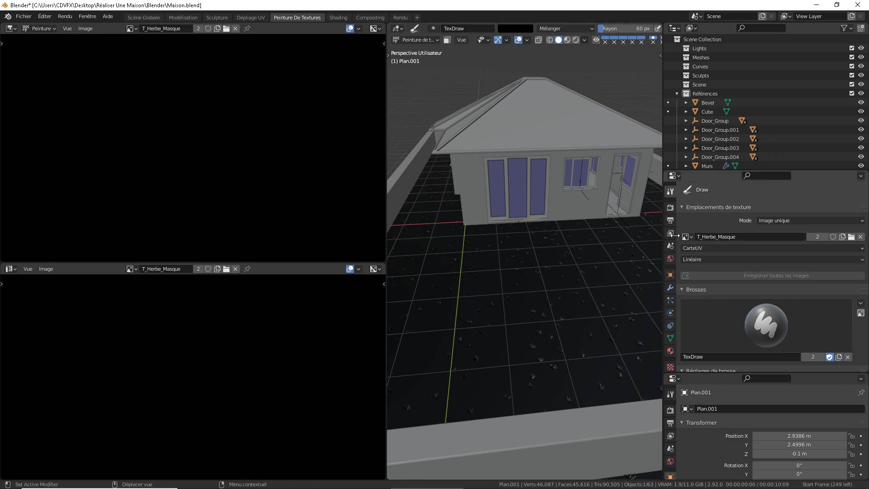
pyautogui.click(670, 301)
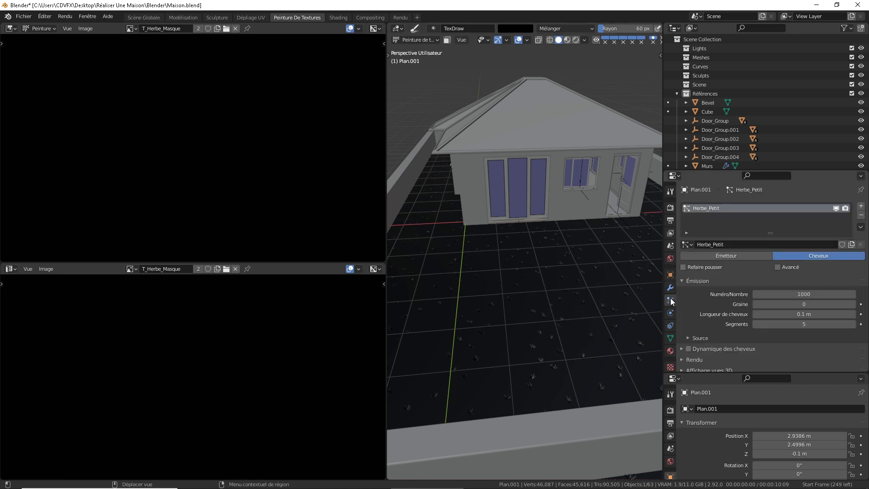
pyautogui.click(805, 292)
pyautogui.write('10000')
pyautogui.press('Return')
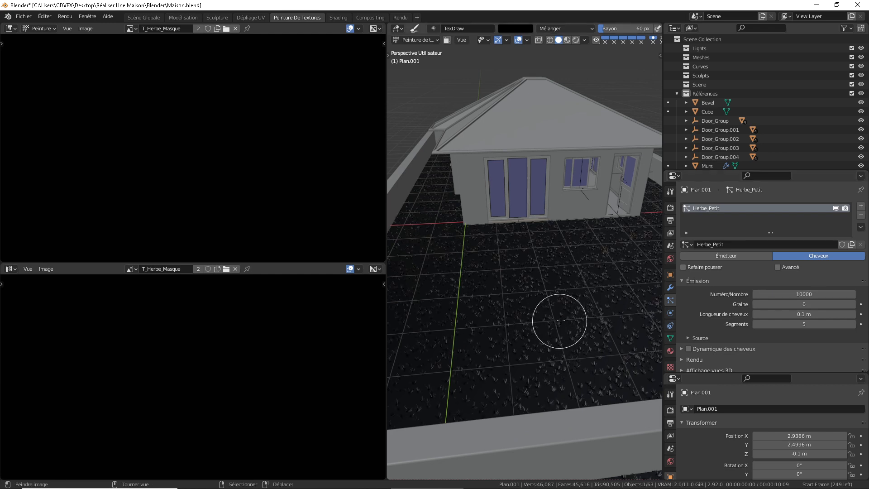
pyautogui.scroll(2, 569, 304)
pyautogui.click(816, 297)
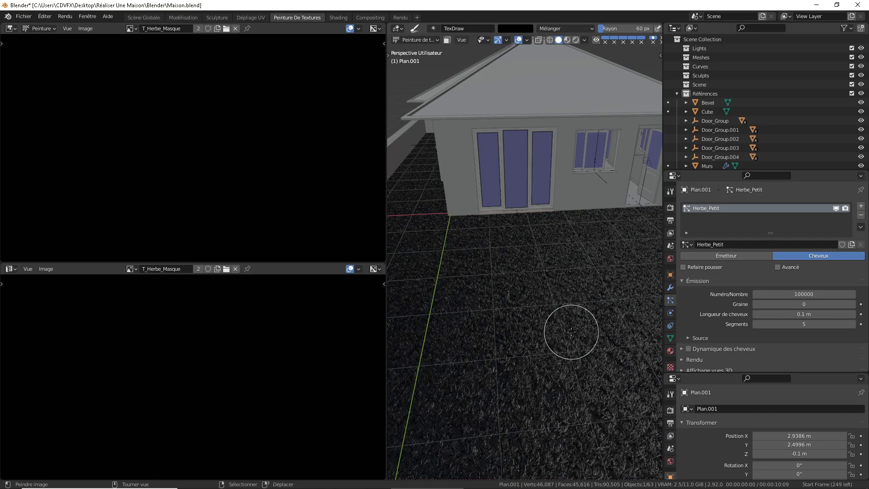
# Step: Examine the dense grass in front of the house and the whole T_Herbe_Masque image
pyautogui.scroll(-3, 563, 330)
pyautogui.moveTo(563, 330); pyautogui.dragTo(521, 299, button='middle')
pyautogui.scroll(3, 536, 311)
pyautogui.scroll(3, 460, 229)
pyautogui.scroll(-2, 297, 196)
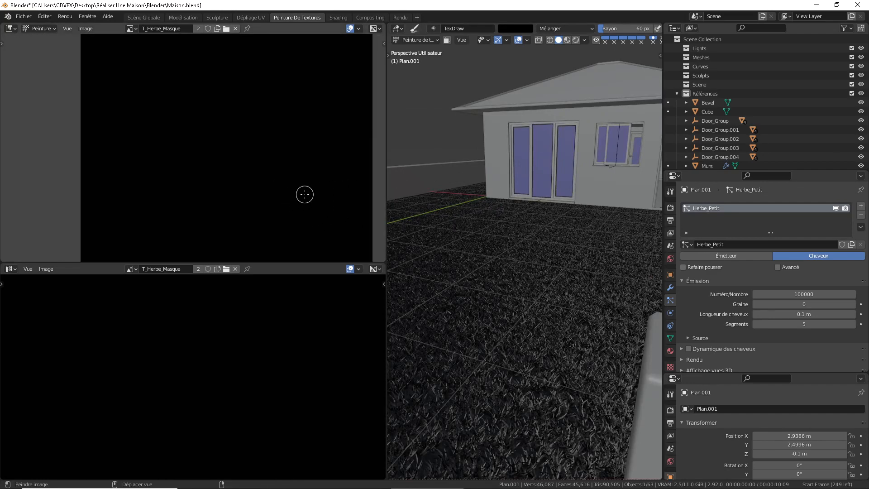
pyautogui.scroll(-1, 304, 194)
pyautogui.scroll(-1, 279, 204)
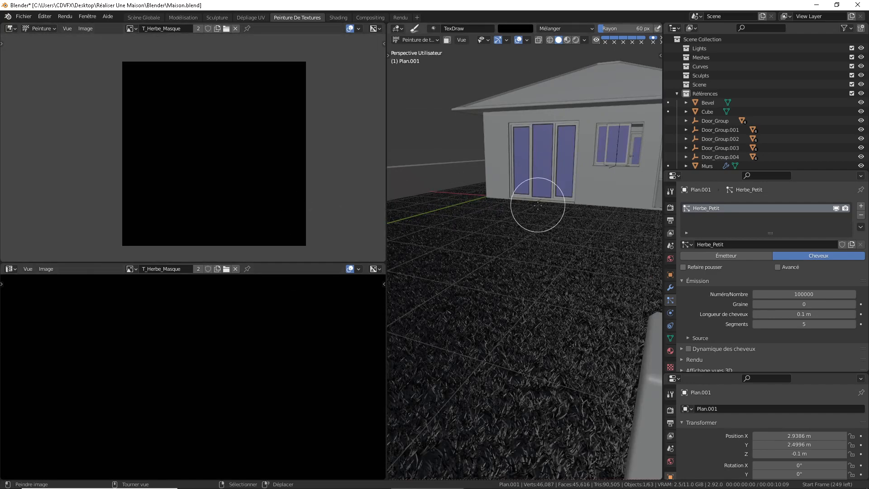
pyautogui.scroll(-3, 538, 205)
# Step: Set the TexDraw brush colour to pure white, keeping the Mélanger blending mode
pyautogui.click(569, 28)
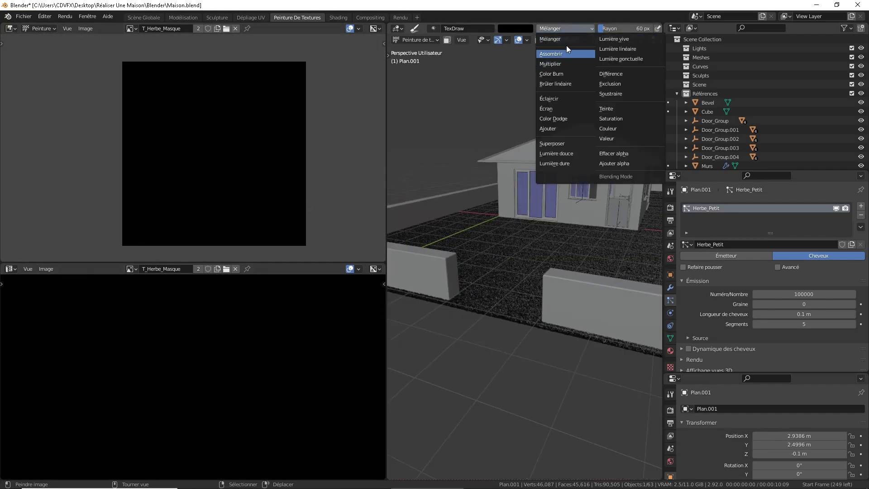
pyautogui.click(523, 28)
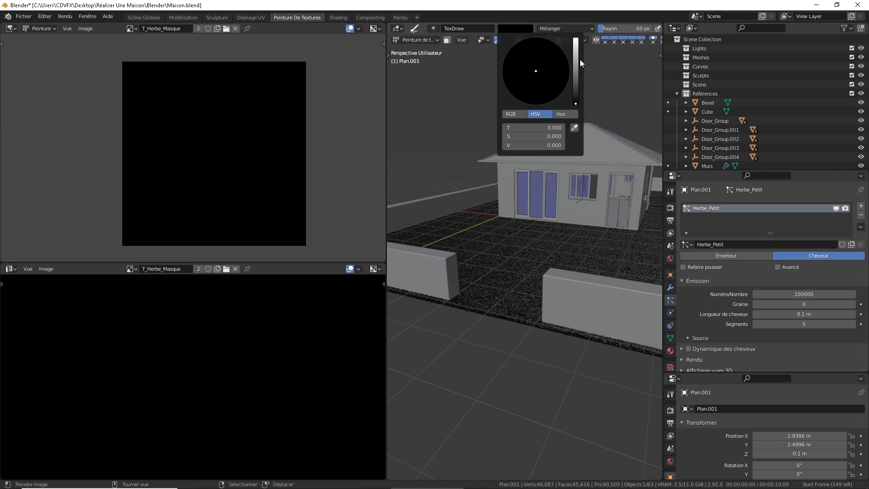
pyautogui.moveTo(578, 60); pyautogui.dragTo(577, 36)
# Step: Paint the ground strip white outside the front wall section beside the gate and along the full adjoining long side wall
pyautogui.moveTo(488, 284)
pyautogui.mouseDown(button='middle')
pyautogui.moveTo(525, 325)
pyautogui.moveTo(528, 262)
pyautogui.mouseUp(button='middle')
pyautogui.moveTo(528, 262); pyautogui.dragTo(653, 260)
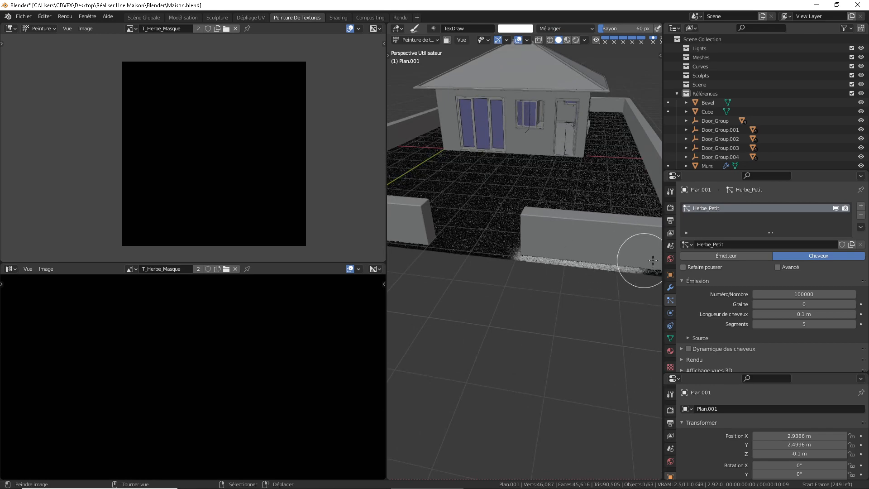
pyautogui.moveTo(563, 278); pyautogui.dragTo(485, 287, button='middle')
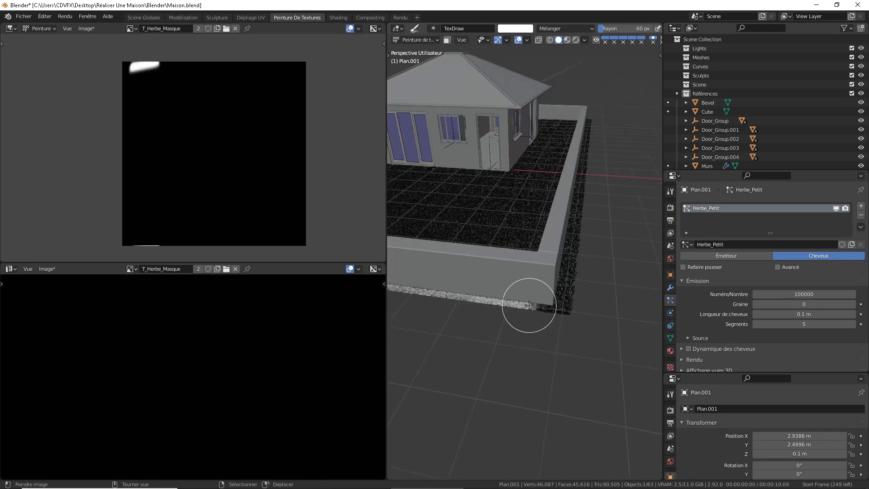
pyautogui.moveTo(529, 306)
pyautogui.mouseDown()
pyautogui.moveTo(558, 306)
pyautogui.moveTo(582, 221)
pyautogui.mouseUp()
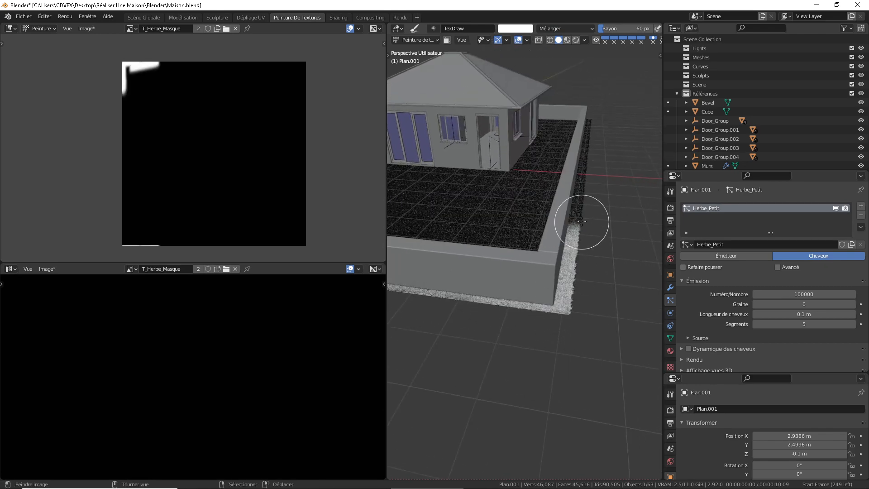
pyautogui.moveTo(582, 222)
pyautogui.mouseDown(button='middle')
pyautogui.moveTo(520, 272)
pyautogui.moveTo(437, 300)
pyautogui.moveTo(476, 301)
pyautogui.mouseUp(button='middle')
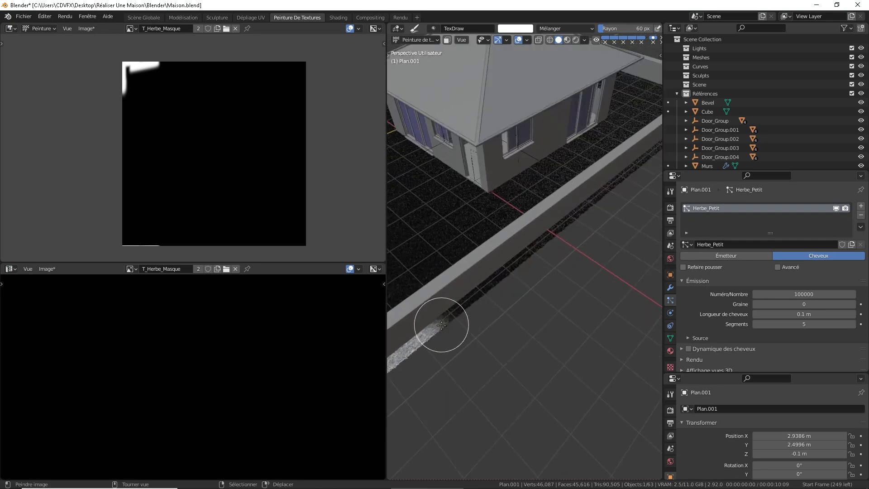
pyautogui.moveTo(441, 326); pyautogui.dragTo(481, 295)
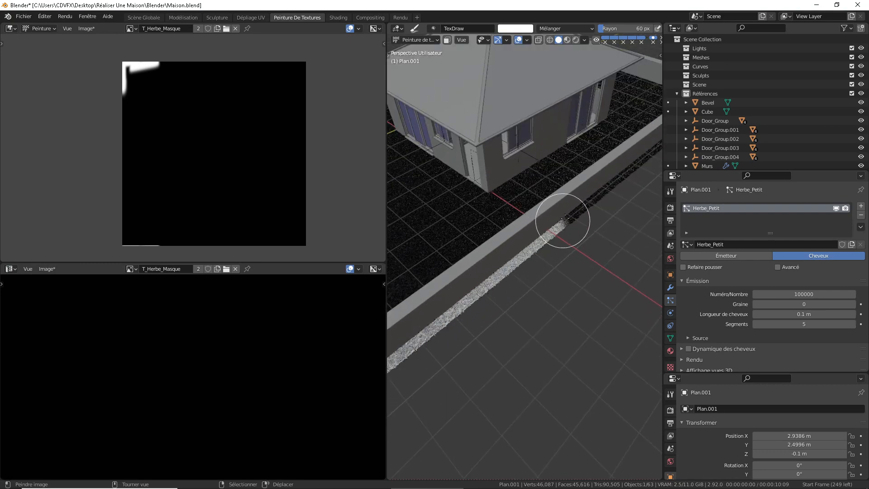
pyautogui.moveTo(592, 198); pyautogui.dragTo(494, 322, button='middle')
pyautogui.moveTo(480, 329); pyautogui.dragTo(510, 305)
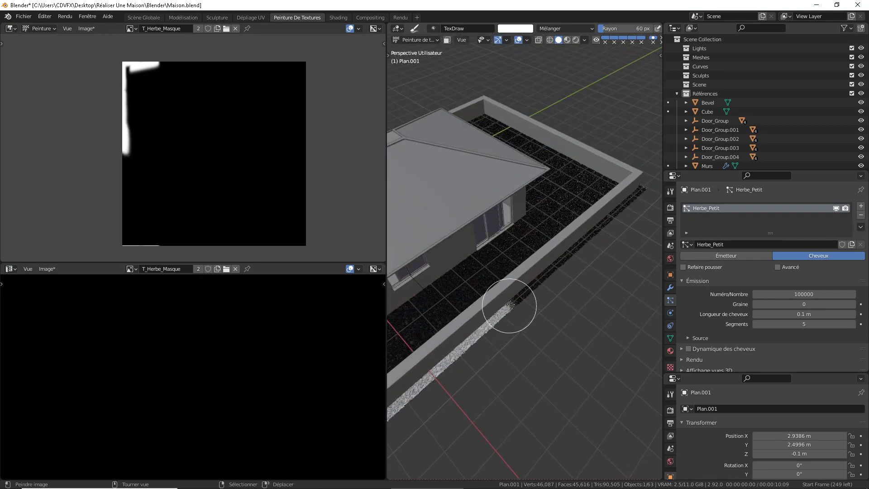
pyautogui.moveTo(614, 207); pyautogui.dragTo(628, 184)
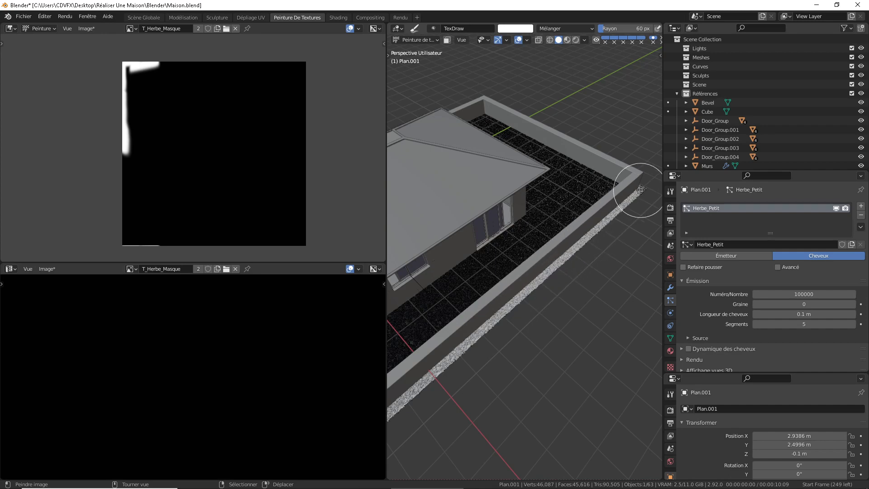
# Step: Paint the ground strip white outside the rear boundary wall and along the opposite long side wall up to the front corner
pyautogui.moveTo(628, 184)
pyautogui.mouseDown(button='middle')
pyautogui.moveTo(381, 258)
pyautogui.moveTo(416, 290)
pyautogui.mouseUp(button='middle')
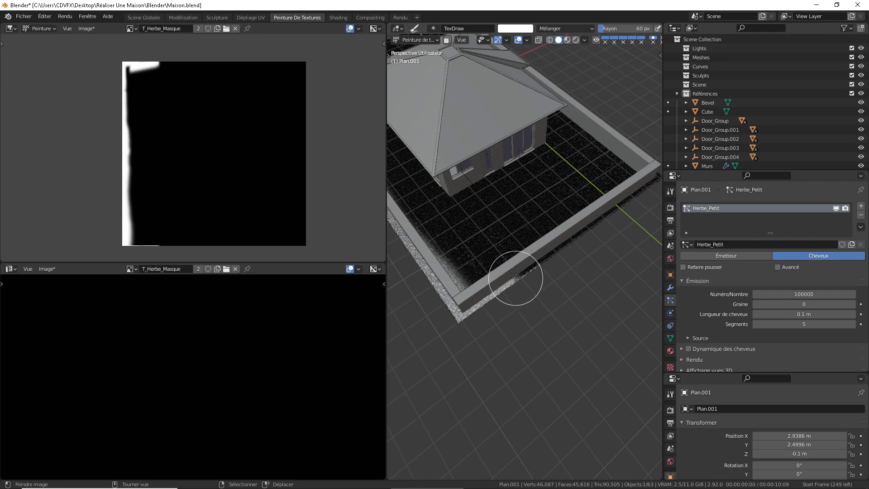
pyautogui.moveTo(606, 221); pyautogui.dragTo(643, 181)
pyautogui.moveTo(642, 181); pyautogui.dragTo(393, 305, button='middle')
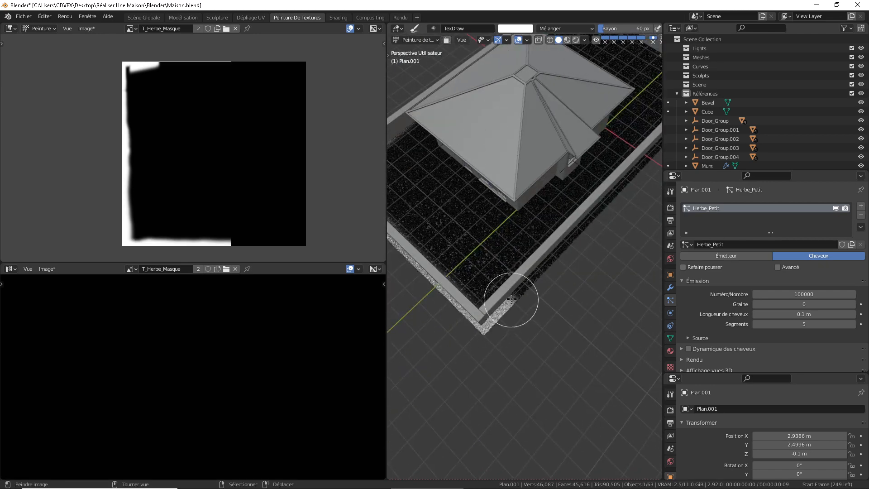
pyautogui.moveTo(575, 249); pyautogui.dragTo(602, 219)
pyautogui.moveTo(602, 219); pyautogui.dragTo(481, 355, button='middle')
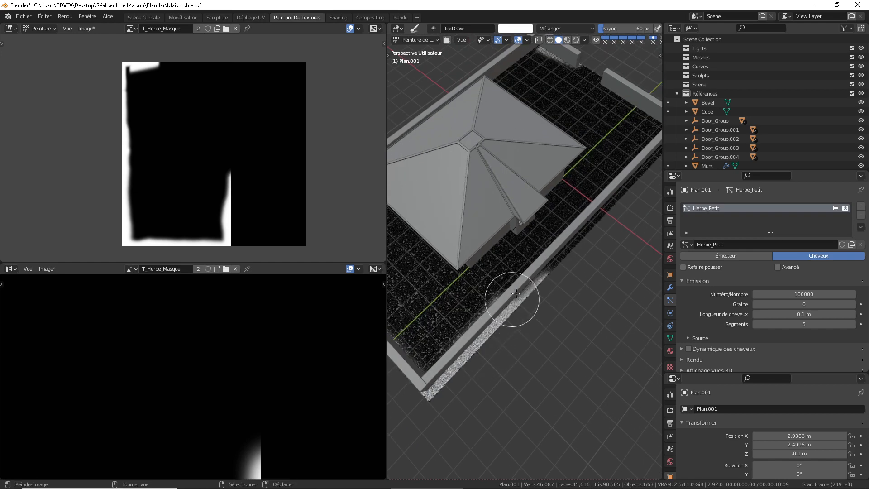
pyautogui.moveTo(589, 249); pyautogui.dragTo(597, 241)
pyautogui.keyDown('shift'); pyautogui.moveTo(524, 271); pyautogui.dragTo(476, 326, button='middle'); pyautogui.keyUp('shift')
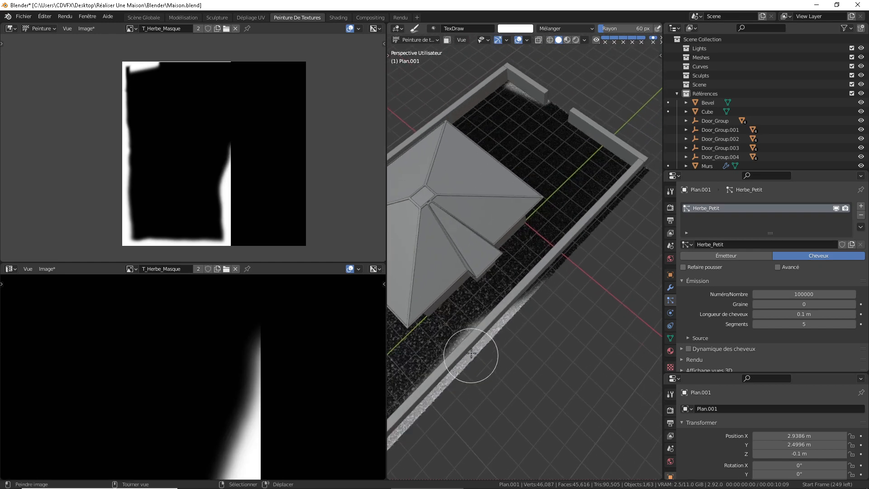
pyautogui.moveTo(471, 355); pyautogui.dragTo(531, 290)
pyautogui.keyDown('shift'); pyautogui.moveTo(583, 259); pyautogui.dragTo(524, 346, button='middle'); pyautogui.keyUp('shift')
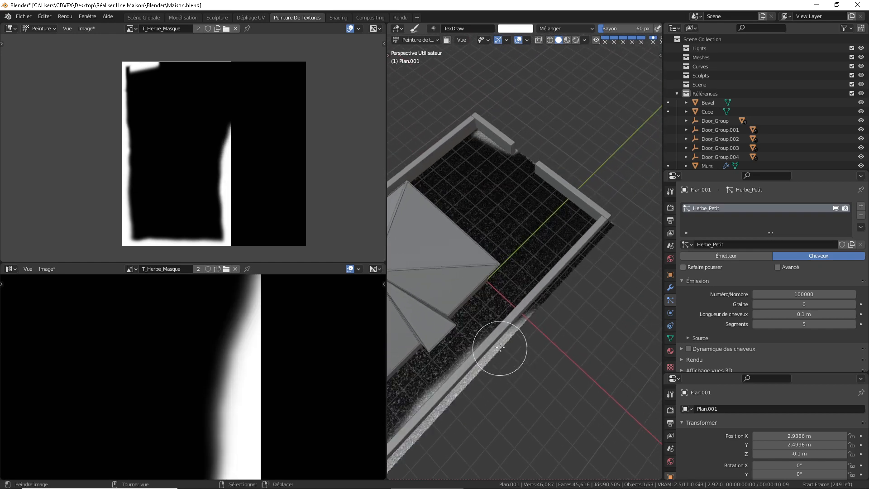
pyautogui.keyDown('shift'); pyautogui.moveTo(577, 268); pyautogui.dragTo(496, 375, button='middle'); pyautogui.keyUp('shift')
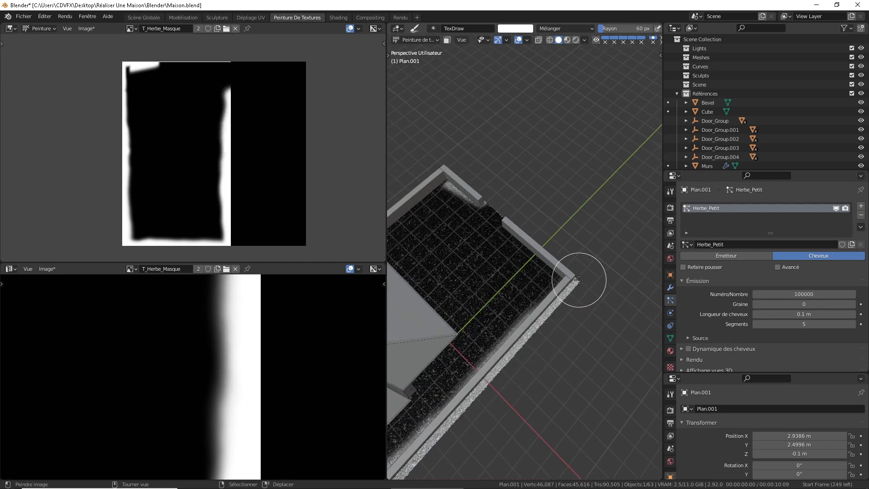
pyautogui.moveTo(580, 280); pyautogui.dragTo(564, 304)
# Step: Paint the remaining strip along the front wall white, plus a curved path from the gate opening to the front door
pyautogui.moveTo(563, 305)
pyautogui.mouseDown(button='middle')
pyautogui.moveTo(468, 334)
pyautogui.moveTo(447, 290)
pyautogui.mouseUp(button='middle')
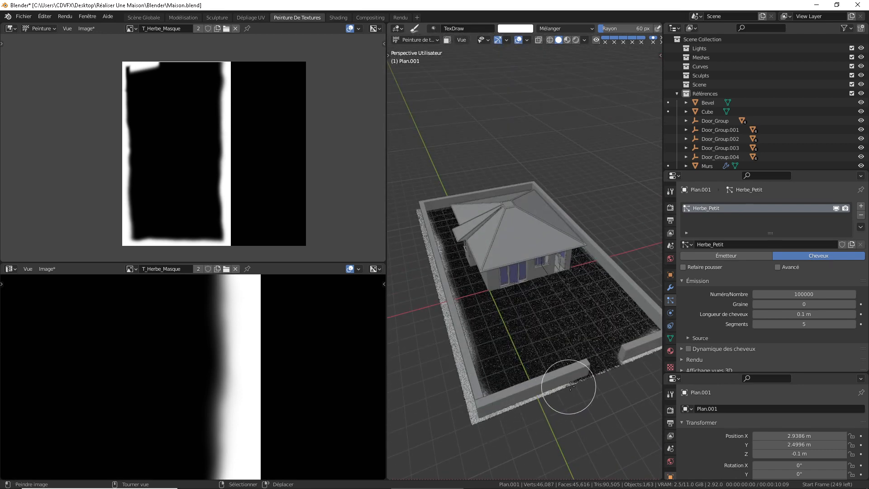
pyautogui.moveTo(584, 378); pyautogui.dragTo(617, 361)
pyautogui.moveTo(617, 361); pyautogui.dragTo(531, 404, button='middle')
pyautogui.moveTo(573, 287); pyautogui.dragTo(571, 290)
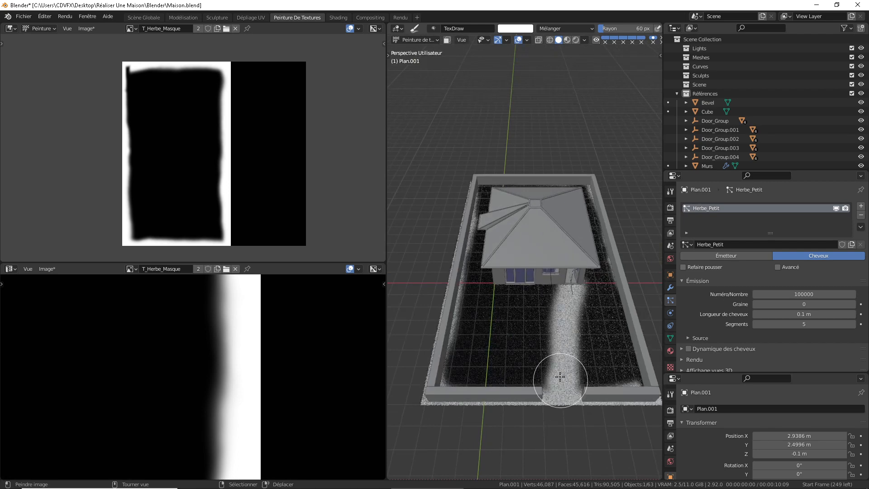
# Step: Reduce the brush radius to 32 px and paint white the passage between the door-side end of the house and the boundary wall
pyautogui.moveTo(574, 289); pyautogui.dragTo(545, 343, button='middle')
pyautogui.press('f')
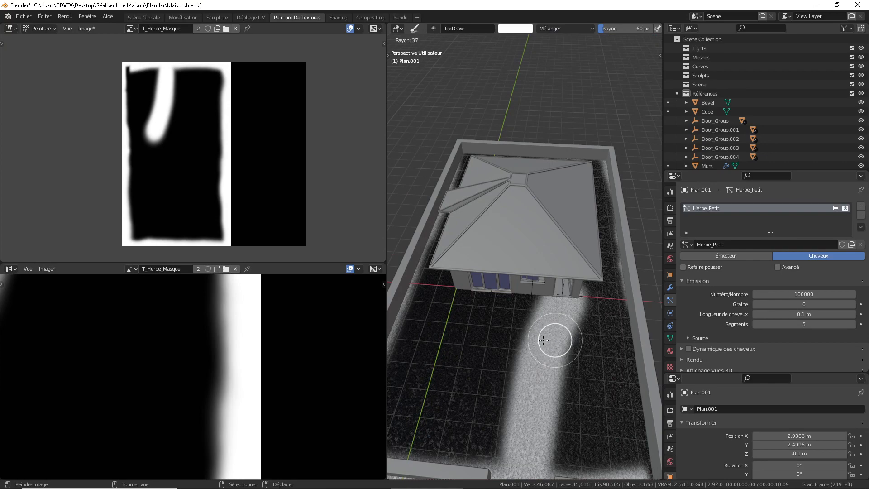
pyautogui.click(543, 340)
pyautogui.moveTo(552, 335); pyautogui.dragTo(554, 374, button='middle')
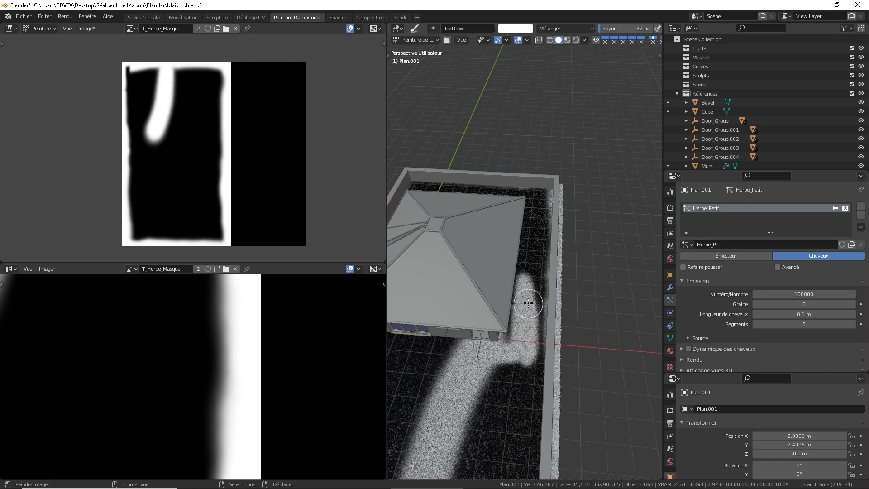
pyautogui.moveTo(523, 339)
pyautogui.mouseDown()
pyautogui.moveTo(528, 272)
pyautogui.moveTo(528, 311)
pyautogui.moveTo(553, 388)
pyautogui.moveTo(554, 279)
pyautogui.mouseUp()
pyautogui.scroll(3, 536, 326)
pyautogui.scroll(1, 536, 326)
pyautogui.moveTo(554, 321)
pyautogui.mouseDown()
pyautogui.moveTo(549, 243)
pyautogui.moveTo(557, 256)
pyautogui.moveTo(559, 171)
pyautogui.moveTo(557, 196)
pyautogui.mouseUp()
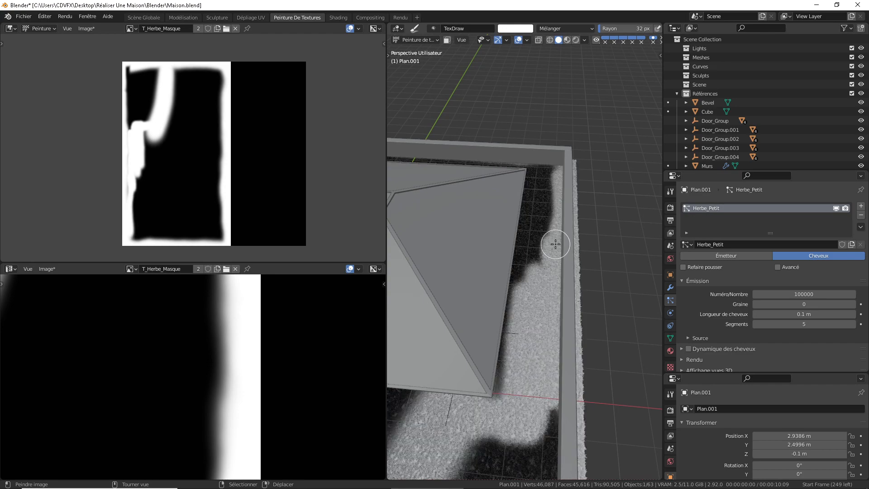
pyautogui.moveTo(555, 244)
pyautogui.mouseDown(button='middle')
pyautogui.moveTo(541, 247)
pyautogui.moveTo(578, 300)
pyautogui.moveTo(600, 361)
pyautogui.moveTo(471, 246)
pyautogui.moveTo(457, 319)
pyautogui.moveTo(493, 367)
pyautogui.moveTo(475, 393)
pyautogui.mouseUp(button='middle')
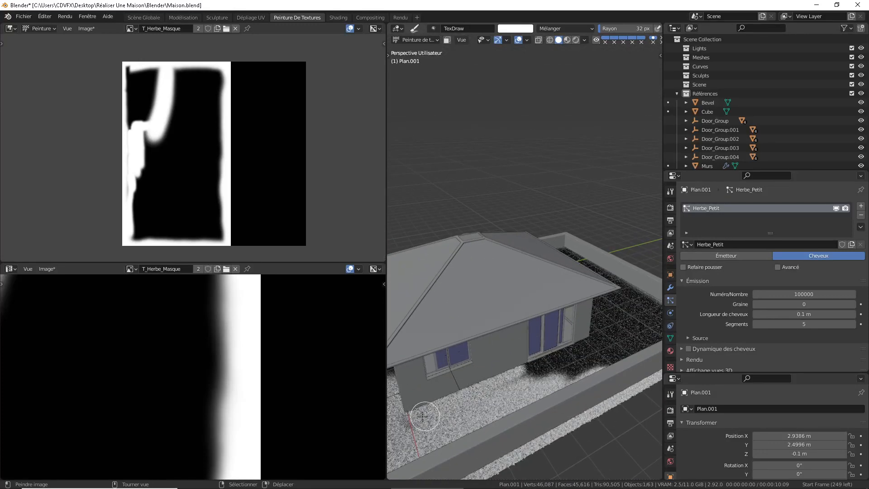
pyautogui.moveTo(509, 368)
pyautogui.mouseDown()
pyautogui.moveTo(577, 344)
pyautogui.moveTo(571, 371)
pyautogui.moveTo(592, 360)
pyautogui.mouseUp()
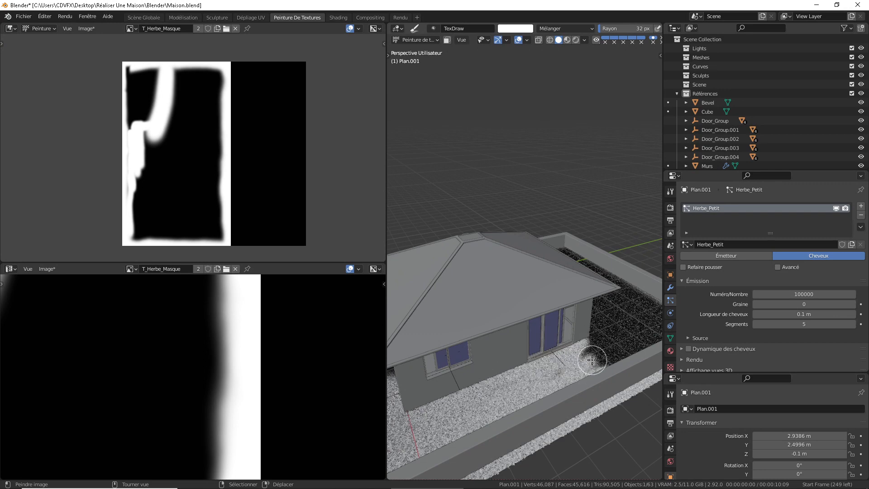
# Step: Outline a wide terrace area behind the house in white and fill its interior up to the rear facade
pyautogui.moveTo(566, 370); pyautogui.dragTo(515, 289, button='middle')
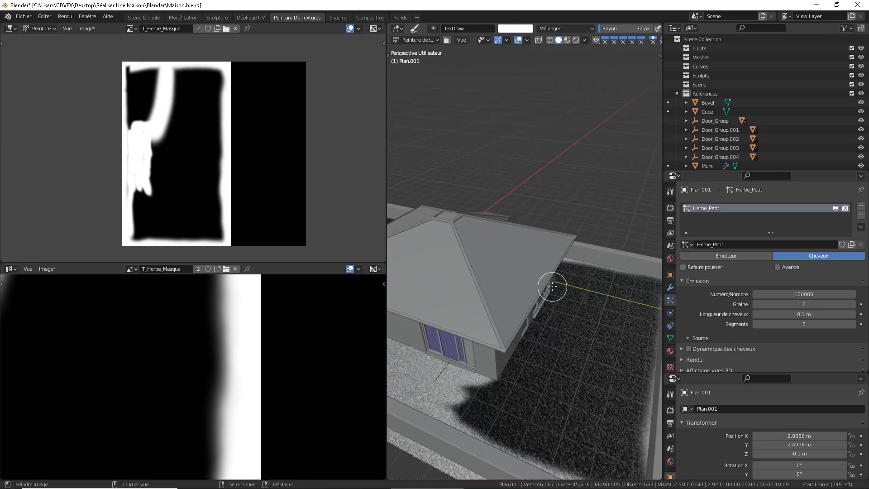
pyautogui.moveTo(553, 286)
pyautogui.mouseDown()
pyautogui.moveTo(600, 303)
pyautogui.moveTo(611, 331)
pyautogui.moveTo(600, 385)
pyautogui.moveTo(580, 419)
pyautogui.moveTo(529, 418)
pyautogui.moveTo(496, 390)
pyautogui.moveTo(544, 307)
pyautogui.moveTo(548, 317)
pyautogui.moveTo(525, 358)
pyautogui.moveTo(498, 383)
pyautogui.moveTo(475, 388)
pyautogui.moveTo(476, 417)
pyautogui.moveTo(502, 433)
pyautogui.moveTo(482, 434)
pyautogui.moveTo(560, 464)
pyautogui.moveTo(586, 403)
pyautogui.moveTo(567, 466)
pyautogui.mouseUp()
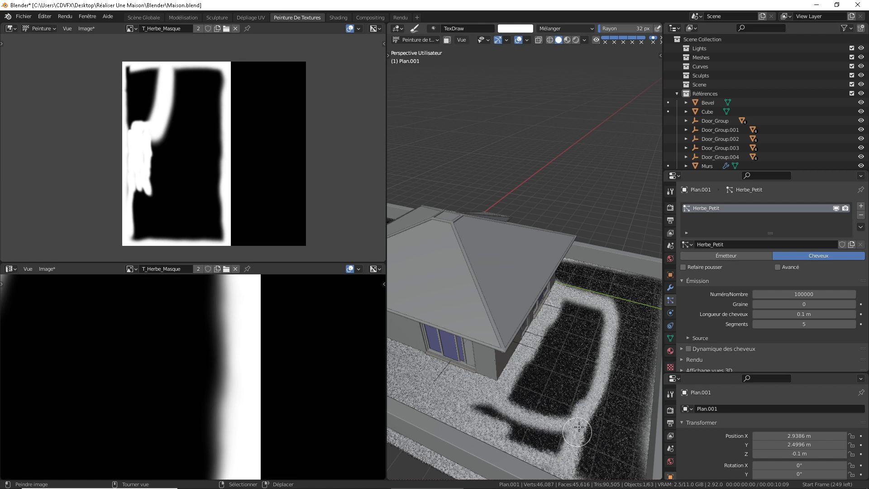
pyautogui.moveTo(579, 427)
pyautogui.mouseDown()
pyautogui.moveTo(595, 374)
pyautogui.moveTo(579, 463)
pyautogui.mouseUp()
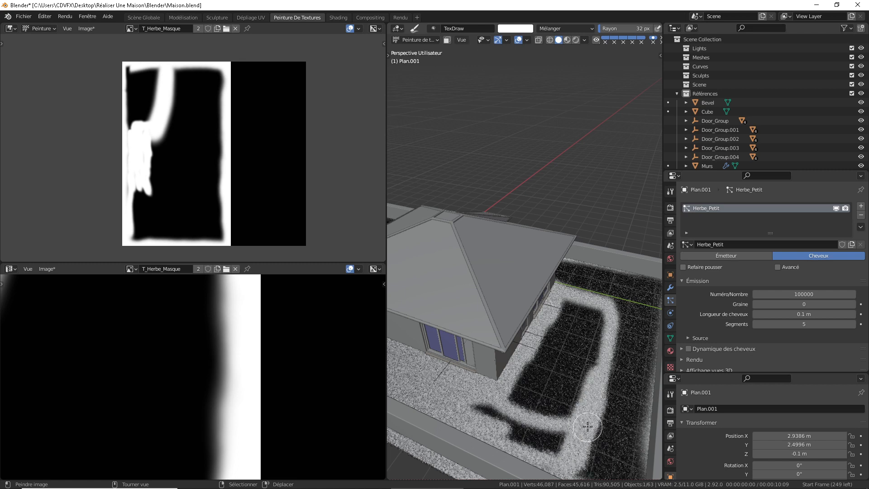
pyautogui.moveTo(601, 378); pyautogui.dragTo(610, 332)
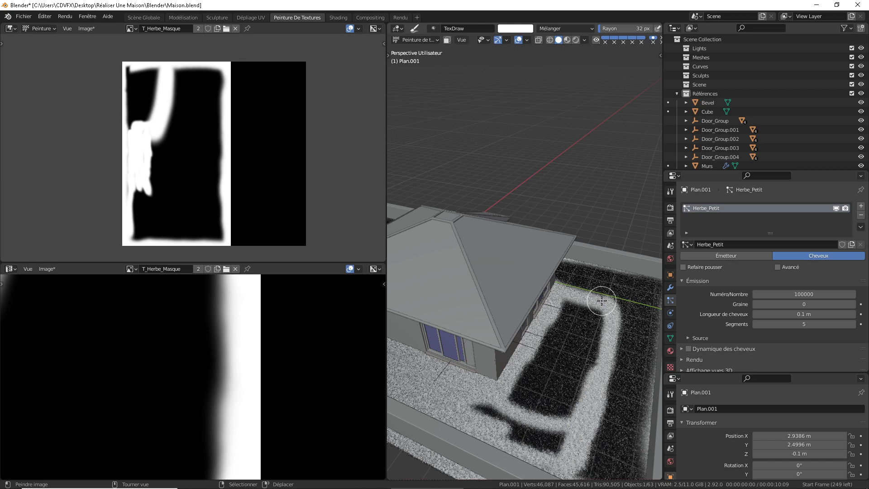
pyautogui.moveTo(602, 300)
pyautogui.mouseDown()
pyautogui.moveTo(566, 301)
pyautogui.moveTo(509, 428)
pyautogui.moveTo(519, 378)
pyautogui.moveTo(480, 403)
pyautogui.moveTo(528, 421)
pyautogui.moveTo(525, 442)
pyautogui.moveTo(559, 444)
pyautogui.moveTo(521, 439)
pyautogui.moveTo(600, 322)
pyautogui.moveTo(563, 344)
pyautogui.moveTo(544, 428)
pyautogui.moveTo(573, 307)
pyautogui.moveTo(552, 391)
pyautogui.moveTo(584, 317)
pyautogui.moveTo(557, 407)
pyautogui.moveTo(541, 403)
pyautogui.mouseUp()
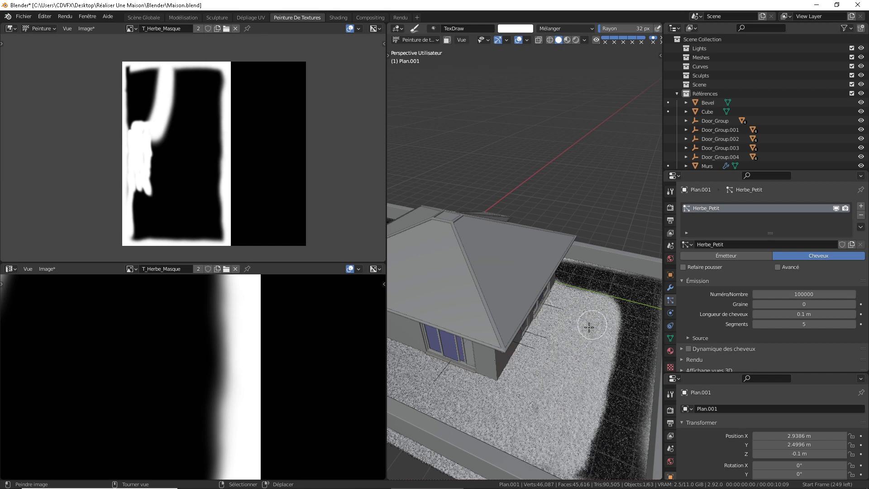
# Step: Paint a white strip along the foot of the front facade, from the entrance path past the windows to the far corner
pyautogui.moveTo(435, 376)
pyautogui.mouseDown(button='middle')
pyautogui.moveTo(516, 378)
pyautogui.moveTo(505, 317)
pyautogui.mouseUp(button='middle')
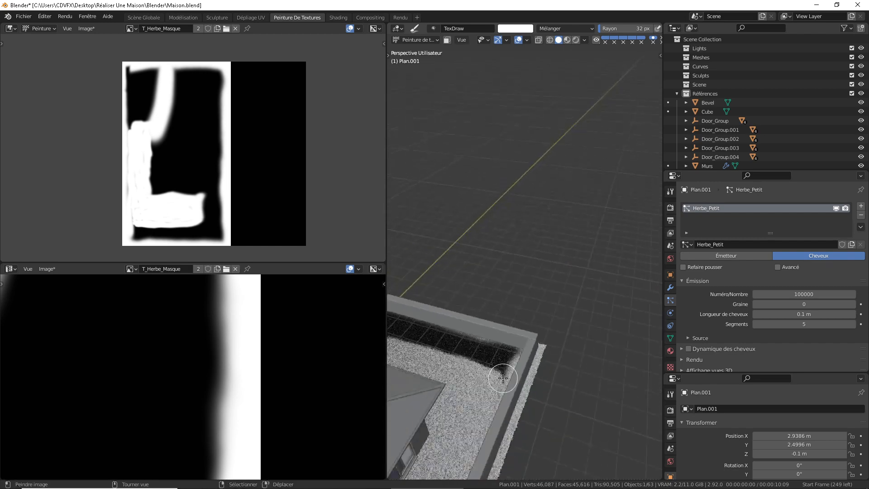
pyautogui.moveTo(446, 421)
pyautogui.keyDown('shift'); pyautogui.mouseDown(button='middle')
pyautogui.moveTo(498, 367)
pyautogui.moveTo(580, 341)
pyautogui.moveTo(572, 359)
pyautogui.moveTo(571, 306)
pyautogui.mouseUp(button='middle'); pyautogui.keyUp('shift')
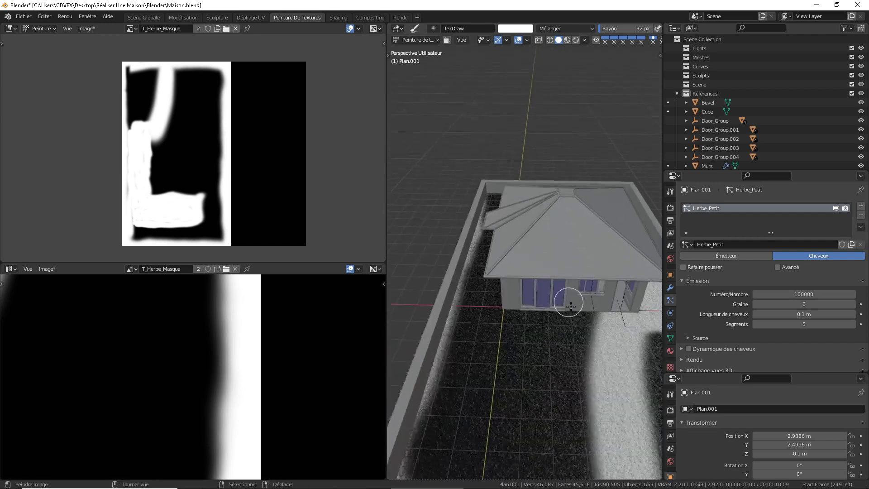
pyautogui.moveTo(613, 322)
pyautogui.mouseDown()
pyautogui.moveTo(501, 317)
pyautogui.moveTo(540, 316)
pyautogui.mouseUp()
pyautogui.moveTo(608, 318); pyautogui.dragTo(509, 316)
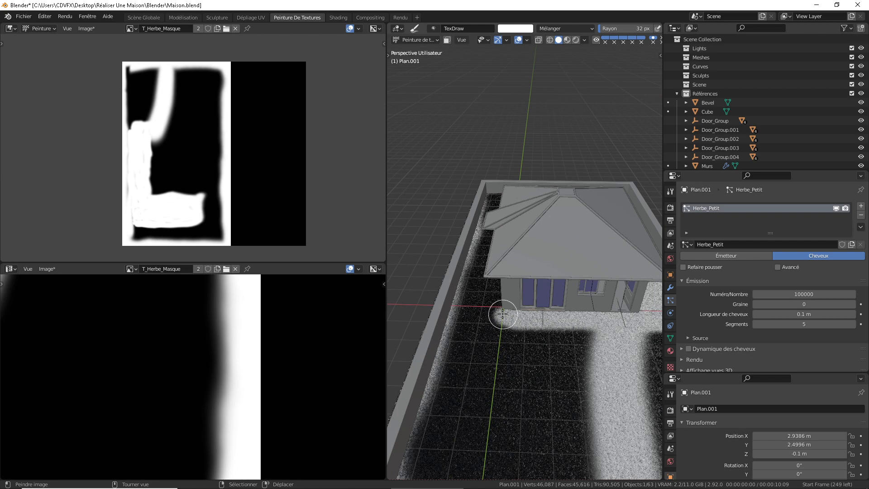
# Step: Paint a white strip along the side of the house with the small projecting roof, joining it to the rear terrace area
pyautogui.moveTo(509, 317); pyautogui.dragTo(584, 310, button='middle')
pyautogui.moveTo(584, 310)
pyautogui.mouseDown()
pyautogui.moveTo(574, 297)
pyautogui.moveTo(520, 295)
pyautogui.moveTo(423, 270)
pyautogui.moveTo(450, 287)
pyautogui.mouseUp()
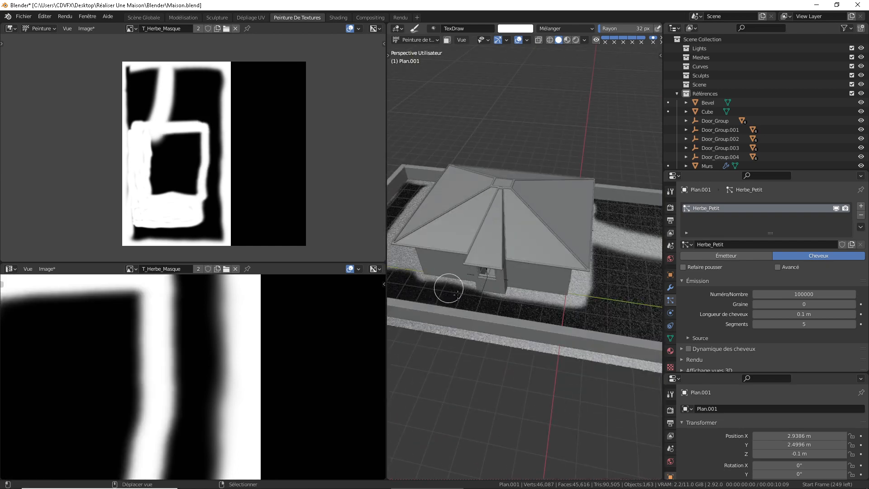
pyautogui.moveTo(450, 287)
pyautogui.mouseDown(button='middle')
pyautogui.moveTo(569, 252)
pyautogui.moveTo(566, 305)
pyautogui.moveTo(583, 287)
pyautogui.moveTo(618, 308)
pyautogui.moveTo(561, 339)
pyautogui.mouseUp(button='middle')
pyautogui.moveTo(453, 271); pyautogui.dragTo(463, 275)
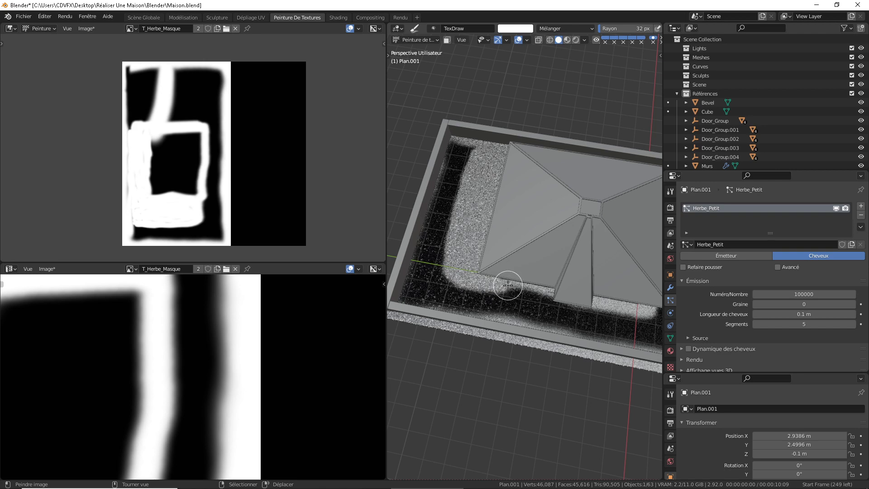
pyautogui.moveTo(548, 299); pyautogui.dragTo(613, 305)
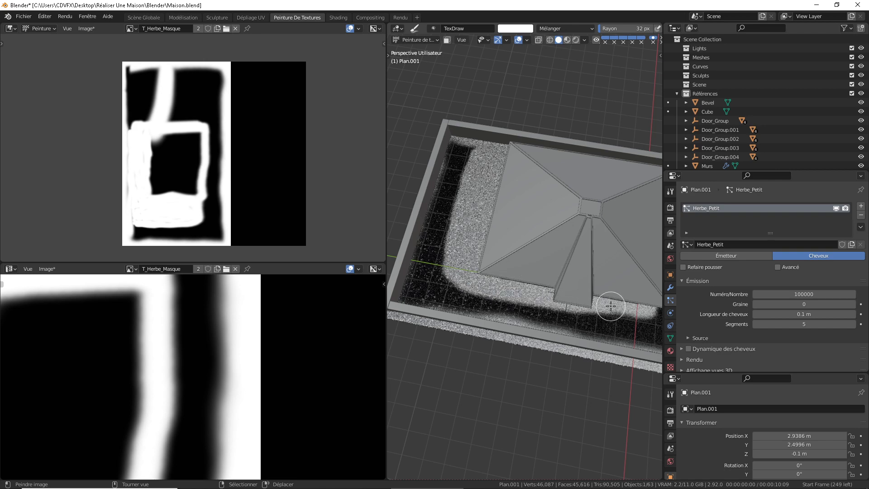
# Step: Widen the white strip beside the projecting roof to fill the whole passage between the house and the boundary wall
pyautogui.moveTo(614, 305)
pyautogui.mouseDown(button='middle')
pyautogui.moveTo(524, 295)
pyautogui.moveTo(475, 304)
pyautogui.mouseUp(button='middle')
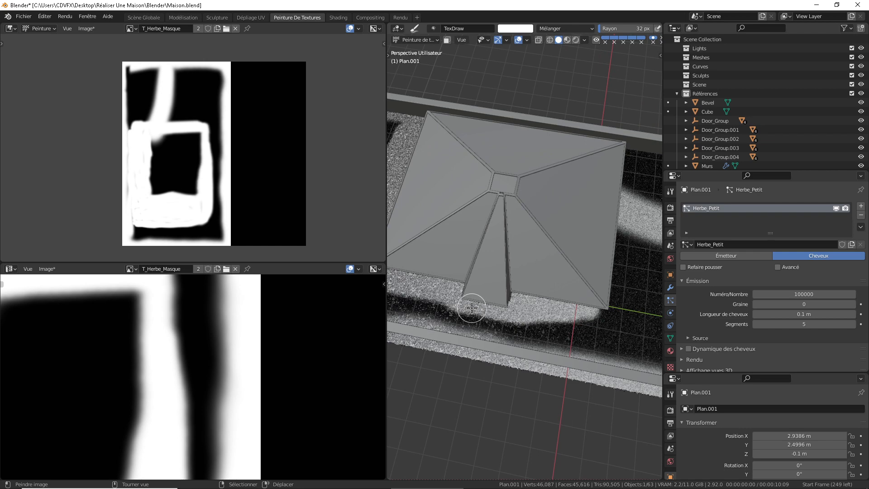
pyautogui.moveTo(421, 301); pyautogui.dragTo(497, 302, button='middle')
pyautogui.moveTo(524, 305)
pyautogui.mouseDown()
pyautogui.moveTo(430, 276)
pyautogui.moveTo(430, 316)
pyautogui.moveTo(440, 271)
pyautogui.moveTo(453, 299)
pyautogui.moveTo(481, 313)
pyautogui.moveTo(579, 322)
pyautogui.moveTo(566, 332)
pyautogui.moveTo(520, 319)
pyautogui.mouseUp()
pyautogui.keyDown('shift'); pyautogui.moveTo(588, 320); pyautogui.dragTo(460, 301, button='middle'); pyautogui.keyUp('shift')
pyautogui.moveTo(435, 307)
pyautogui.mouseDown()
pyautogui.moveTo(544, 302)
pyautogui.moveTo(462, 326)
pyautogui.moveTo(550, 314)
pyautogui.moveTo(520, 317)
pyautogui.mouseUp()
pyautogui.keyDown('shift'); pyautogui.moveTo(520, 316); pyautogui.dragTo(479, 317, button='middle'); pyautogui.keyUp('shift')
pyautogui.moveTo(479, 316)
pyautogui.mouseDown()
pyautogui.moveTo(496, 299)
pyautogui.moveTo(480, 340)
pyautogui.moveTo(491, 317)
pyautogui.moveTo(509, 321)
pyautogui.mouseUp()
pyautogui.moveTo(509, 321); pyautogui.dragTo(510, 280, button='middle')
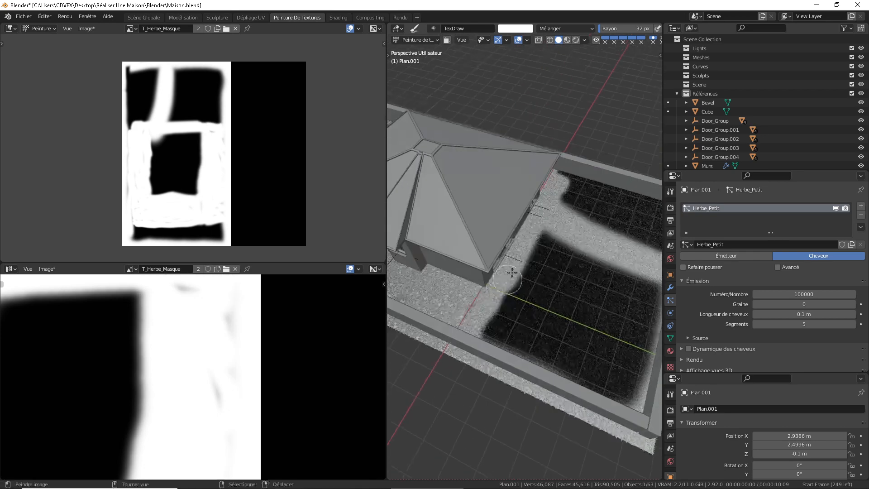
# Step: Paint white along the larger front lawn's house-side edge and widen the entrance path where it meets the facade strip
pyautogui.moveTo(533, 240)
pyautogui.mouseDown()
pyautogui.moveTo(538, 227)
pyautogui.moveTo(481, 331)
pyautogui.mouseUp()
pyautogui.moveTo(481, 330)
pyautogui.mouseDown(button='middle')
pyautogui.moveTo(516, 294)
pyautogui.moveTo(568, 267)
pyautogui.mouseUp(button='middle')
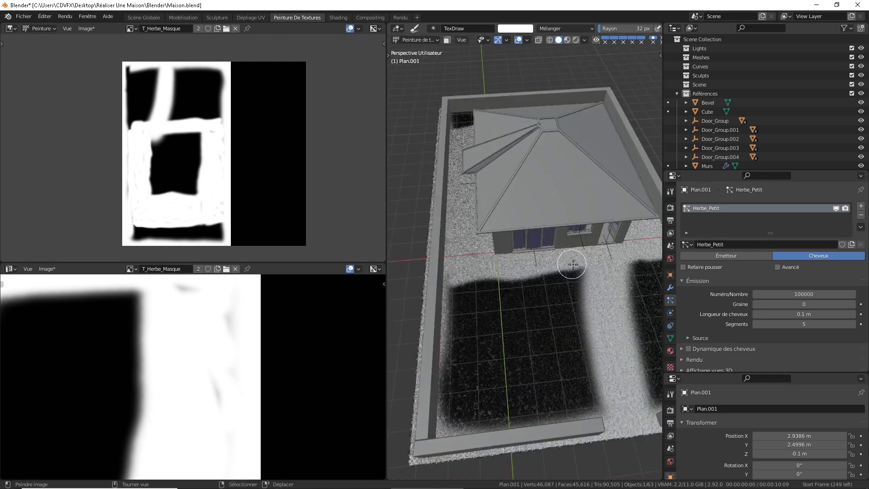
pyautogui.moveTo(572, 265); pyautogui.dragTo(587, 298)
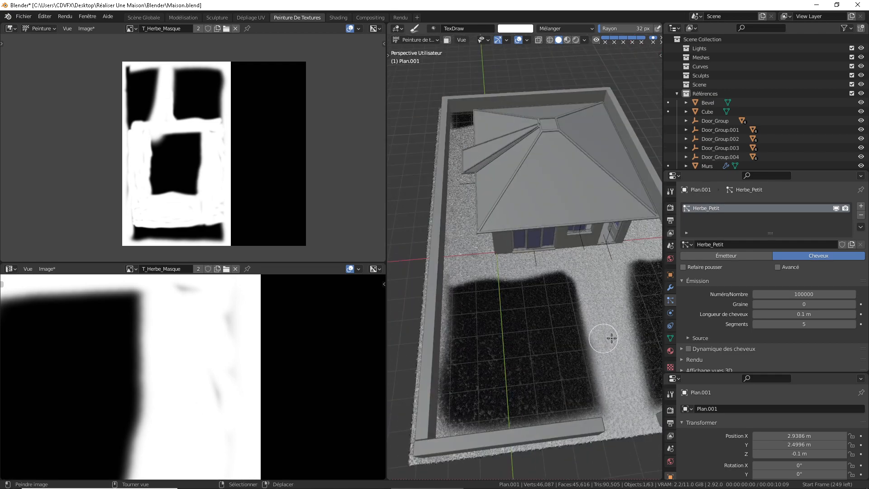
# Step: Paint a white border between the smaller front lawn and the boundary wall, including its corners
pyautogui.moveTo(611, 340); pyautogui.dragTo(598, 334, button='middle')
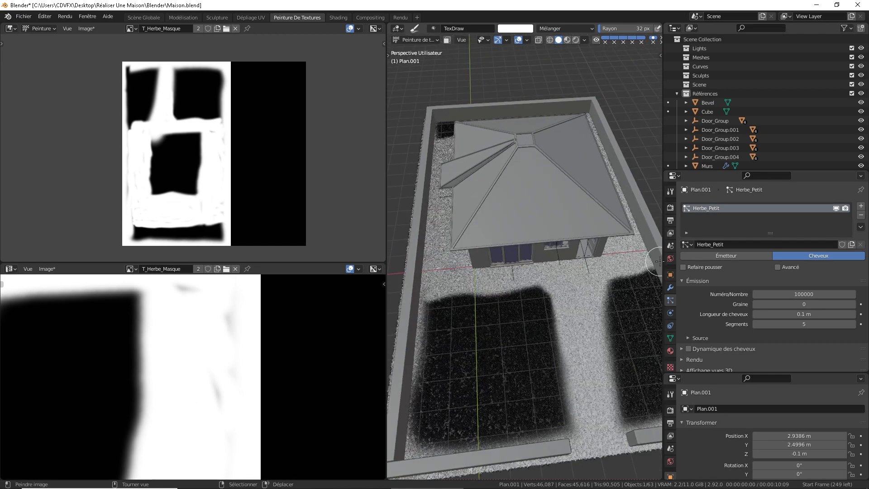
pyautogui.moveTo(636, 271)
pyautogui.mouseDown(button='middle')
pyautogui.moveTo(607, 281)
pyautogui.moveTo(567, 267)
pyautogui.mouseUp(button='middle')
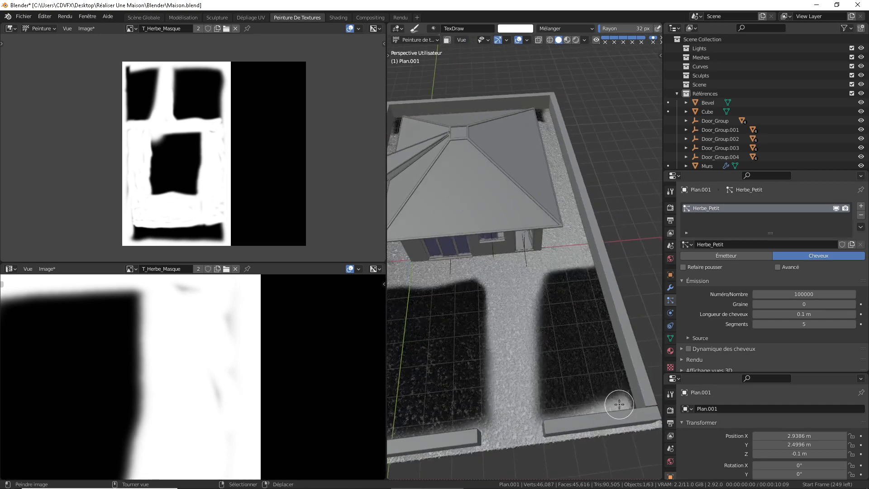
pyautogui.moveTo(620, 404); pyautogui.dragTo(640, 345, button='middle')
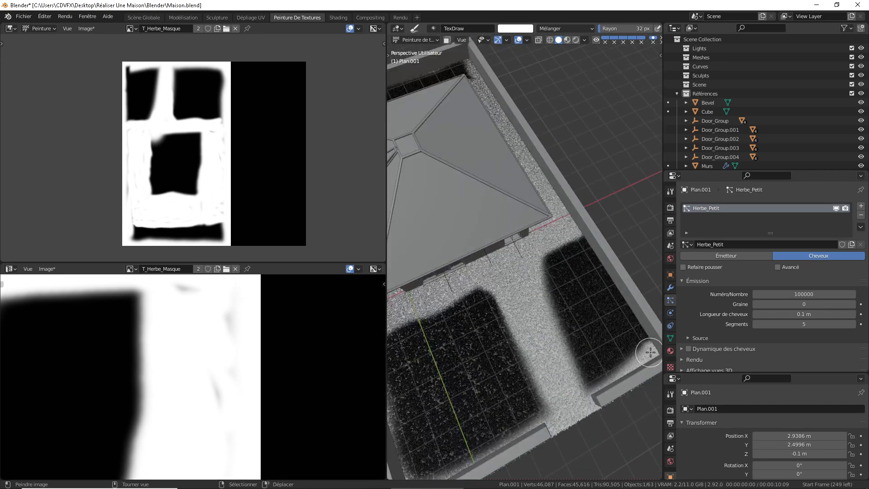
pyautogui.moveTo(649, 332)
pyautogui.mouseDown()
pyautogui.moveTo(597, 251)
pyautogui.moveTo(649, 347)
pyautogui.mouseUp()
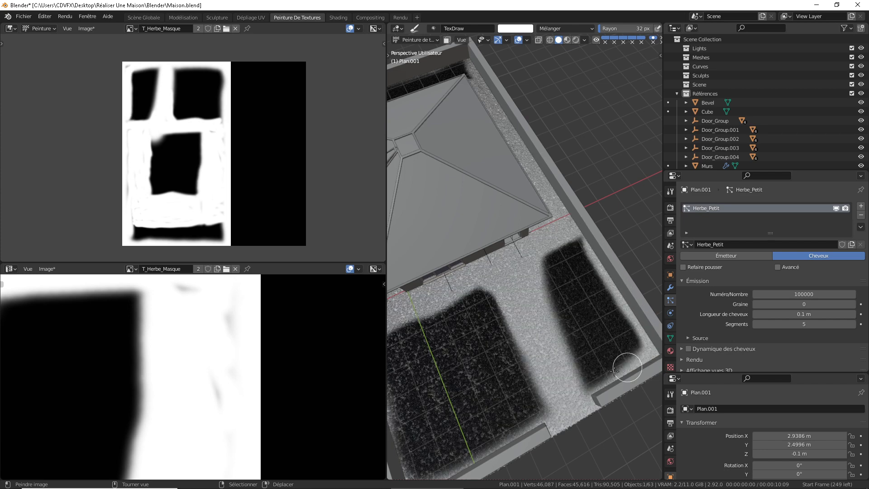
pyautogui.keyDown('shift'); pyautogui.moveTo(568, 304); pyautogui.dragTo(590, 285, button='middle'); pyautogui.keyUp('shift')
pyautogui.moveTo(606, 231); pyautogui.dragTo(610, 226)
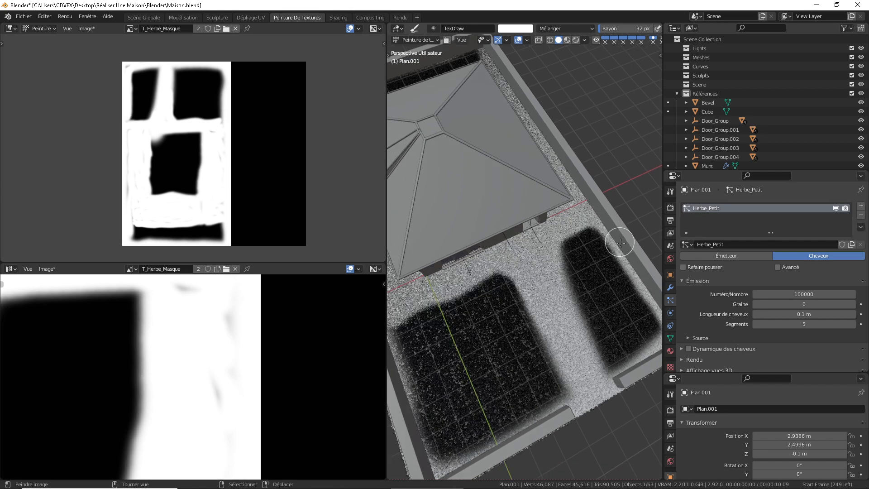
# Step: Paint a white border around the larger front lawn along the boundary walls and the path, rounding its corners
pyautogui.keyDown('shift'); pyautogui.moveTo(535, 368); pyautogui.dragTo(563, 324, button='middle'); pyautogui.keyUp('shift')
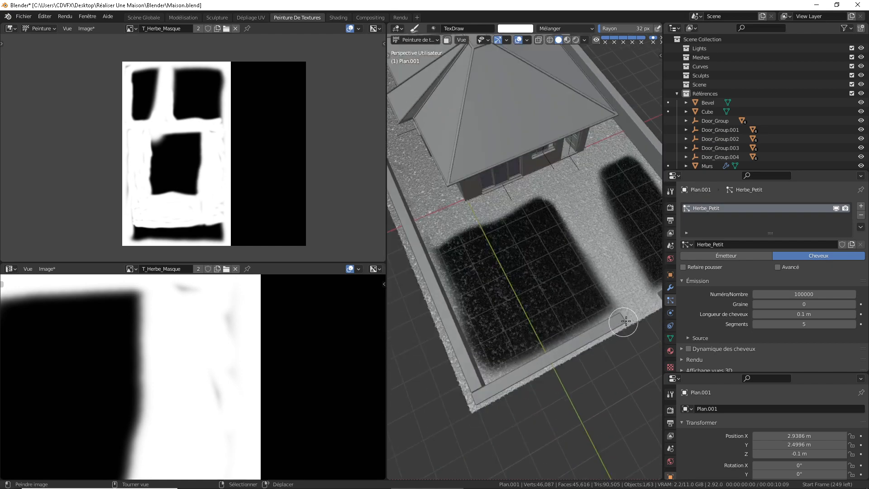
pyautogui.moveTo(619, 318)
pyautogui.mouseDown()
pyautogui.moveTo(477, 369)
pyautogui.moveTo(435, 242)
pyautogui.moveTo(456, 195)
pyautogui.mouseUp()
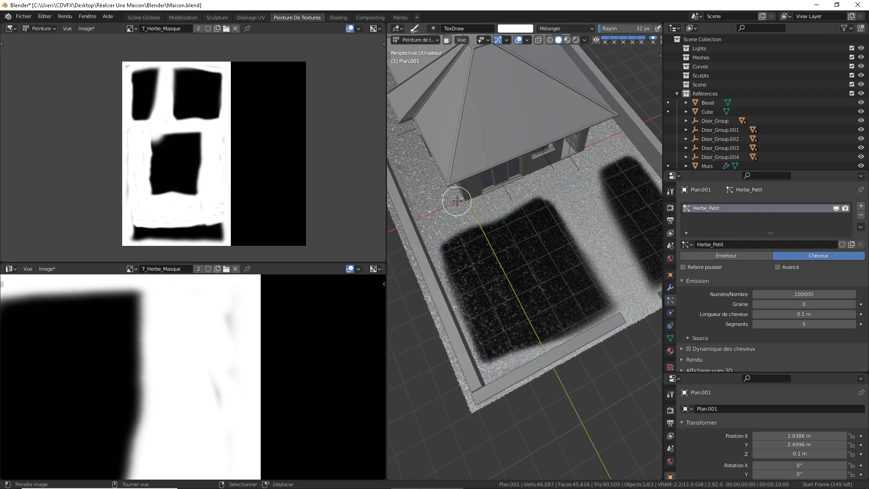
pyautogui.moveTo(630, 244)
pyautogui.mouseDown(button='middle')
pyautogui.moveTo(565, 227)
pyautogui.moveTo(577, 240)
pyautogui.mouseUp(button='middle')
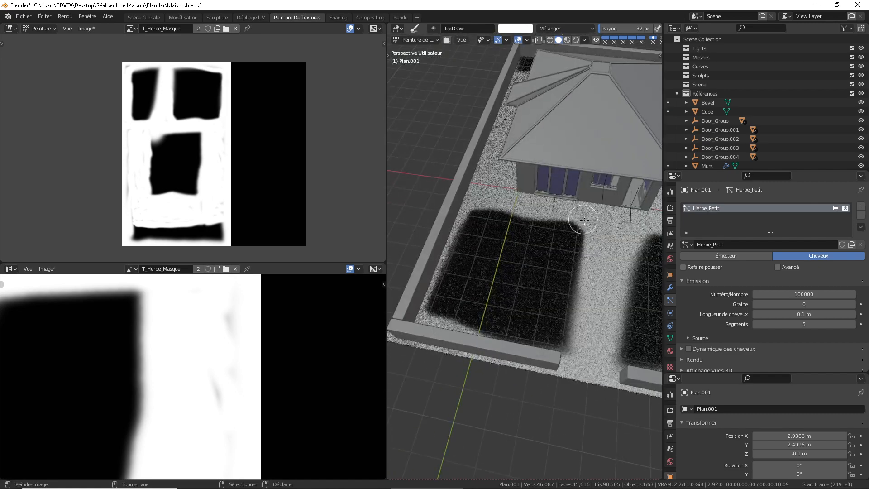
pyautogui.moveTo(586, 285); pyautogui.dragTo(589, 313, button='middle')
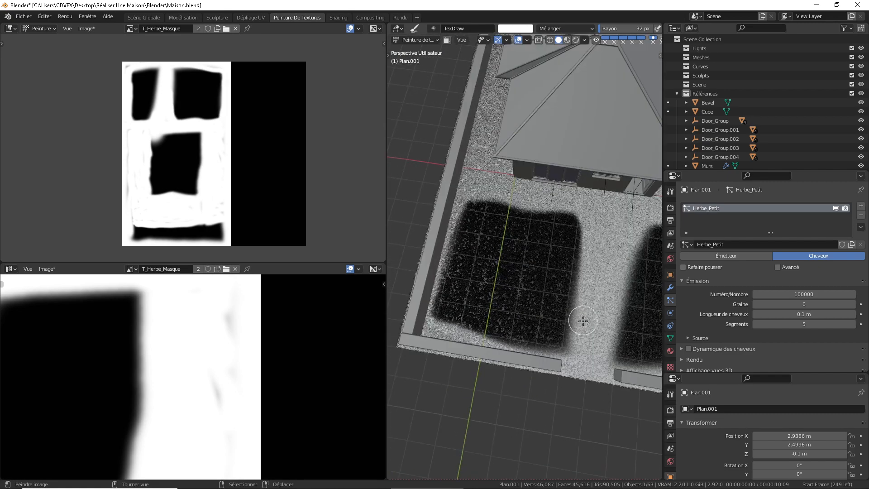
pyautogui.moveTo(554, 353)
pyautogui.mouseDown()
pyautogui.moveTo(508, 352)
pyautogui.moveTo(432, 313)
pyautogui.moveTo(443, 204)
pyautogui.moveTo(501, 181)
pyautogui.mouseUp()
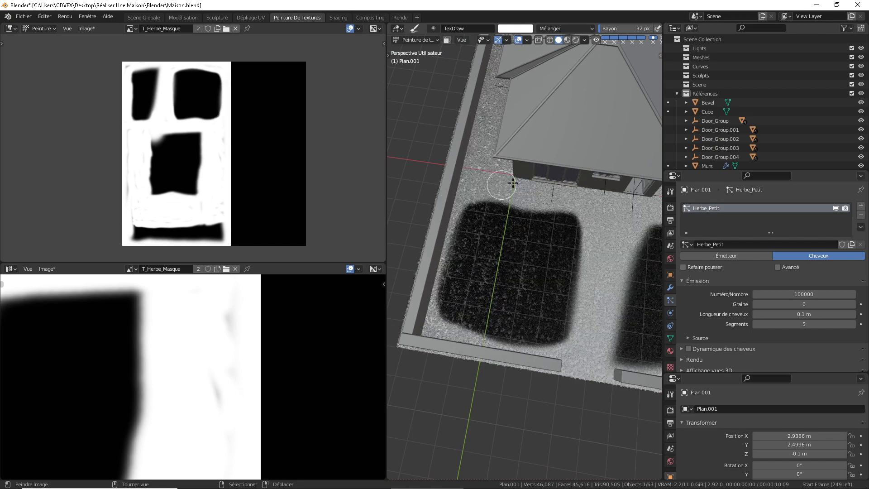
# Step: Paint a white border along the rear boundary wall, narrowing the black grass strip behind the house
pyautogui.moveTo(501, 181)
pyautogui.mouseDown(button='middle')
pyautogui.moveTo(458, 337)
pyautogui.moveTo(520, 214)
pyautogui.moveTo(598, 257)
pyautogui.mouseUp(button='middle')
pyautogui.moveTo(603, 259)
pyautogui.mouseDown()
pyautogui.moveTo(436, 202)
pyautogui.moveTo(593, 249)
pyautogui.mouseUp()
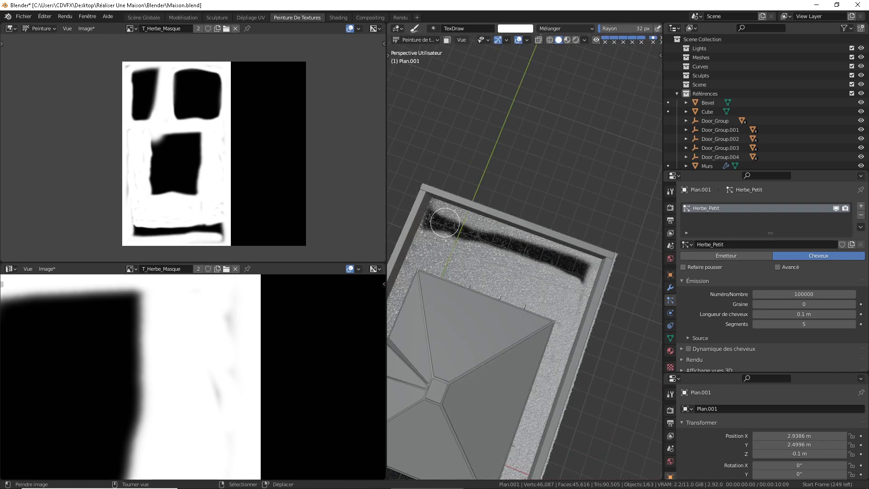
# Step: Set the brush colour to black and display the Draw brush's settings for touching up the rear grass strip
pyautogui.click(525, 29)
pyautogui.moveTo(536, 146); pyautogui.dragTo(475, 145)
pyautogui.scroll(6, 446, 278)
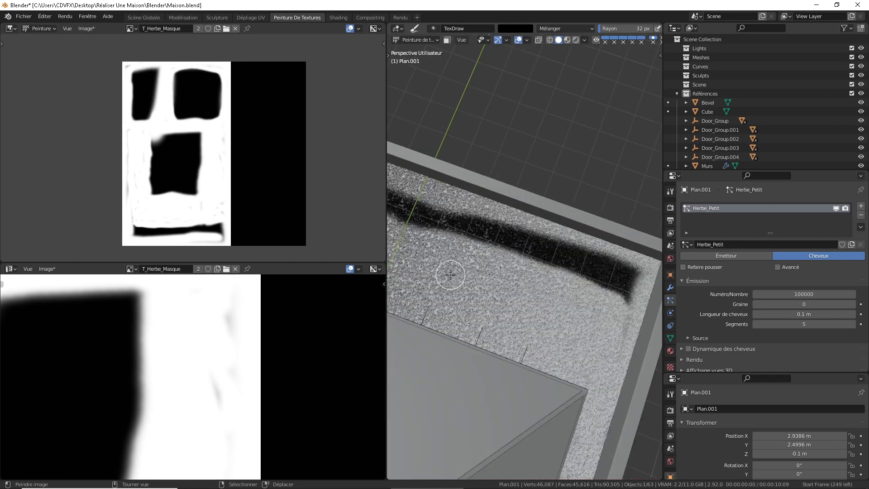
pyautogui.moveTo(441, 281); pyautogui.dragTo(501, 257, button='middle')
pyautogui.scroll(-5, 501, 258)
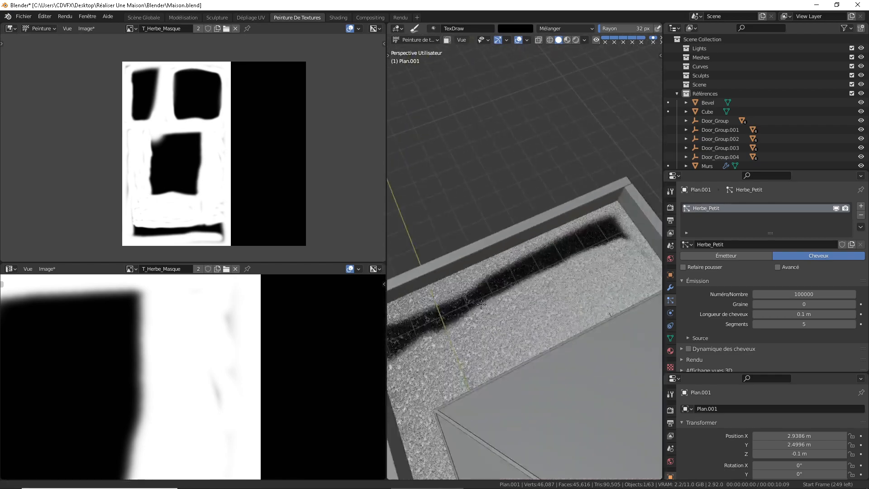
pyautogui.keyDown('shift'); pyautogui.moveTo(437, 317); pyautogui.dragTo(553, 264, button='middle'); pyautogui.keyUp('shift')
pyautogui.keyDown('shift'); pyautogui.moveTo(490, 287); pyautogui.dragTo(541, 278, button='middle'); pyautogui.keyUp('shift')
pyautogui.scroll(4, 511, 294)
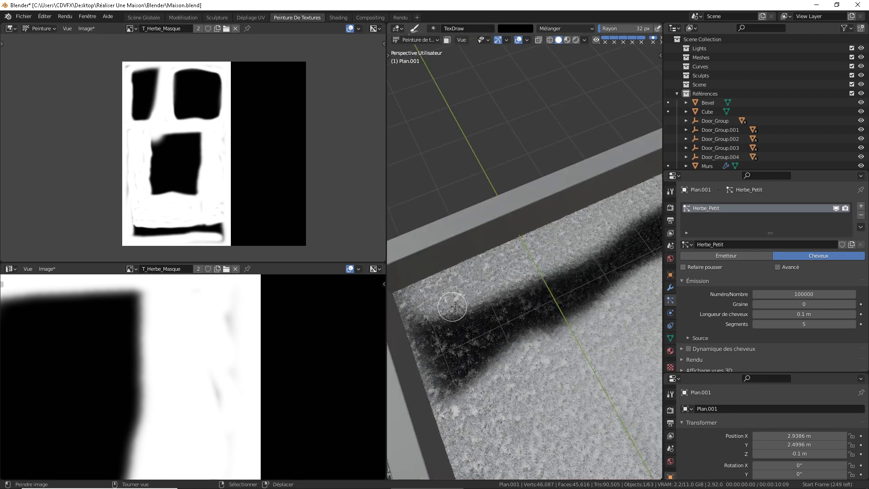
pyautogui.keyDown('shift'); pyautogui.moveTo(456, 307); pyautogui.dragTo(486, 307, button='middle'); pyautogui.keyUp('shift')
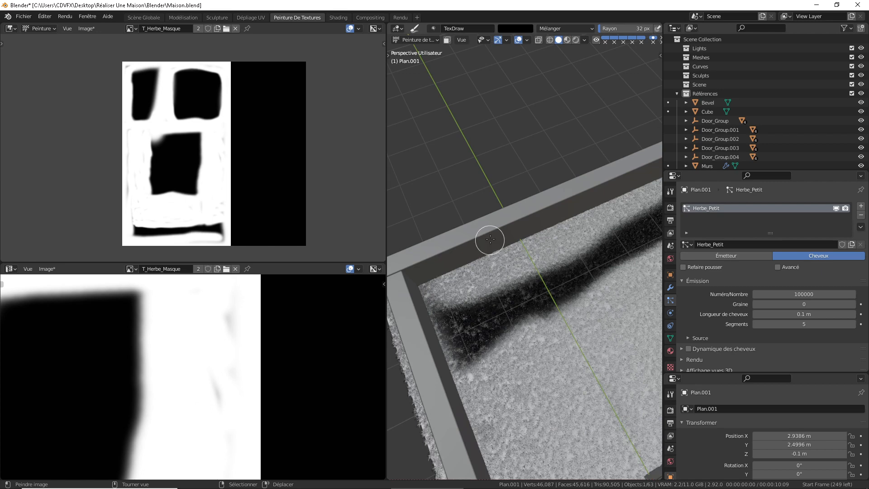
pyautogui.click(671, 191)
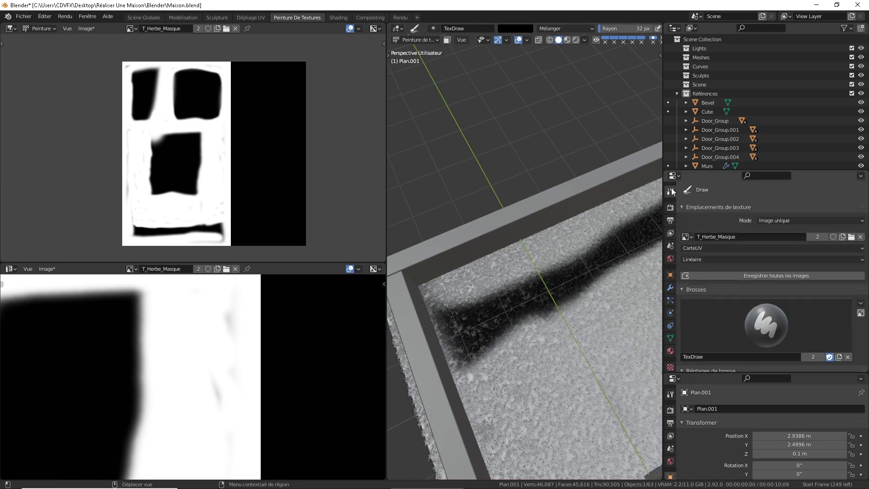
pyautogui.click(437, 27)
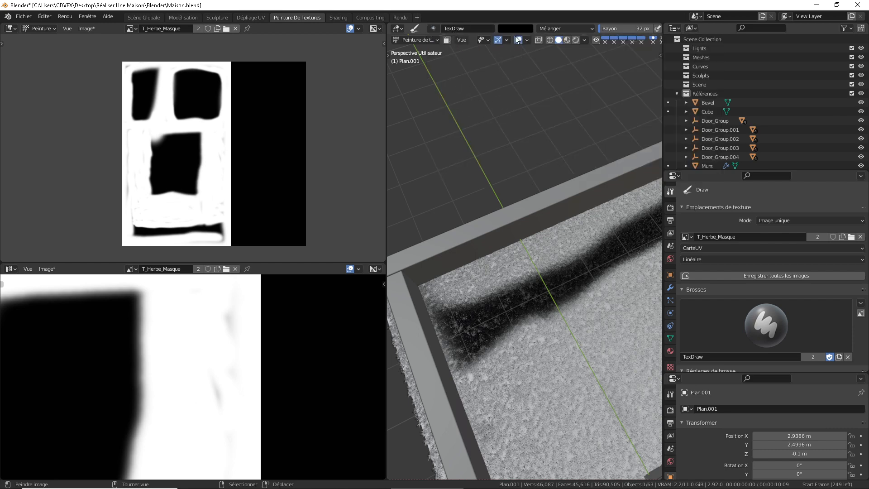
pyautogui.click(561, 29)
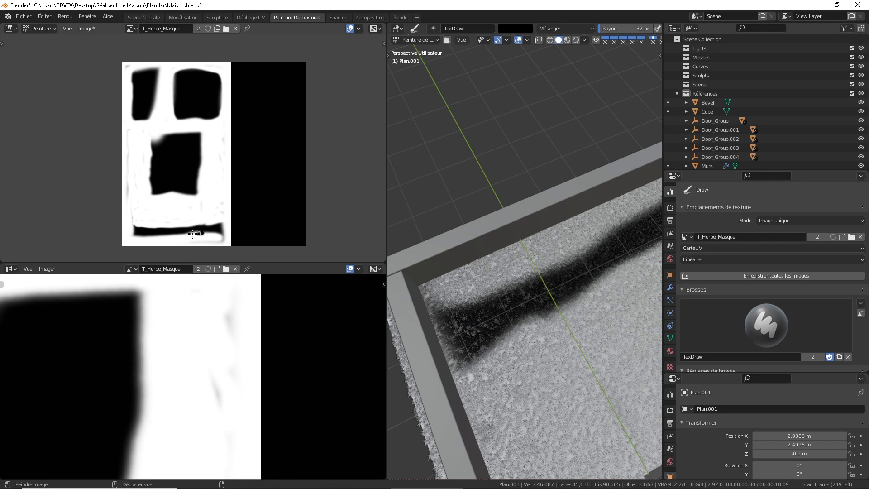
# Step: Set the brush radius to 85 px and repaint the rear grass strip as an even black band on the mask image
pyautogui.moveTo(192, 234); pyautogui.dragTo(181, 235)
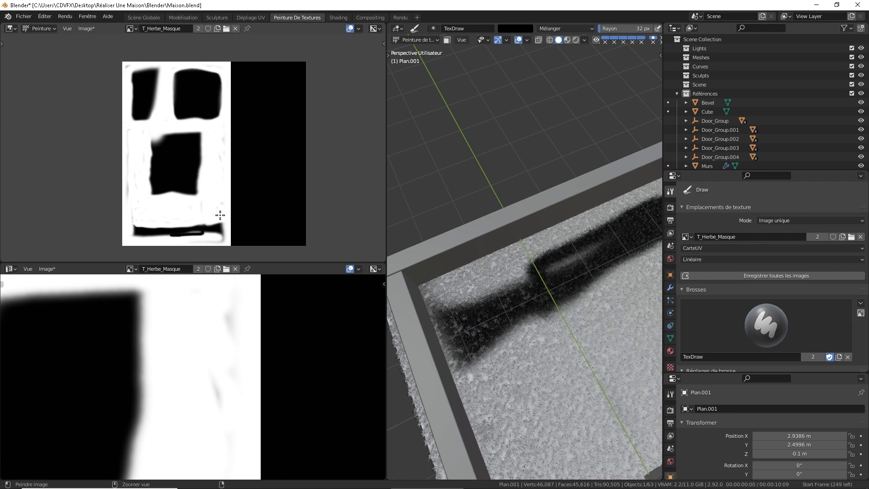
pyautogui.press('f')
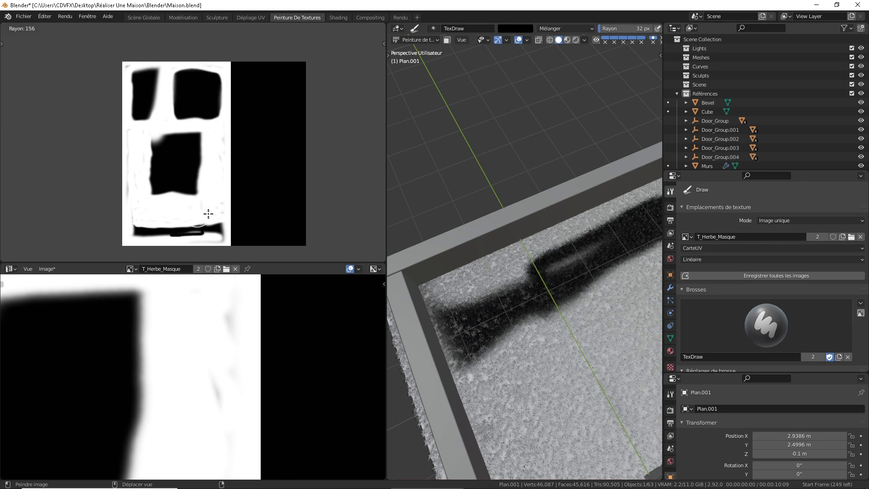
pyautogui.click(205, 213)
pyautogui.moveTo(205, 214); pyautogui.dragTo(259, 209, button='middle')
pyautogui.press('f')
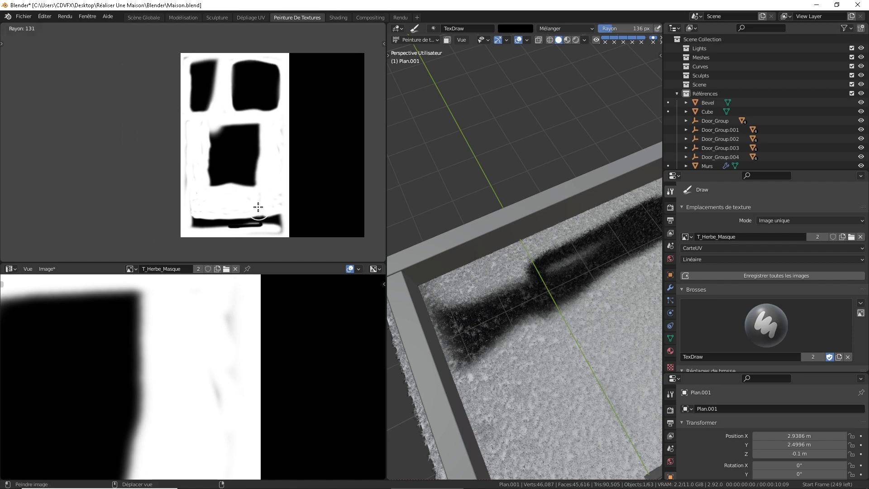
pyautogui.click(254, 206)
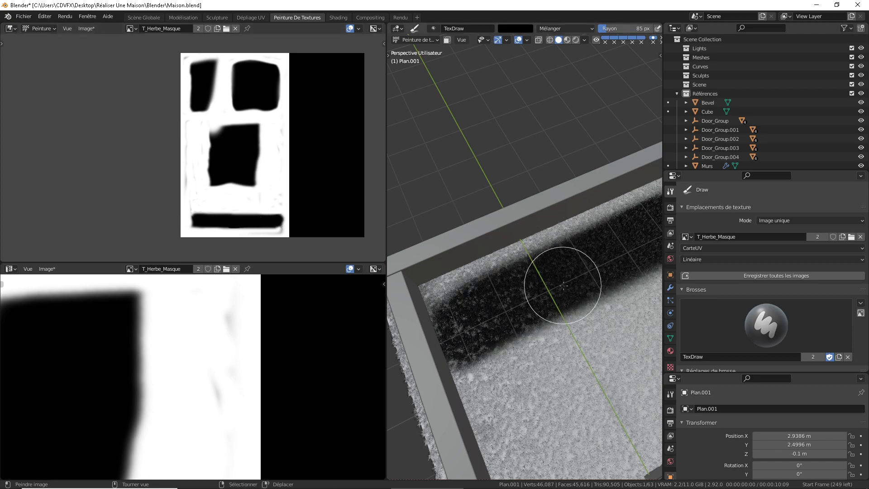
# Step: Set the brush colour to white and fill the house's black footprint and surrounding smudges on the mask image
pyautogui.moveTo(553, 276); pyautogui.dragTo(482, 262, button='middle')
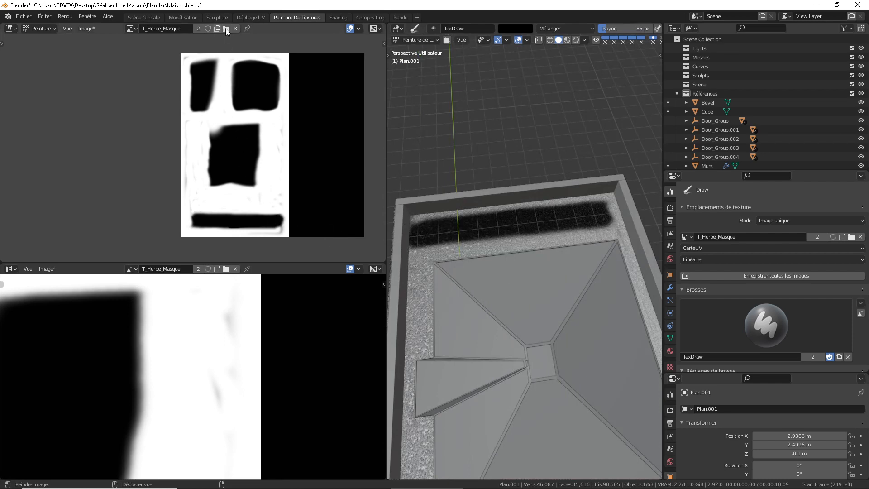
pyautogui.click(511, 28)
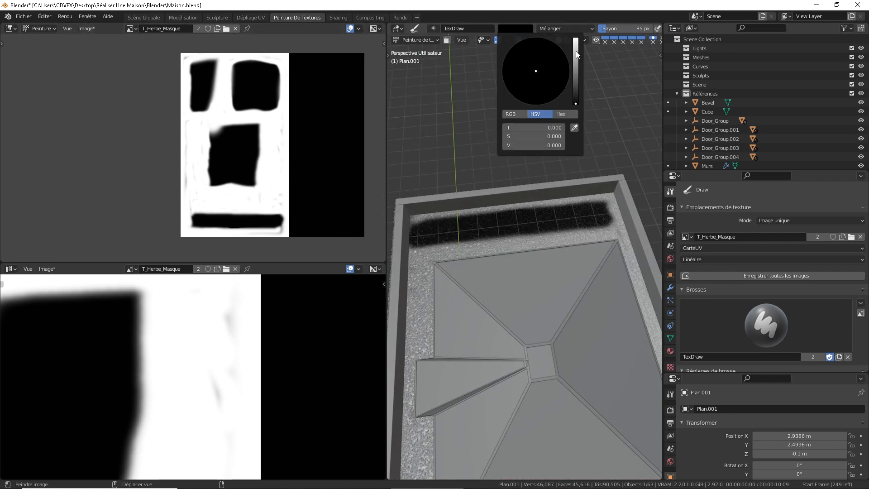
pyautogui.moveTo(576, 50); pyautogui.dragTo(576, 39)
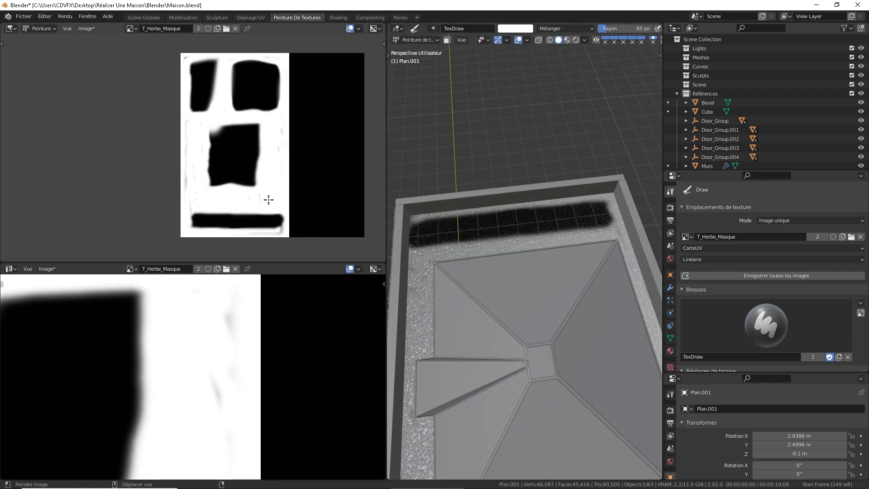
pyautogui.moveTo(278, 131)
pyautogui.mouseDown()
pyautogui.moveTo(284, 171)
pyautogui.moveTo(257, 130)
pyautogui.moveTo(206, 130)
pyautogui.moveTo(260, 122)
pyautogui.moveTo(229, 128)
pyautogui.moveTo(214, 147)
pyautogui.mouseUp()
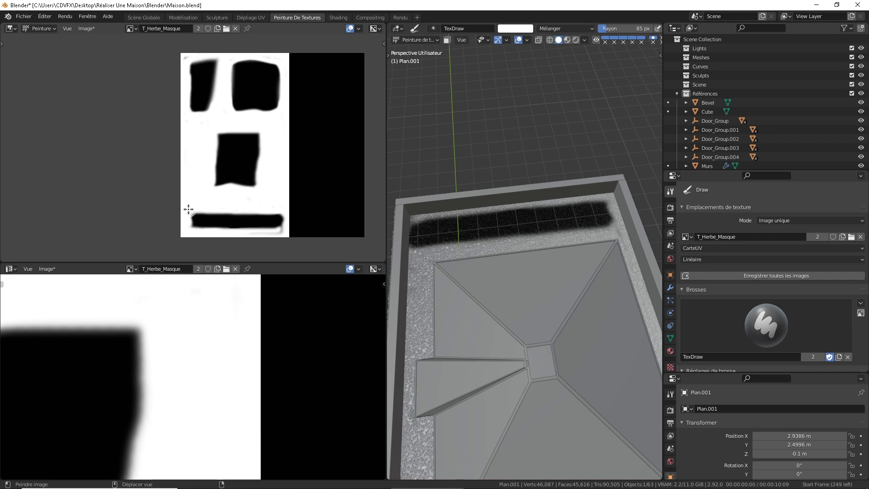
pyautogui.moveTo(217, 180)
pyautogui.mouseDown()
pyautogui.moveTo(317, 161)
pyautogui.moveTo(231, 170)
pyautogui.moveTo(236, 160)
pyautogui.moveTo(210, 175)
pyautogui.moveTo(229, 136)
pyautogui.moveTo(263, 138)
pyautogui.moveTo(219, 136)
pyautogui.moveTo(263, 134)
pyautogui.moveTo(217, 138)
pyautogui.moveTo(229, 164)
pyautogui.moveTo(237, 147)
pyautogui.moveTo(248, 162)
pyautogui.moveTo(262, 150)
pyautogui.moveTo(247, 161)
pyautogui.moveTo(230, 140)
pyautogui.mouseUp()
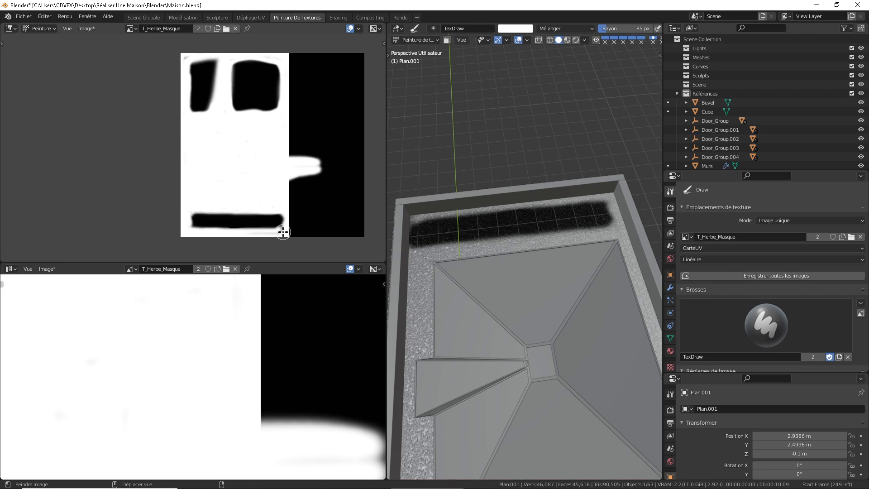
# Step: Clean up the grey smudges around the rear black band on the mask image with white
pyautogui.scroll(3, 283, 232)
pyautogui.moveTo(317, 213); pyautogui.dragTo(259, 145, button='middle')
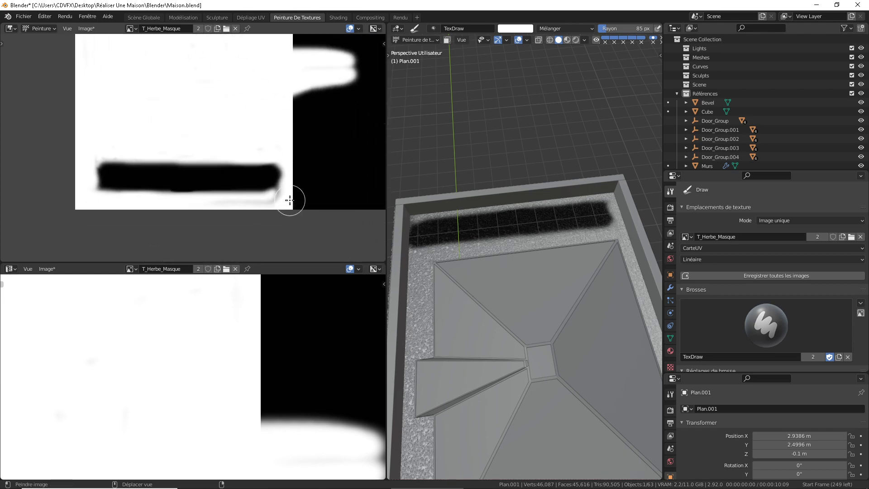
pyautogui.moveTo(277, 197); pyautogui.dragTo(217, 204)
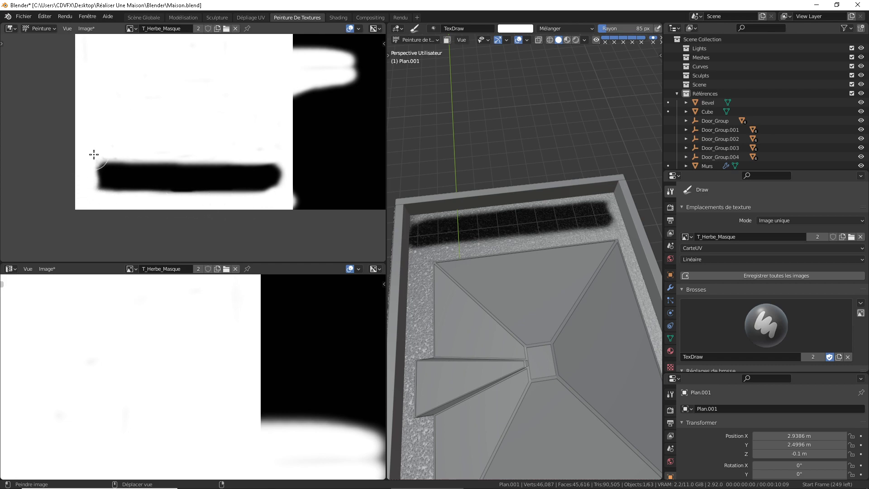
# Step: Clean up the grey smudges along the outer borders of the two front lawn areas on the mask image with white
pyautogui.moveTo(187, 113); pyautogui.dragTo(243, 198, button='middle')
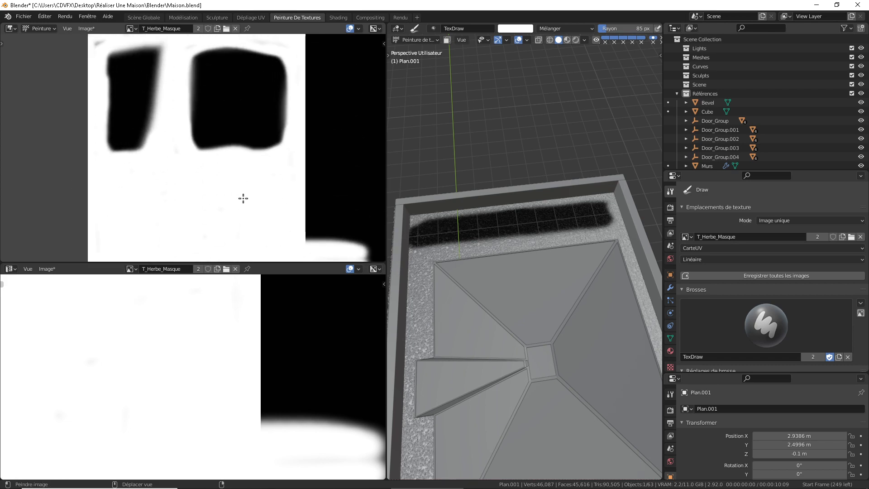
pyautogui.moveTo(178, 168); pyautogui.dragTo(200, 227, button='middle')
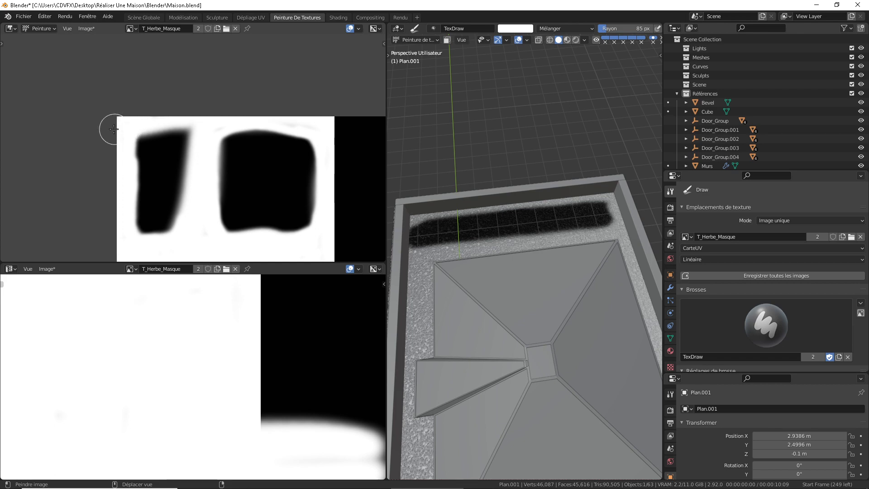
pyautogui.moveTo(216, 128)
pyautogui.mouseDown()
pyautogui.moveTo(273, 122)
pyautogui.moveTo(335, 136)
pyautogui.mouseUp()
pyautogui.moveTo(333, 218); pyautogui.dragTo(335, 137, button='middle')
pyautogui.moveTo(326, 113); pyautogui.dragTo(311, 185)
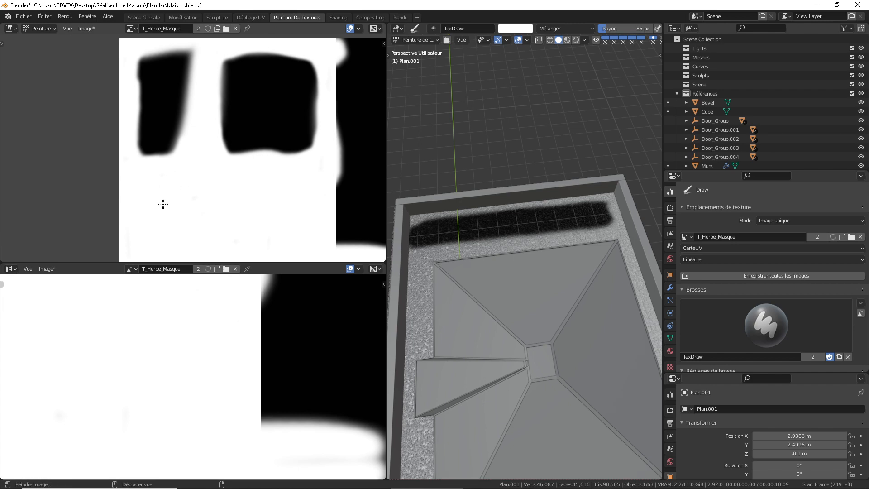
pyautogui.scroll(-5, 163, 204)
pyautogui.moveTo(278, 182); pyautogui.dragTo(258, 176, button='middle')
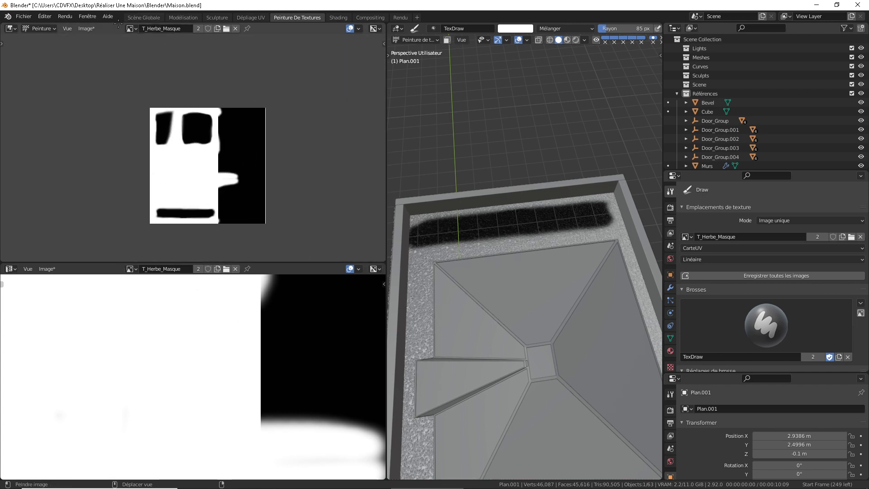
# Step: Save the mask image as T_Herbe_Masque.png in the project's Textures\Terrain folder, as a 16-bit BW PNG with 0% compression
pyautogui.click(86, 28)
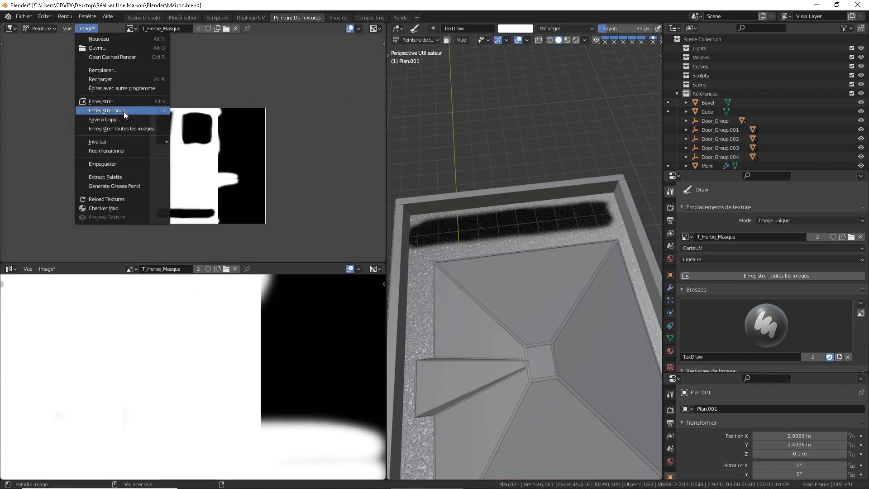
pyautogui.click(124, 111)
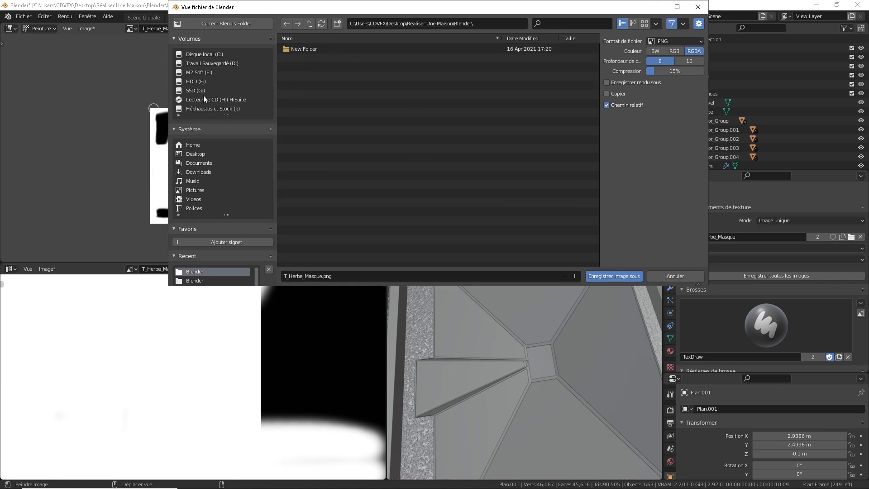
pyautogui.click(196, 154)
pyautogui.click(325, 50)
pyautogui.click(331, 64)
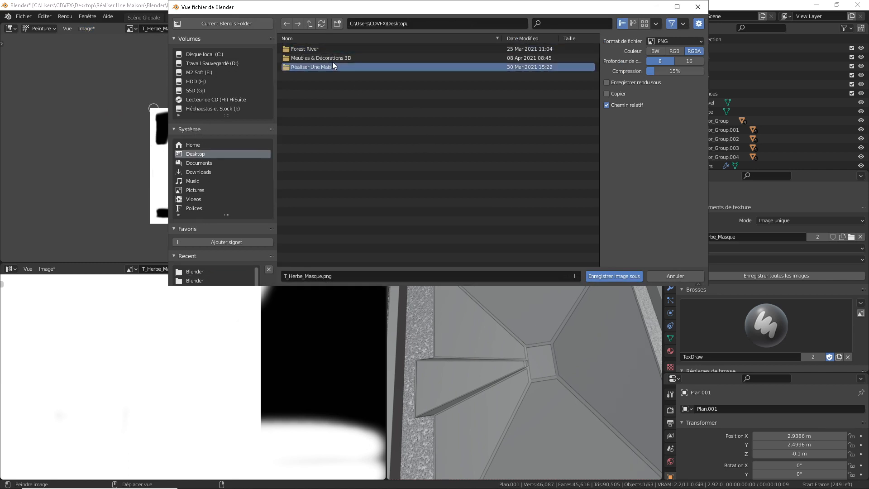
pyautogui.doubleClick(335, 59)
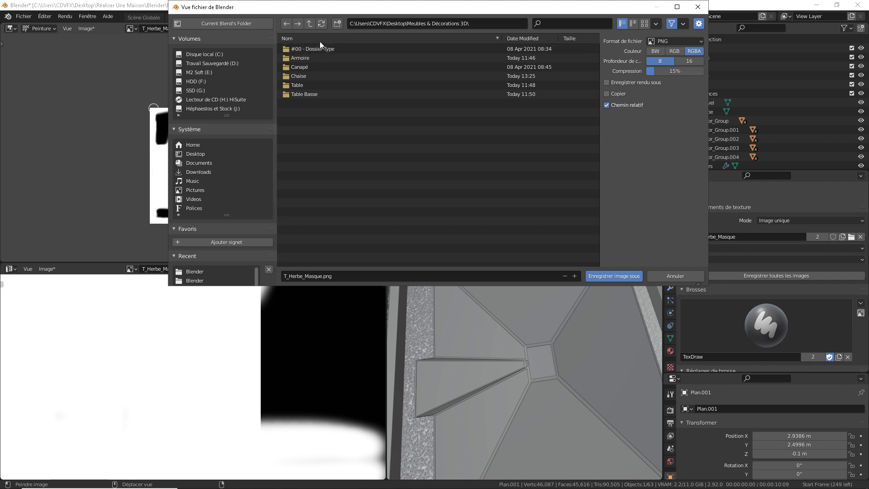
pyautogui.click(310, 23)
pyautogui.doubleClick(315, 67)
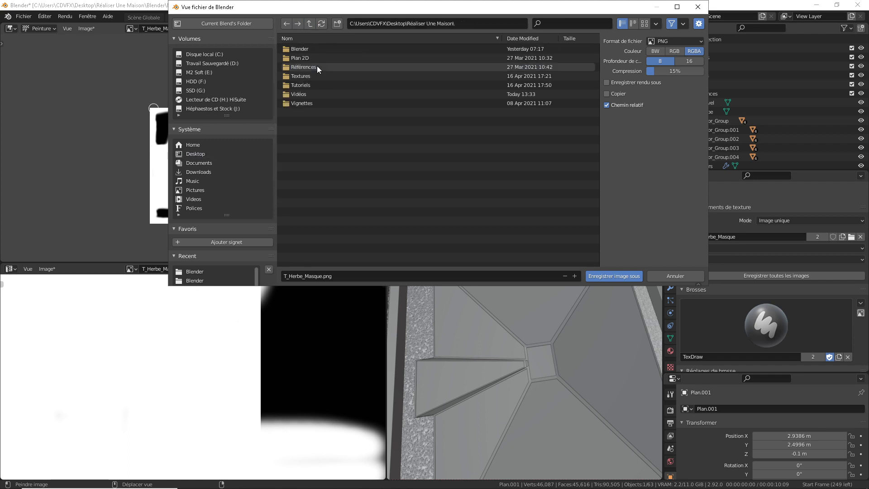
pyautogui.doubleClick(315, 75)
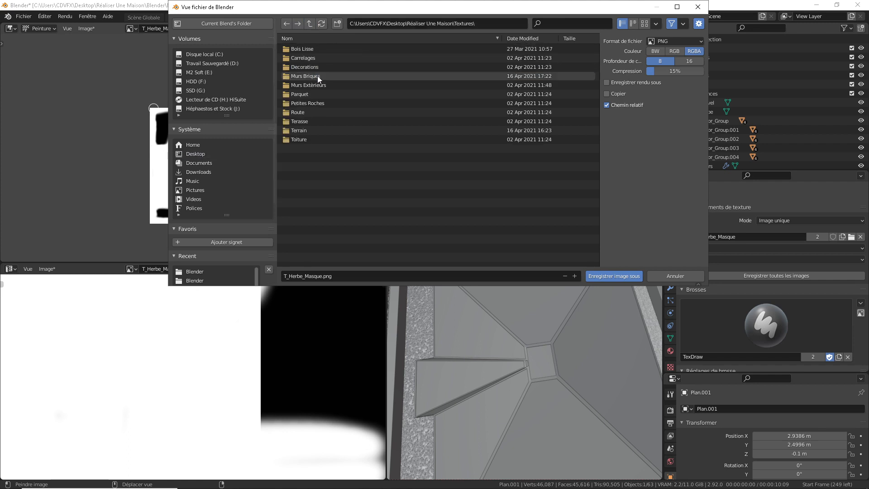
pyautogui.doubleClick(308, 130)
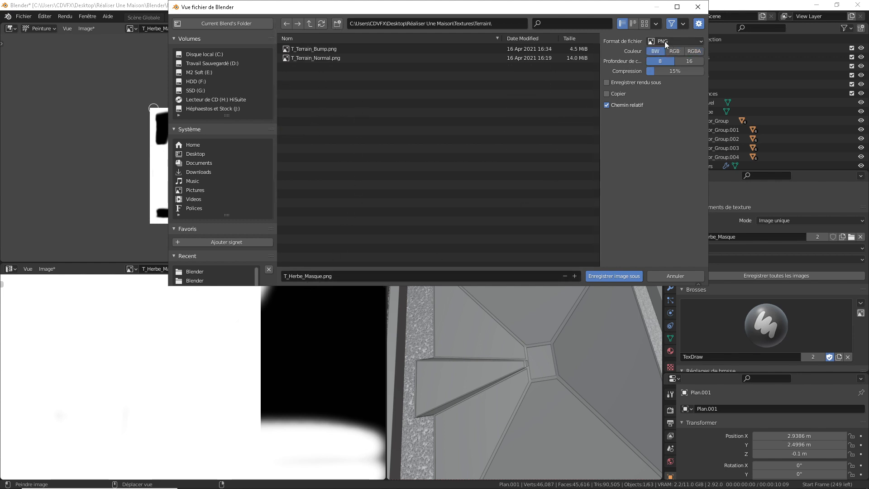
pyautogui.moveTo(683, 71); pyautogui.dragTo(666, 71)
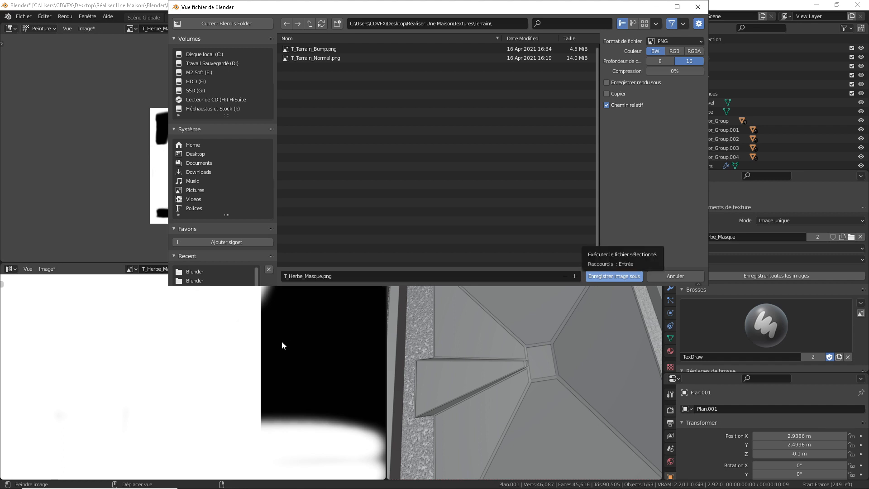
pyautogui.click(605, 274)
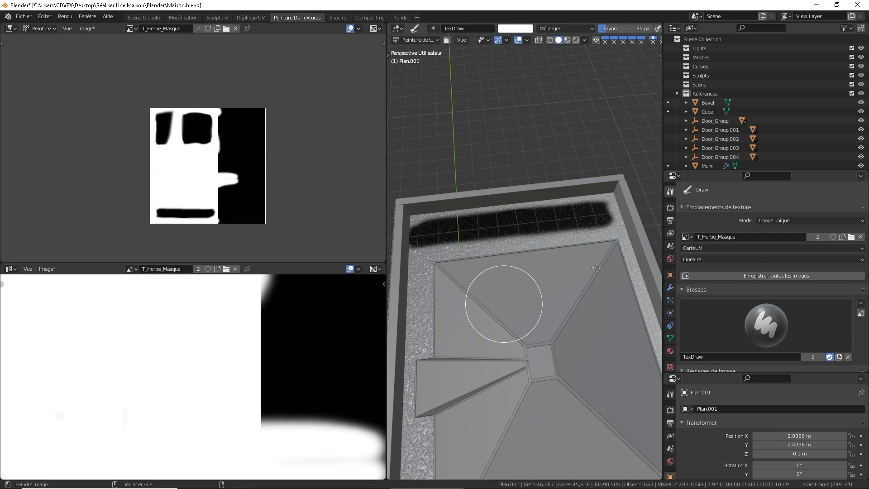
# Step: Examine the painted mask and the grass around the house and front lawns in the Scène Globale workspace
pyautogui.click(144, 18)
pyautogui.moveTo(288, 217); pyautogui.dragTo(353, 220, button='middle')
pyautogui.moveTo(370, 293); pyautogui.dragTo(345, 286, button='middle')
pyautogui.scroll(4, 385, 276)
pyautogui.scroll(3, 364, 358)
pyautogui.scroll(-5, 381, 340)
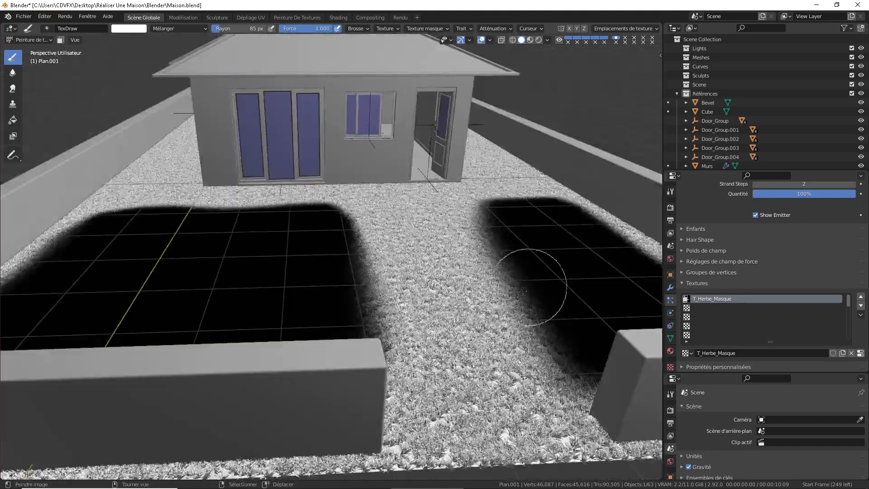
pyautogui.scroll(2, 507, 290)
pyautogui.scroll(2, 432, 317)
pyautogui.scroll(-2, 408, 350)
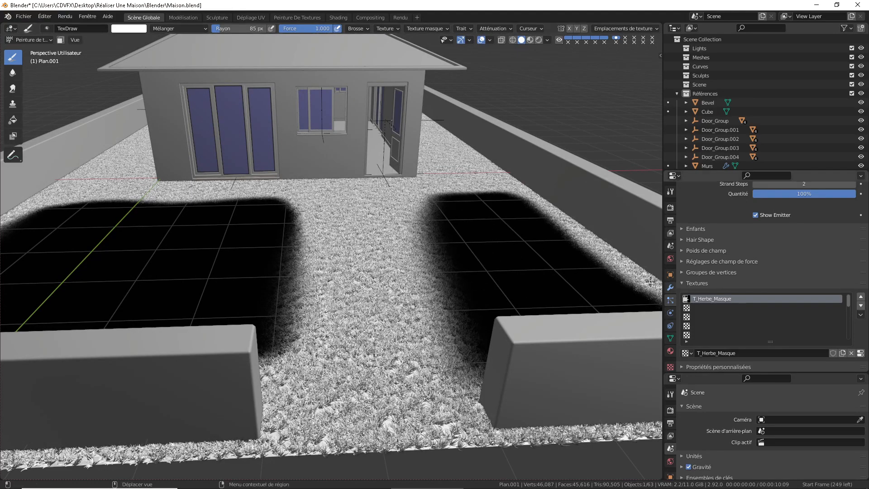
pyautogui.scroll(-3, 512, 231)
pyautogui.moveTo(458, 215); pyautogui.dragTo(431, 251, button='middle')
pyautogui.scroll(3, 431, 251)
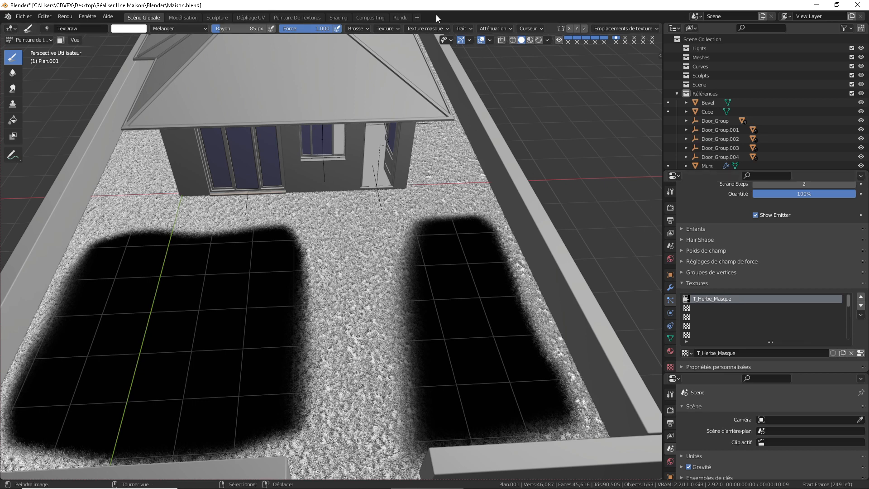
pyautogui.rightClick(712, 295)
# Step: Invert the colours of the T_Herbe_Masque image in the texture painting workspace and save the image
pyautogui.click(297, 17)
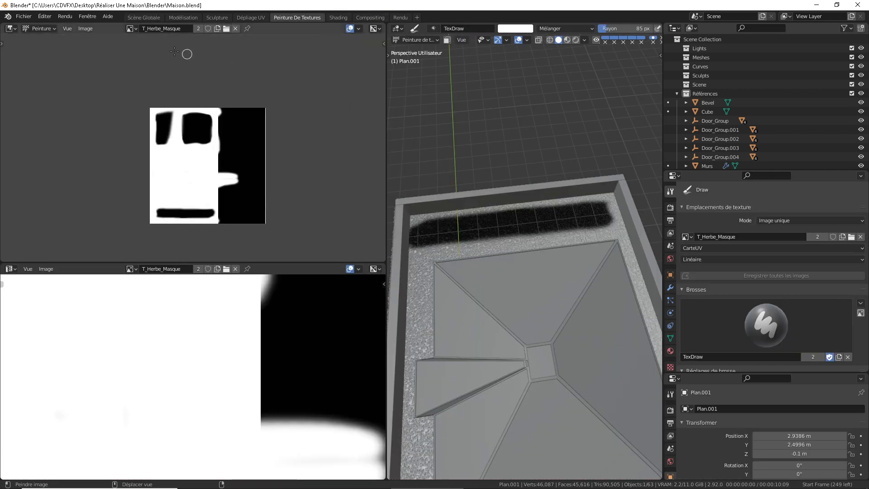
pyautogui.click(85, 29)
pyautogui.press('super')
pyautogui.click(282, 93)
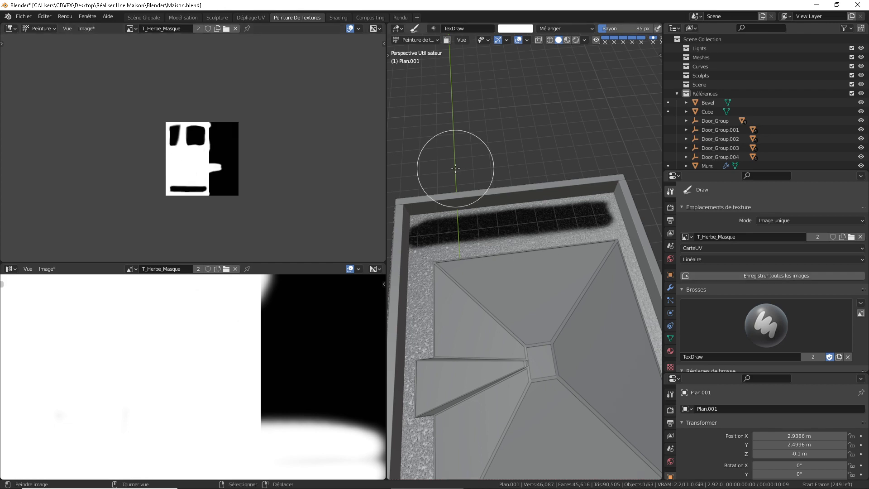
pyautogui.scroll(4, 183, 74)
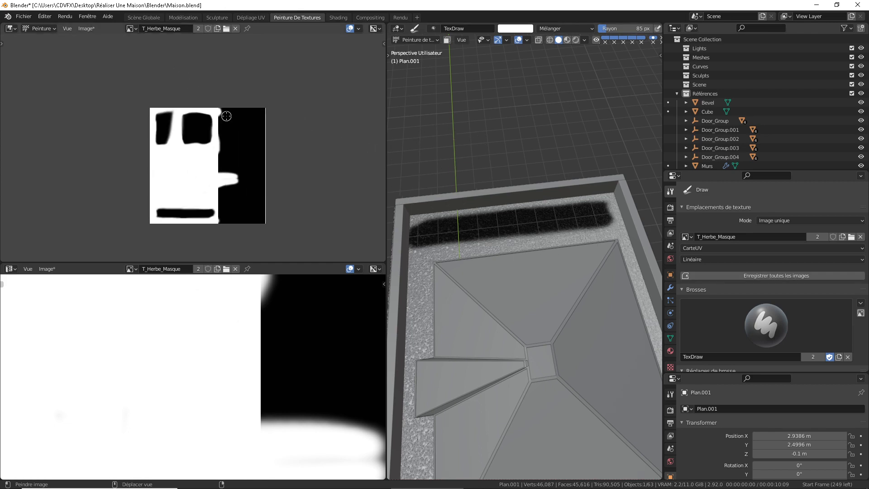
pyautogui.click(86, 28)
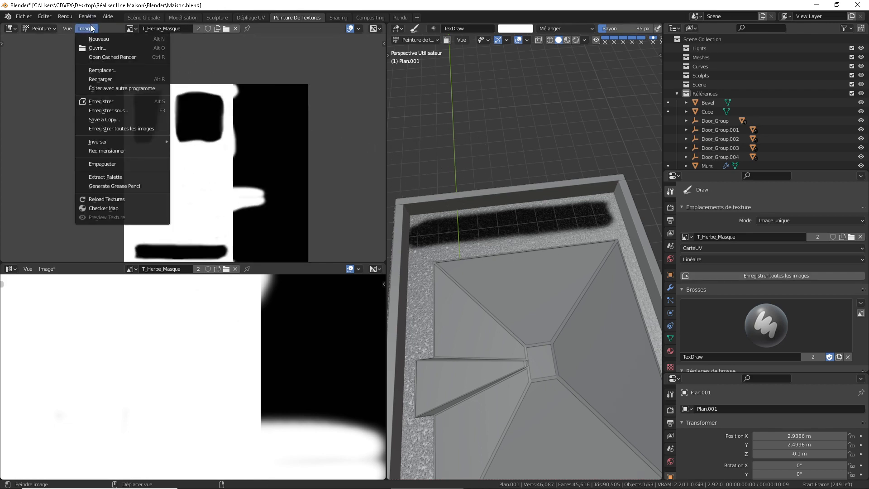
pyautogui.moveTo(120, 140)
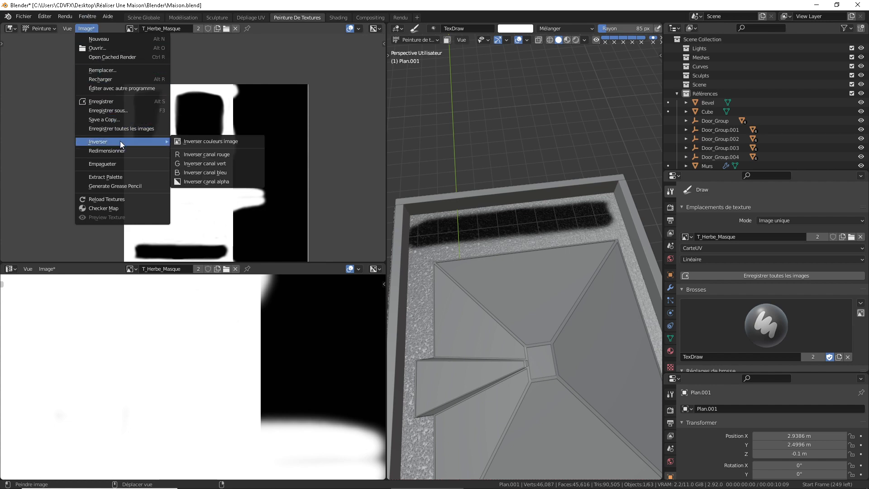
pyautogui.click(217, 142)
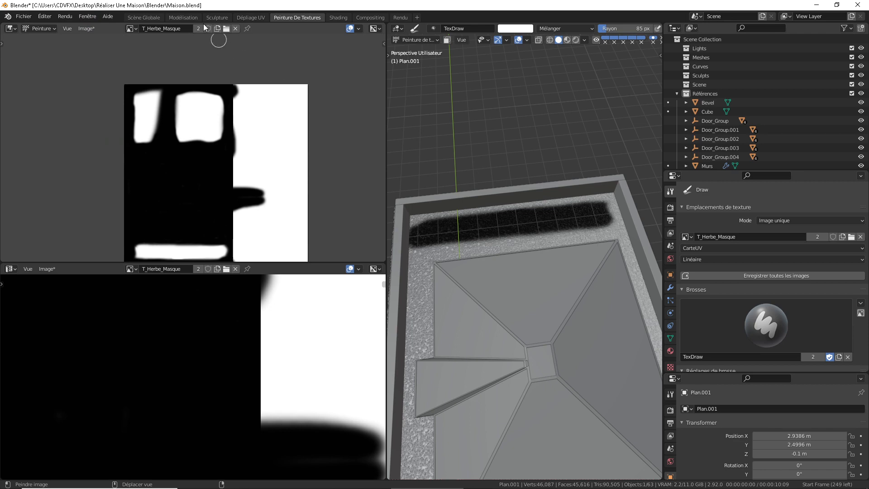
pyautogui.click(86, 28)
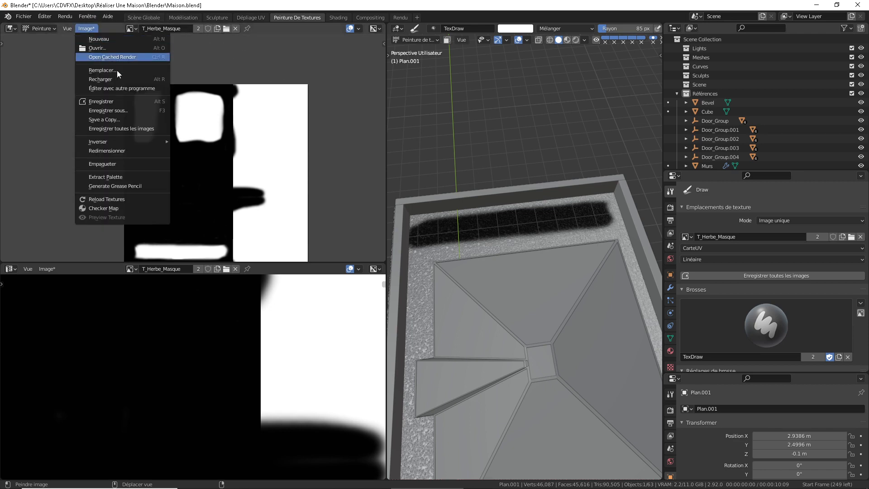
pyautogui.click(121, 102)
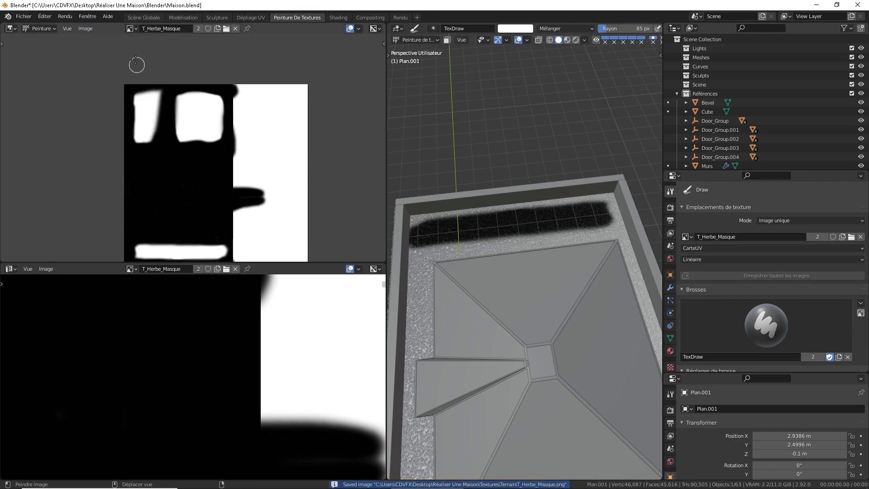
# Step: Check the inverted mask on the ground plane around the house and lawns in the Scène Globale workspace
pyautogui.click(155, 18)
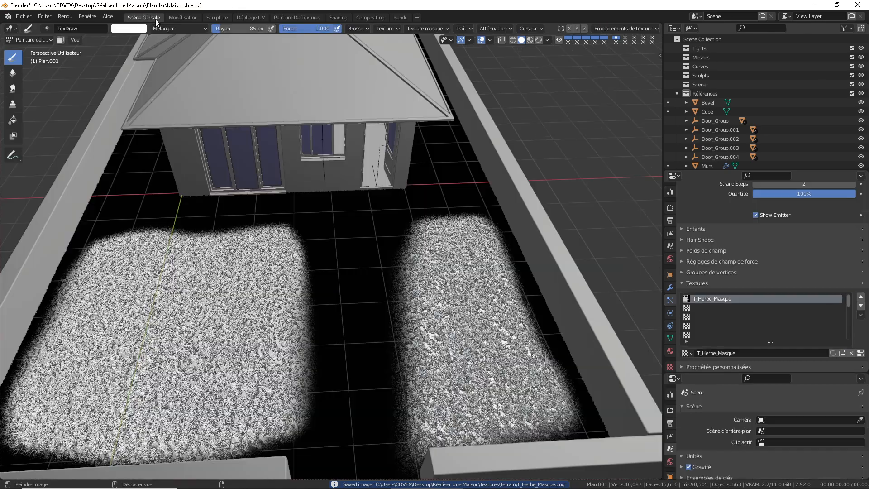
pyautogui.moveTo(430, 246); pyautogui.dragTo(444, 220, button='middle')
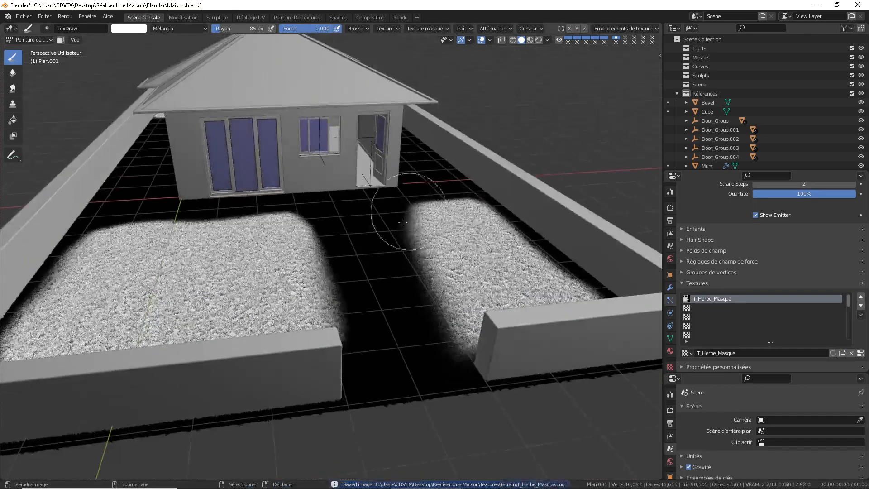
pyautogui.moveTo(403, 290); pyautogui.dragTo(361, 304, button='middle')
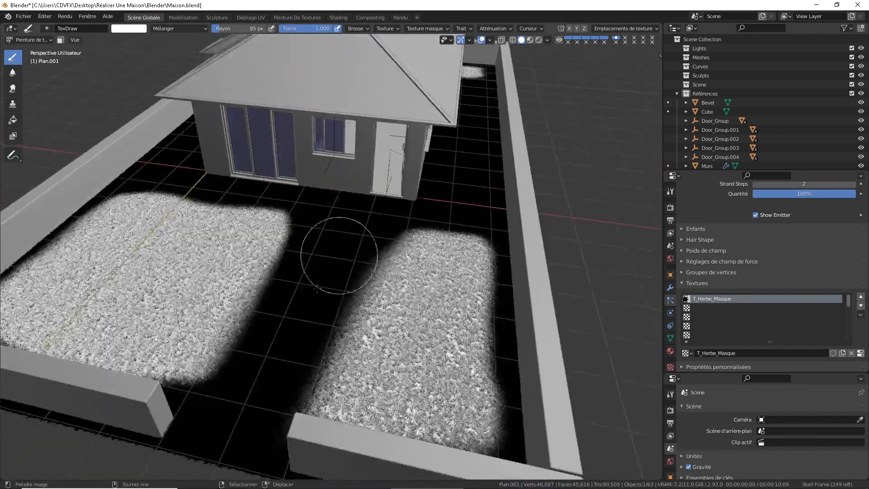
pyautogui.scroll(2, 313, 313)
pyautogui.scroll(1, 498, 156)
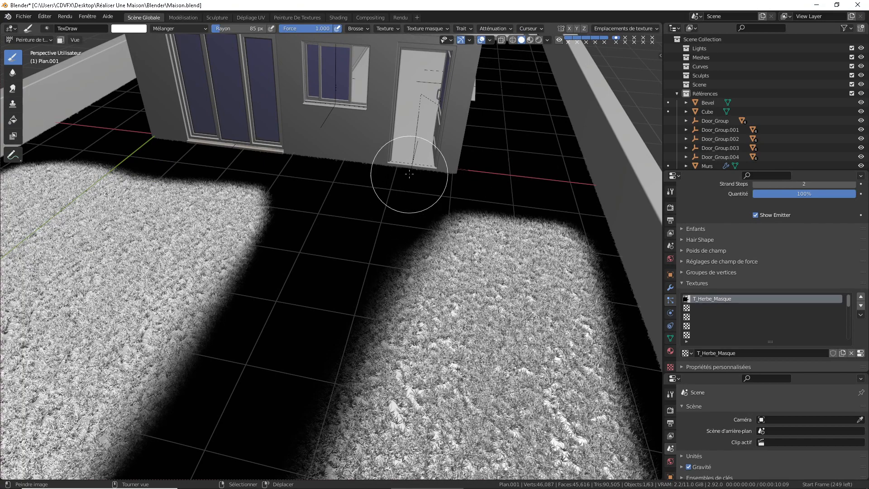
pyautogui.moveTo(362, 162)
pyautogui.mouseDown(button='middle')
pyautogui.moveTo(461, 157)
pyautogui.moveTo(454, 206)
pyautogui.moveTo(441, 206)
pyautogui.moveTo(436, 186)
pyautogui.moveTo(406, 190)
pyautogui.moveTo(500, 206)
pyautogui.mouseUp(button='middle')
pyautogui.scroll(3, 454, 205)
pyautogui.scroll(3, 440, 194)
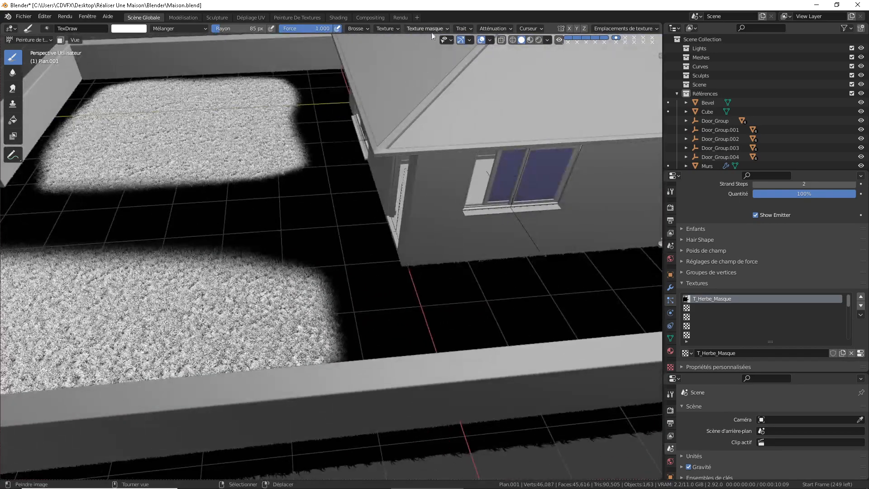
# Step: Switch the ground plane to Object Mode and check where the grass particles grow in the front garden
pyautogui.click(31, 40)
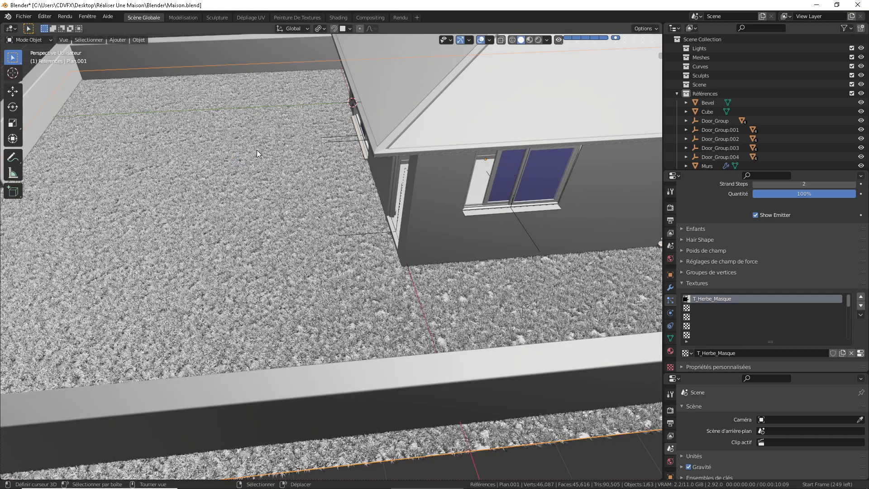
pyautogui.scroll(-2, 257, 150)
pyautogui.moveTo(257, 151); pyautogui.dragTo(413, 177, button='middle')
pyautogui.scroll(-4, 442, 226)
pyautogui.keyDown('shift'); pyautogui.moveTo(471, 276); pyautogui.dragTo(360, 262, button='middle'); pyautogui.keyUp('shift')
pyautogui.scroll(5, 447, 223)
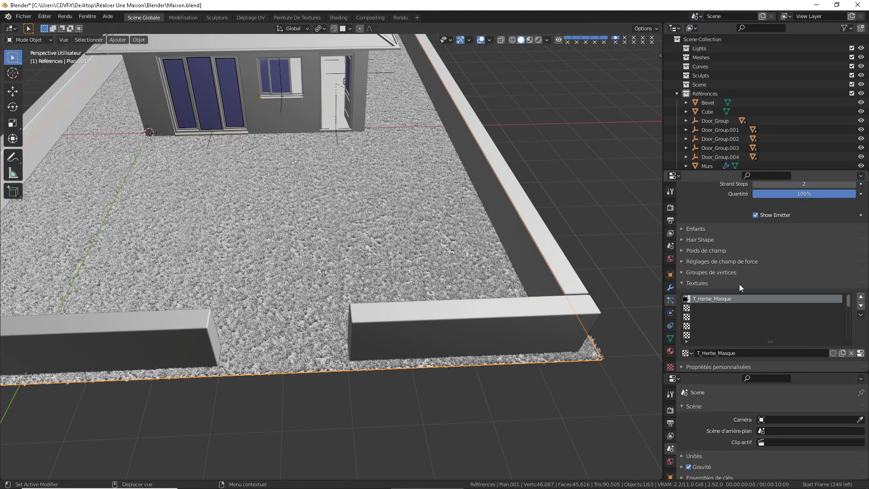
# Step: Expand the grass particle system's field weights and set the Texture weight to 1
pyautogui.click(708, 251)
pyautogui.scroll(-5, 782, 287)
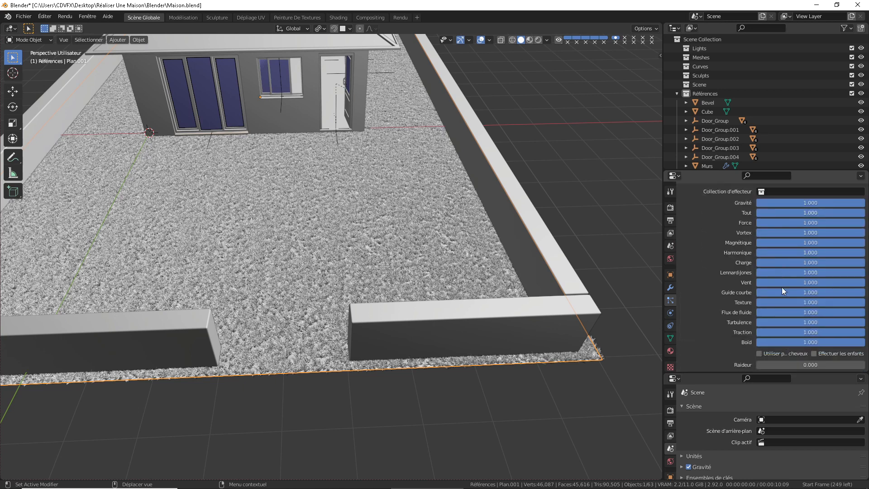
pyautogui.scroll(3, 782, 287)
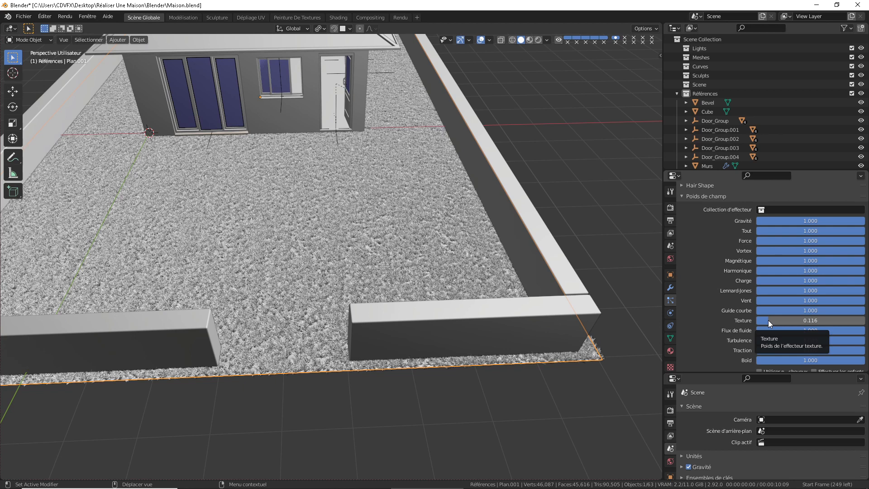
pyautogui.click(812, 320)
pyautogui.write('1')
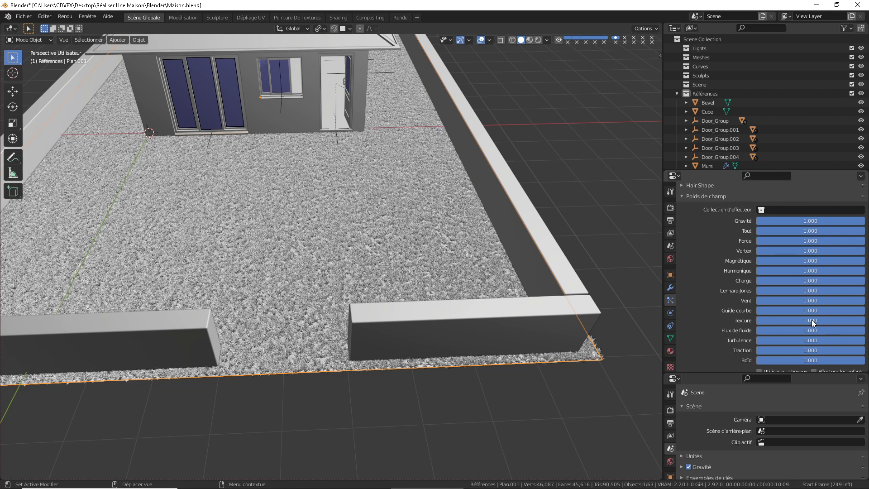
# Step: Collapse the particle system's texture settings and examine its vertex group settings, from density to twist
pyautogui.scroll(-5, 813, 320)
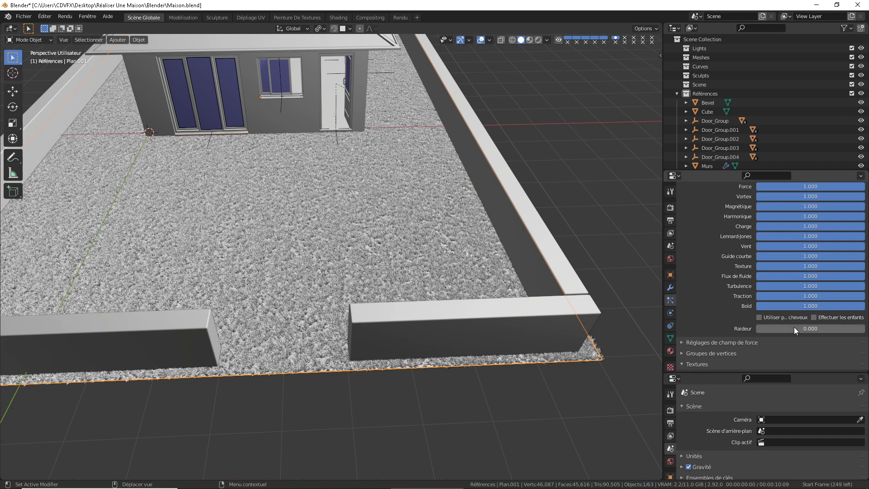
pyautogui.scroll(-2, 797, 290)
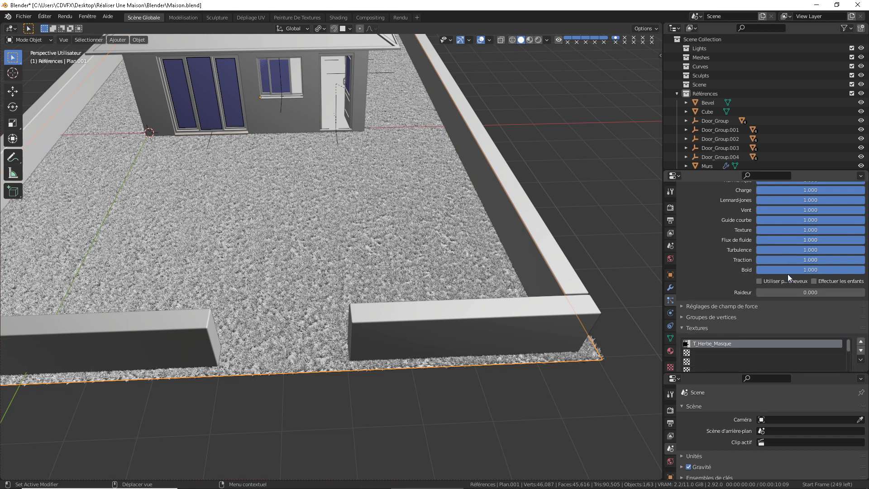
pyautogui.scroll(-2, 787, 278)
pyautogui.scroll(-1, 760, 286)
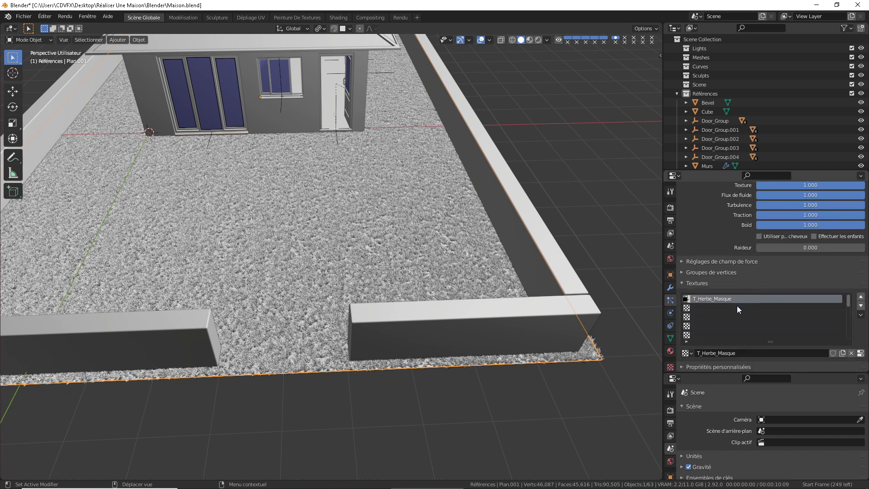
pyautogui.click(690, 284)
pyautogui.click(697, 348)
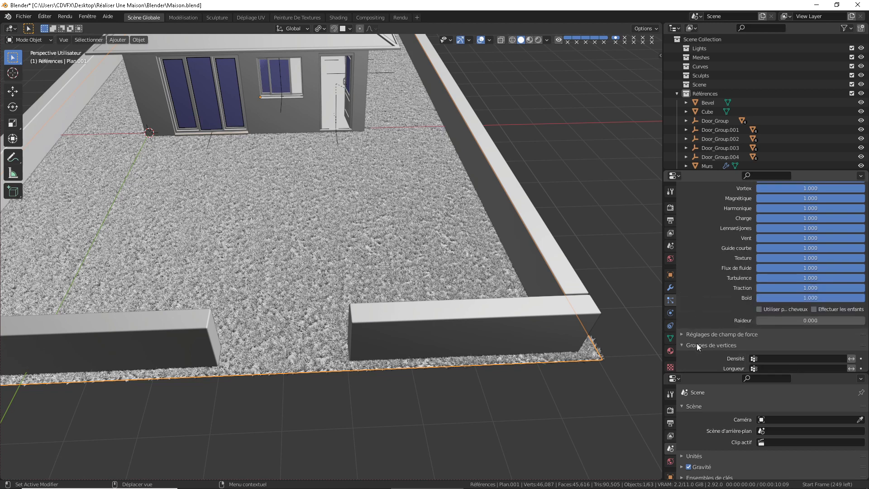
pyautogui.scroll(-2, 724, 336)
pyautogui.scroll(-3, 744, 330)
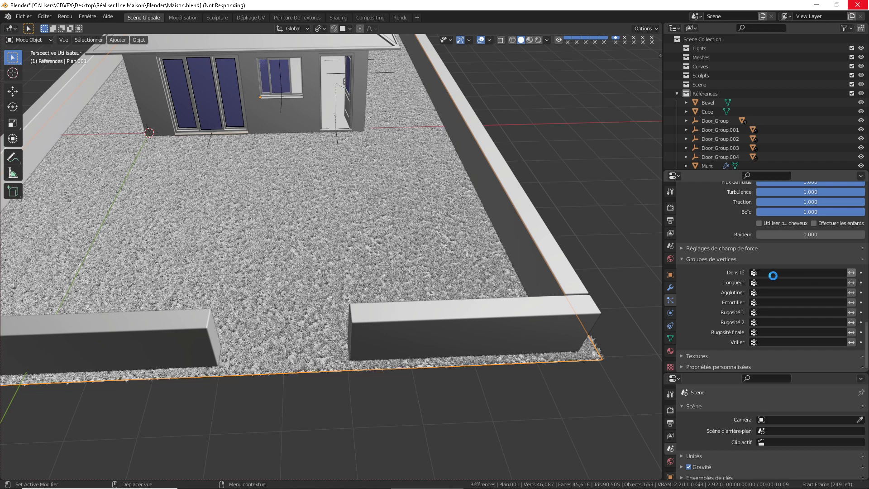
# Step: Check which vertex groups are available for the grass particles' density and collapse the vertex group settings
pyautogui.click(791, 273)
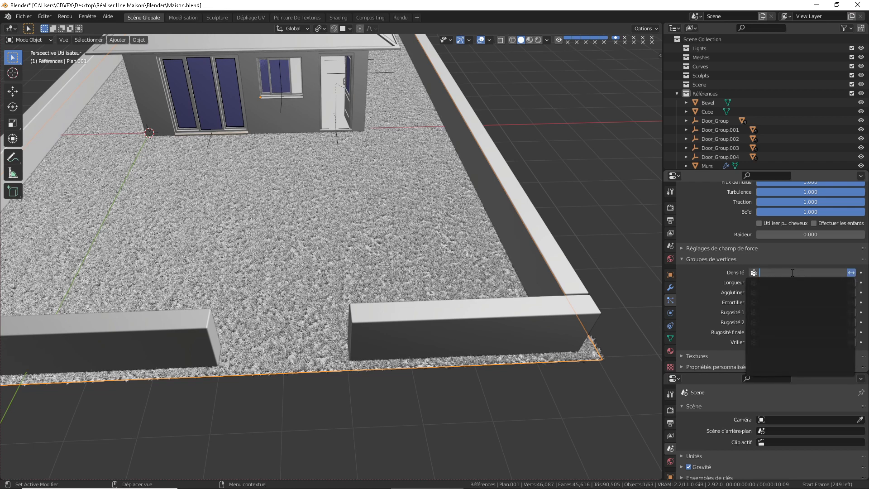
pyautogui.click(860, 272)
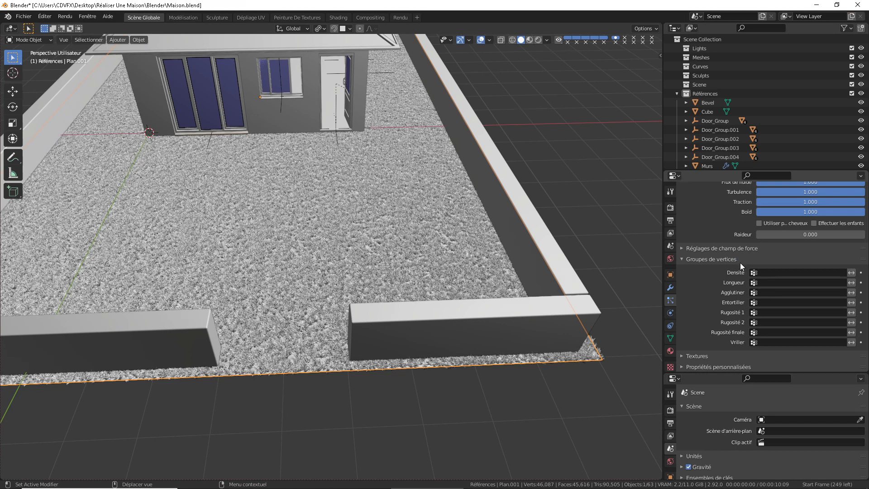
pyautogui.click(683, 259)
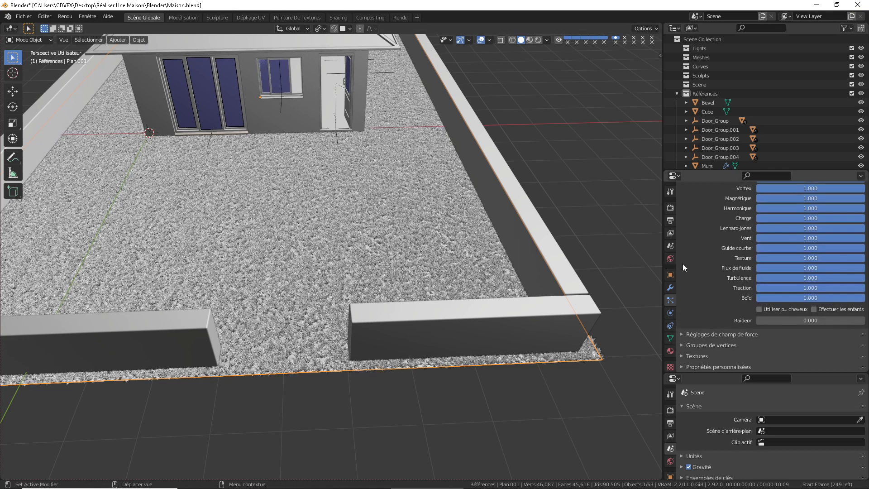
# Step: Try Texture as Type 1 in the grass particles' force field settings, and reset it to Aucun
pyautogui.click(749, 331)
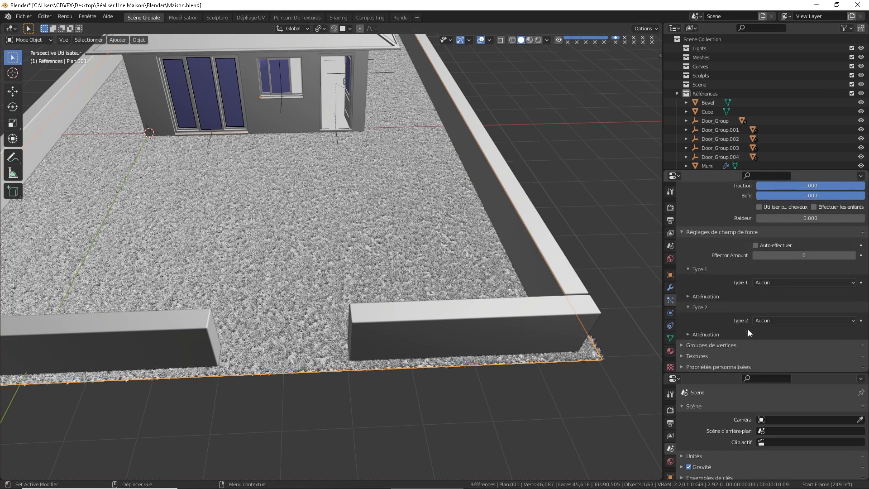
pyautogui.click(790, 283)
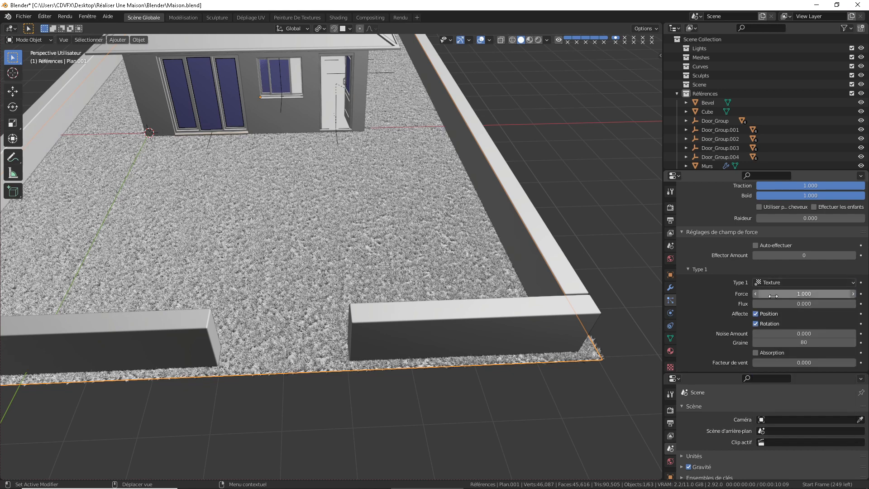
pyautogui.scroll(-4, 773, 303)
pyautogui.scroll(3, 774, 302)
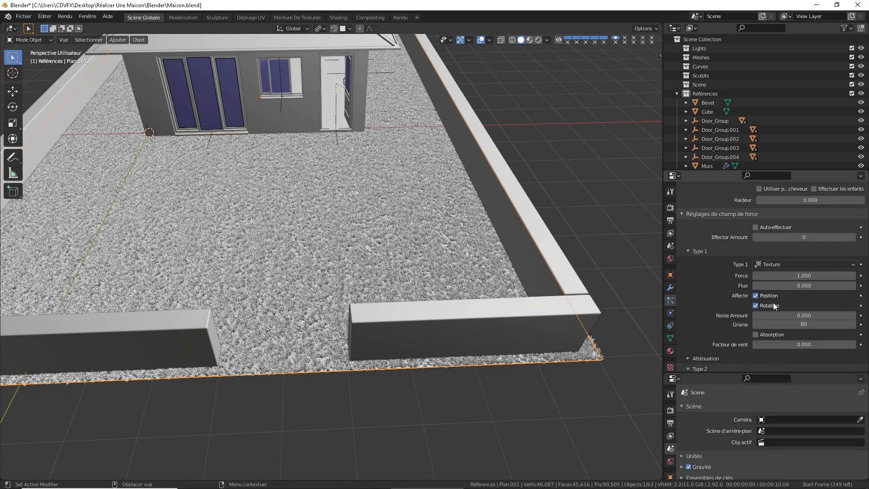
pyautogui.click(793, 265)
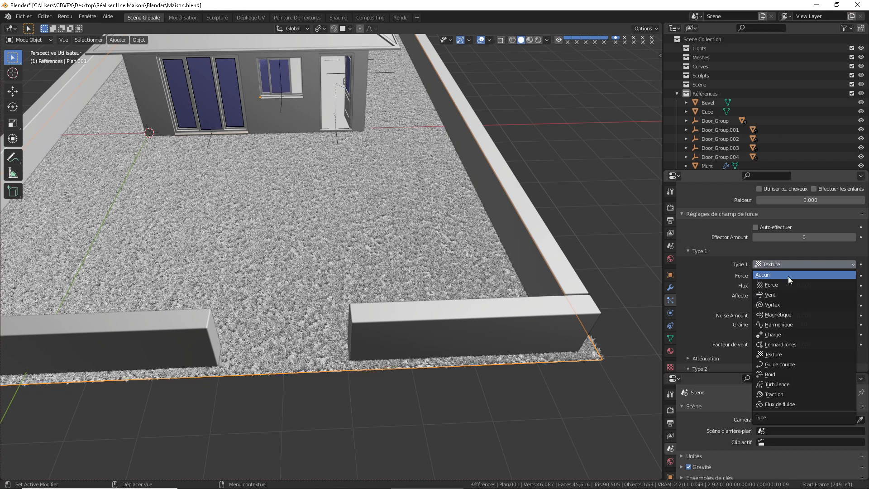
pyautogui.click(788, 276)
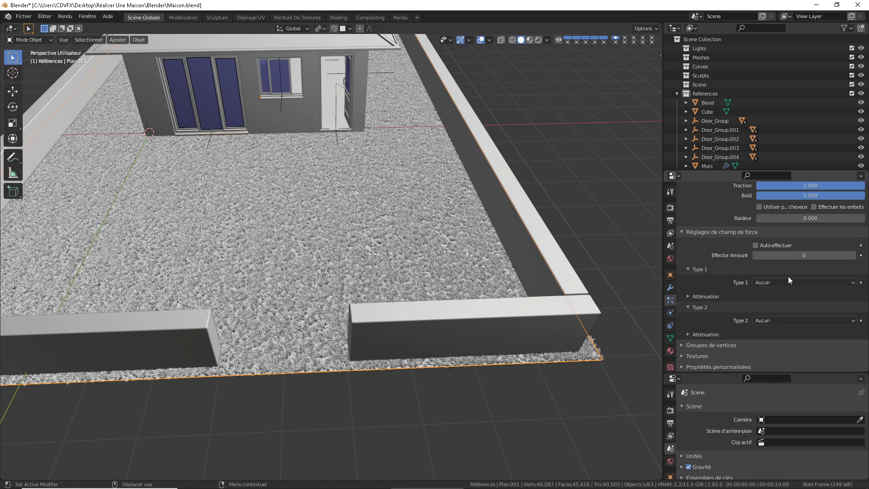
# Step: Collapse the grass particle system's force field settings and field weights
pyautogui.scroll(2, 765, 276)
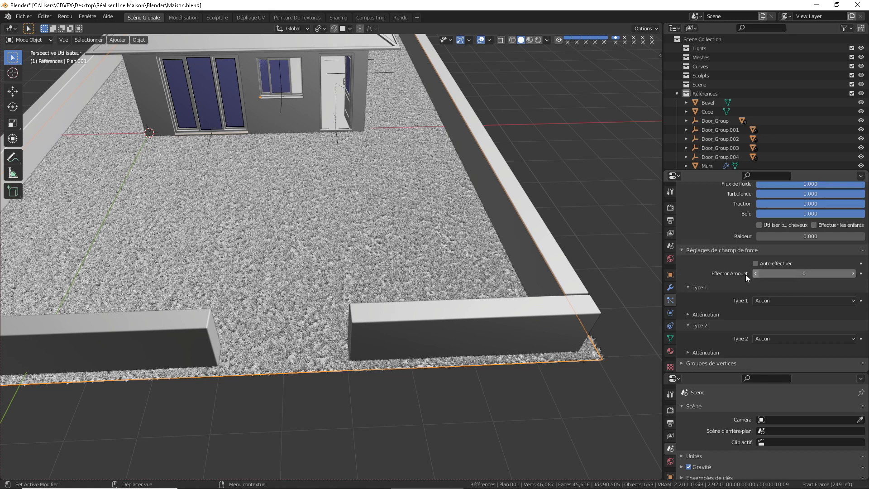
pyautogui.click(721, 248)
pyautogui.scroll(3, 762, 316)
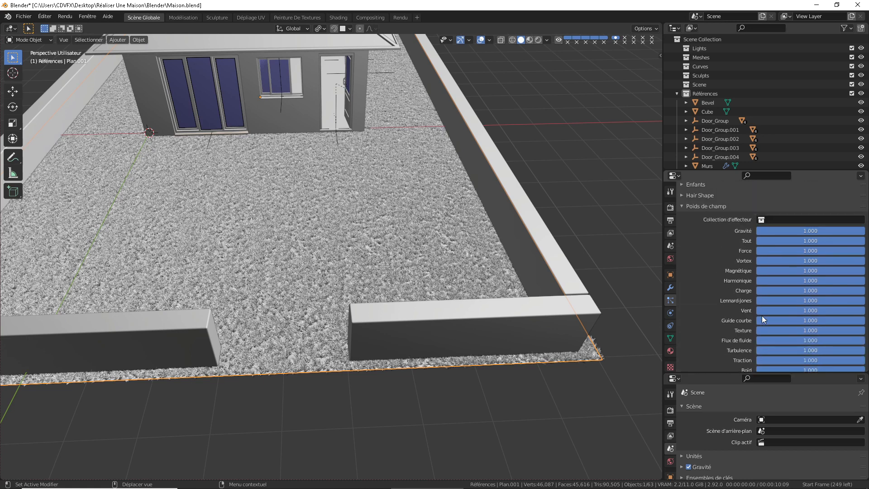
pyautogui.scroll(2, 762, 316)
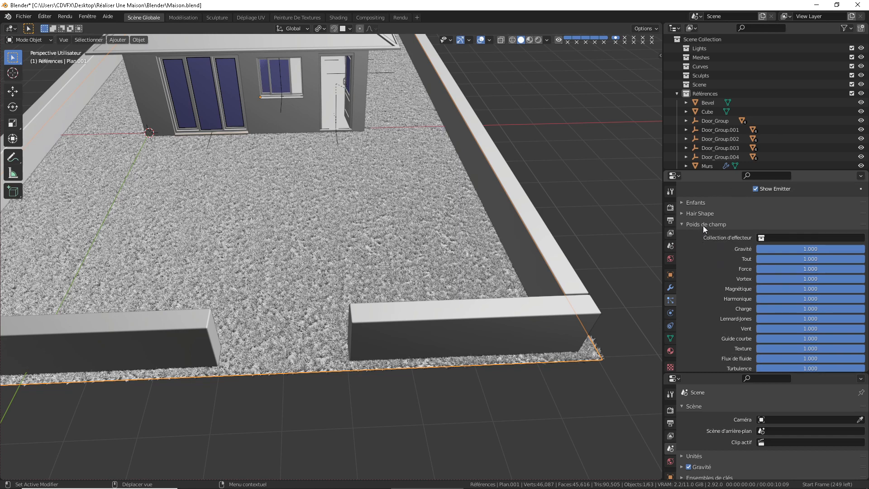
pyautogui.click(702, 243)
# Step: Examine the grass particles' hair shape settings and children settings, collapsing each after viewing
pyautogui.click(700, 313)
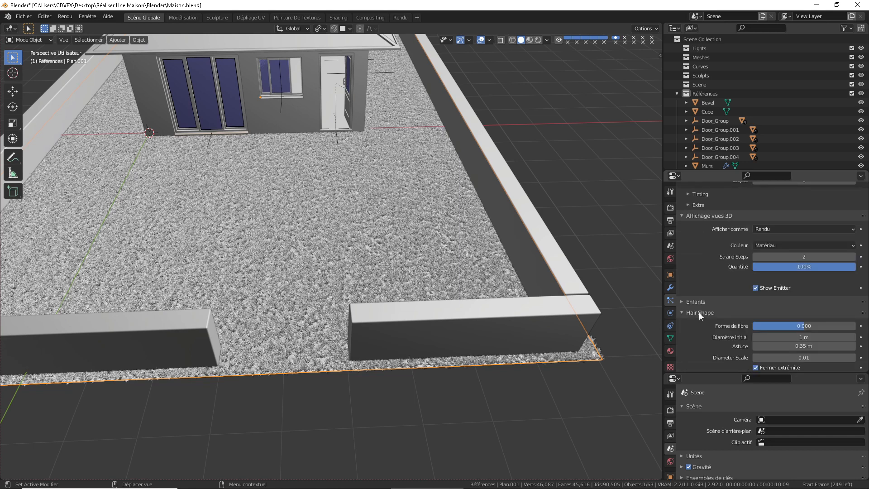
pyautogui.scroll(-3, 702, 313)
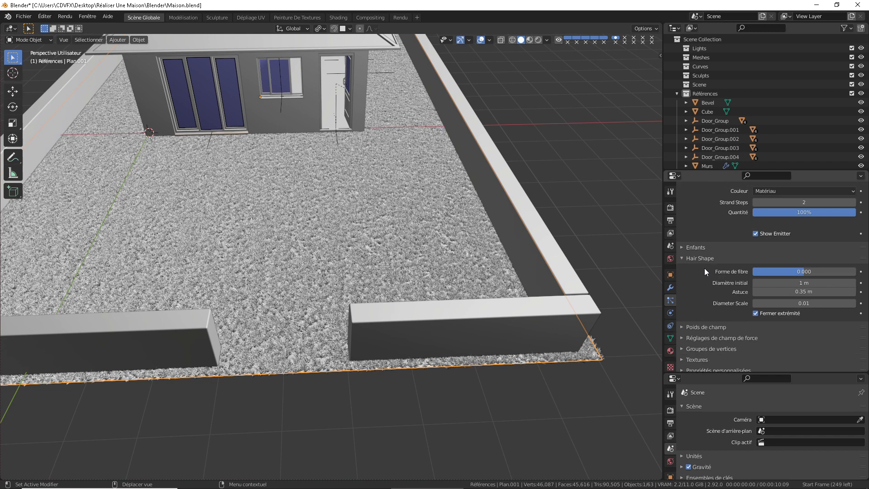
pyautogui.click(703, 260)
pyautogui.click(700, 303)
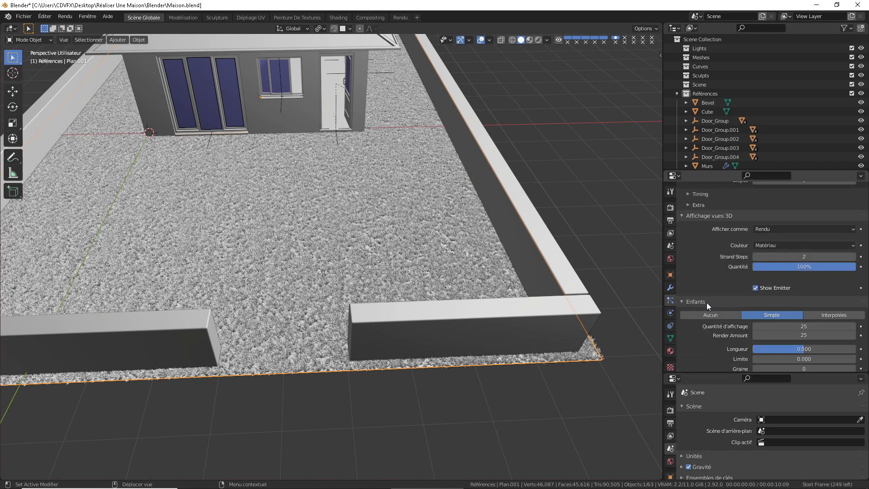
pyautogui.scroll(-5, 707, 302)
pyautogui.scroll(4, 707, 303)
pyautogui.click(697, 285)
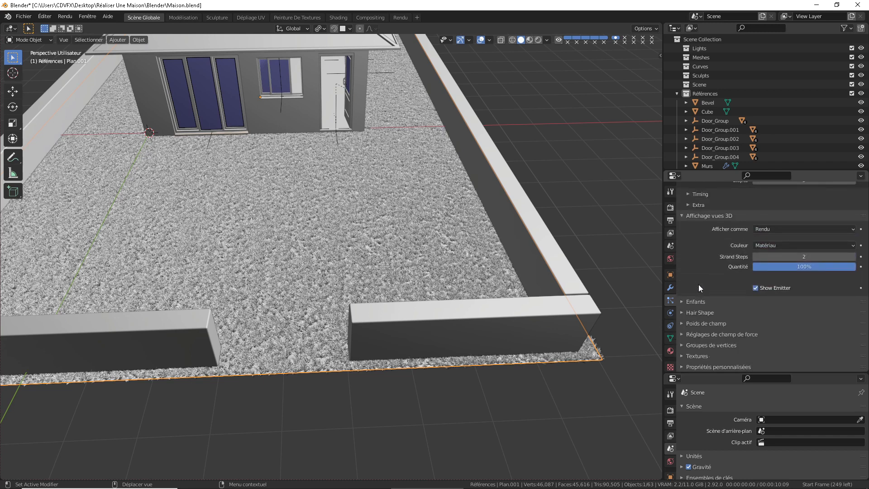
# Step: Collapse the particles' viewport display settings, examine the render Extra and Timing options, and collapse the render settings
pyautogui.scroll(3, 723, 294)
pyautogui.scroll(1, 723, 294)
pyautogui.click(698, 270)
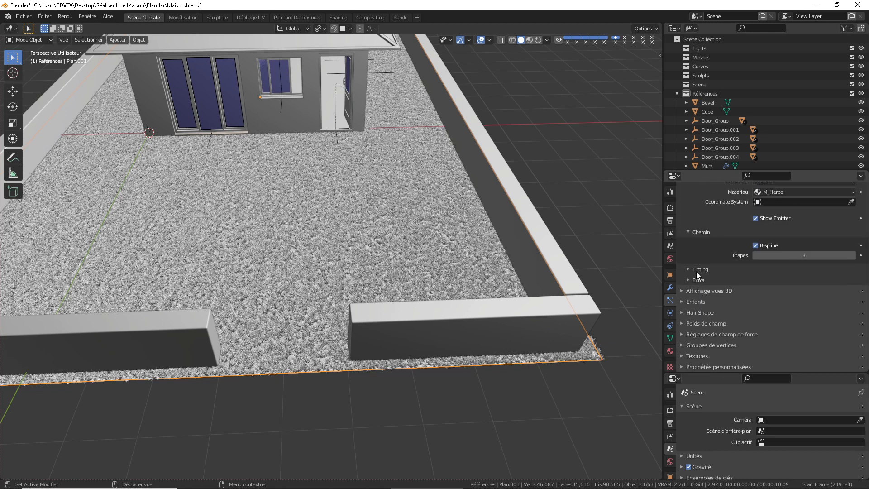
pyautogui.click(695, 282)
pyautogui.click(695, 281)
pyautogui.click(700, 269)
pyautogui.click(700, 269)
pyautogui.scroll(4, 701, 270)
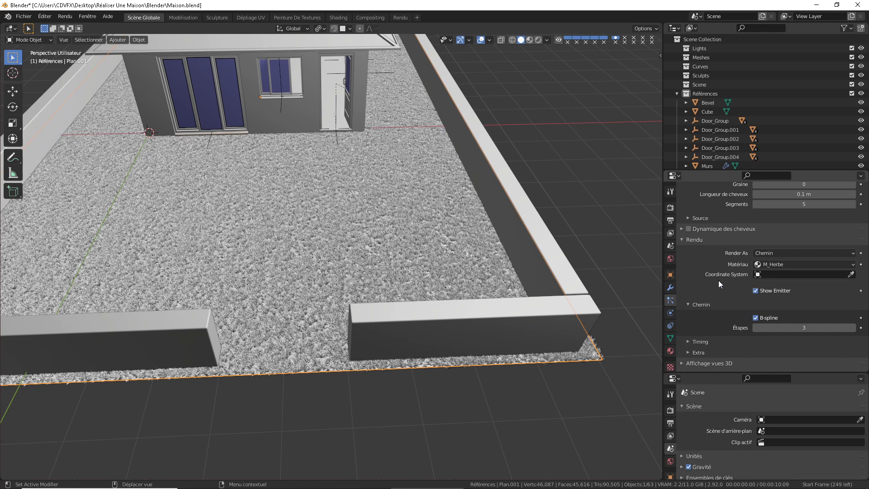
pyautogui.click(692, 239)
# Step: Check the emission source settings and enable the Avancé option for the Herbe_Petit hair particles
pyautogui.scroll(2, 689, 240)
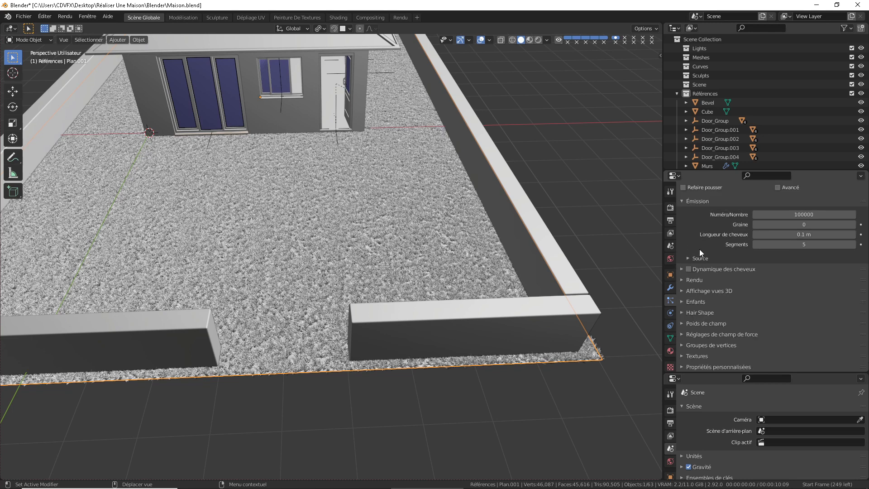
pyautogui.click(694, 258)
pyautogui.click(695, 258)
pyautogui.scroll(1, 710, 263)
pyautogui.scroll(2, 710, 264)
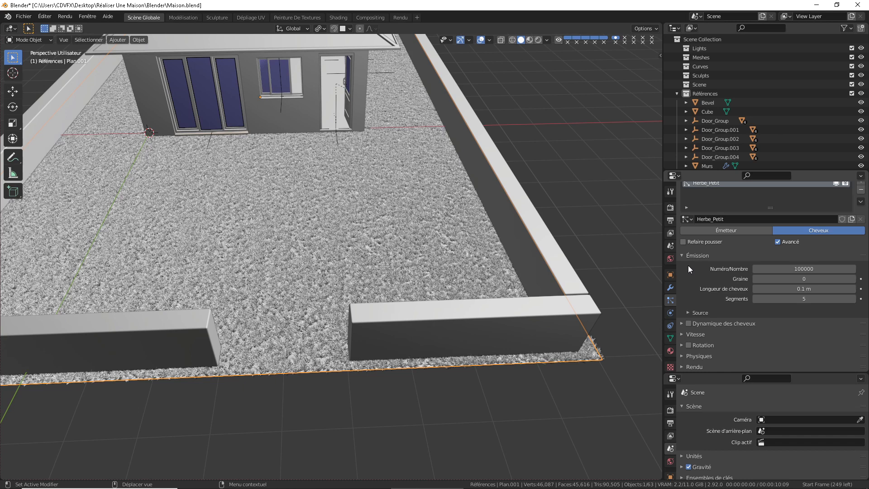
# Step: Expand the particle system's textures, inspect the options for the T_Herbe_Masque slot, and collapse the textures
pyautogui.scroll(-1, 786, 307)
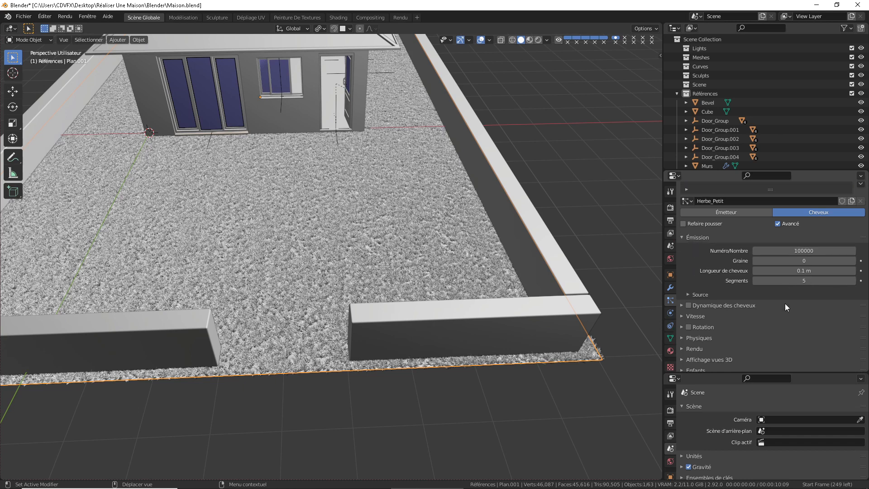
pyautogui.scroll(-4, 784, 307)
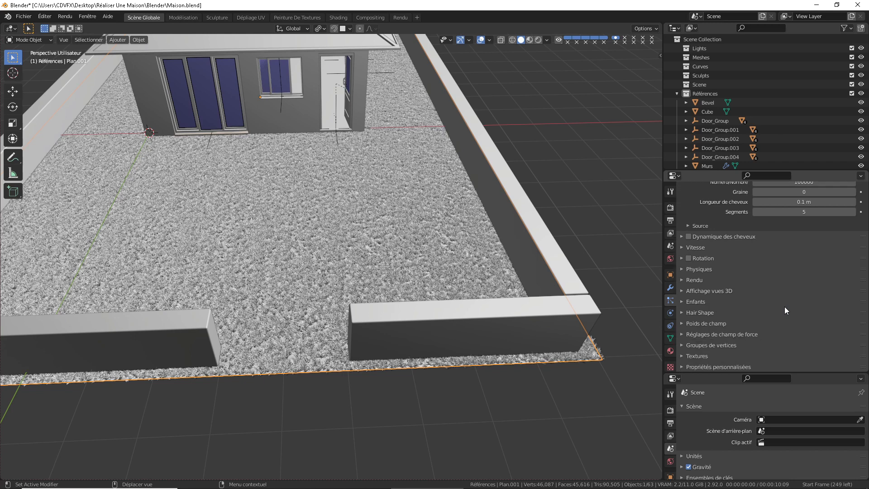
pyautogui.click(702, 354)
pyautogui.scroll(-2, 781, 345)
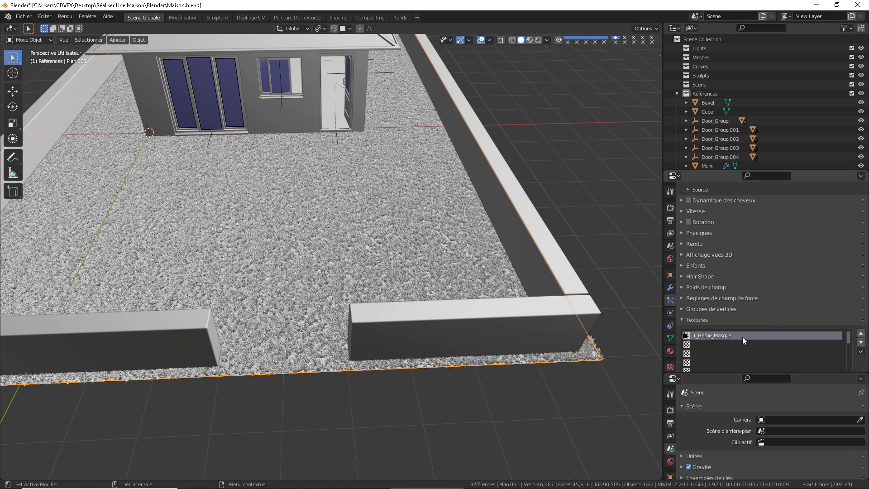
pyautogui.rightClick(741, 336)
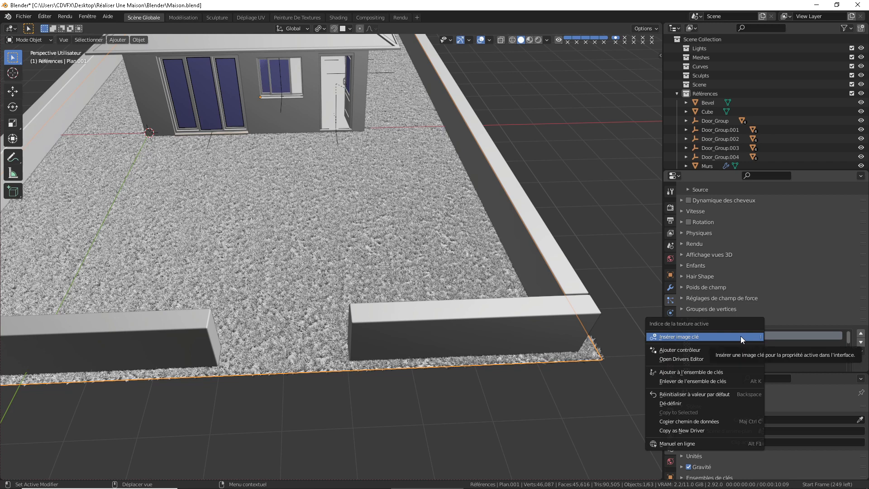
pyautogui.scroll(-2, 824, 281)
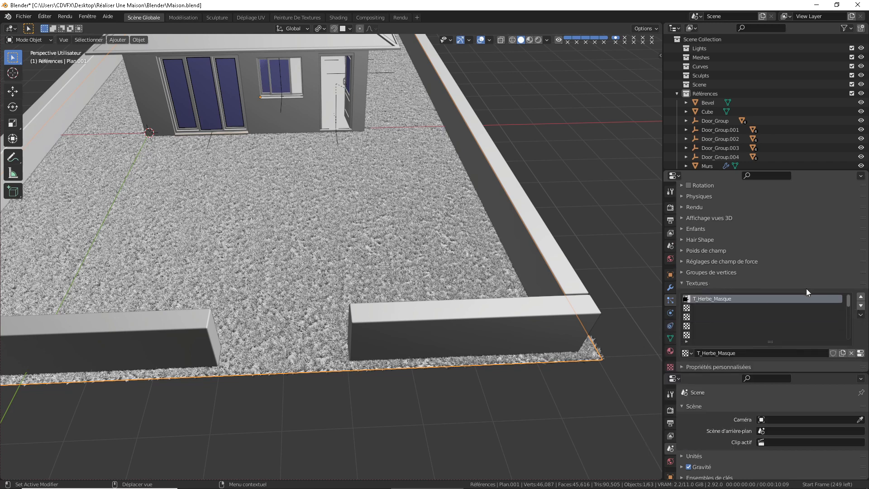
pyautogui.click(684, 284)
# Step: Examine the grass particles' vertex group and force field settings again, collapsing each after viewing
pyautogui.click(682, 346)
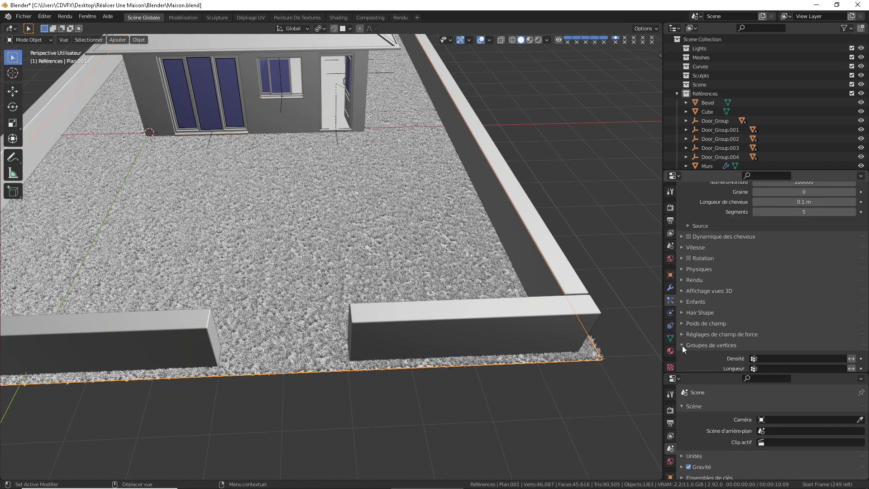
pyautogui.scroll(-5, 683, 344)
pyautogui.click(683, 259)
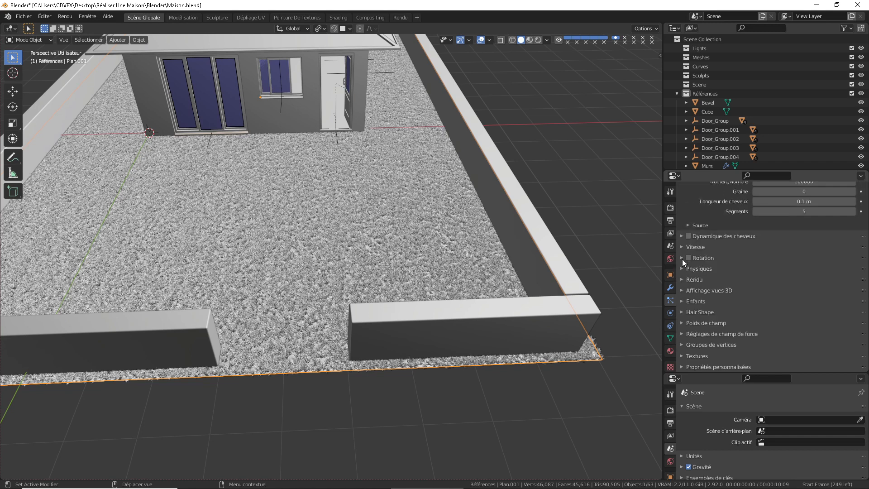
pyautogui.click(681, 334)
pyautogui.scroll(-5, 710, 333)
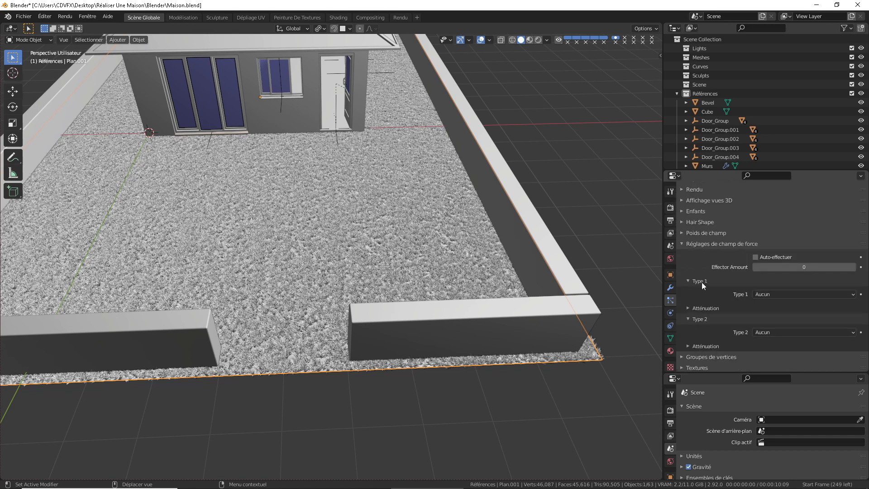
pyautogui.click(685, 243)
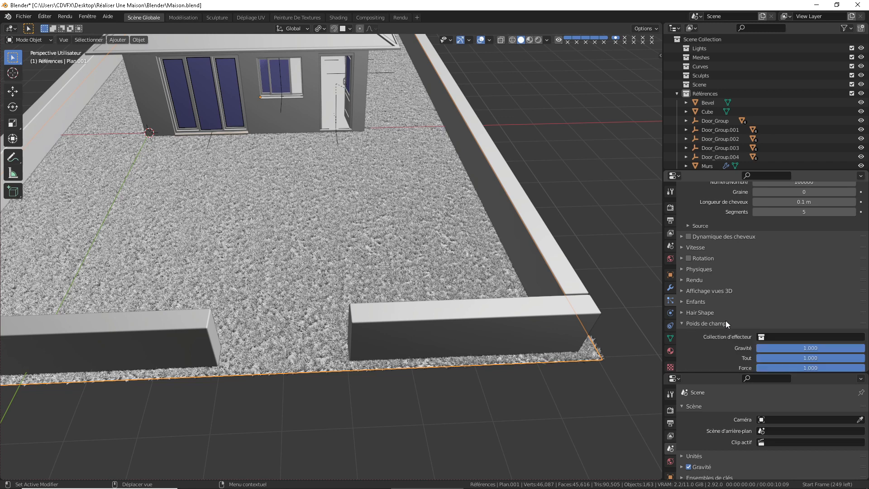
# Step: Set the Boid weight to 0 in the grass particle system's field weights
pyautogui.scroll(-6, 726, 321)
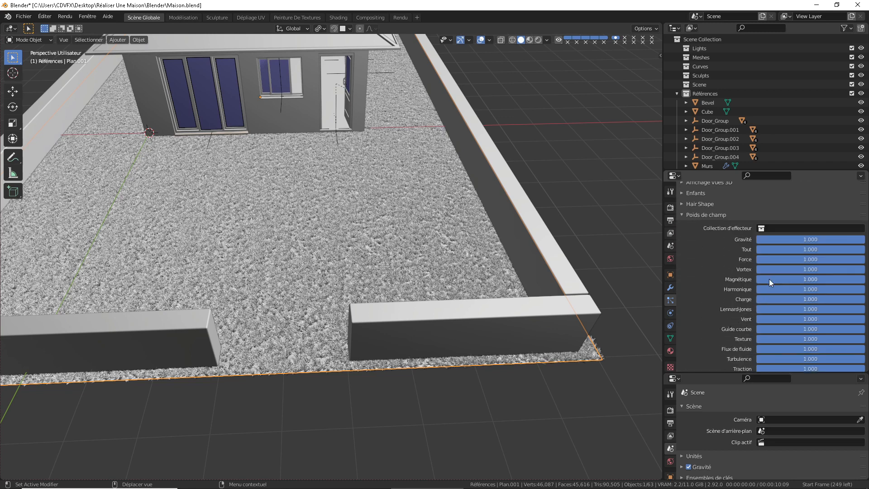
pyautogui.scroll(-2, 772, 282)
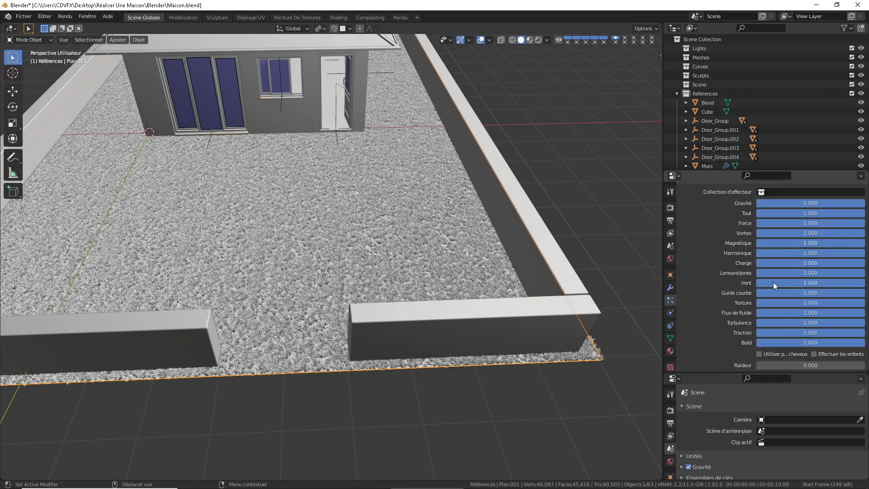
pyautogui.click(810, 344)
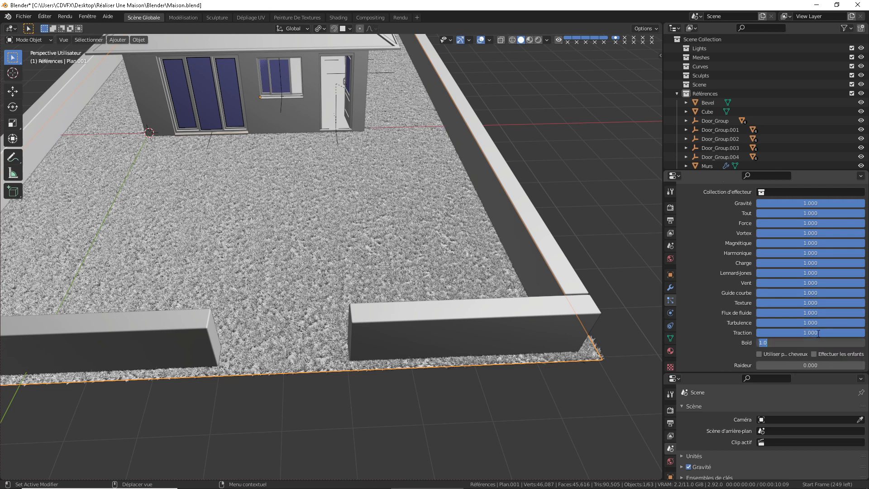
pyautogui.write('0')
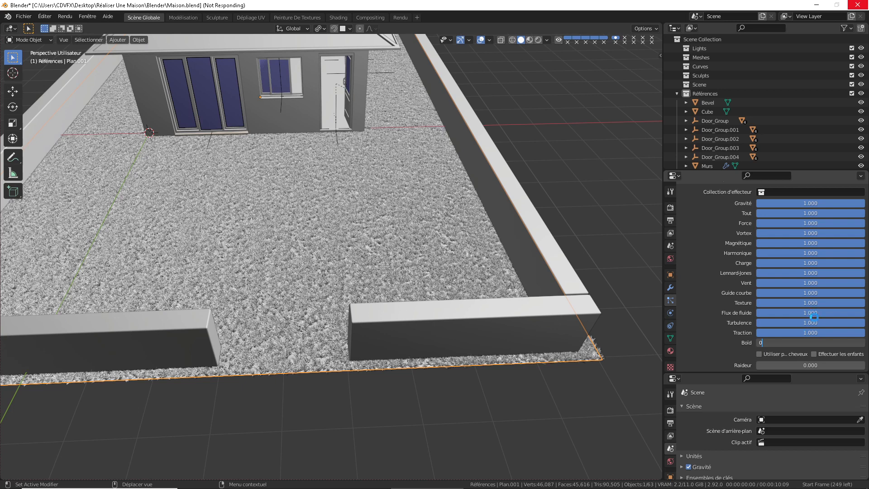
pyautogui.press('Return')
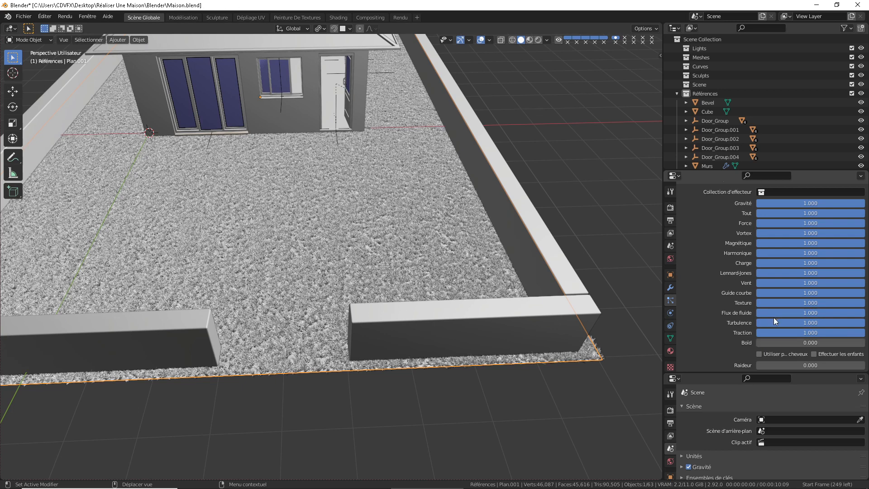
# Step: Try a particle count of 10 for the Herbe_Petit emission and settle on 10000
pyautogui.scroll(15, 792, 274)
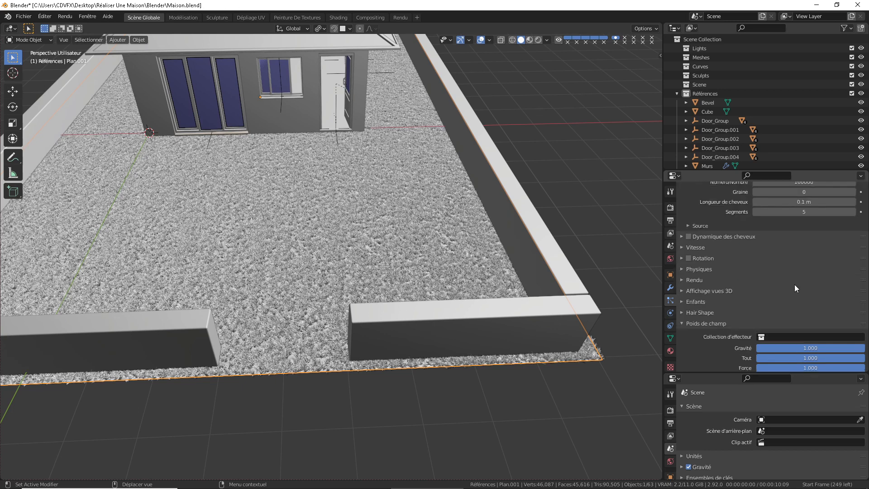
pyautogui.click(796, 254)
pyautogui.write('10')
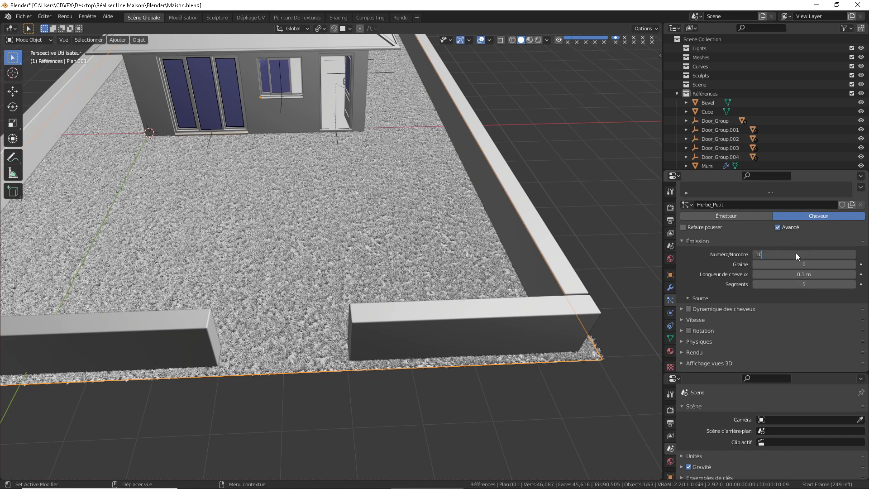
pyautogui.press('Return')
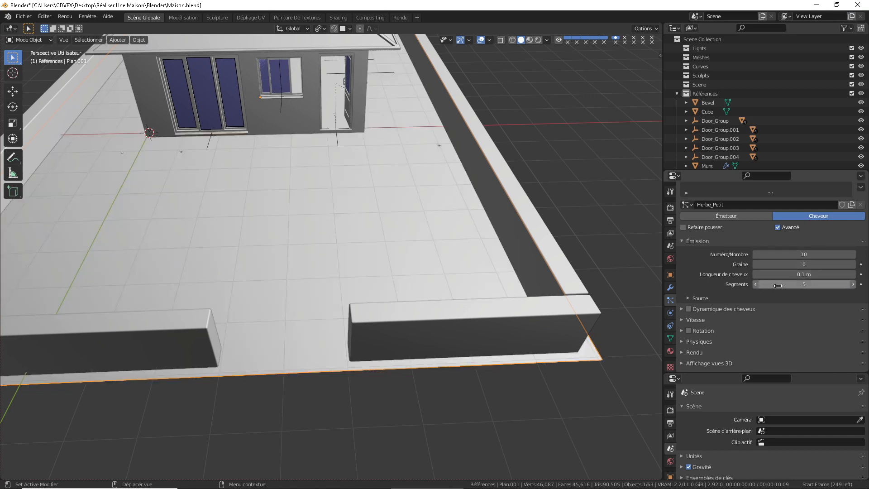
pyautogui.click(807, 255)
pyautogui.write('10000')
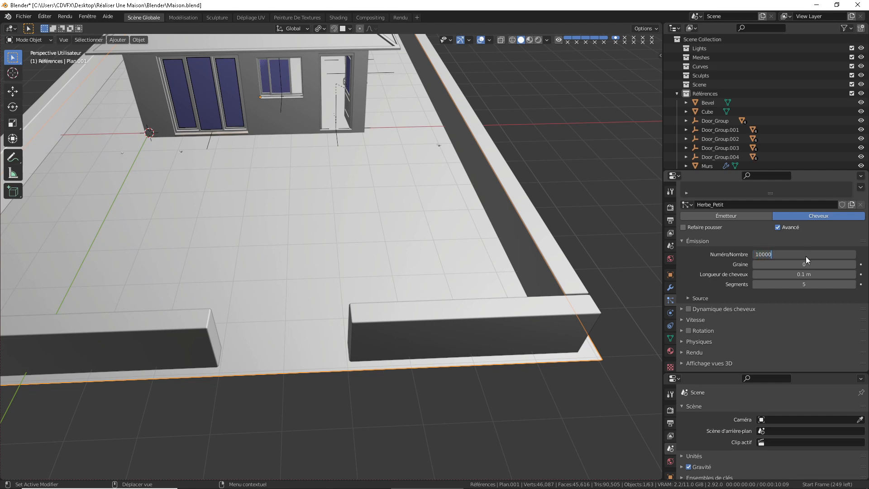
pyautogui.press('Return')
# Step: Set the Gravité field weight to 0 and return the Tout weight to 1 after trying it at 0
pyautogui.scroll(-4, 804, 319)
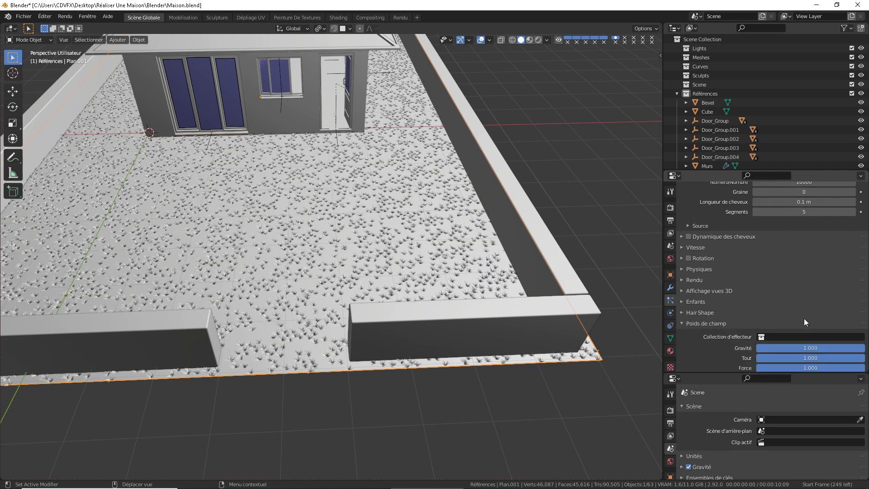
pyautogui.scroll(-8, 804, 319)
pyautogui.scroll(4, 802, 299)
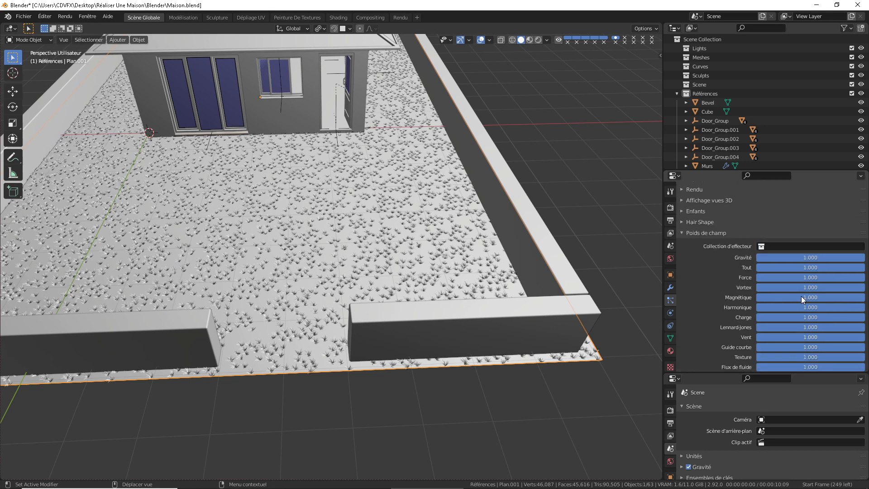
pyautogui.scroll(2, 801, 296)
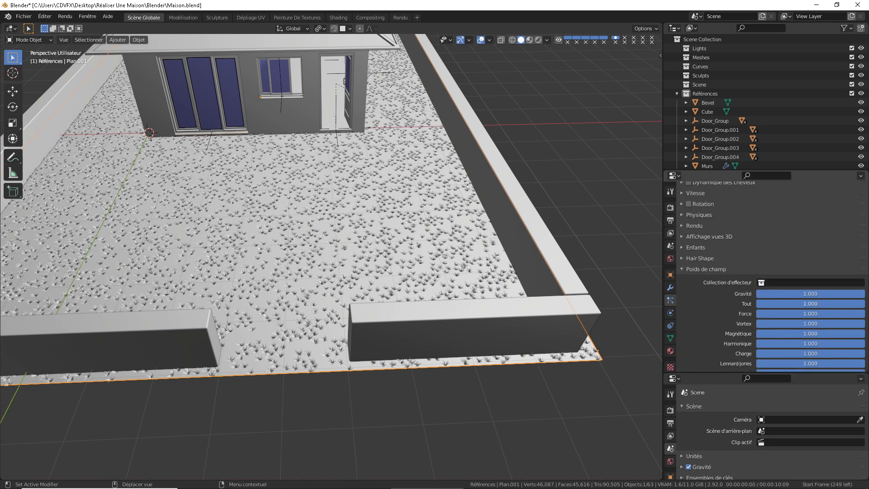
pyautogui.moveTo(811, 304); pyautogui.dragTo(756, 304)
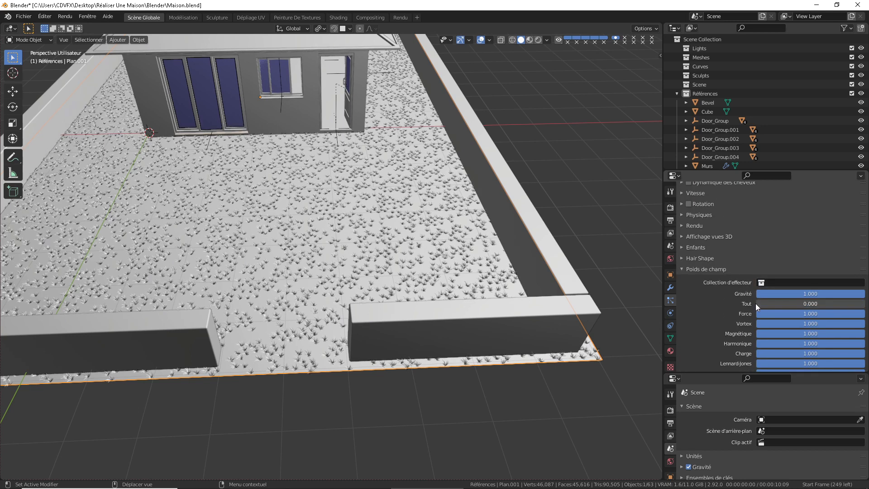
pyautogui.click(811, 295)
pyautogui.write('0')
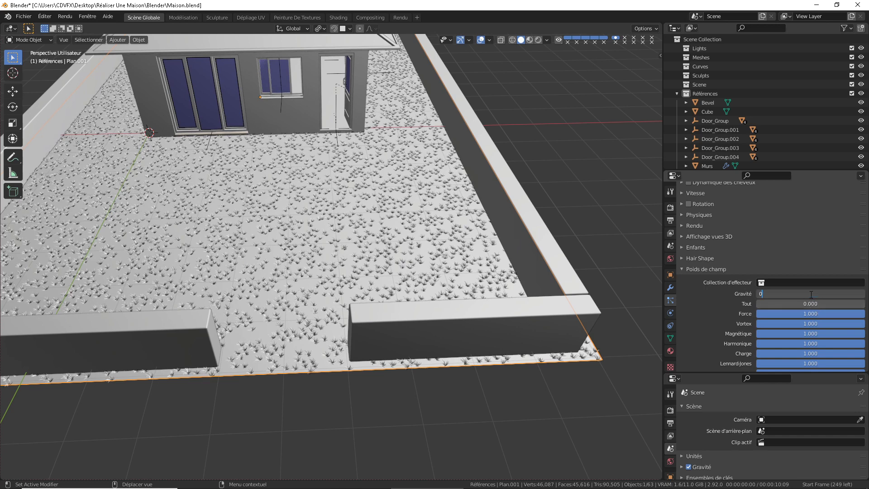
pyautogui.press('Return')
pyautogui.click(810, 303)
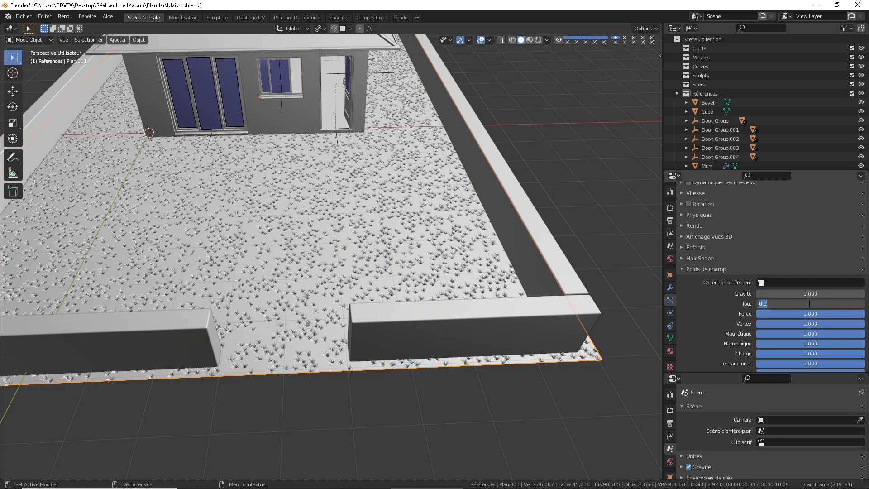
pyautogui.write('1')
pyautogui.press('Return')
# Step: Set the Force and Vortex field weights of the grass particles to 0
pyautogui.click(813, 314)
pyautogui.write('0')
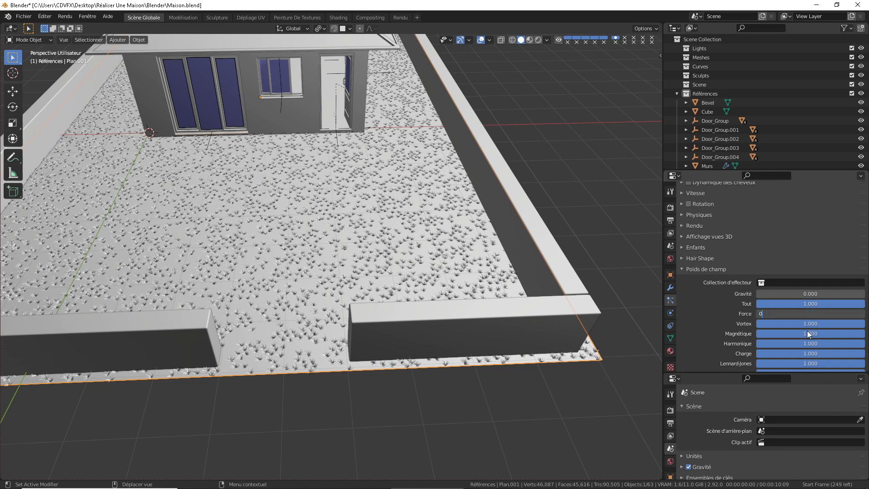
pyautogui.press('Return')
pyautogui.click(807, 327)
pyautogui.write('0')
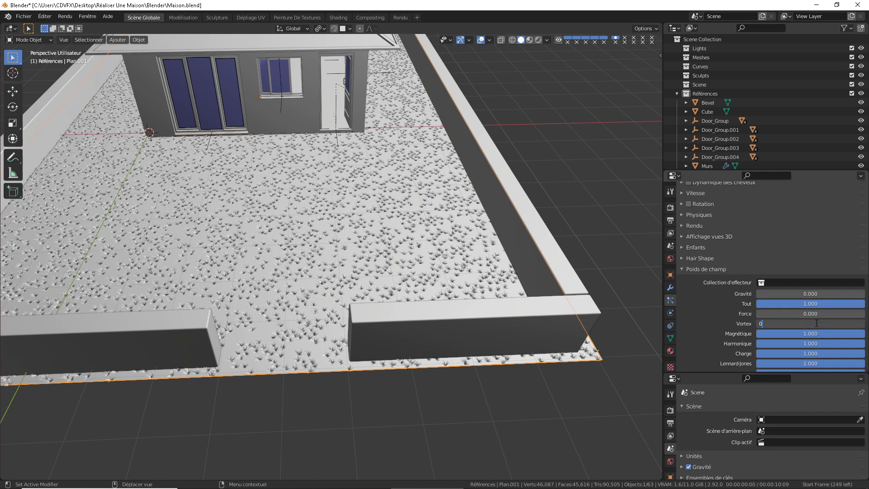
pyautogui.press('Return')
# Step: Set the Magnétique and Harmonique field weights of the grass particles to 0
pyautogui.scroll(-2, 816, 322)
pyautogui.scroll(-2, 813, 316)
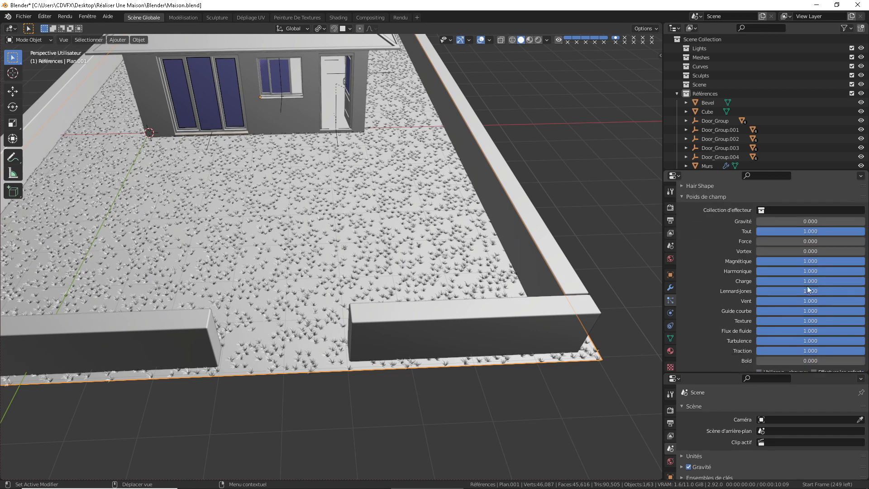
pyautogui.click(810, 261)
pyautogui.write('0')
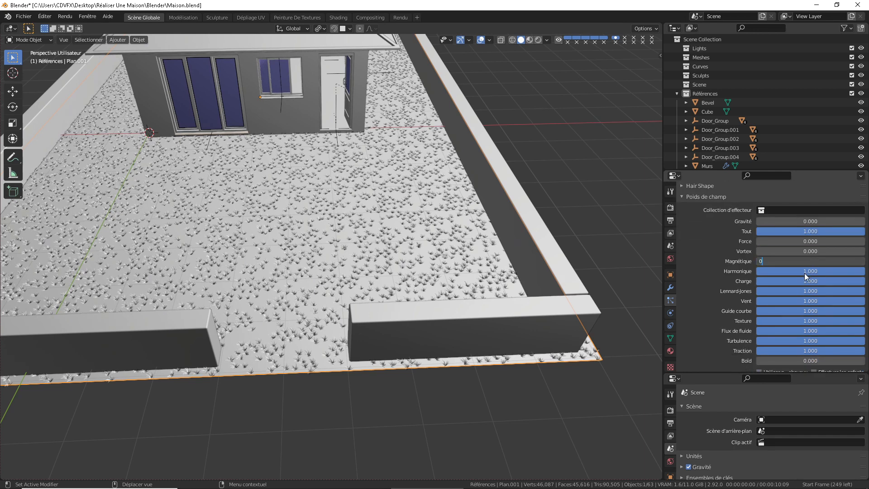
pyautogui.press('Return')
pyautogui.click(804, 273)
pyautogui.write('0')
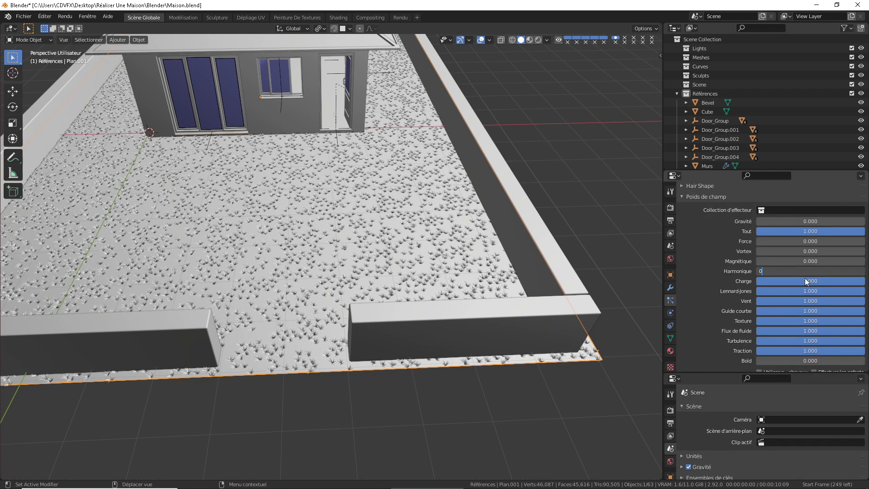
pyautogui.press('Return')
# Step: Set the Charge and Lennard-Jones field weights of the grass particles to 0
pyautogui.click(809, 281)
pyautogui.write('0')
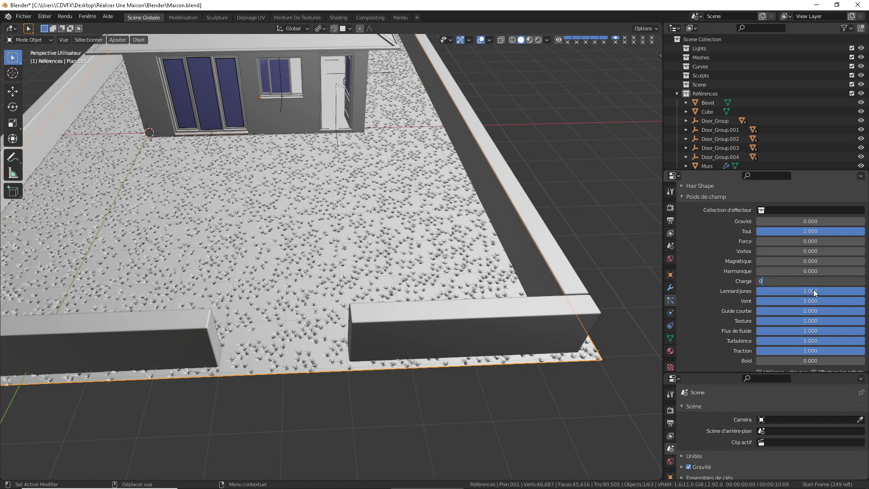
pyautogui.press('Return')
pyautogui.click(814, 290)
pyautogui.write('0')
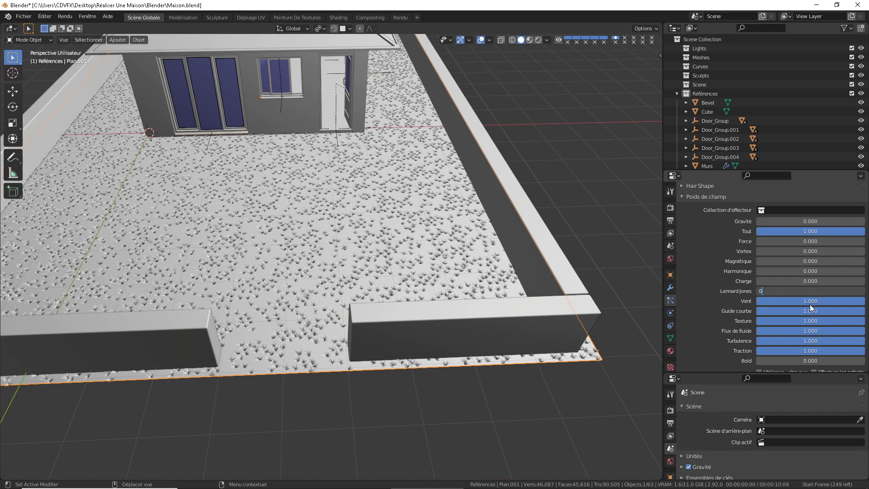
pyautogui.press('Return')
# Step: Set the Vent and Guide courbe field weights of the grass particles to 0
pyautogui.click(811, 302)
pyautogui.write('0')
pyautogui.press('Return')
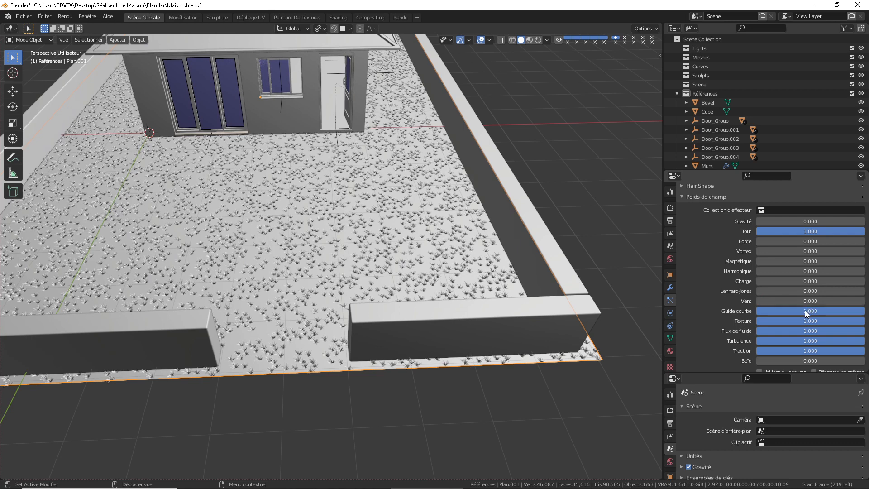
pyautogui.click(806, 311)
pyautogui.write('0')
pyautogui.press('Return')
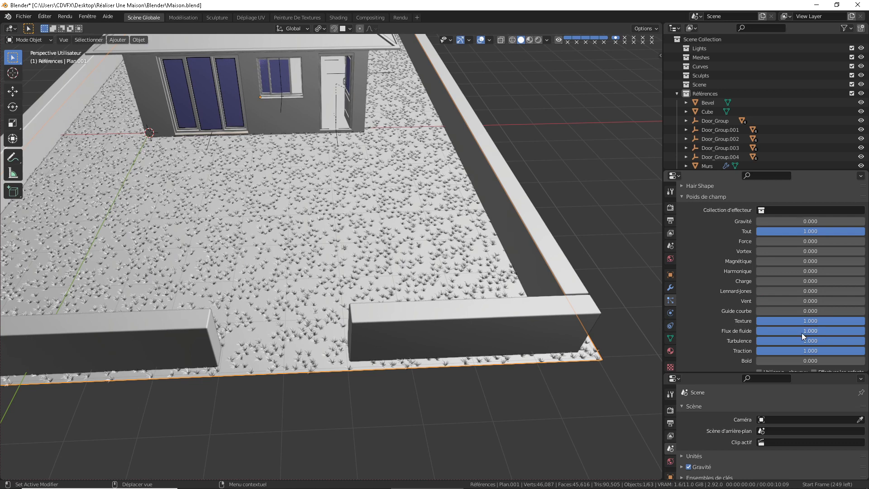
# Step: Set the Flux de fluide, Turbulence and Traction field weights to 0, leaving Texture as the remaining specific force weight
pyautogui.click(802, 333)
pyautogui.write('0')
pyautogui.press('Return')
pyautogui.click(808, 343)
pyautogui.write('0')
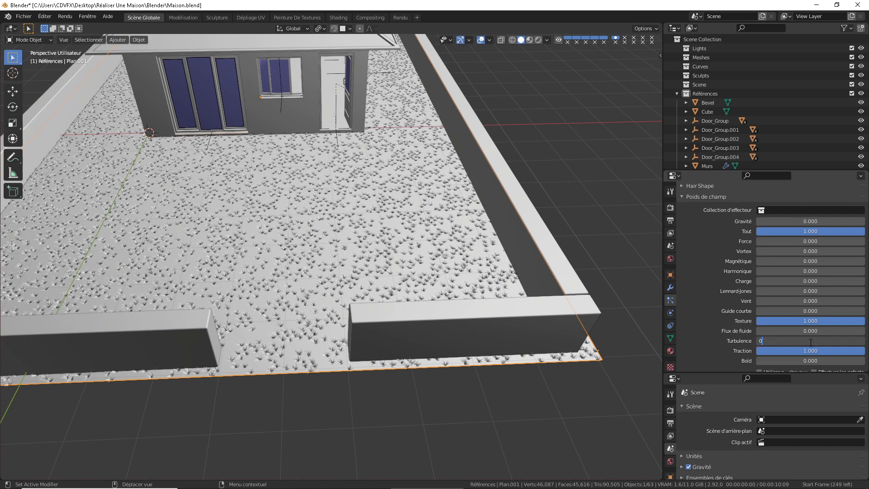
pyautogui.press('Return')
pyautogui.click(810, 351)
pyautogui.write('0')
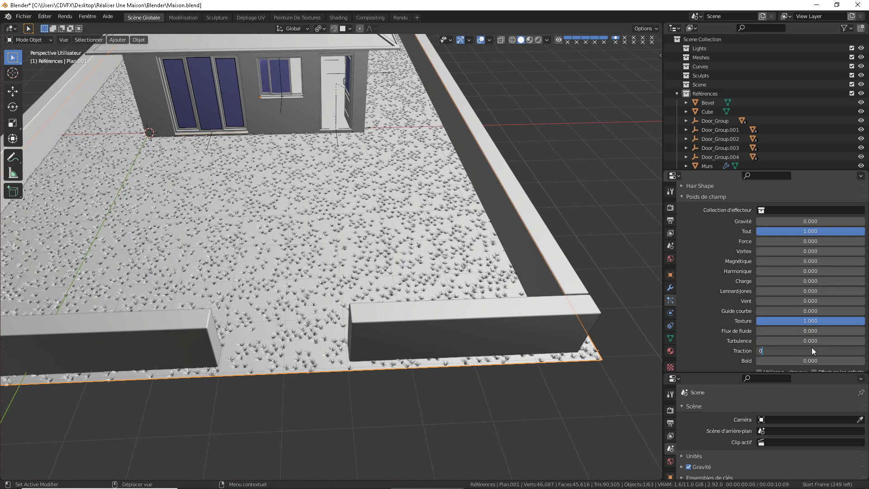
pyautogui.press('Return')
# Step: Try the field weights' hair-growing and Effectuer les enfants options, turn both off again, and collapse the field weights
pyautogui.scroll(-2, 804, 325)
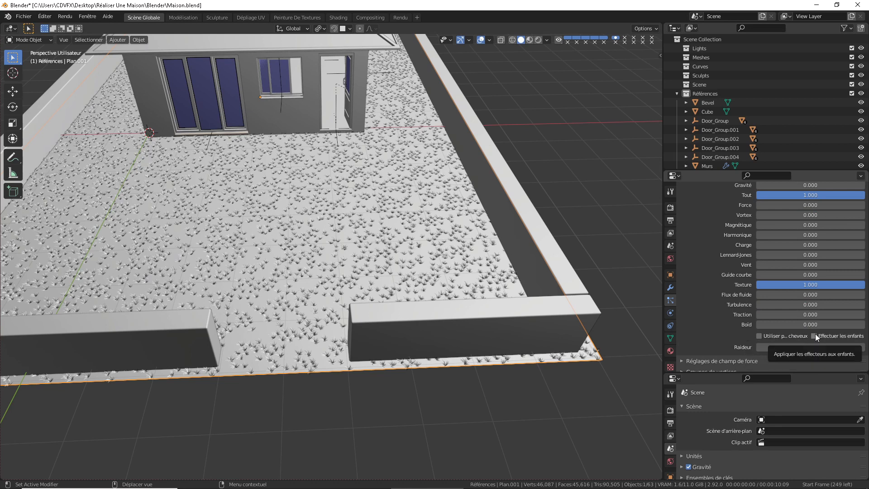
pyautogui.click(770, 337)
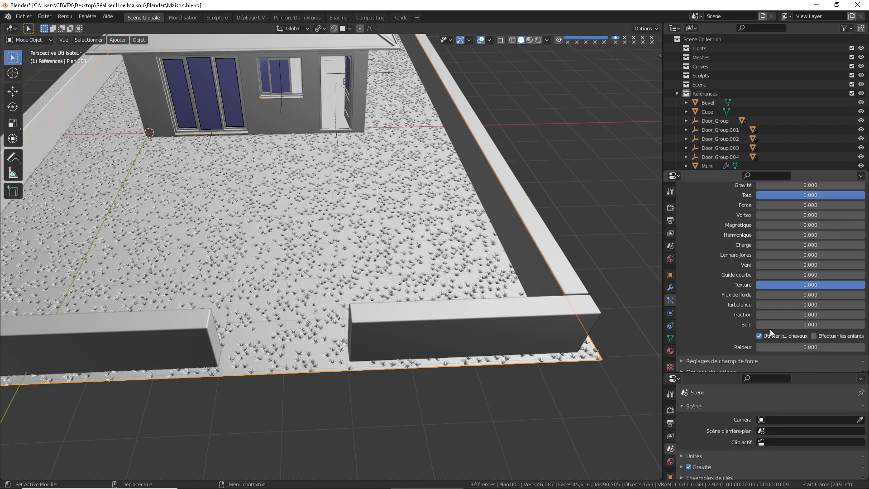
pyautogui.click(813, 336)
pyautogui.click(815, 336)
pyautogui.click(760, 337)
pyautogui.scroll(5, 786, 266)
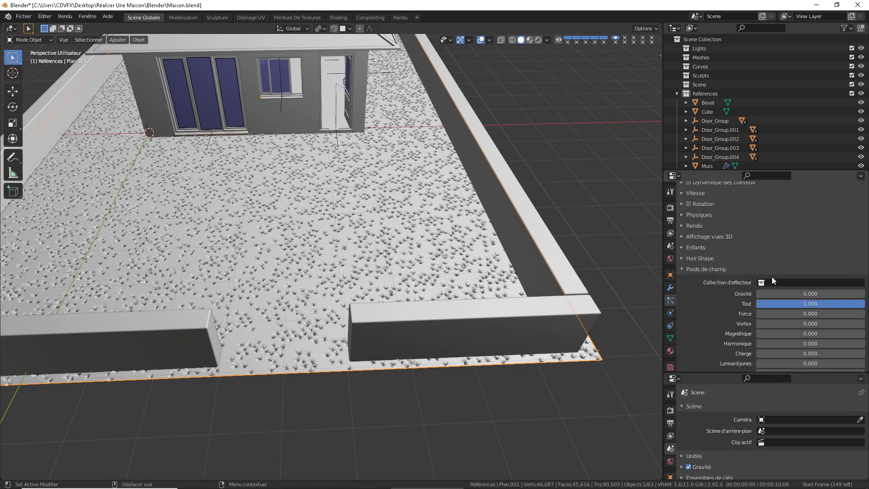
pyautogui.click(700, 274)
# Step: Examine the Hair Shape settings and the emission source and distribution options of the grass particles, collapsing each after viewing
pyautogui.click(699, 312)
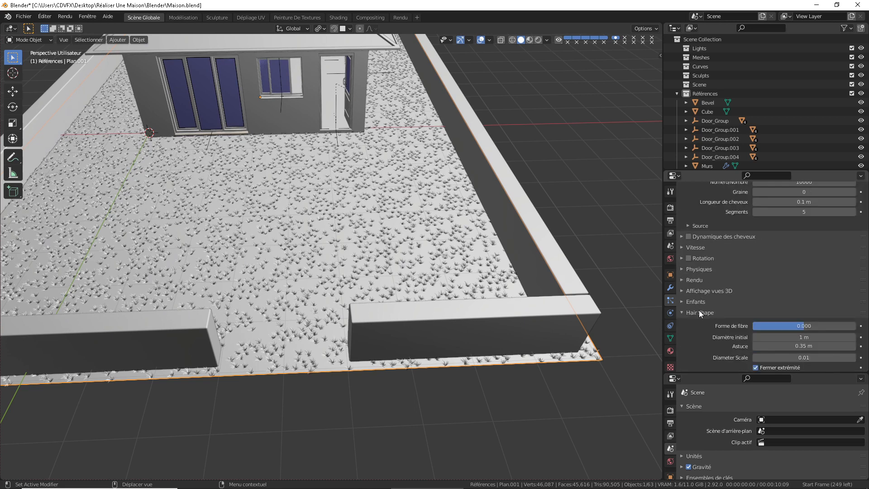
pyautogui.click(699, 312)
pyautogui.click(707, 227)
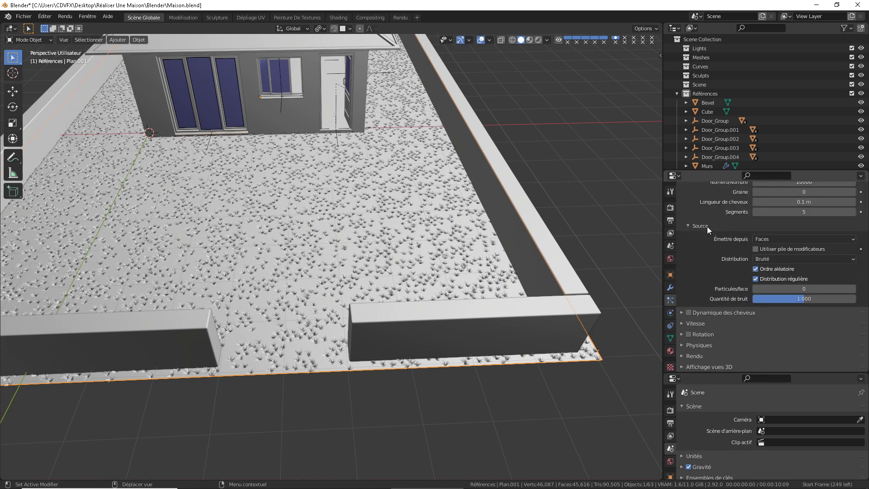
pyautogui.click(771, 238)
pyautogui.click(771, 237)
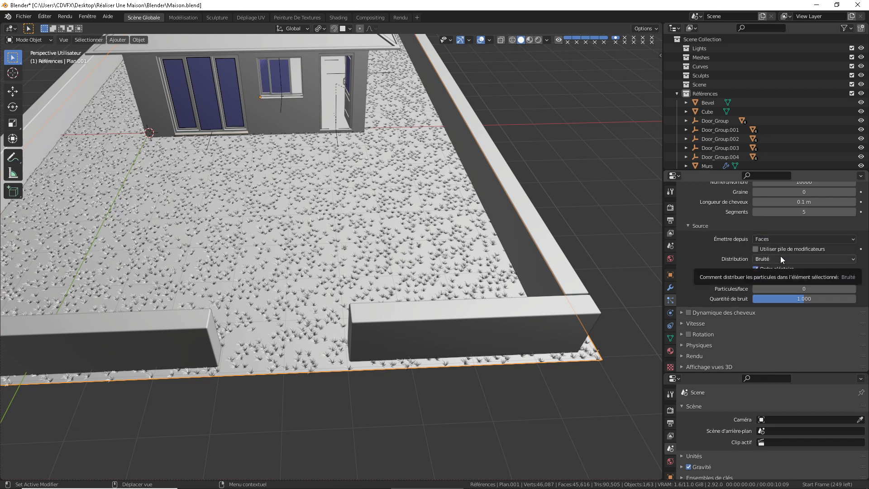
pyautogui.click(781, 239)
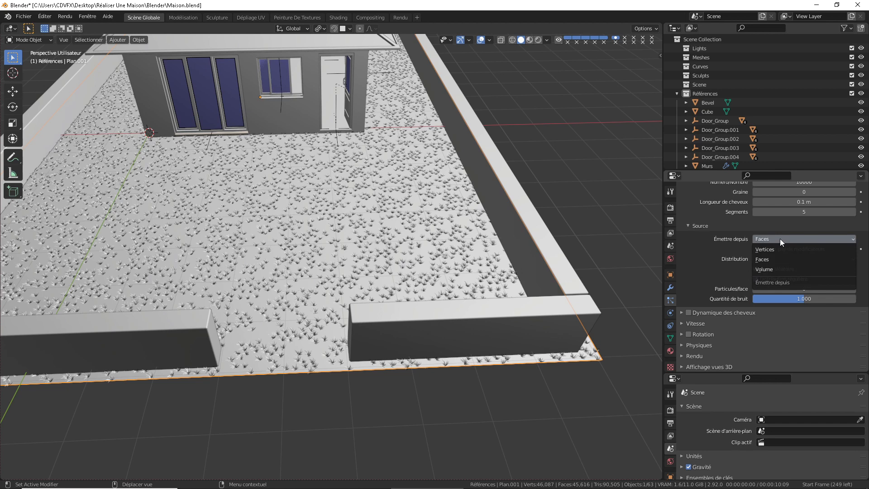
pyautogui.click(781, 241)
pyautogui.click(781, 259)
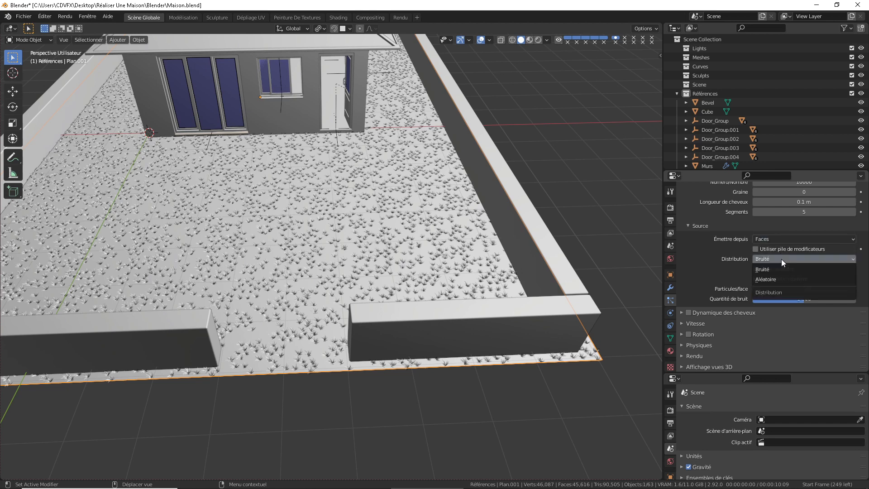
pyautogui.click(781, 259)
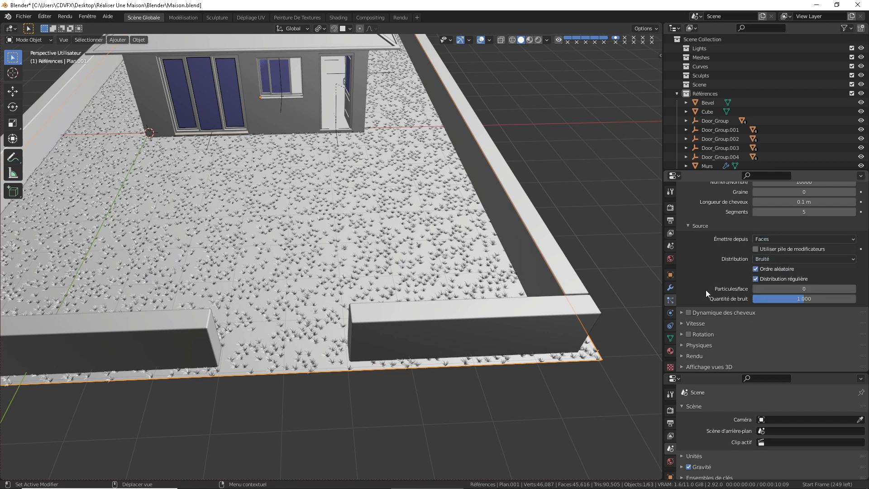
pyautogui.click(687, 226)
# Step: Examine the grass particles' physics settings, collapse them, and inspect the render settings including the Render As options
pyautogui.scroll(5, 737, 238)
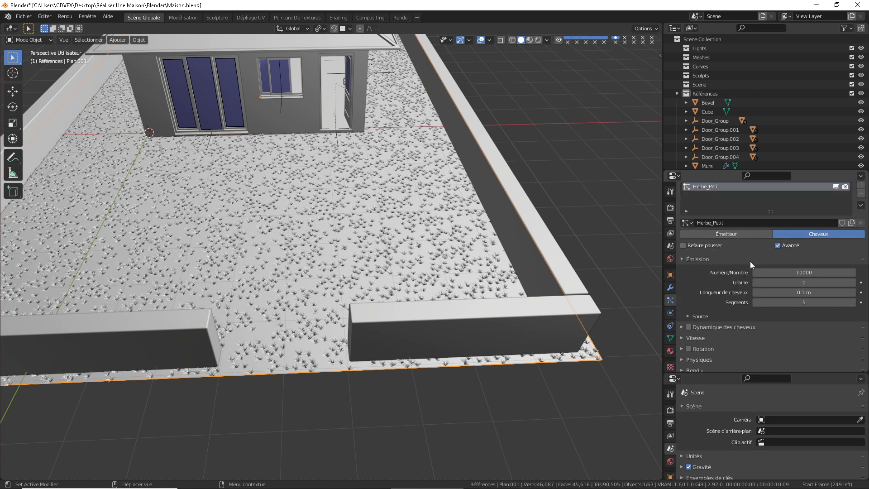
pyautogui.scroll(-5, 749, 262)
pyautogui.click(684, 269)
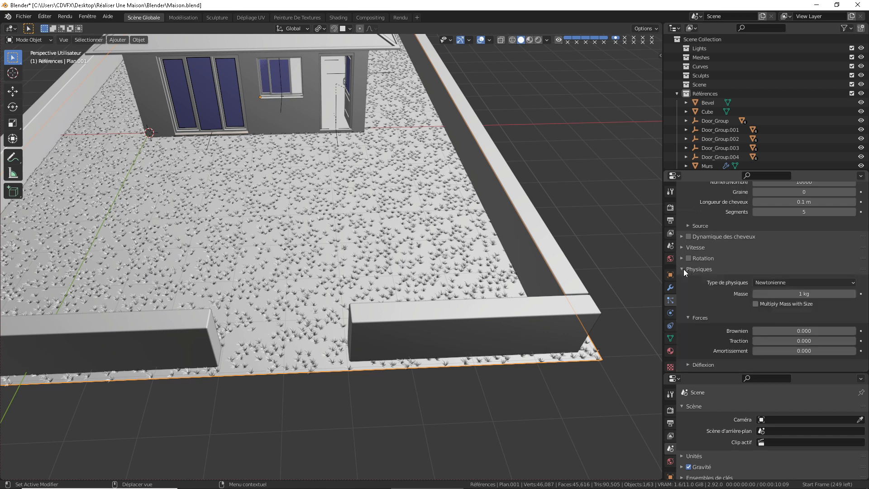
pyautogui.click(684, 269)
pyautogui.click(694, 280)
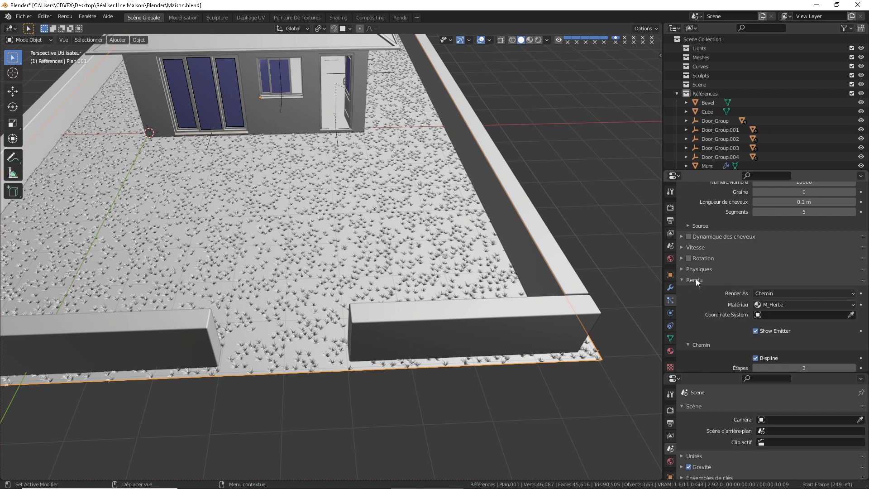
pyautogui.scroll(-1, 697, 278)
pyautogui.click(793, 273)
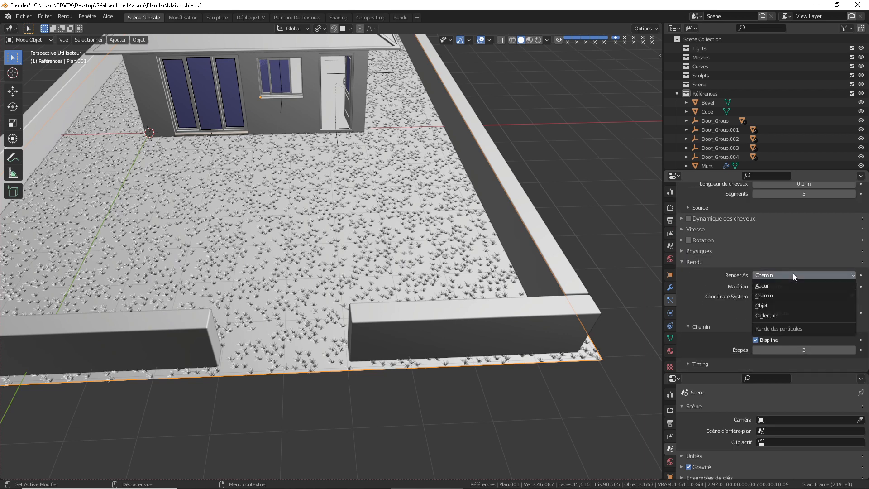
pyautogui.click(792, 273)
pyautogui.scroll(-3, 775, 265)
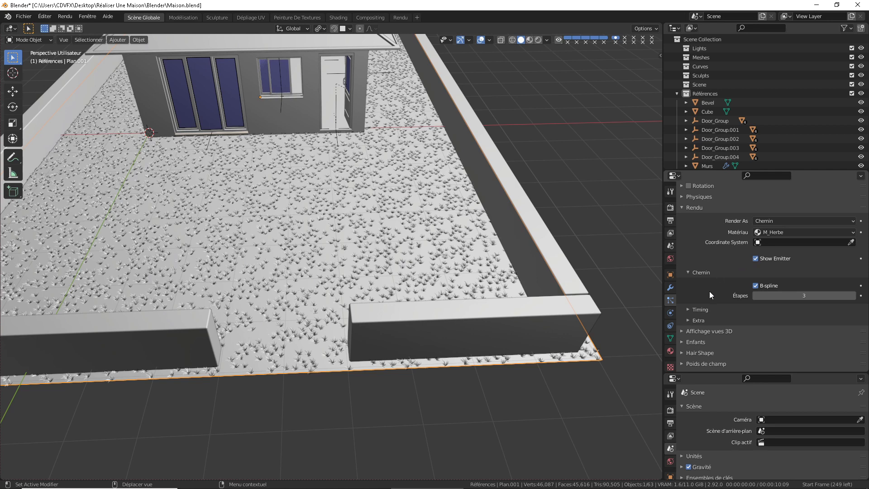
# Step: Examine the grass particles' Timing, Extra, Affichage vues 3D and Textures settings
pyautogui.click(707, 308)
pyautogui.scroll(-3, 711, 306)
pyautogui.click(709, 313)
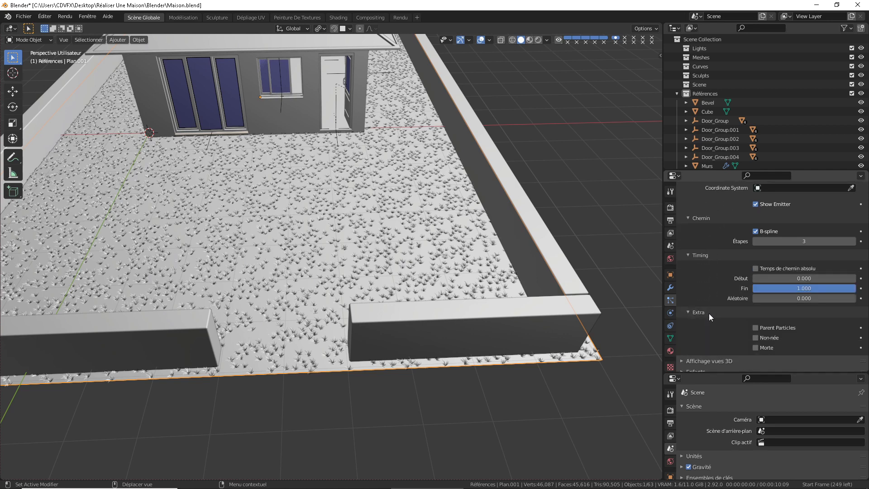
pyautogui.scroll(-2, 720, 308)
pyautogui.scroll(-2, 726, 298)
pyautogui.click(719, 293)
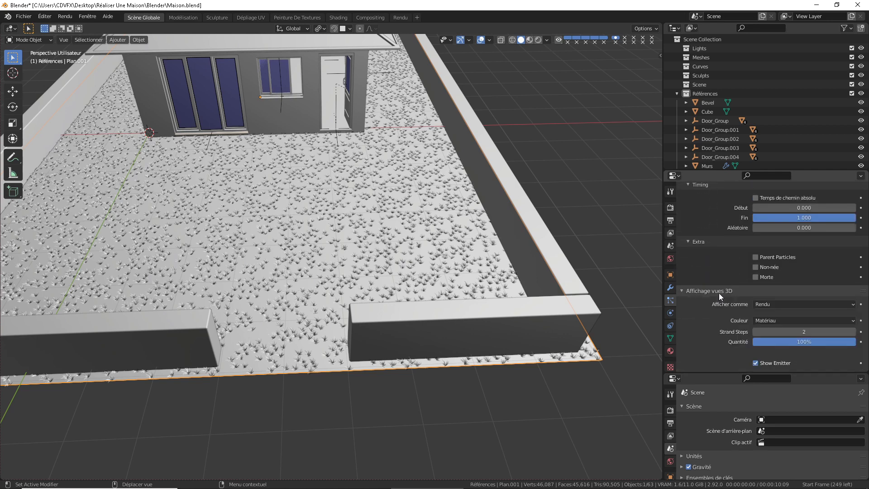
pyautogui.scroll(-4, 725, 293)
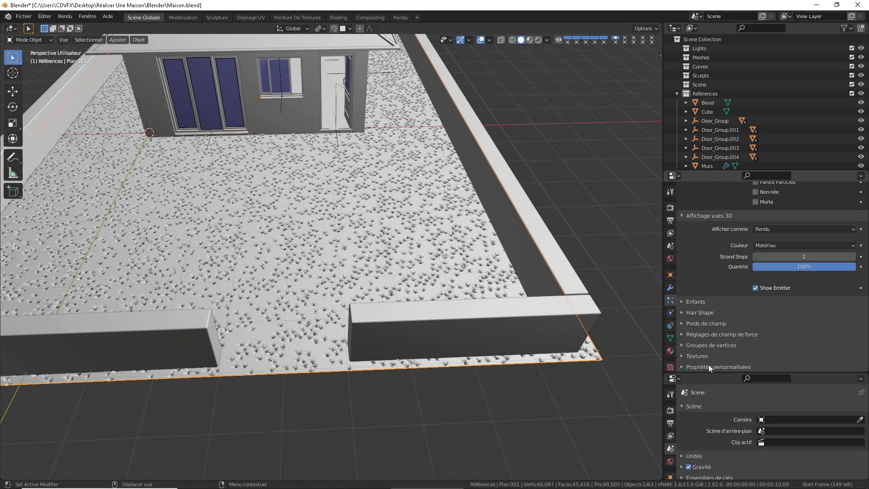
pyautogui.scroll(-1, 720, 356)
pyautogui.click(705, 335)
pyautogui.scroll(-2, 725, 331)
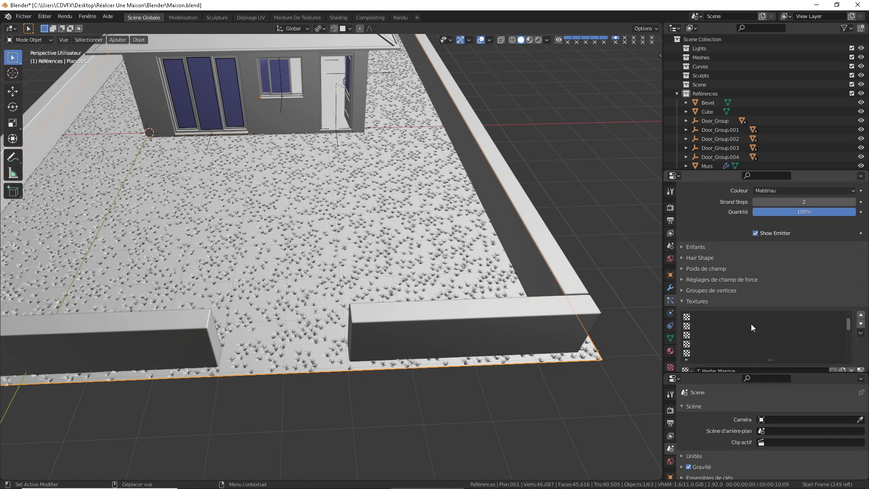
# Step: Switch to the Peinture De Textures workspace and put the ground plane Plan.001 in texture paint mode
pyautogui.click(283, 18)
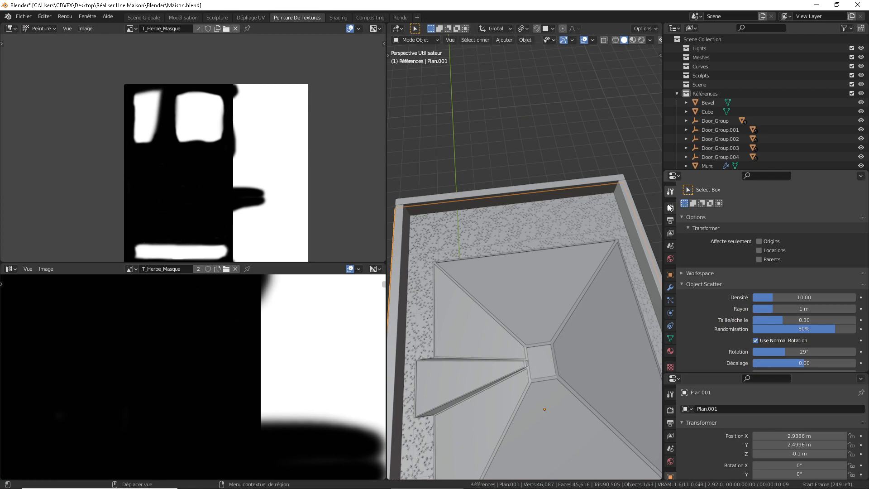
pyautogui.click(423, 39)
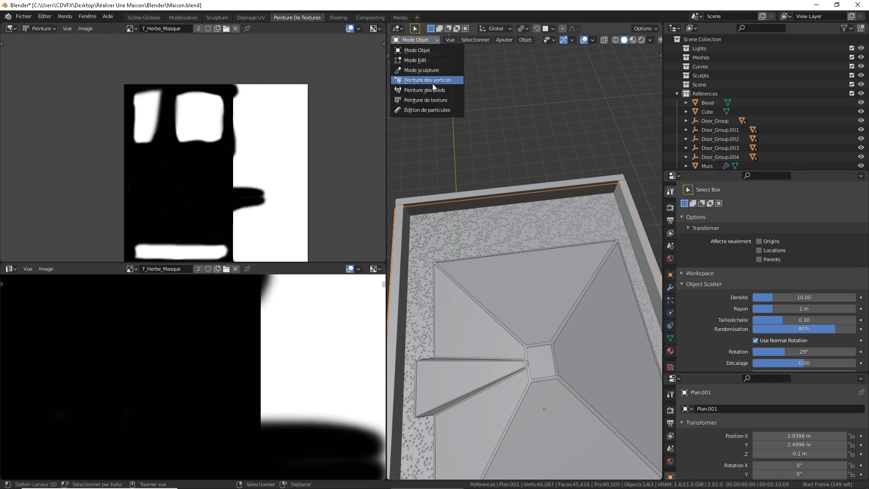
pyautogui.click(444, 100)
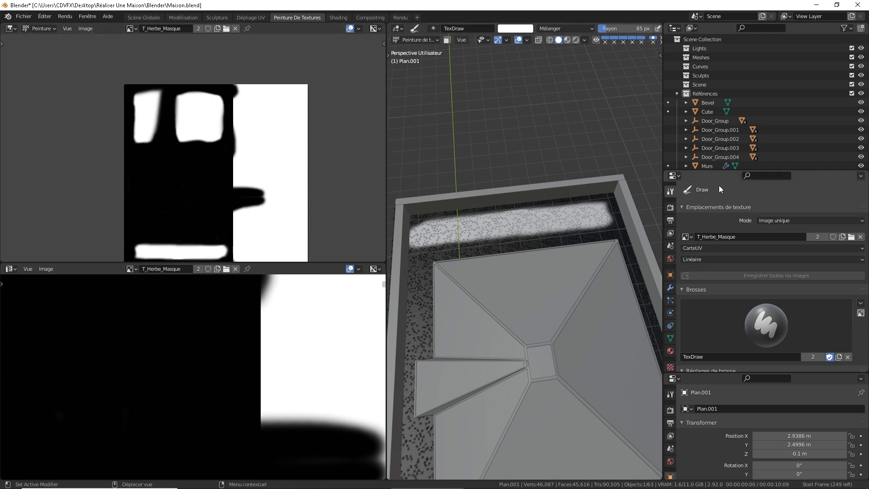
# Step: Examine the texture slot and the TexDraw brush's colour, palette, advanced and falloff settings, collapsing each after viewing
pyautogui.click(743, 259)
pyautogui.click(741, 257)
pyautogui.scroll(-3, 768, 262)
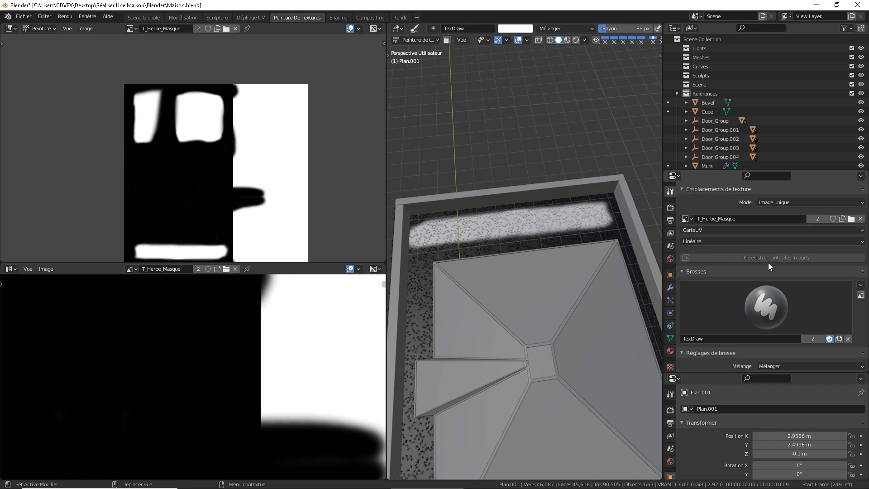
pyautogui.scroll(-1, 768, 264)
pyautogui.scroll(-4, 763, 289)
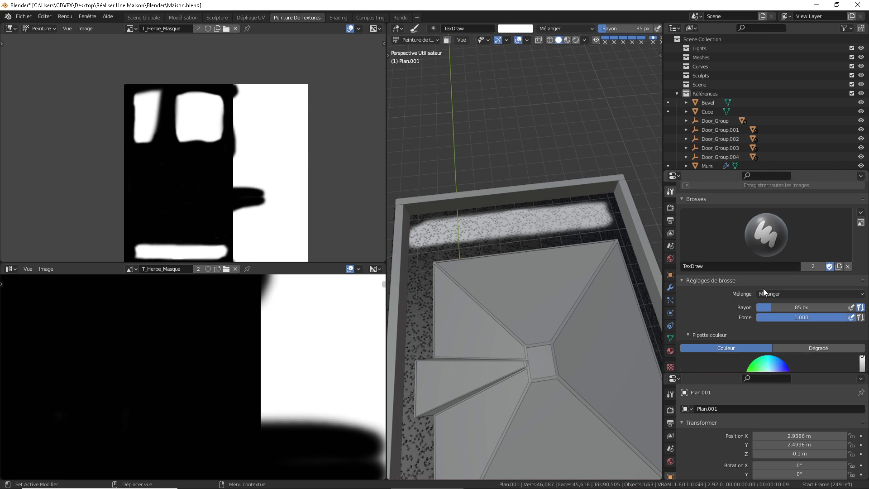
pyautogui.click(706, 280)
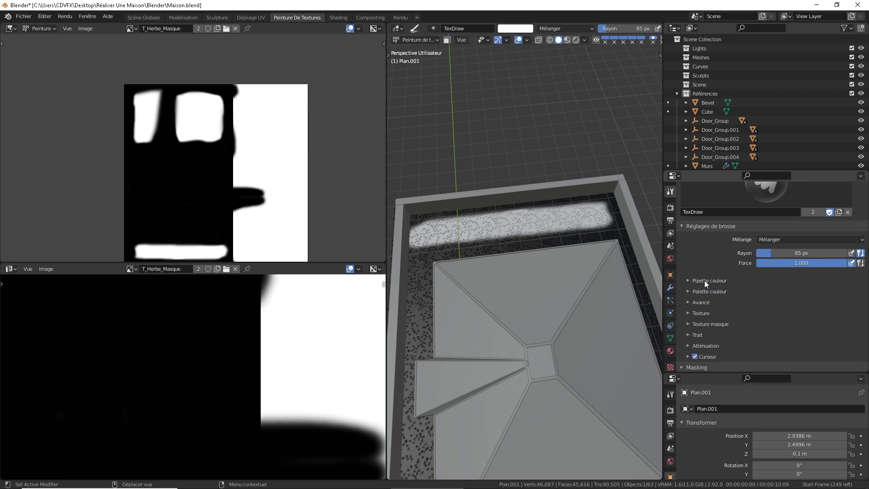
pyautogui.scroll(-2, 733, 280)
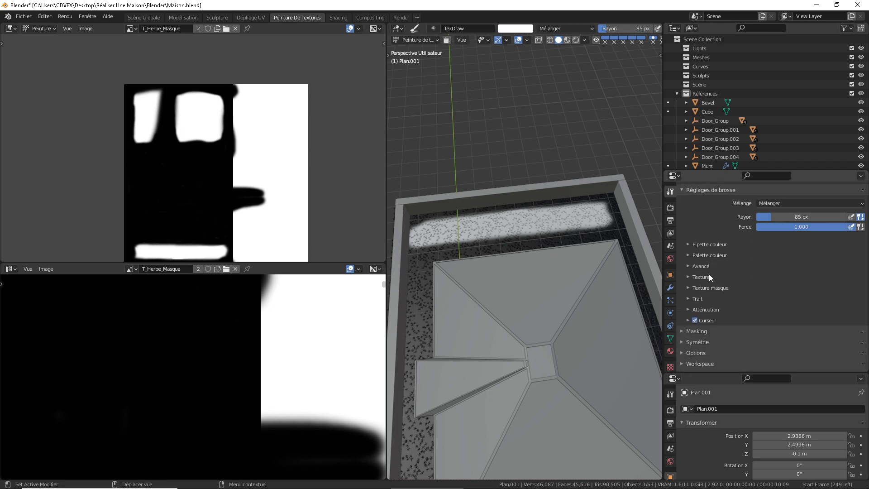
pyautogui.click(706, 269)
pyautogui.click(705, 269)
pyautogui.click(703, 256)
pyautogui.click(703, 255)
pyautogui.click(704, 247)
pyautogui.click(703, 246)
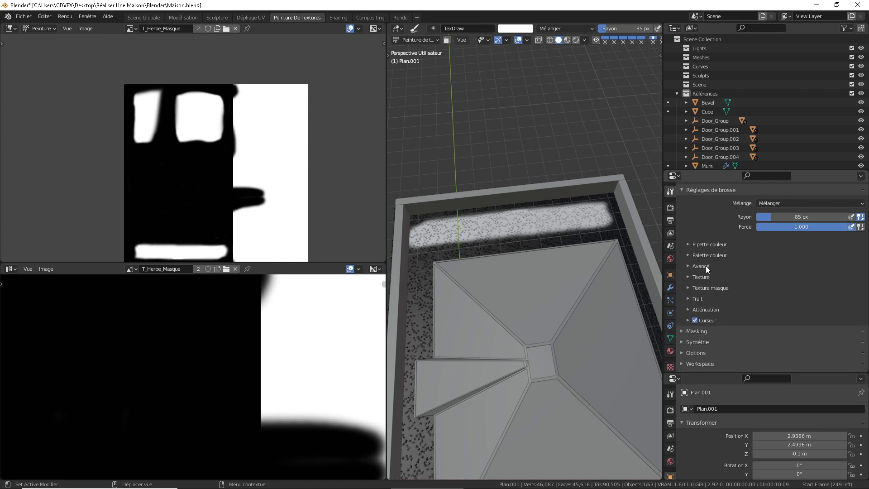
pyautogui.click(709, 309)
pyautogui.click(709, 309)
# Step: Examine the paint tool's Masking, Symétrie and Options settings, including Externe, and collapse them along with Object Scatter
pyautogui.scroll(-2, 719, 303)
pyautogui.click(695, 296)
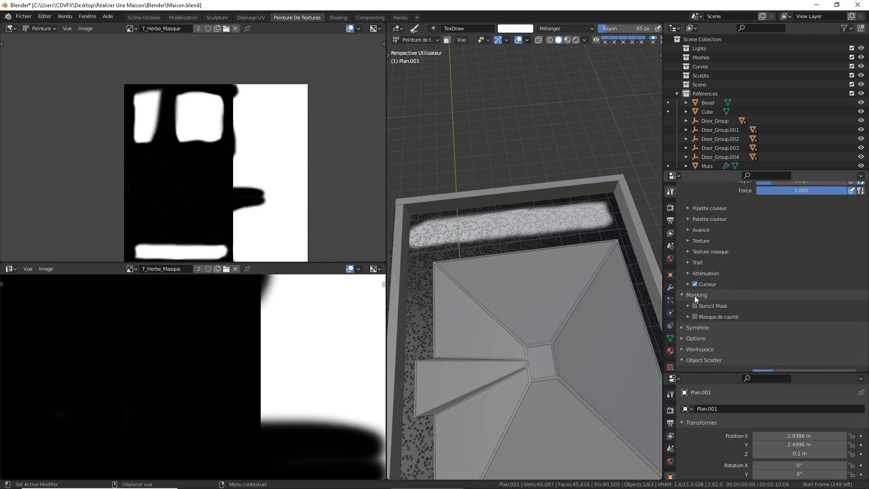
pyautogui.click(694, 295)
pyautogui.click(699, 306)
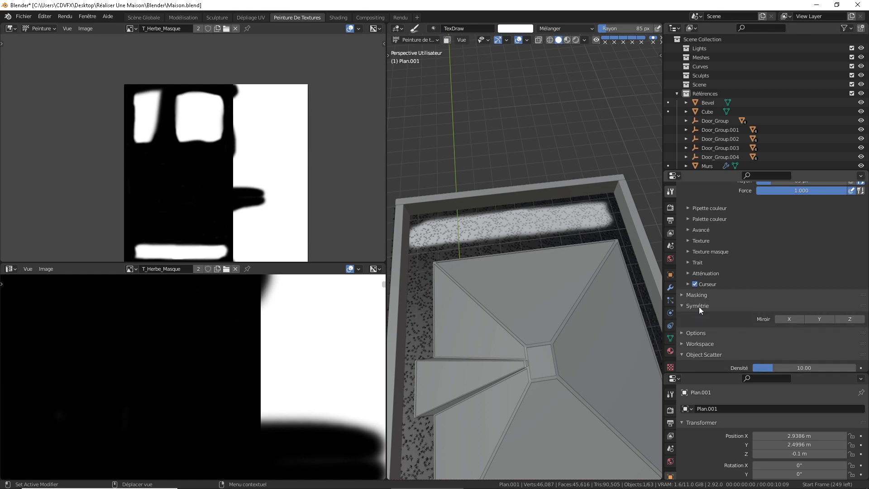
pyautogui.click(699, 306)
pyautogui.click(702, 317)
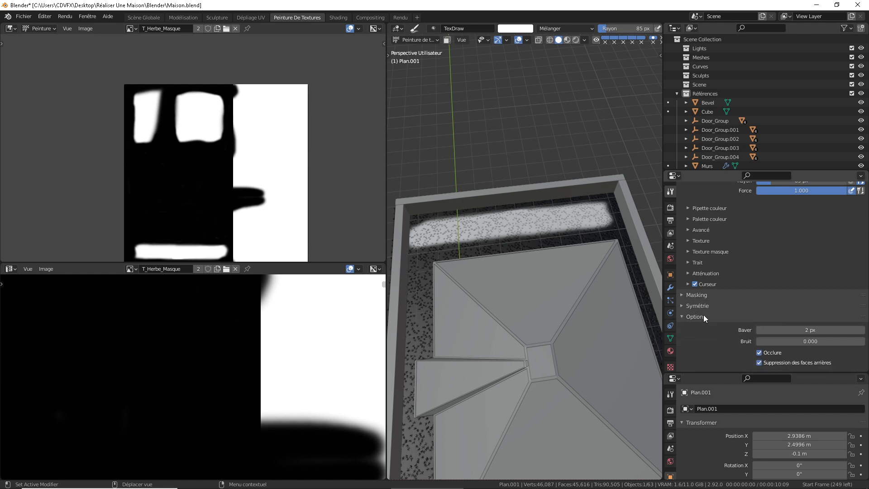
pyautogui.scroll(-3, 704, 317)
pyautogui.click(699, 321)
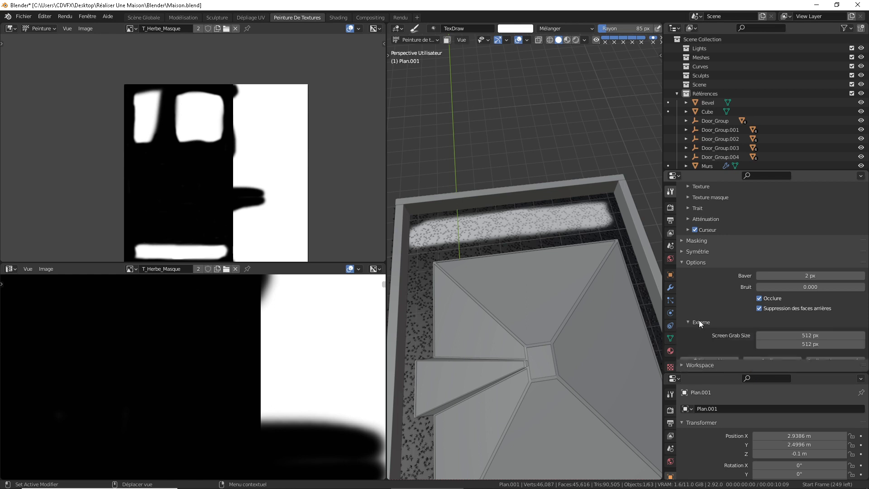
pyautogui.scroll(-2, 701, 319)
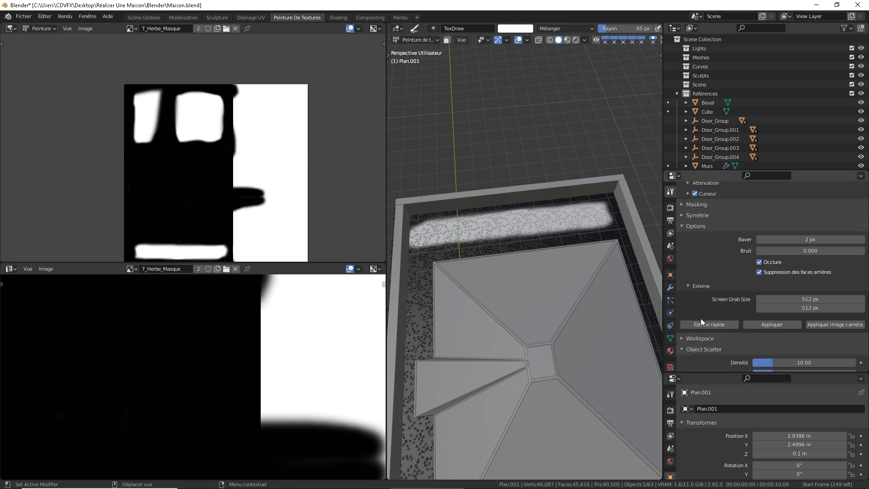
pyautogui.click(700, 285)
pyautogui.click(698, 227)
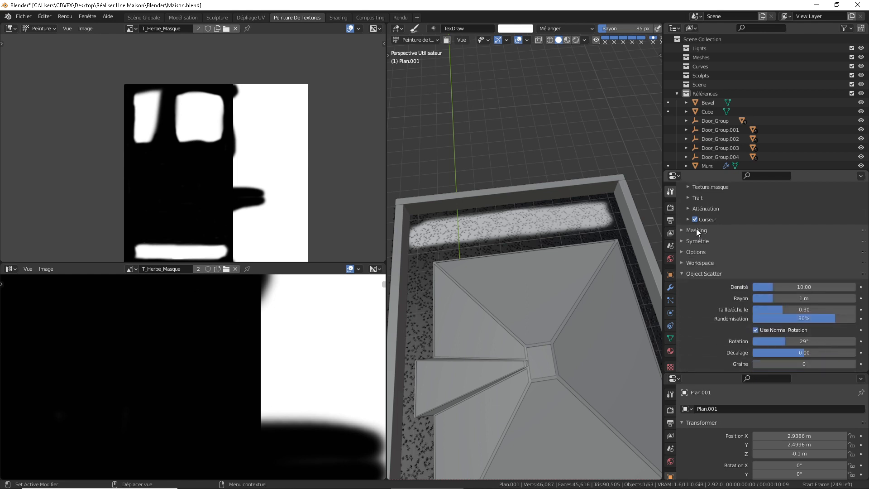
pyautogui.click(702, 274)
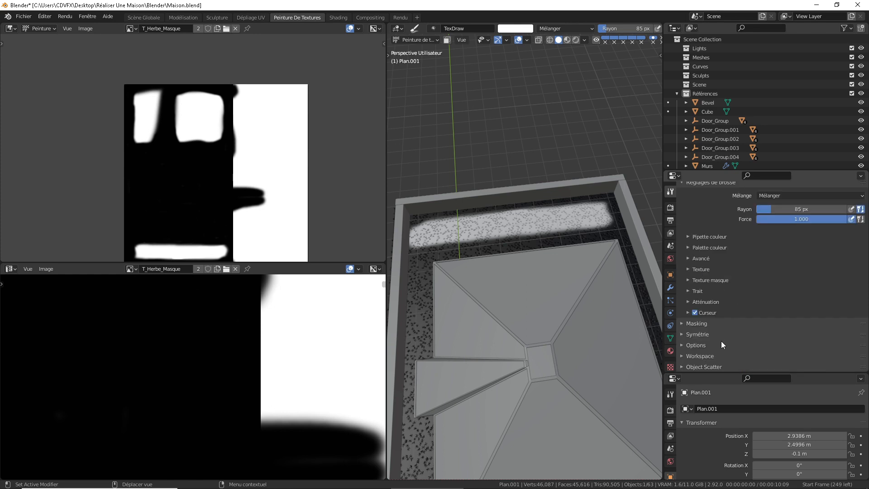
pyautogui.scroll(8, 709, 303)
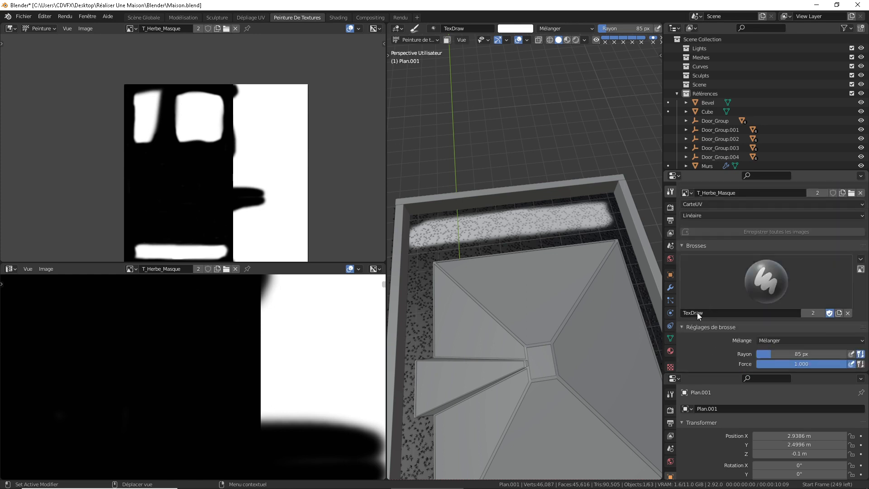
# Step: Open the T_Herbe_Masque texture's image settings and review the source types, keeping Image unique
pyautogui.click(671, 365)
pyautogui.scroll(-1, 778, 322)
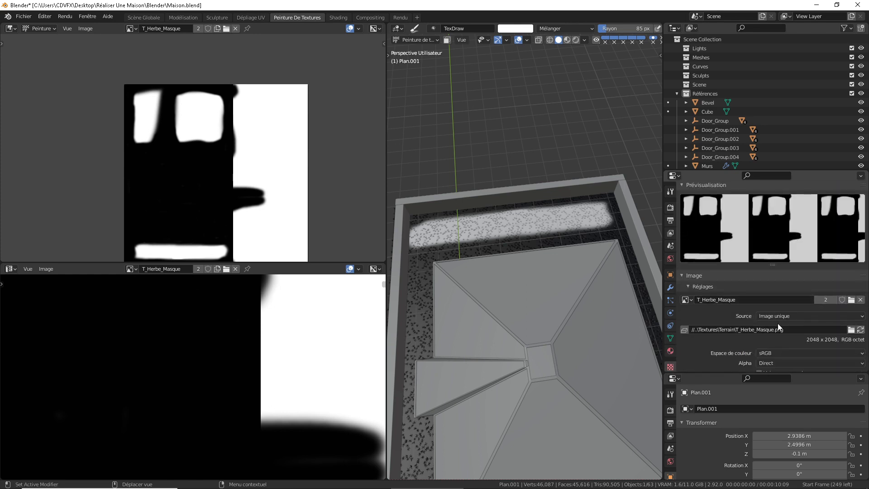
pyautogui.scroll(-1, 778, 323)
pyautogui.click(791, 297)
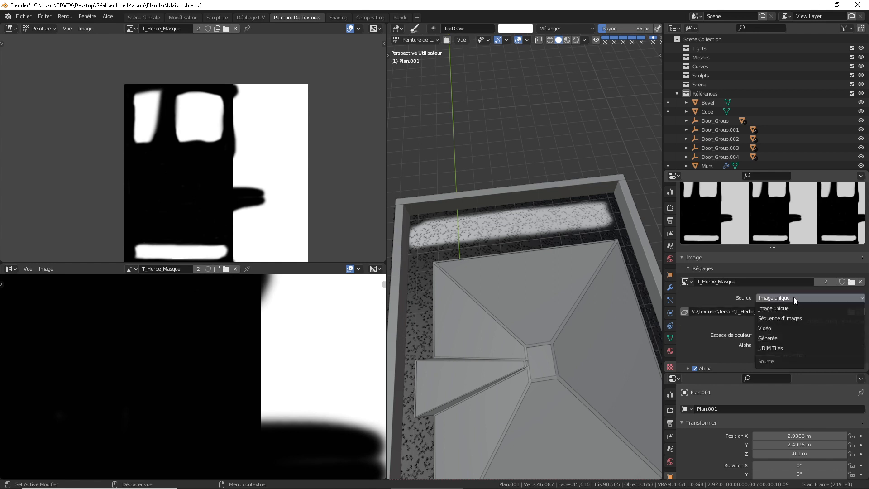
pyautogui.click(787, 309)
pyautogui.scroll(-2, 784, 311)
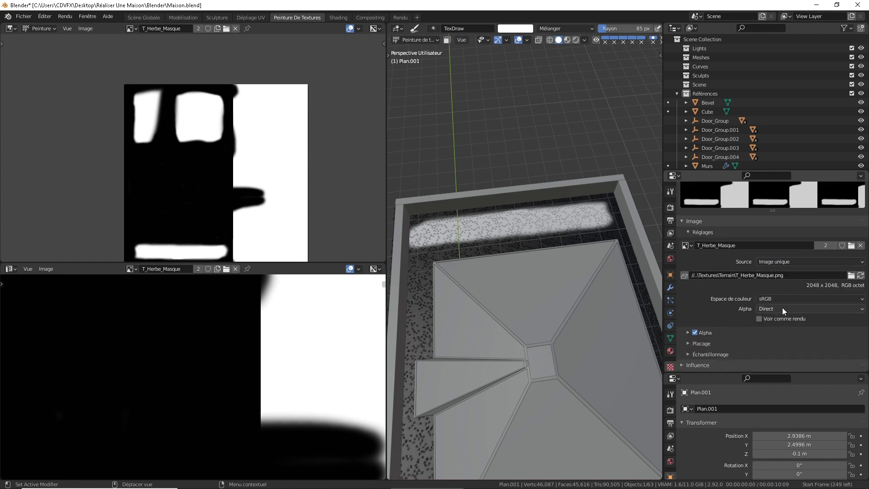
# Step: Try the Linéaire and Non-Color colour spaces on the T_Herbe_Masque image
pyautogui.click(783, 299)
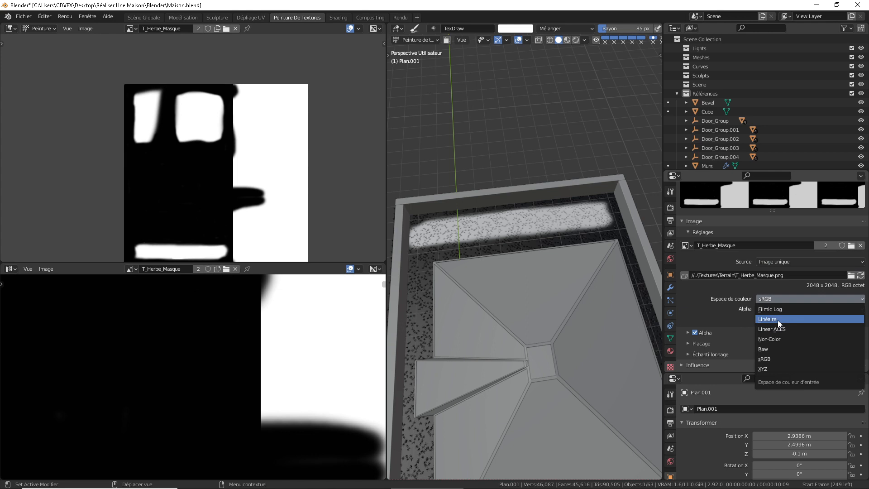
pyautogui.click(778, 320)
pyautogui.click(784, 299)
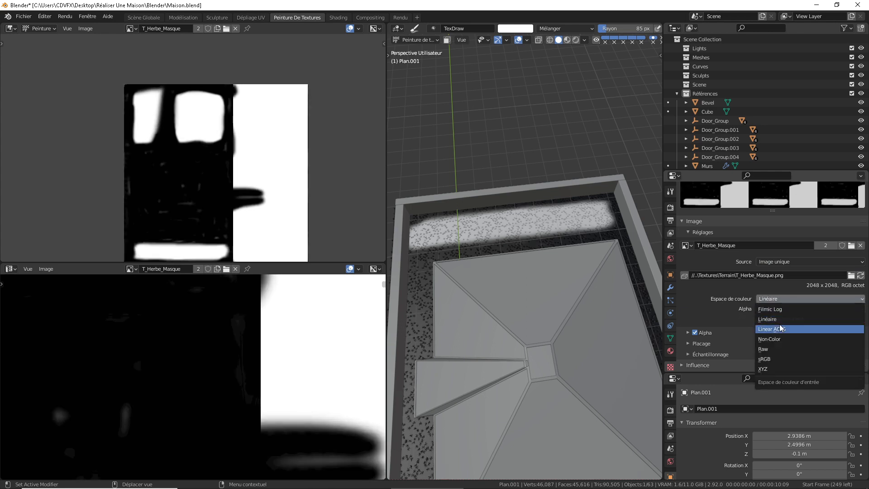
pyautogui.click(776, 337)
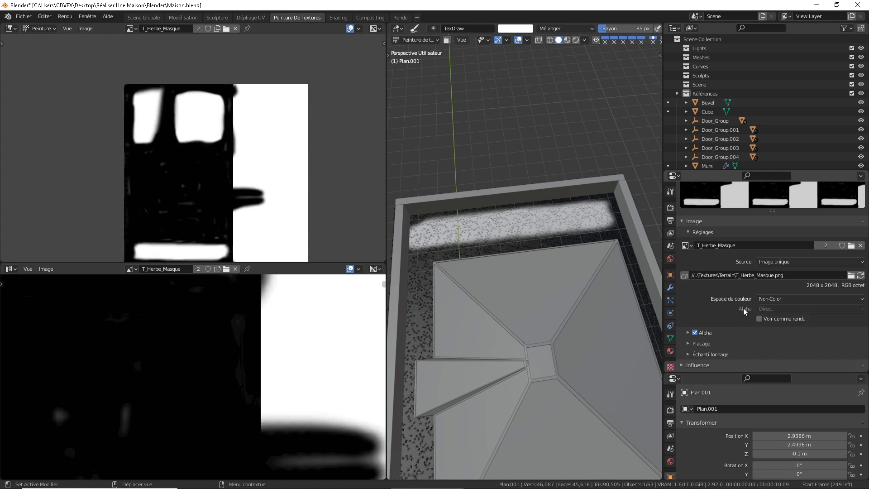
# Step: Examine the mask texture's image Placage and Échantillonnage settings, collapse them, and expand its Influence settings
pyautogui.click(692, 344)
pyautogui.scroll(-5, 751, 330)
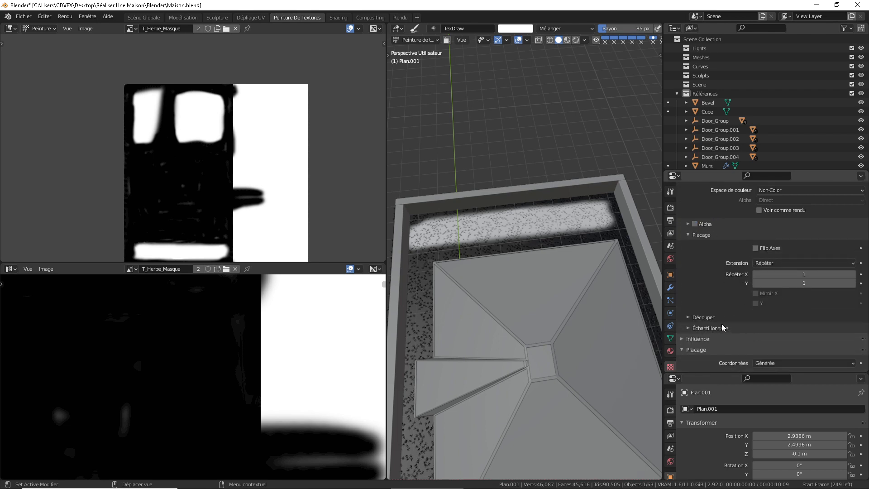
pyautogui.click(710, 325)
pyautogui.scroll(-4, 754, 320)
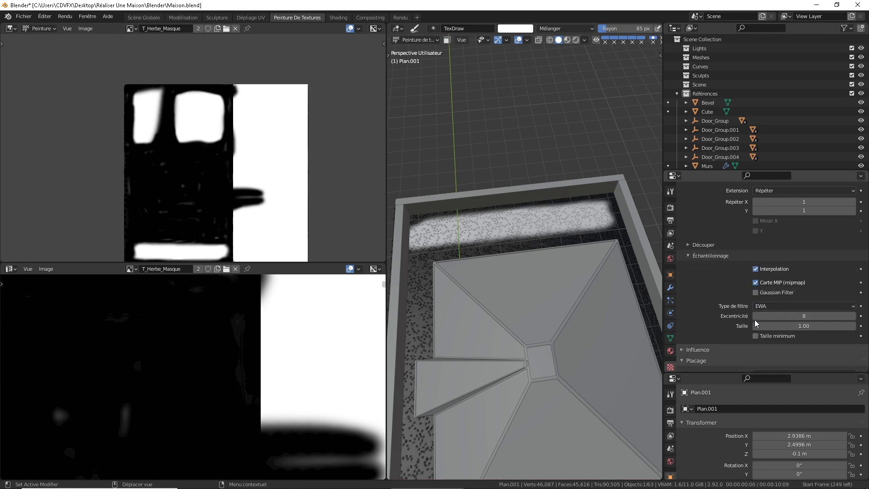
pyautogui.scroll(4, 743, 320)
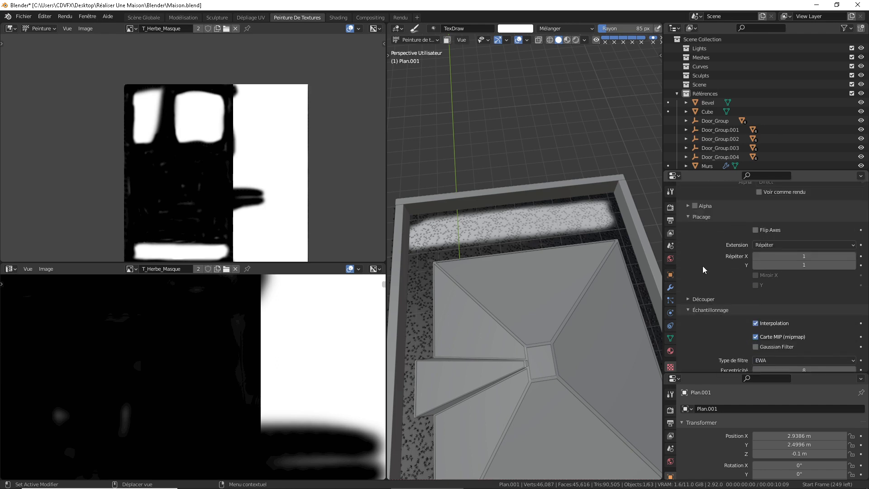
pyautogui.click(689, 217)
pyautogui.click(690, 229)
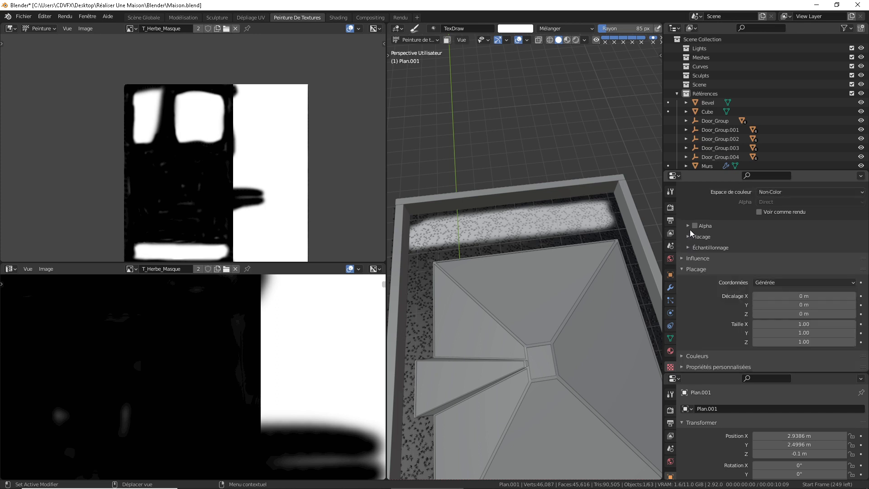
pyautogui.click(686, 259)
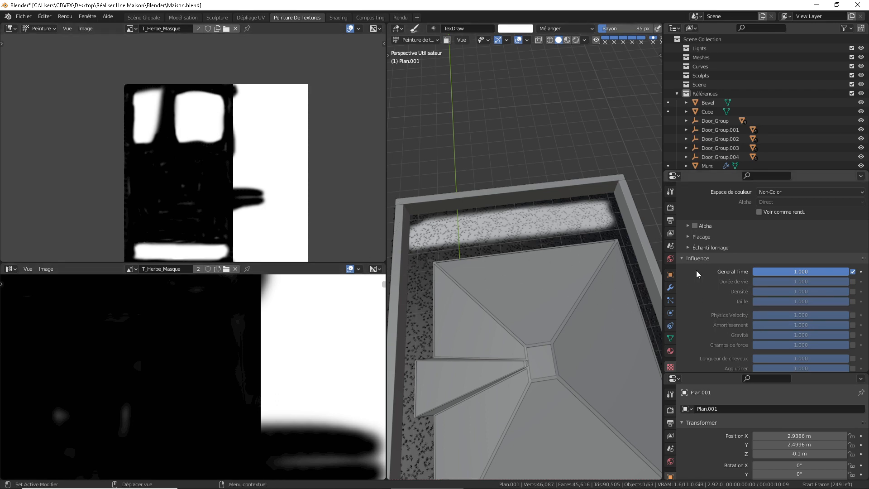
# Step: Set the T_Herbe_Masque image's colour space back to sRGB and check the painted ground around the house
pyautogui.scroll(5, 769, 273)
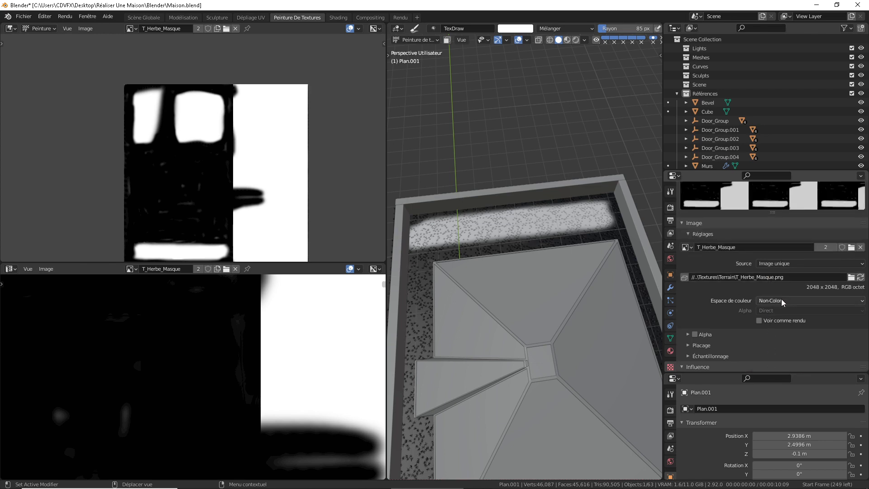
pyautogui.click(781, 299)
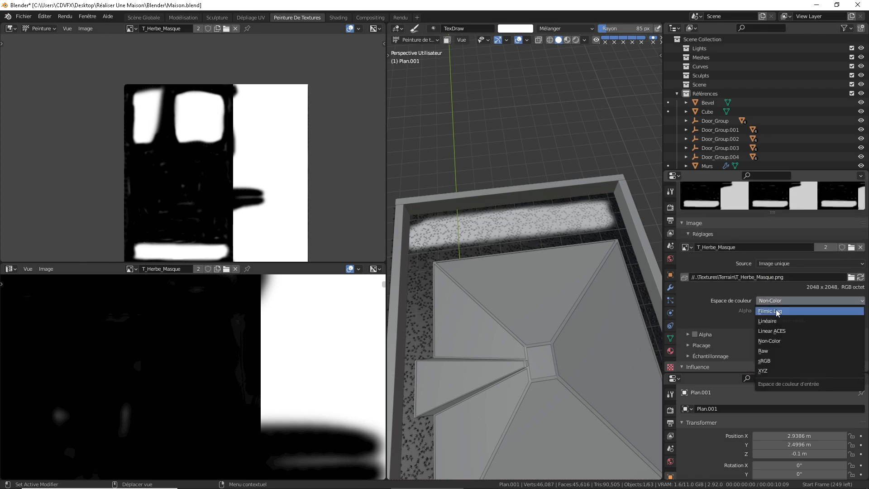
pyautogui.click(770, 361)
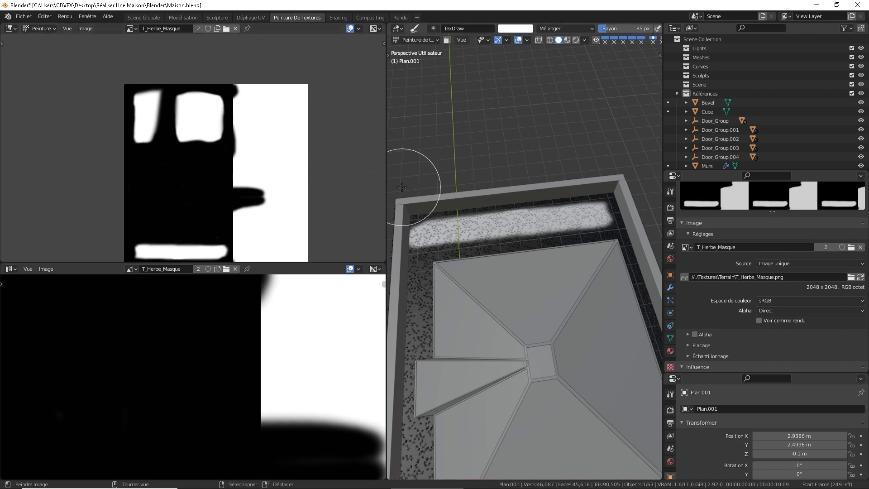
pyautogui.moveTo(491, 263)
pyautogui.mouseDown(button='middle')
pyautogui.moveTo(516, 235)
pyautogui.moveTo(521, 286)
pyautogui.moveTo(532, 188)
pyautogui.moveTo(566, 227)
pyautogui.mouseUp(button='middle')
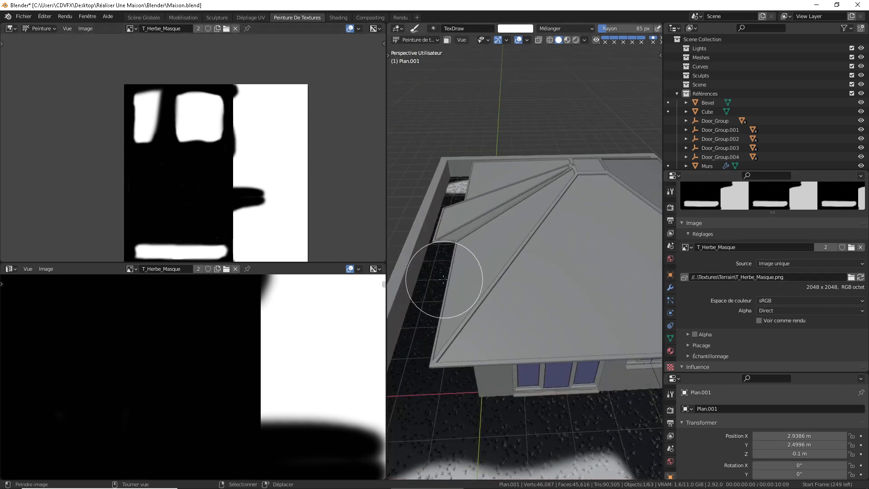
# Step: Switch the T_Herbe_Masque texture's particle influence from General Time to Densité and check the grass distribution around the house
pyautogui.moveTo(530, 410); pyautogui.dragTo(569, 345, button='middle')
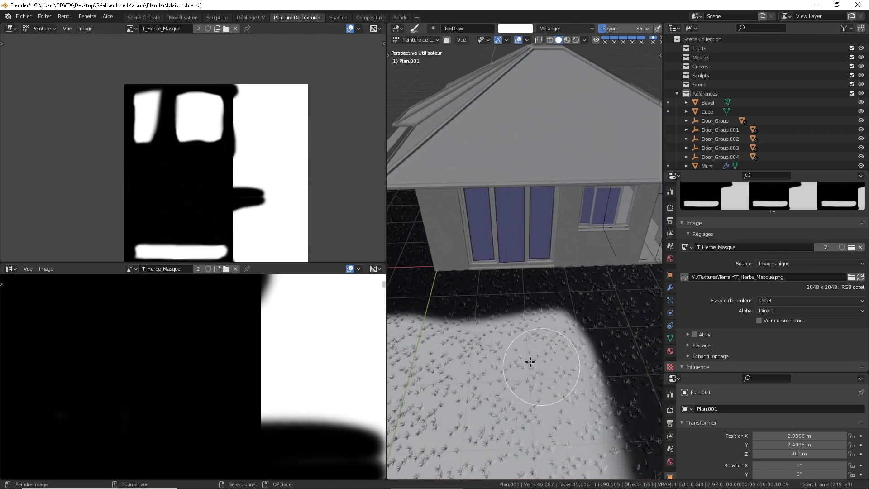
pyautogui.scroll(2, 532, 384)
pyautogui.keyDown('shift'); pyautogui.moveTo(544, 377); pyautogui.dragTo(511, 346, button='middle'); pyautogui.keyUp('shift')
pyautogui.scroll(-2, 506, 324)
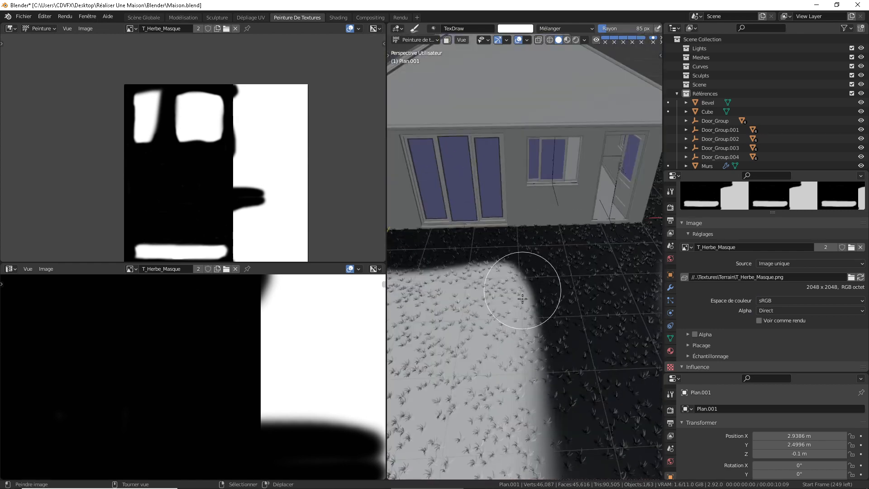
pyautogui.scroll(3, 722, 261)
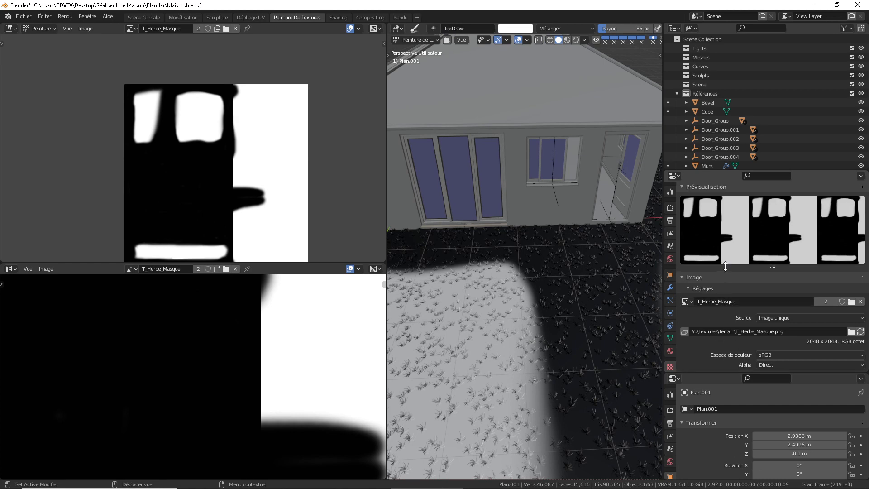
pyautogui.scroll(3, 726, 266)
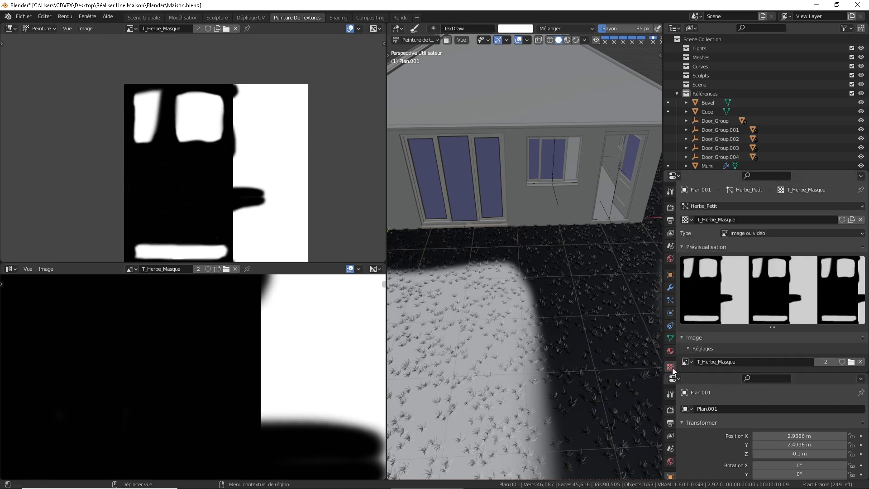
pyautogui.scroll(-10, 757, 325)
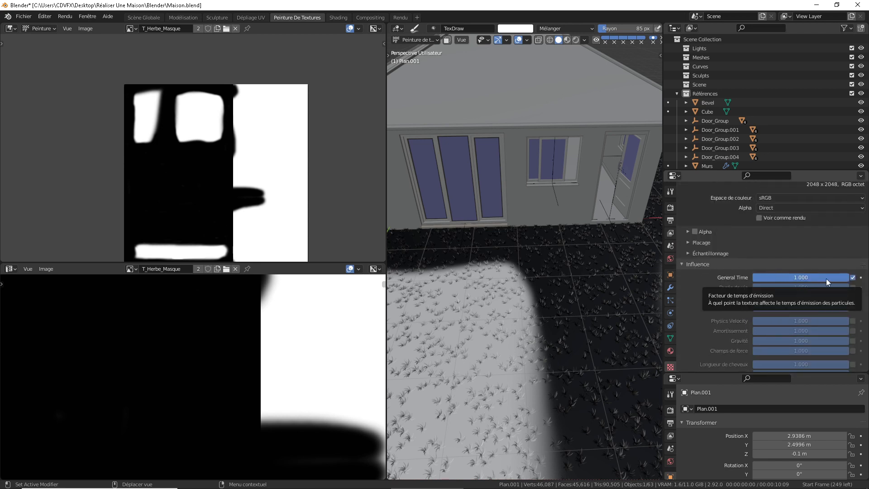
pyautogui.click(853, 278)
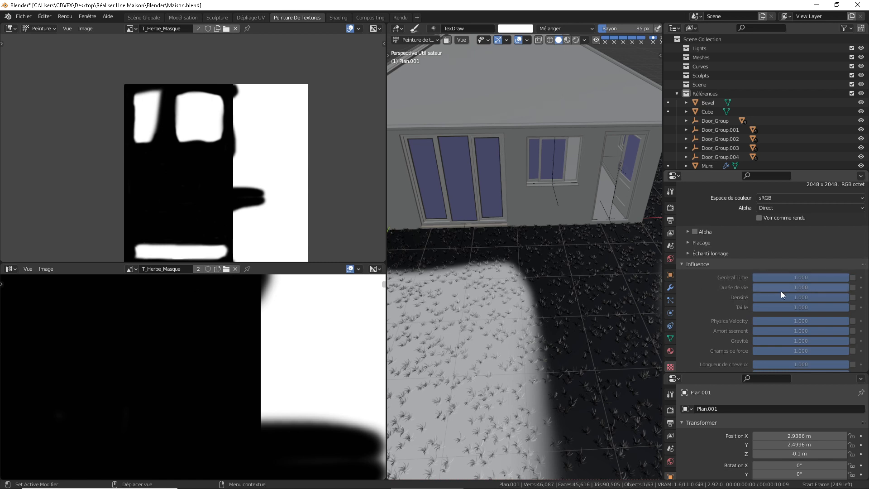
pyautogui.click(853, 297)
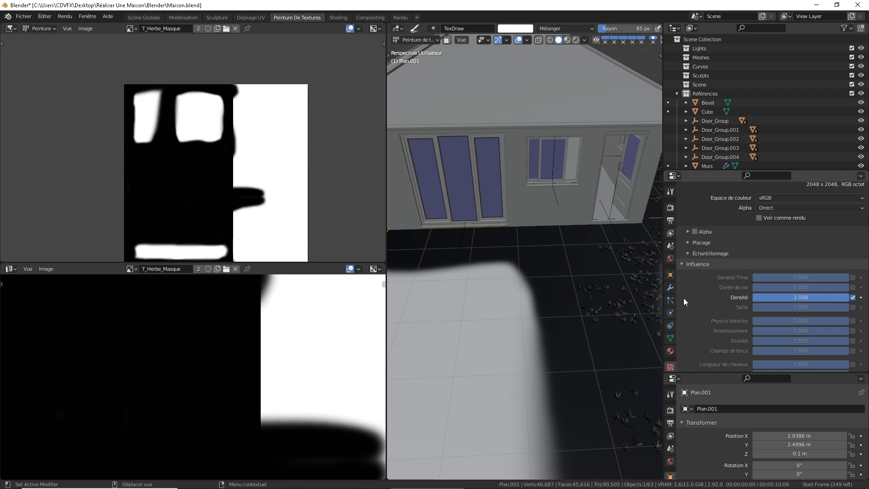
pyautogui.scroll(-6, 540, 298)
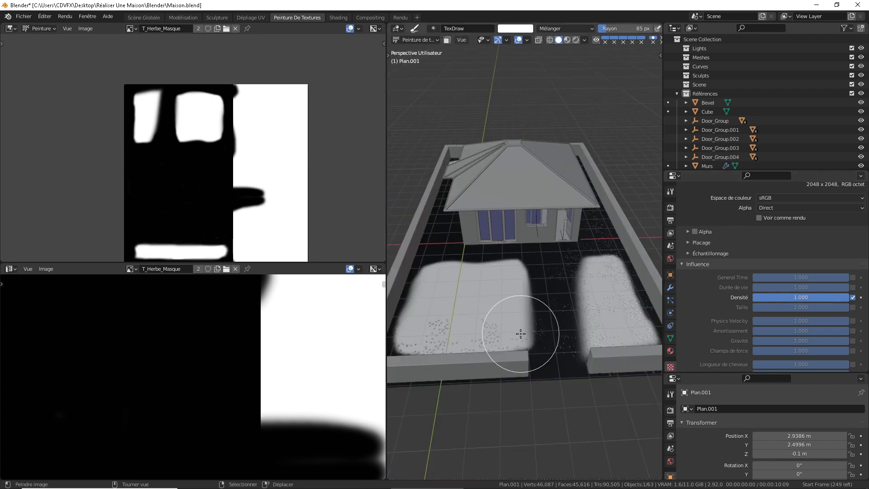
pyautogui.scroll(2, 521, 333)
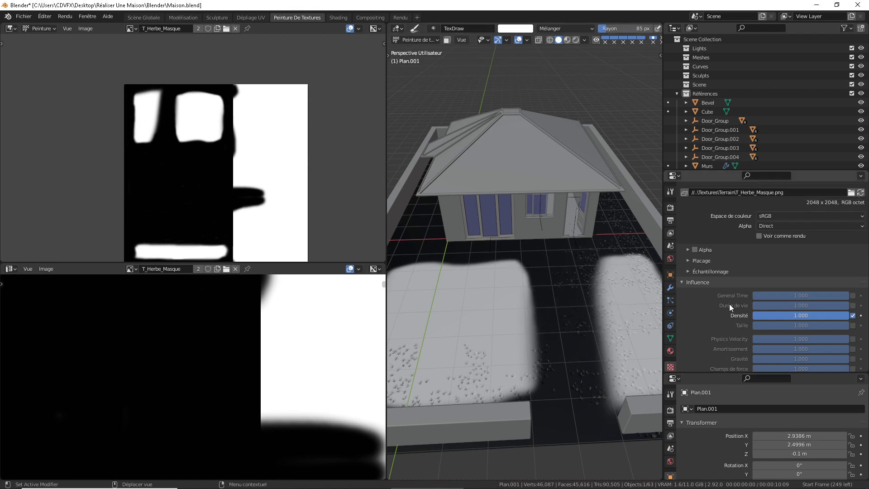
pyautogui.scroll(-2, 634, 306)
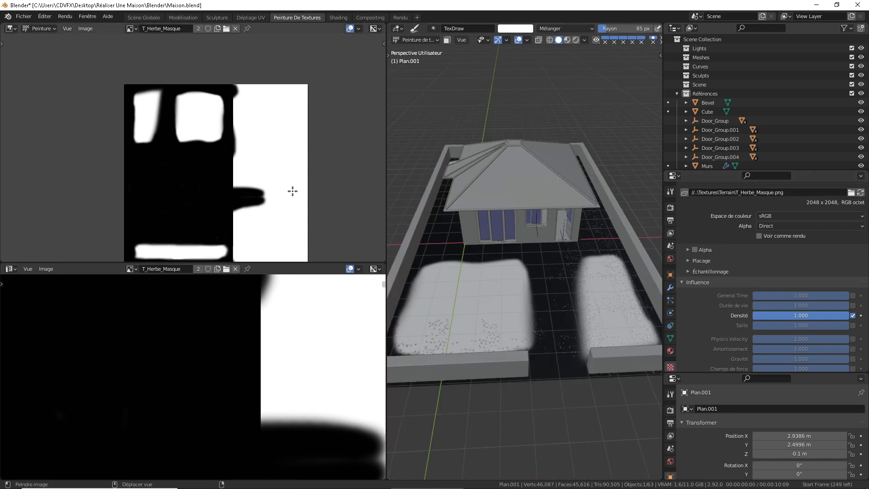
# Step: Set the mask texture's mapping coordinates to UV and check that the grass follows the painted lawn areas
pyautogui.scroll(-4, 818, 329)
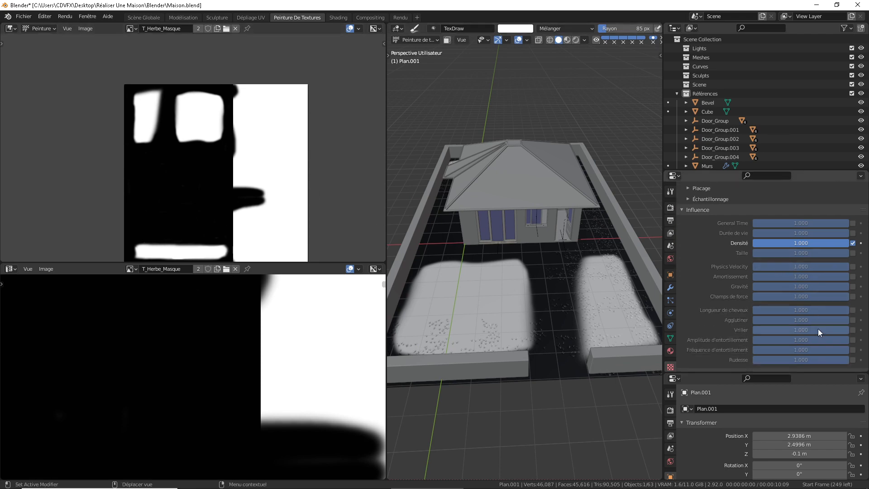
pyautogui.scroll(-2, 818, 329)
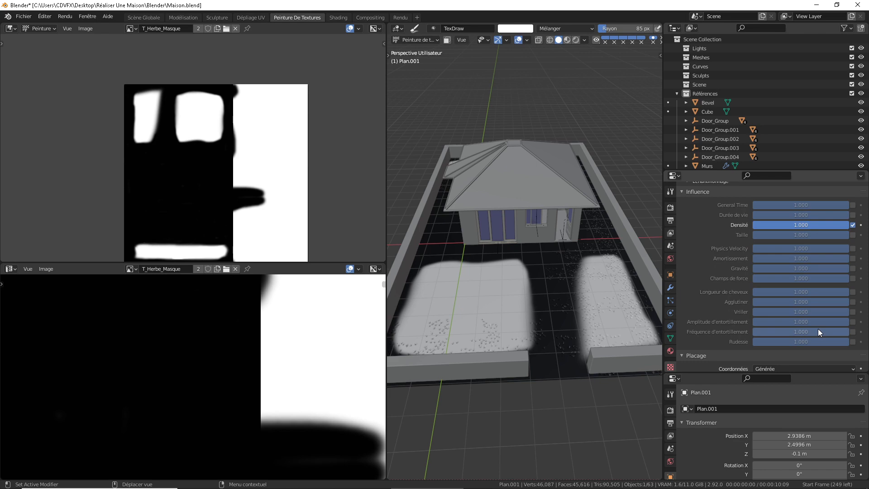
pyautogui.scroll(-5, 819, 329)
pyautogui.scroll(10, 819, 329)
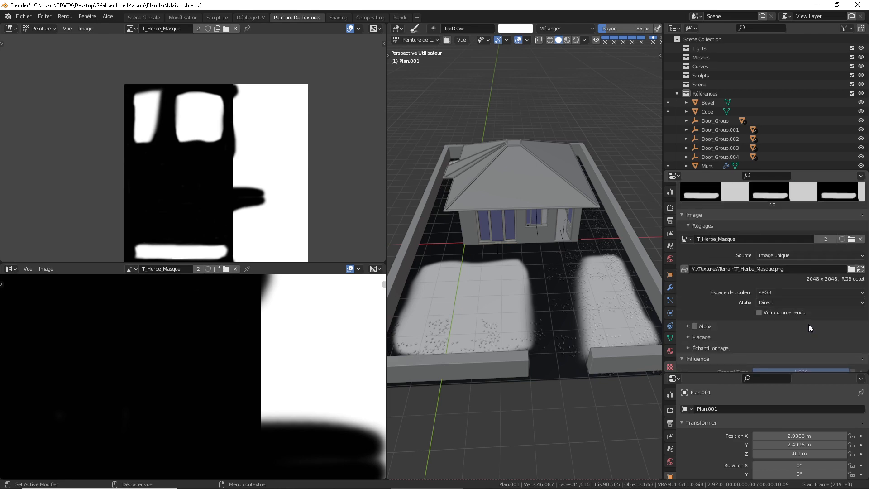
pyautogui.scroll(-8, 809, 325)
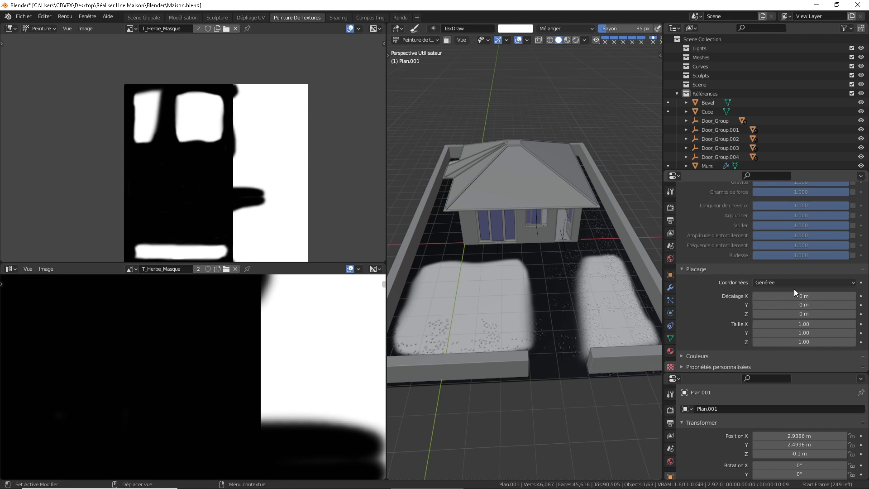
pyautogui.click(795, 283)
pyautogui.click(770, 311)
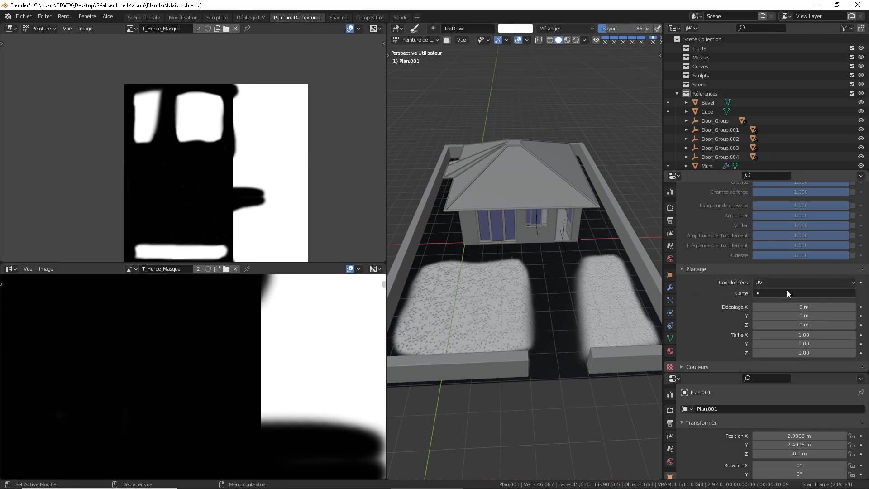
pyautogui.moveTo(547, 298)
pyautogui.mouseDown(button='middle')
pyautogui.moveTo(565, 309)
pyautogui.moveTo(554, 311)
pyautogui.mouseUp(button='middle')
pyautogui.scroll(7, 565, 308)
pyautogui.scroll(-4, 530, 336)
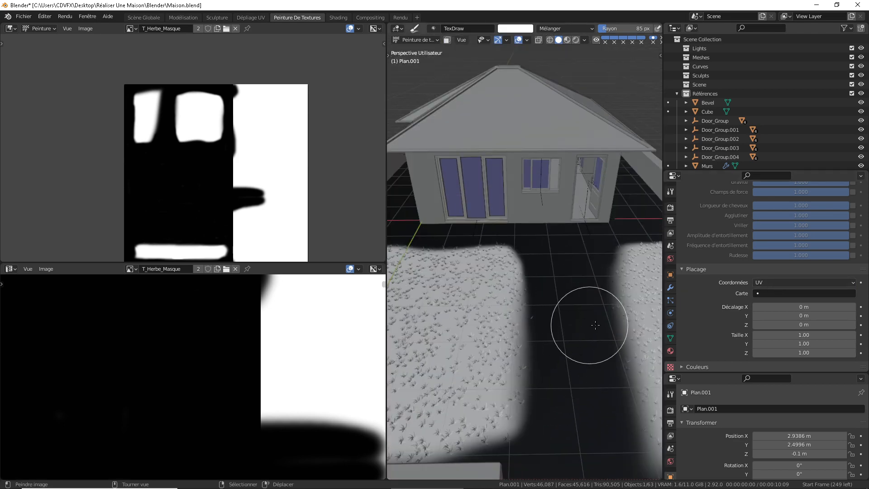
# Step: Assign the CarteUV map to the mask texture's mapping and save the painted T_Herbe_Masque image
pyautogui.click(788, 294)
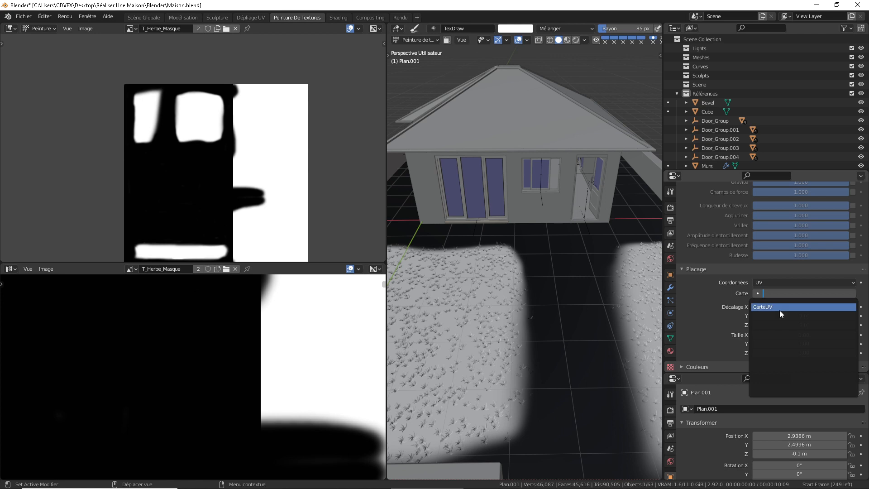
pyautogui.click(780, 310)
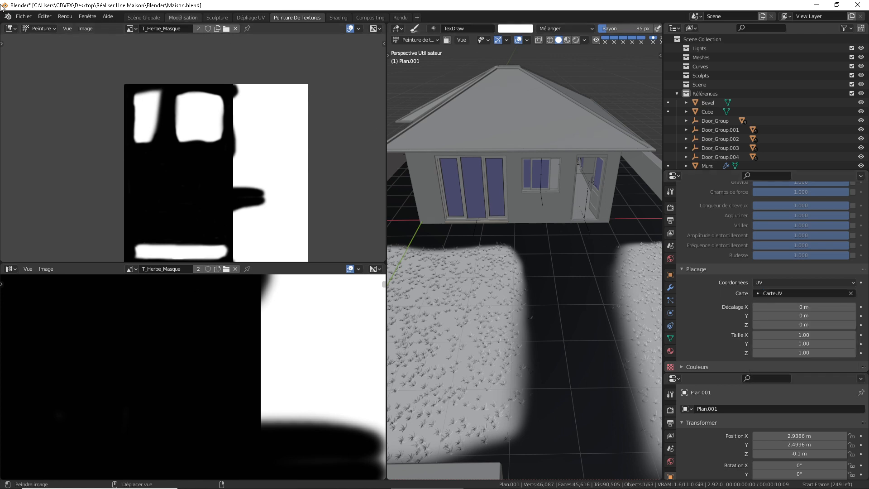
pyautogui.click(86, 29)
pyautogui.click(109, 101)
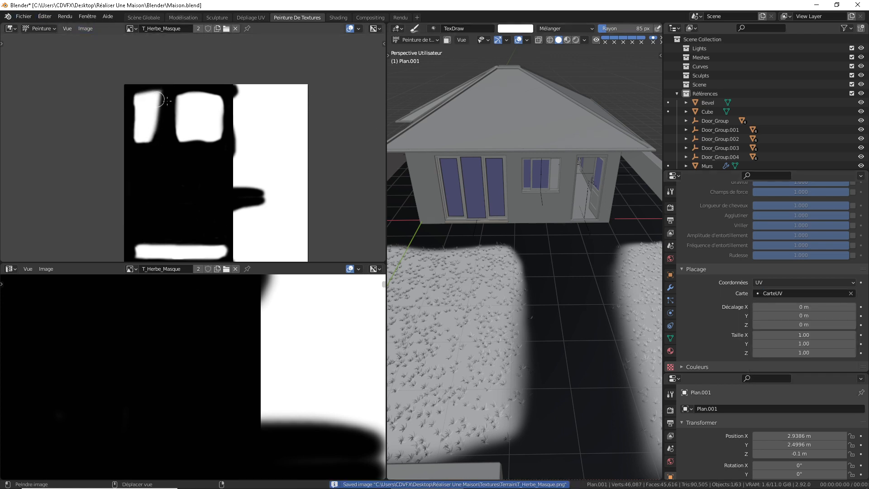
# Step: Set the Herbe_Petit particle system's emission number to 100000
pyautogui.moveTo(543, 311)
pyautogui.mouseDown(button='middle')
pyautogui.moveTo(515, 310)
pyautogui.moveTo(538, 294)
pyautogui.moveTo(525, 278)
pyautogui.moveTo(563, 284)
pyautogui.moveTo(544, 276)
pyautogui.mouseUp(button='middle')
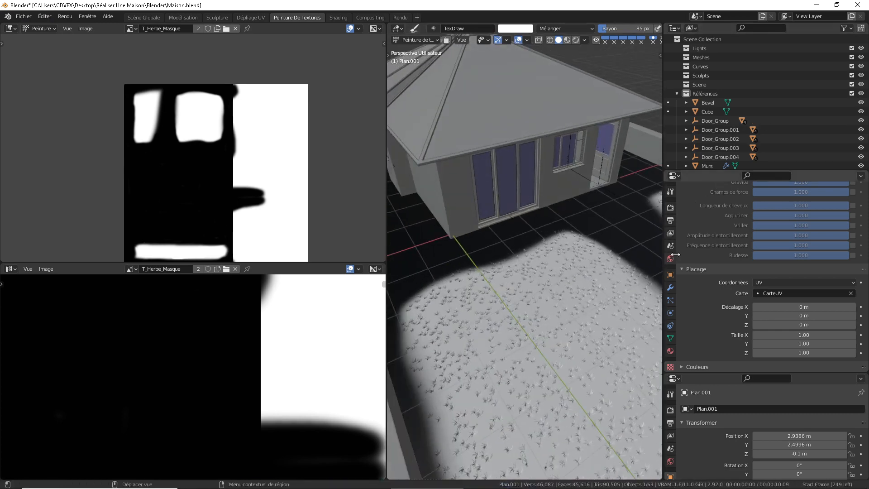
pyautogui.click(671, 300)
pyautogui.scroll(5, 773, 237)
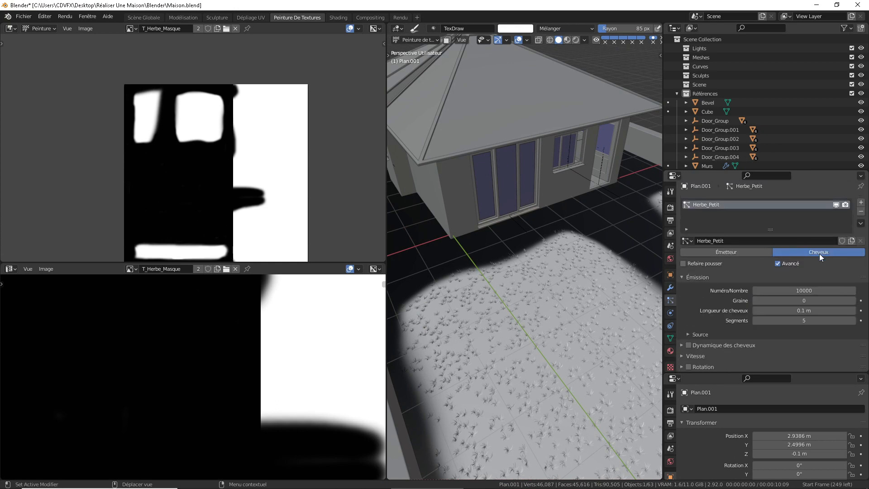
pyautogui.click(813, 290)
pyautogui.click(814, 289)
pyautogui.press('Return')
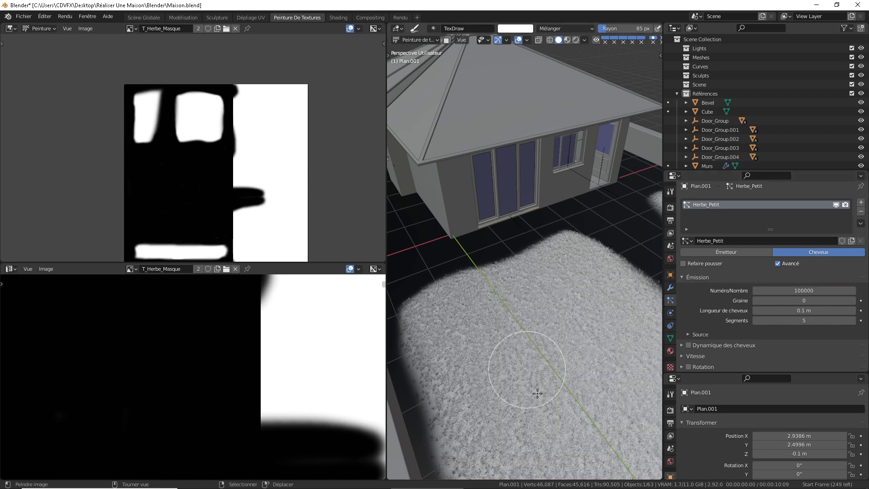
# Step: Examine the density and edges of the grass on the lawn strips around the house
pyautogui.scroll(-5, 564, 256)
pyautogui.moveTo(602, 252); pyautogui.dragTo(541, 283, button='middle')
pyautogui.moveTo(541, 283); pyautogui.dragTo(480, 270, button='middle')
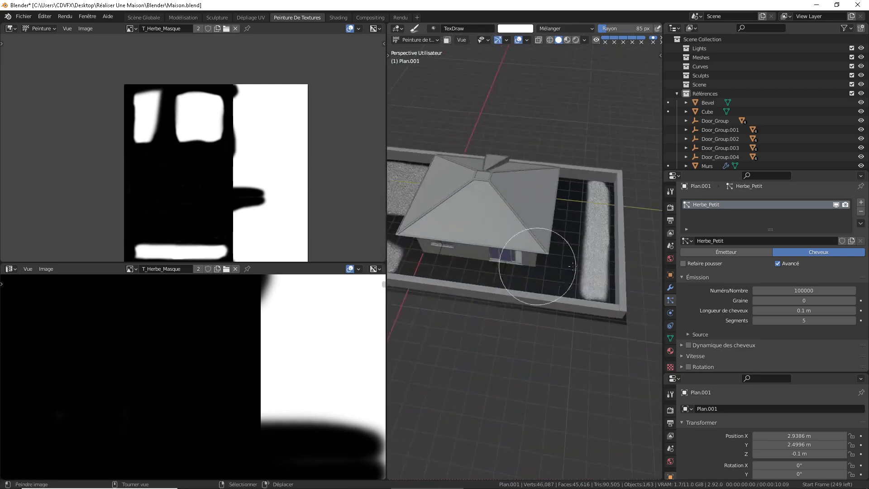
pyautogui.scroll(3, 538, 267)
pyautogui.keyDown('shift'); pyautogui.moveTo(615, 271); pyautogui.dragTo(528, 245, button='middle'); pyautogui.keyUp('shift')
pyautogui.scroll(6, 493, 272)
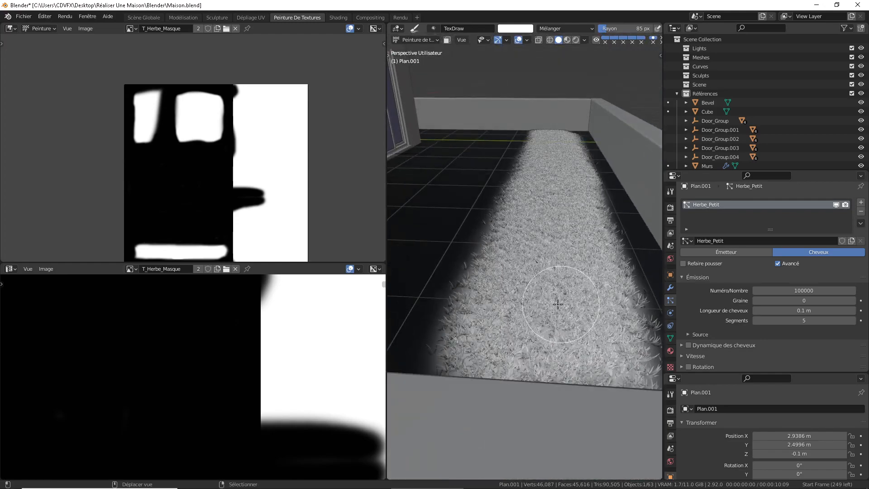
pyautogui.keyDown('shift'); pyautogui.moveTo(540, 281); pyautogui.dragTo(522, 302, button='middle'); pyautogui.keyUp('shift')
pyautogui.scroll(2, 522, 302)
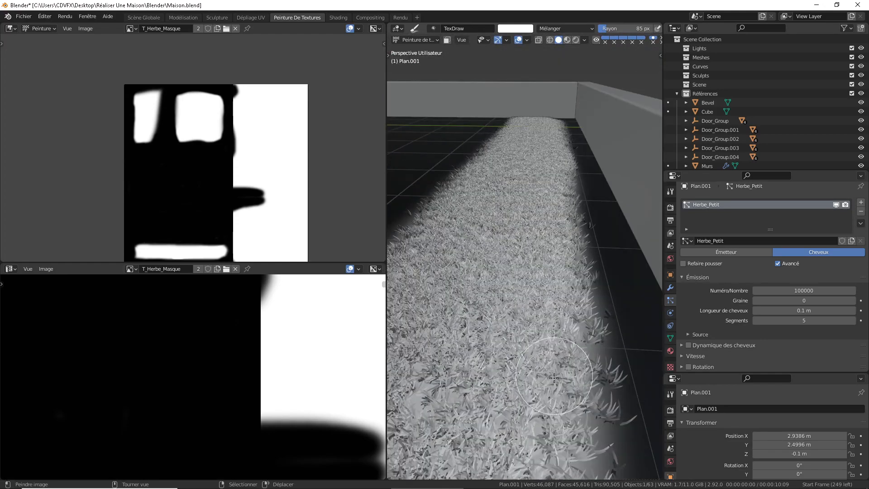
pyautogui.scroll(-4, 509, 235)
pyautogui.moveTo(509, 235); pyautogui.dragTo(561, 243, button='middle')
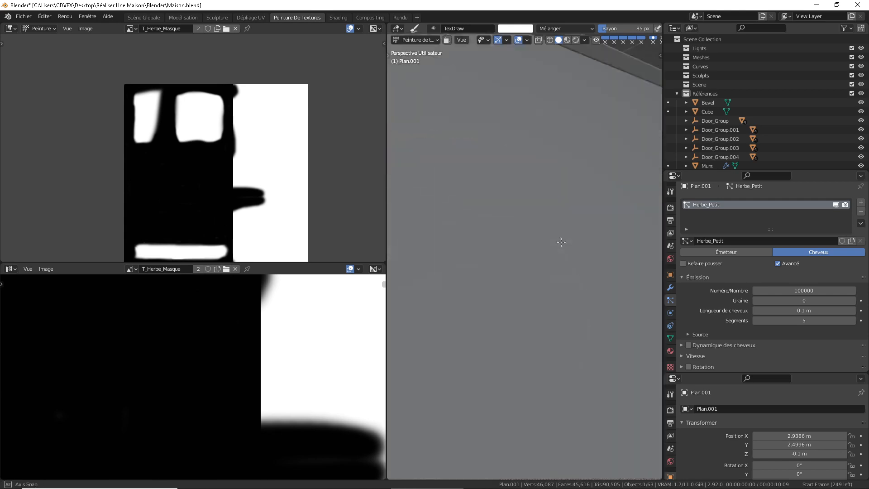
pyautogui.scroll(-4, 559, 239)
pyautogui.scroll(-2, 541, 217)
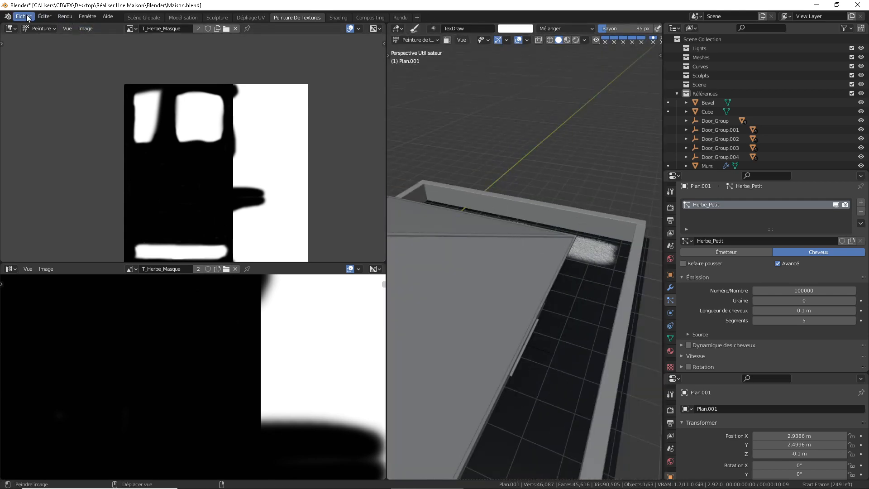
# Step: Return to the Scène Globale workspace and put the ground plane in Object Mode
pyautogui.click(40, 28)
pyautogui.click(156, 17)
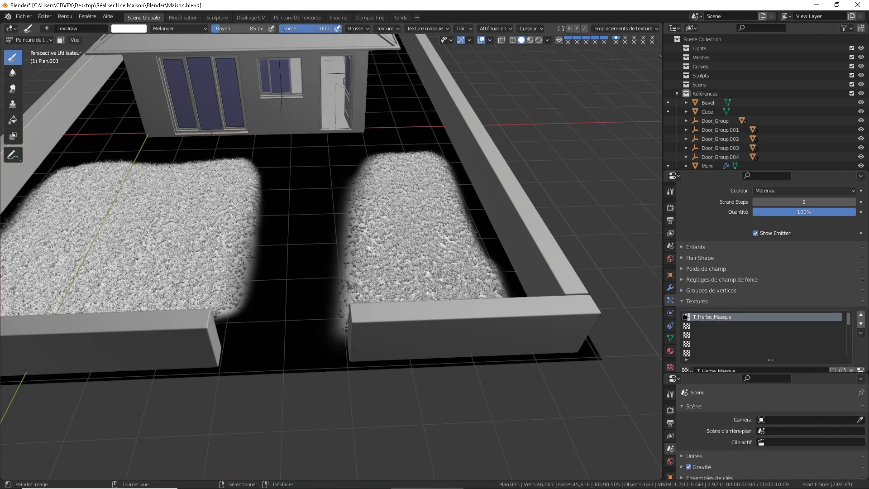
pyautogui.click(39, 41)
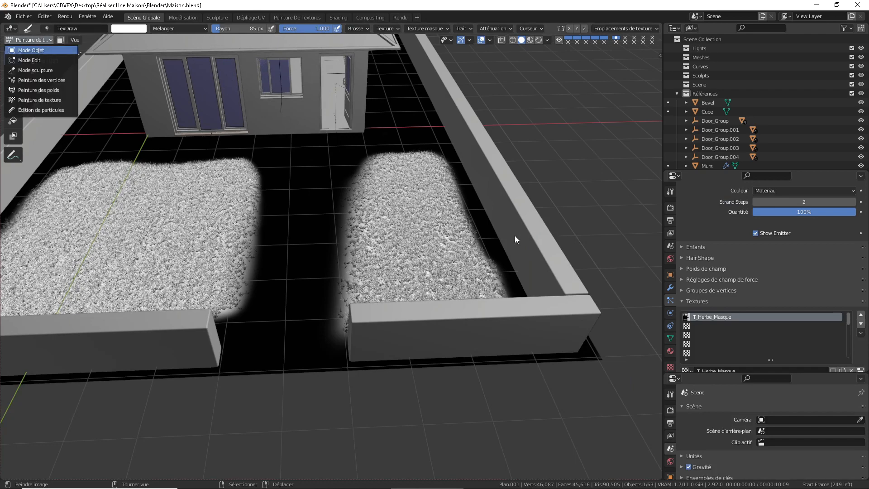
pyautogui.press('Return')
# Step: Show the scene in material preview shading and inspect the textured lawns at the front of the house
pyautogui.moveTo(379, 288)
pyautogui.mouseDown(button='middle')
pyautogui.moveTo(403, 270)
pyautogui.moveTo(447, 262)
pyautogui.moveTo(341, 270)
pyautogui.moveTo(455, 243)
pyautogui.moveTo(428, 254)
pyautogui.mouseUp(button='middle')
pyautogui.scroll(5, 452, 259)
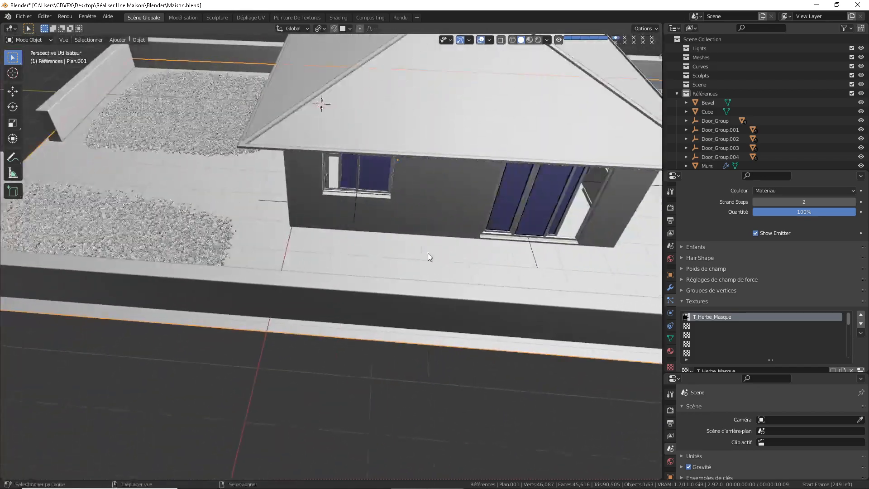
pyautogui.click(529, 39)
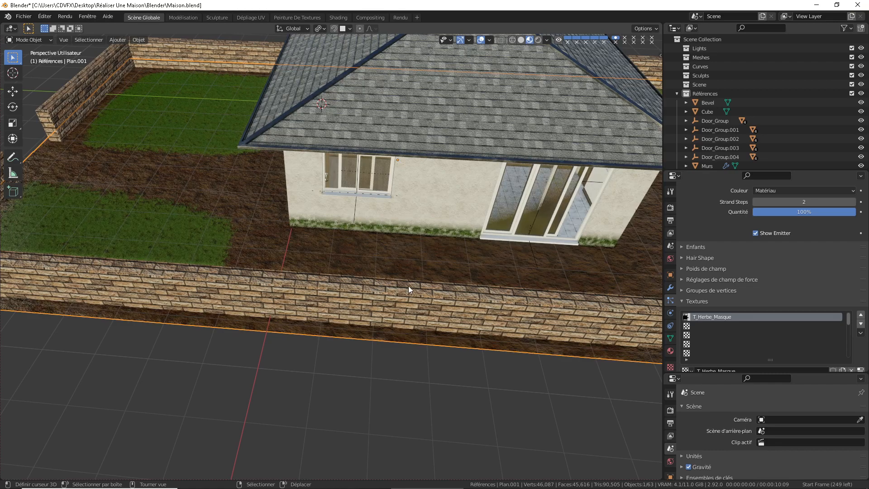
pyautogui.moveTo(194, 218); pyautogui.dragTo(302, 205, button='middle')
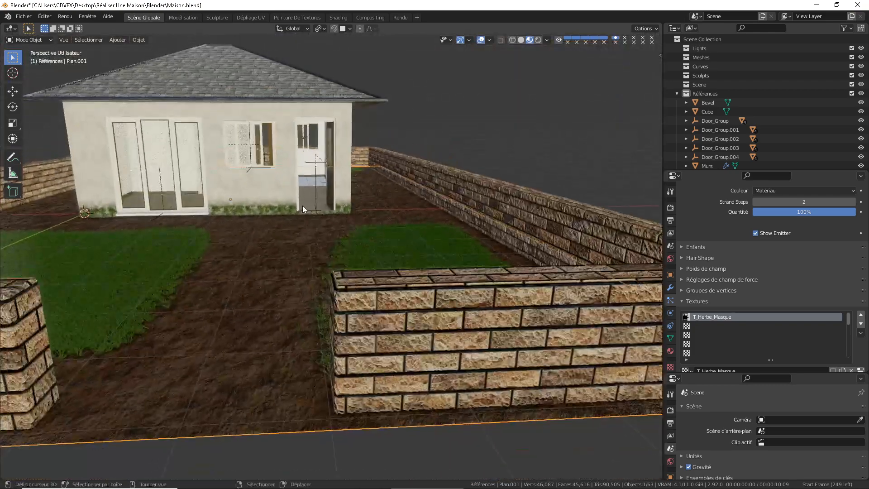